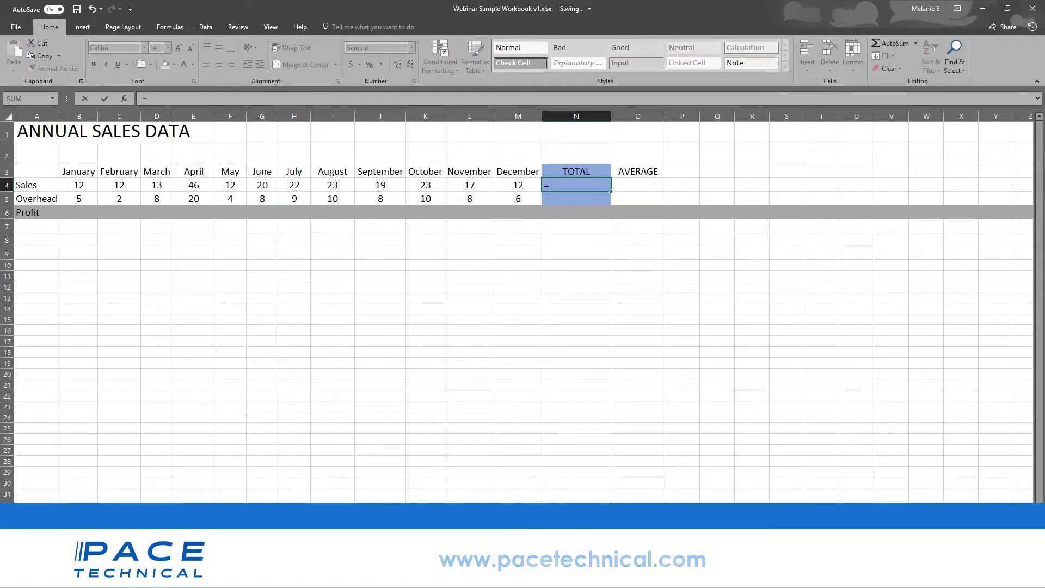
- Start a =sum( formula in N4, then erase it so the Sales total cell is blank
type("su")
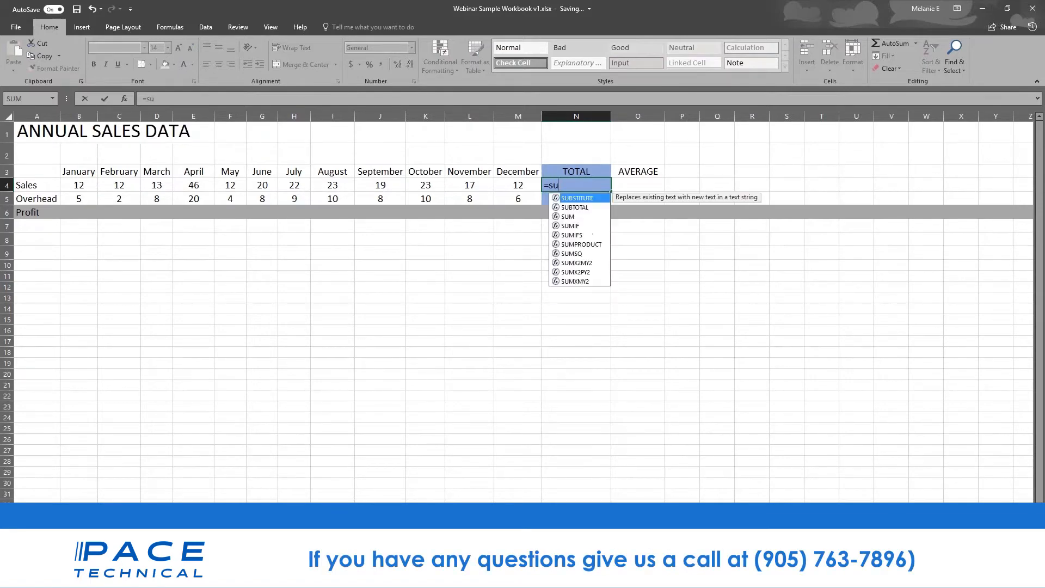
type("m")
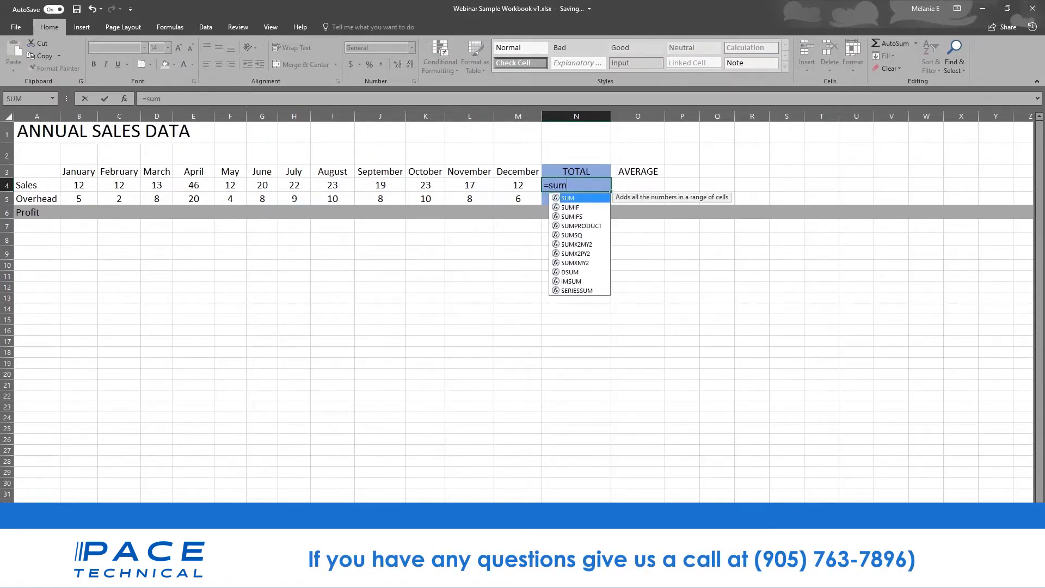
key("BackSpace")
key("BackSpace")
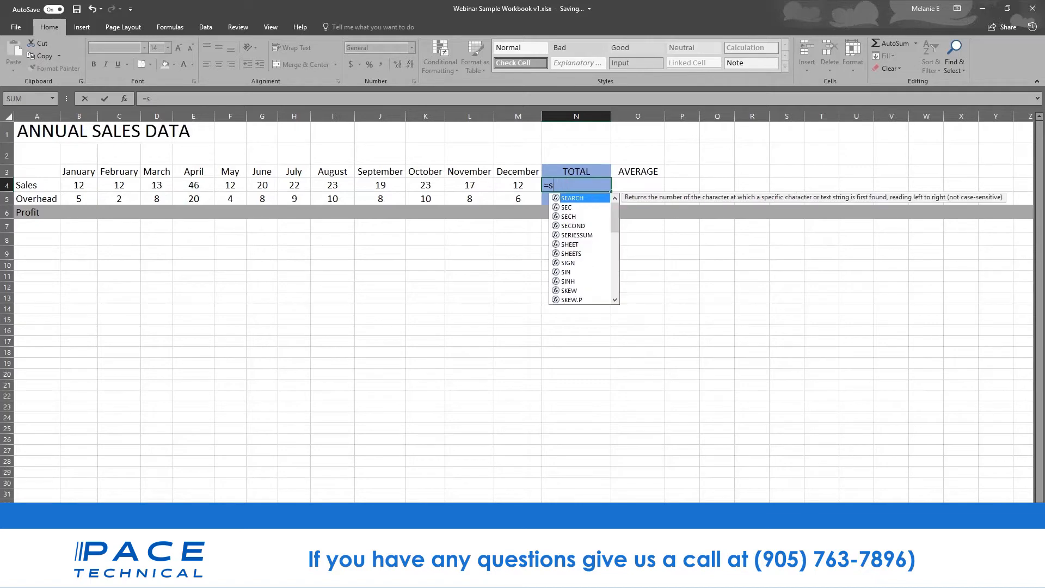
key("BackSpace")
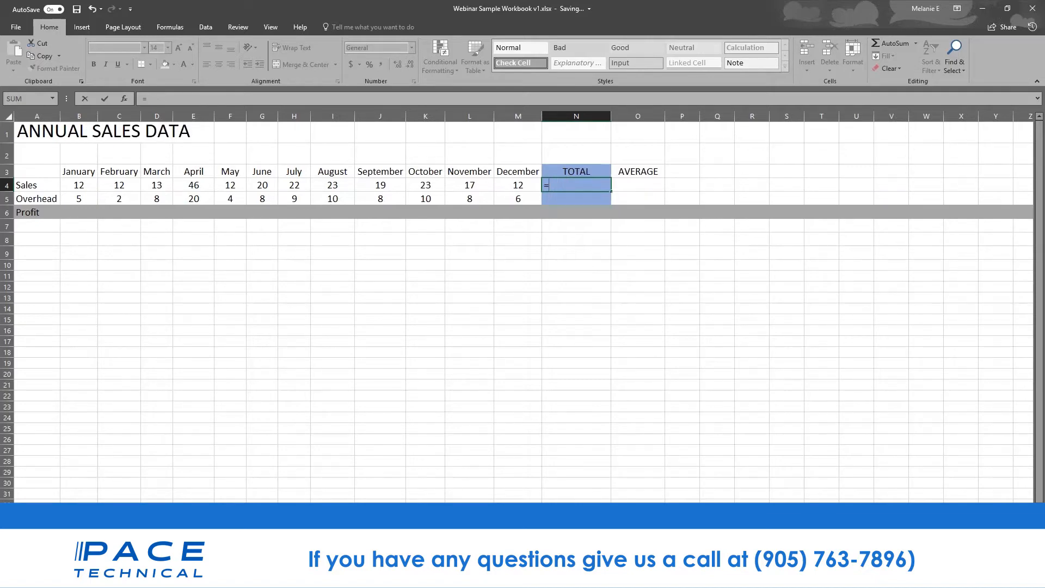
type("sum")
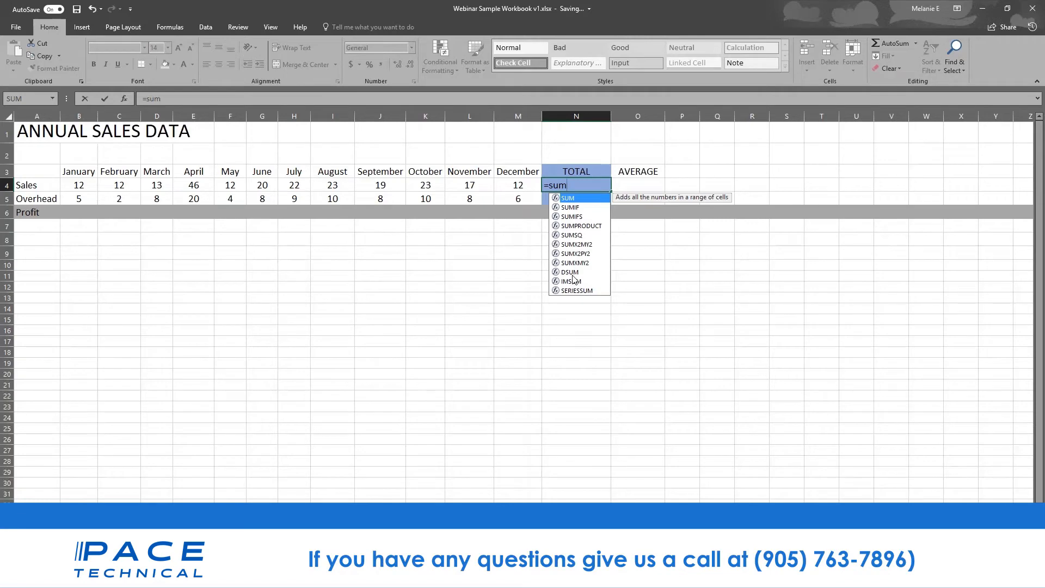
type("(")
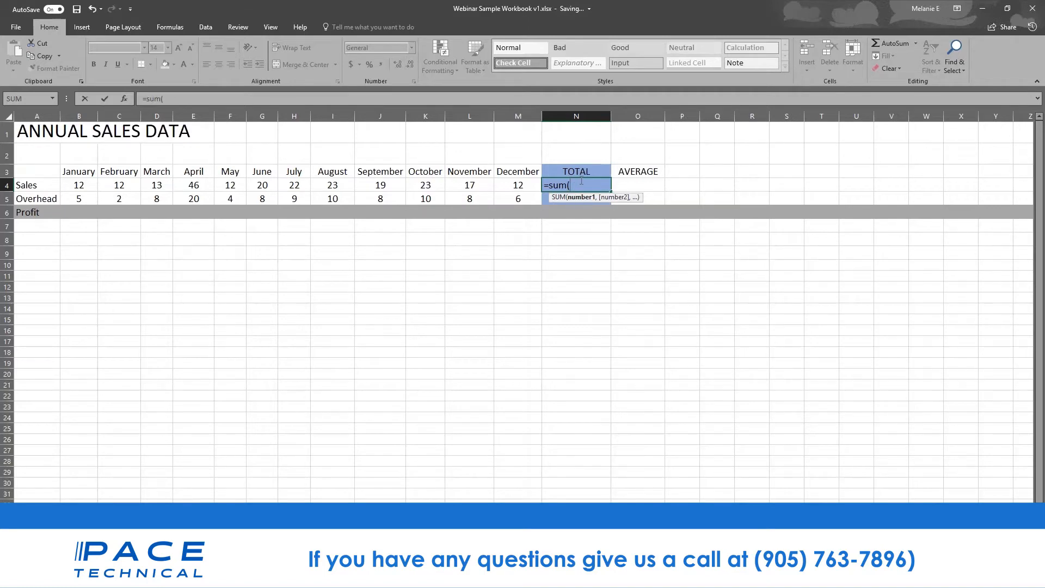
key("BackSpace")
key("BackSpace")
key("BackSpace")
key("BackSpace")
key("BackSpace")
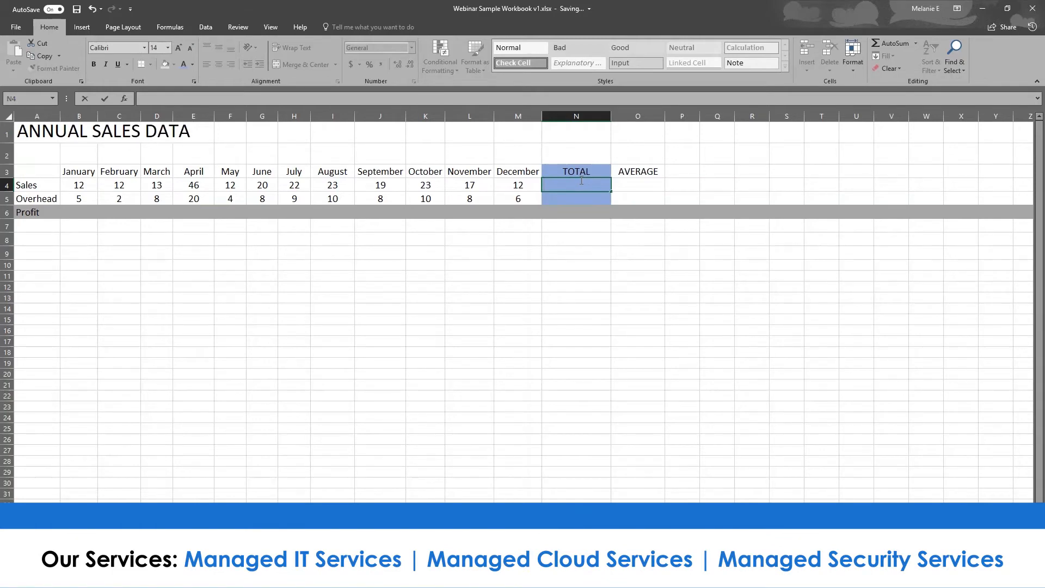
type("=")
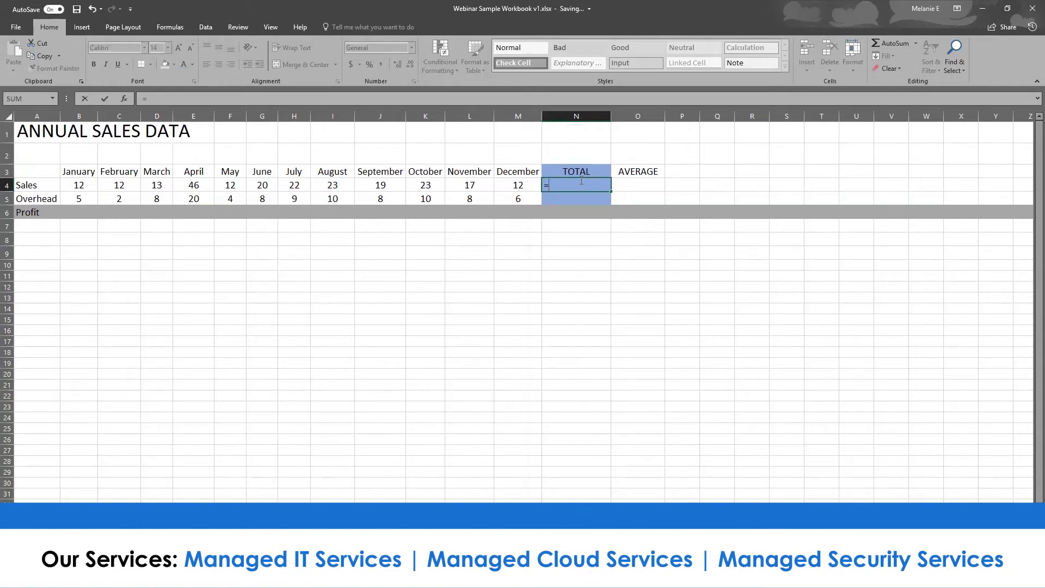
type("12=")
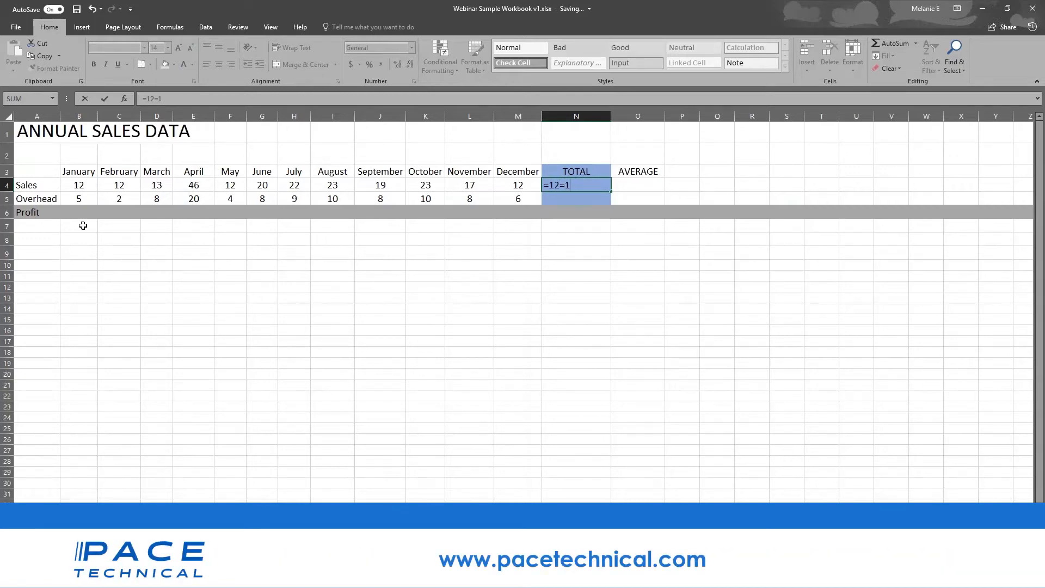
key("BackSpace")
type("+12")
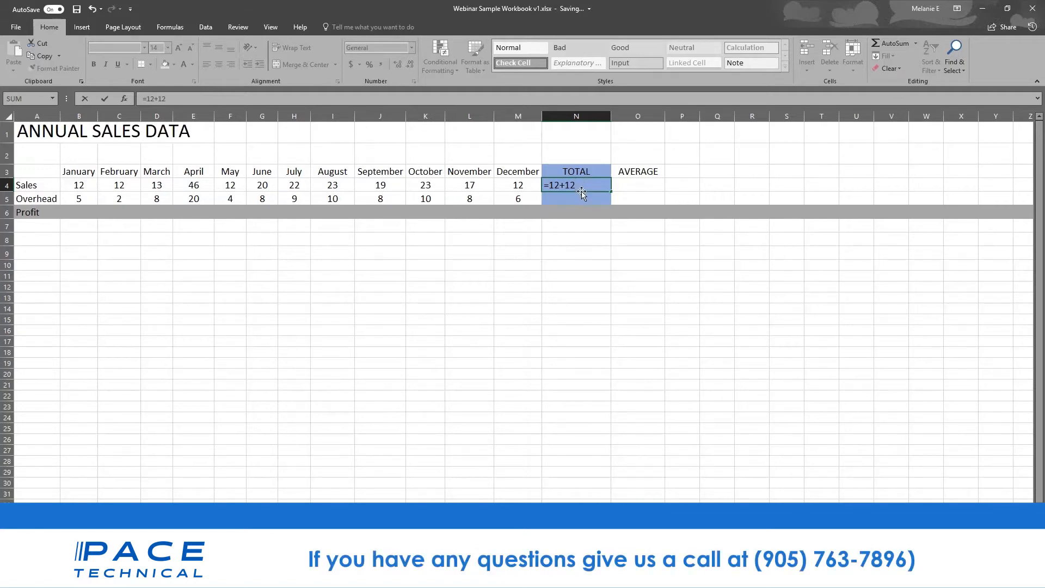
left_click(84, 190)
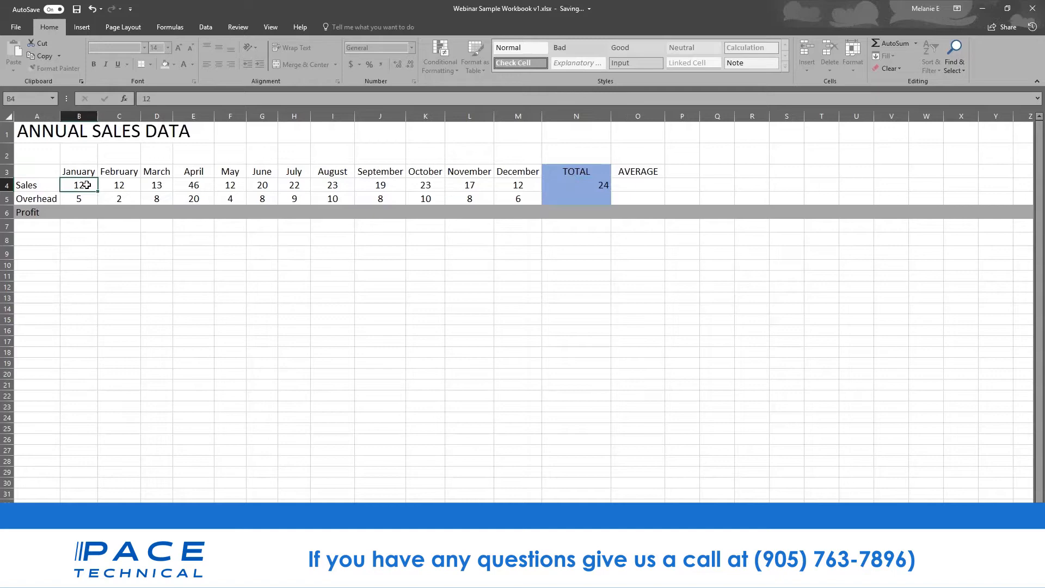
left_click(126, 187)
left_click(167, 188)
left_click(184, 188)
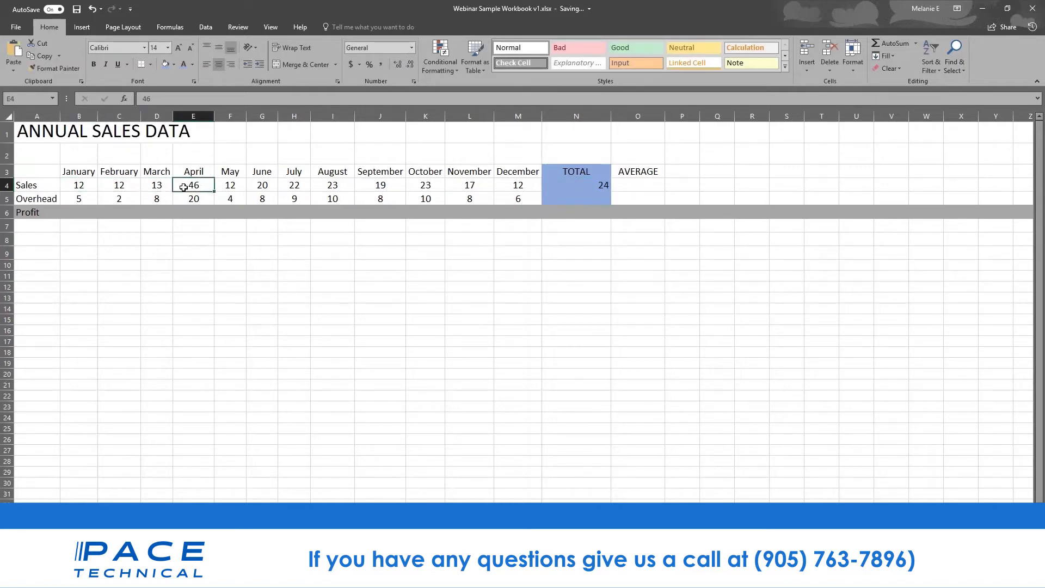
left_click(588, 185)
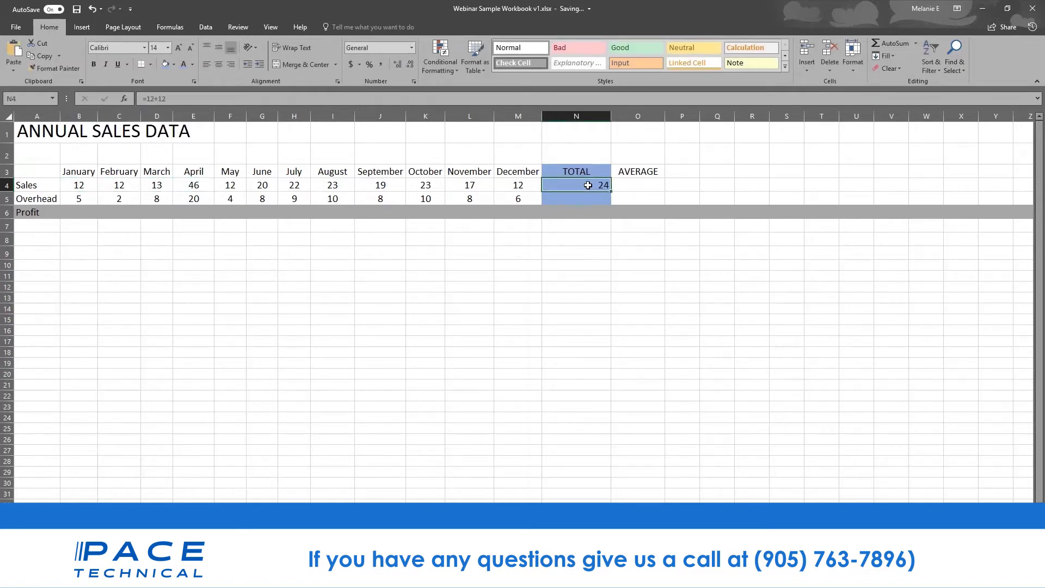
double_click(594, 185)
left_click(559, 258)
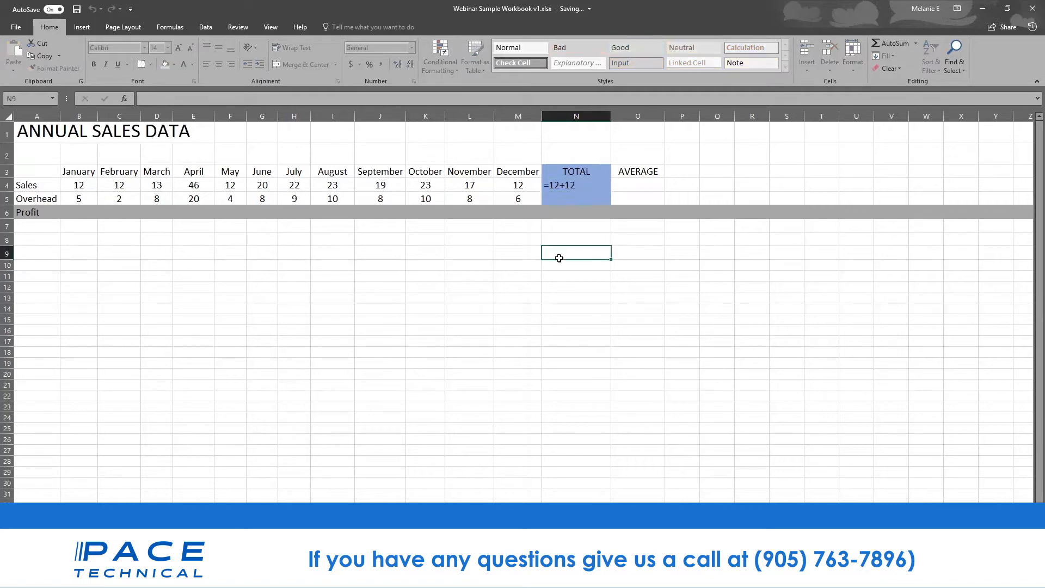
left_click(568, 184)
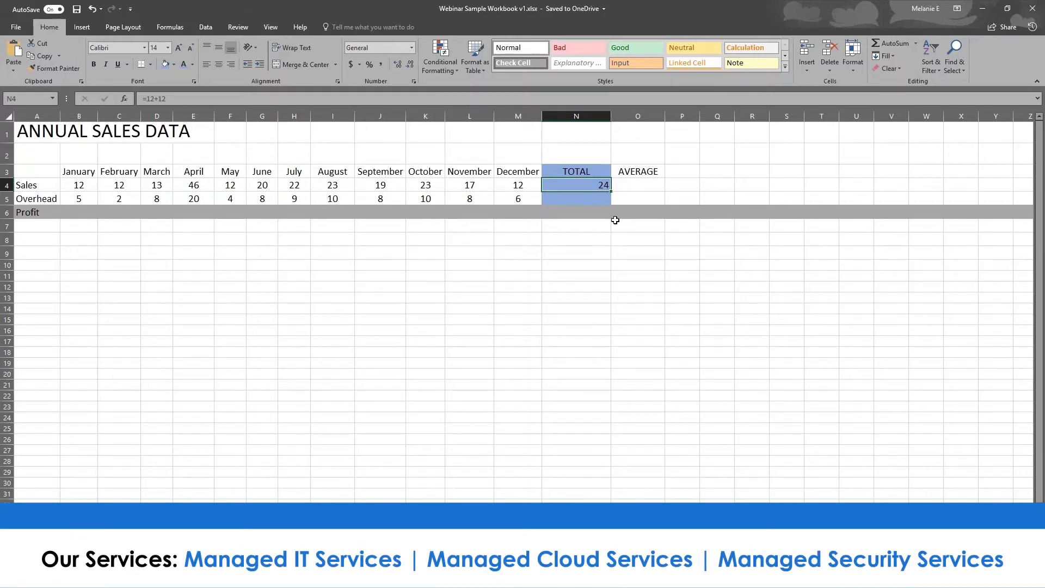
key("Down")
key("Down")
key("Down")
left_click(599, 187)
key("Delete")
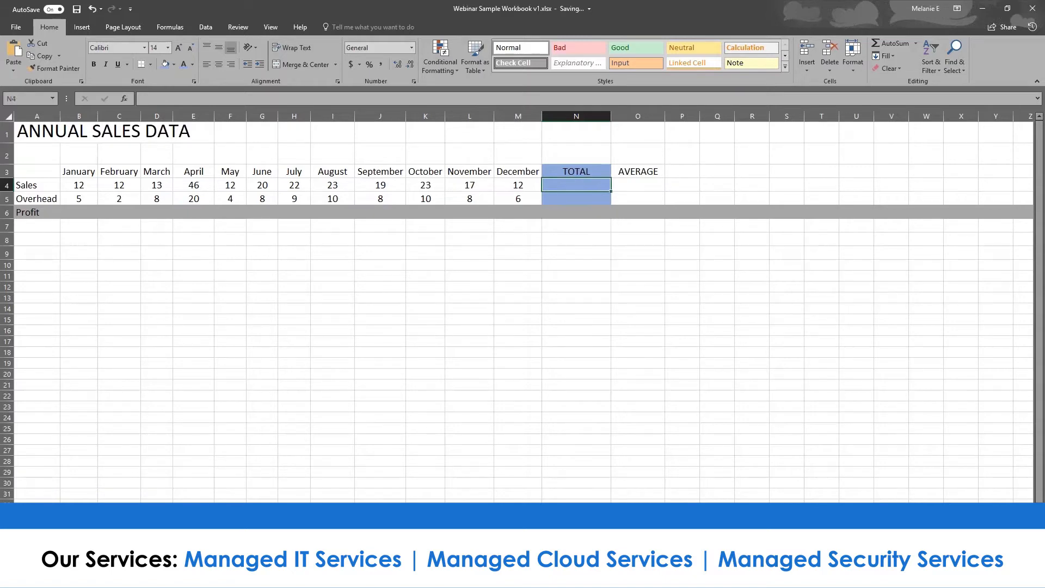
- Enter =sum(B4:M4) in N4 over January–December Sales, giving 231
type("=sum")
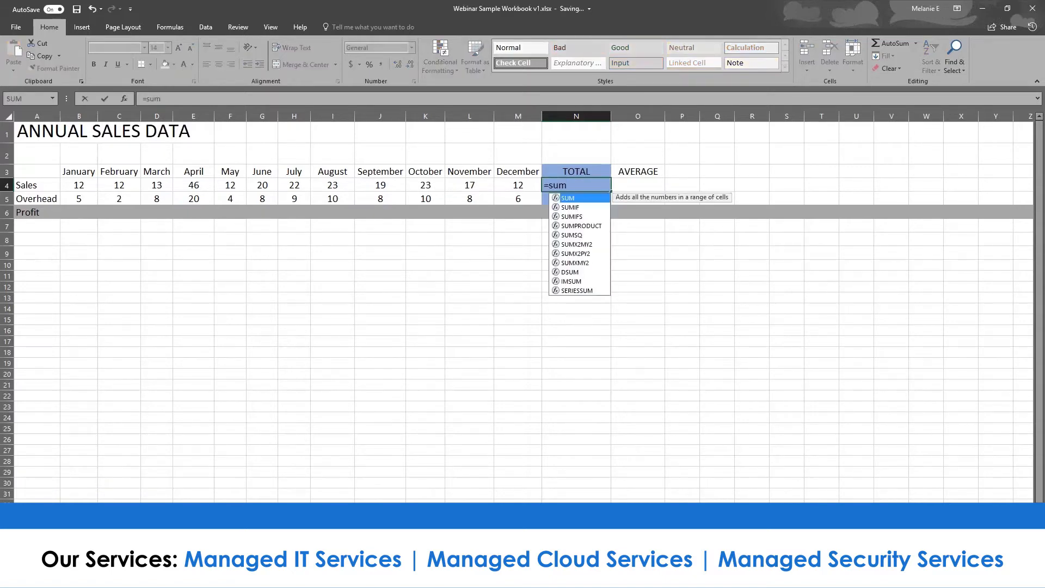
type("(")
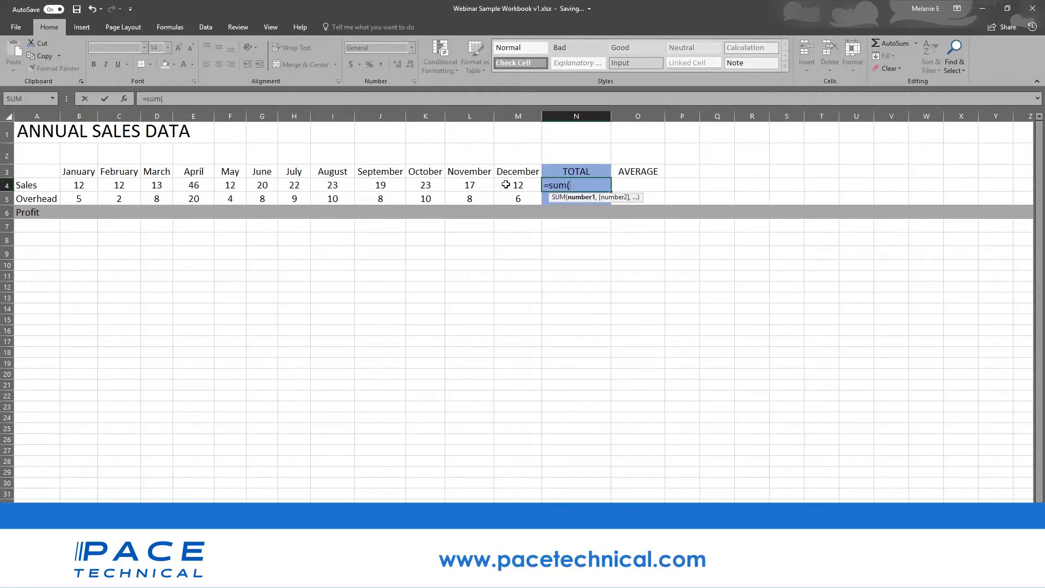
type("b4")
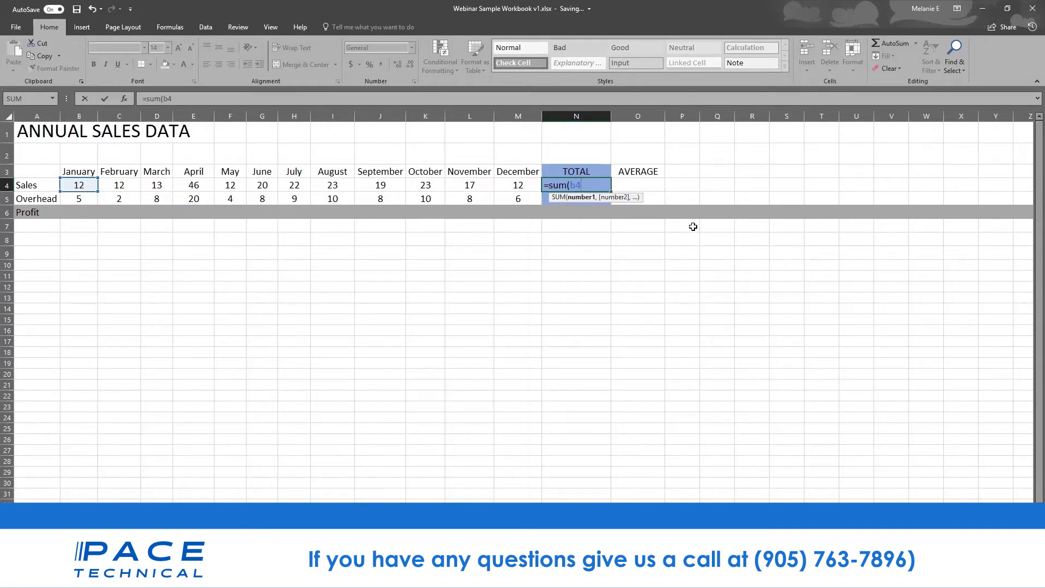
type("=")
key("BackSpace")
type("+c4")
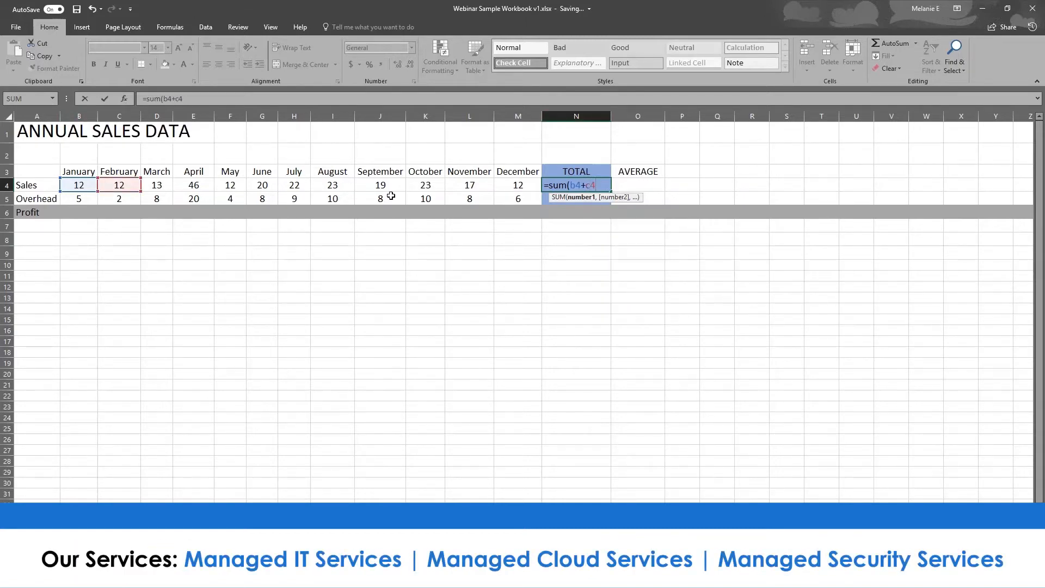
type("+d")
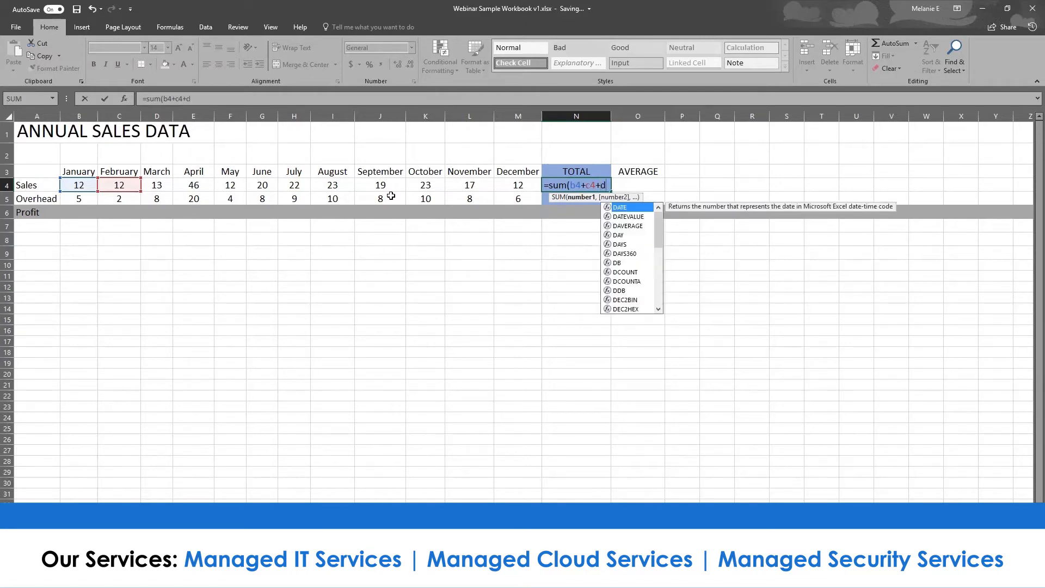
type("4")
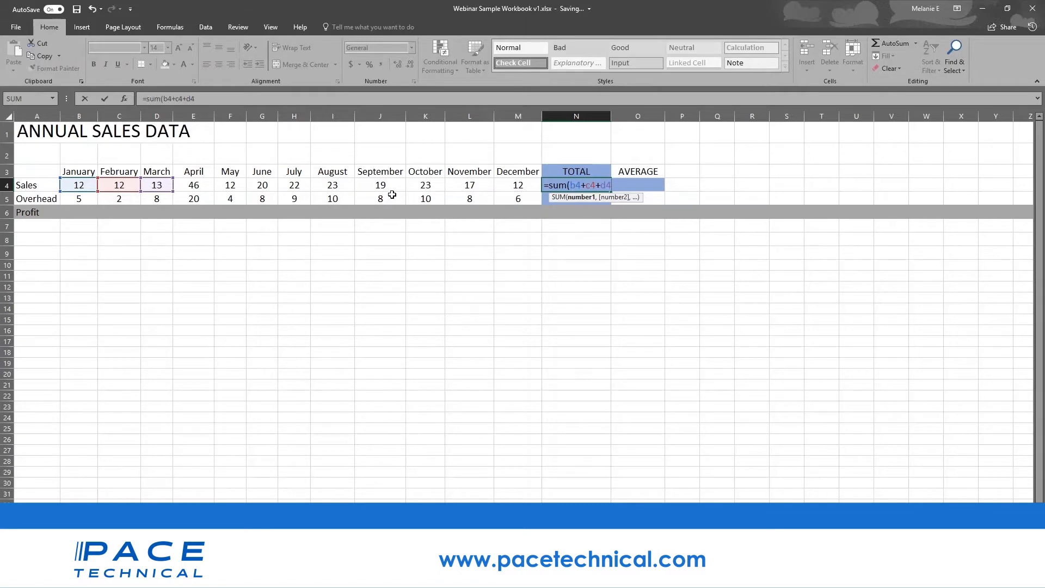
key("BackSpace")
key("BackSpace")
key("BackSpace")
key("BackSpace")
key("BackSpace")
key("BackSpace")
key("BackSpace")
key("BackSpace")
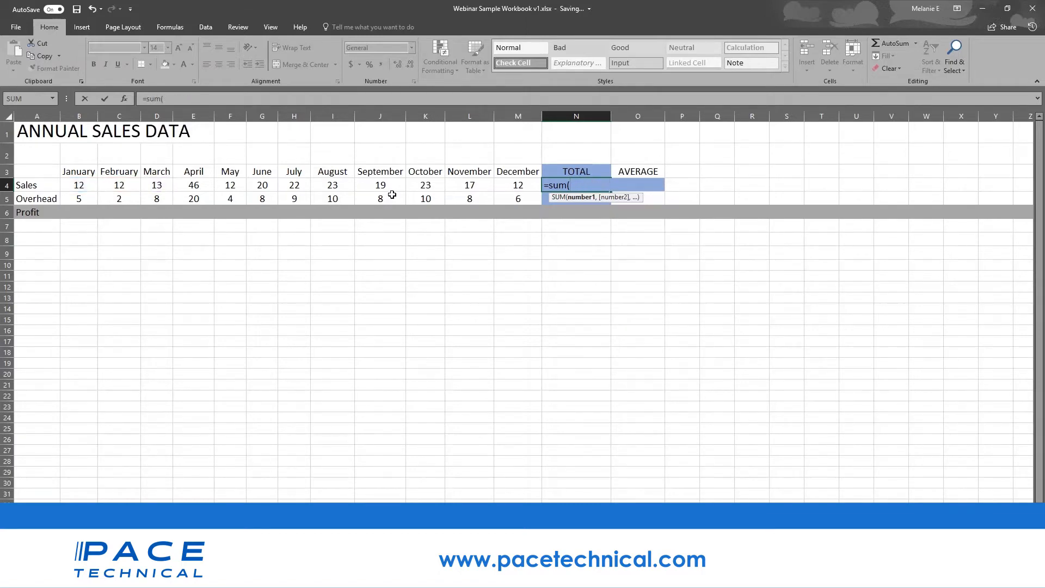
left_click(82, 187)
left_click_drag(82, 187, 506, 186)
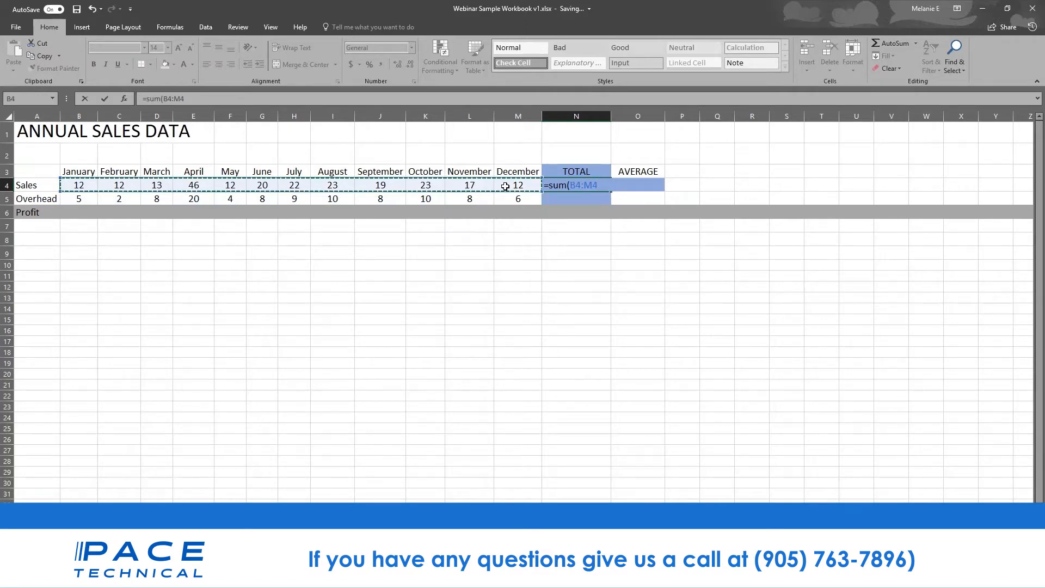
key("Return")
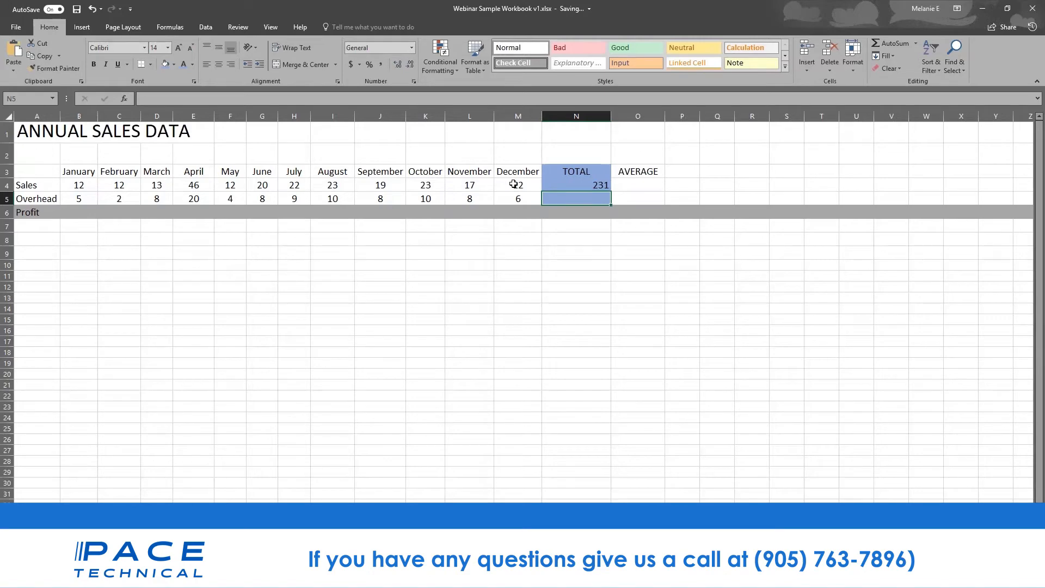
- Delete the =SUM(B4:M4) total from N4 and close the workbook window
left_click(575, 187)
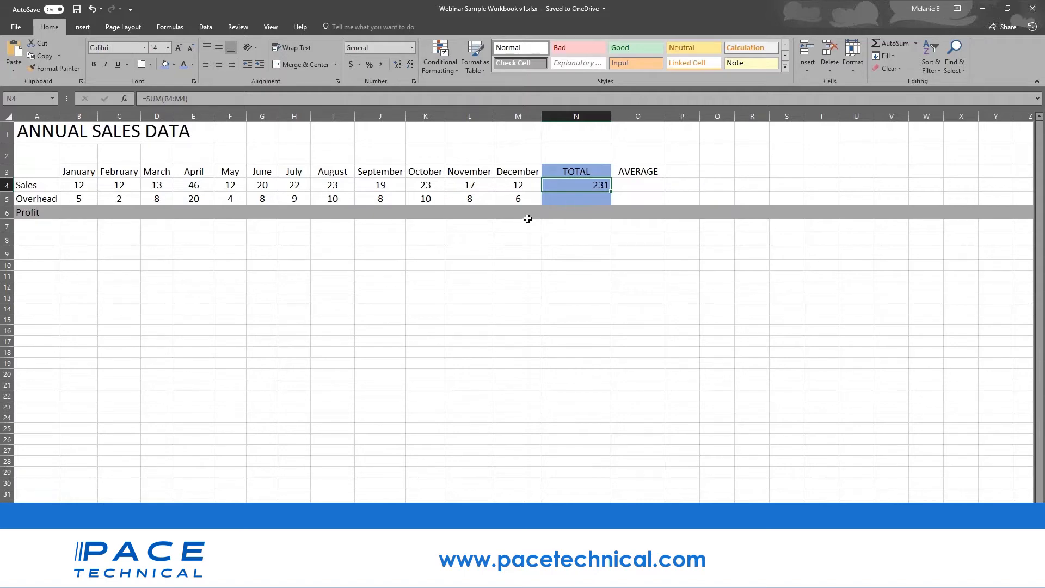
key("Delete")
left_click(1033, 8)
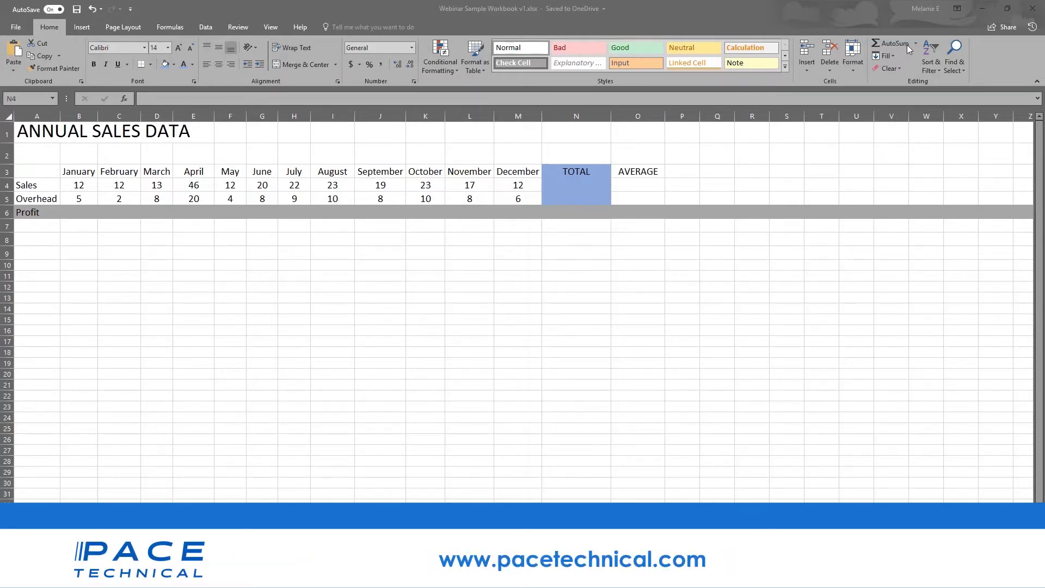
left_click(599, 189)
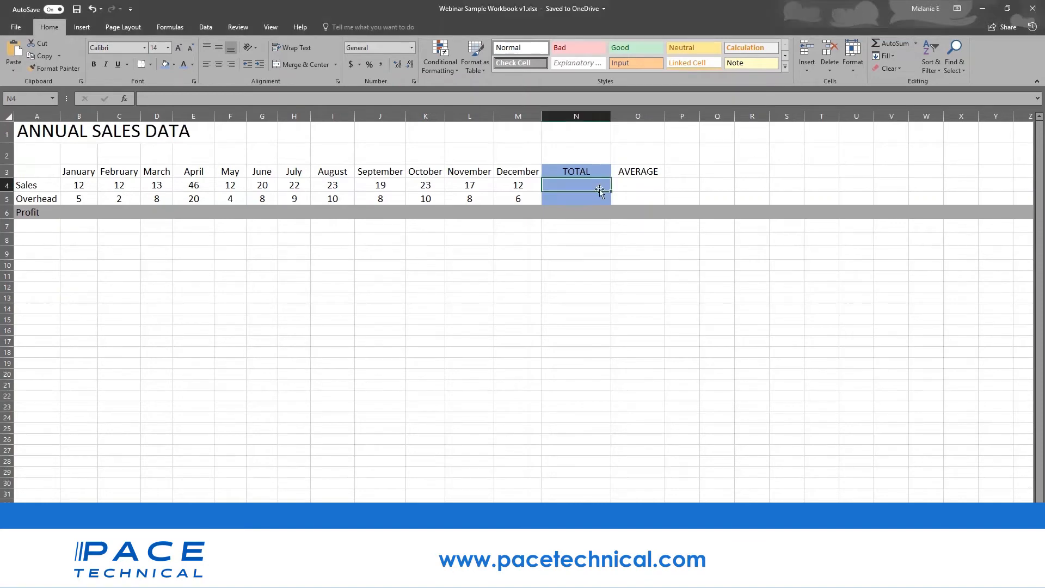
double_click(884, 44)
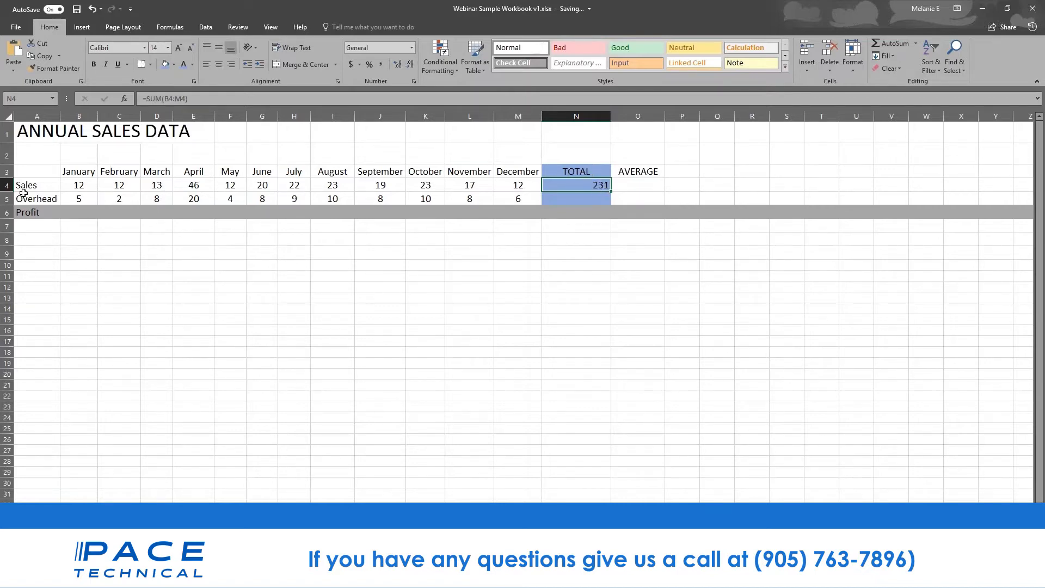
left_click_drag(72, 186, 549, 186)
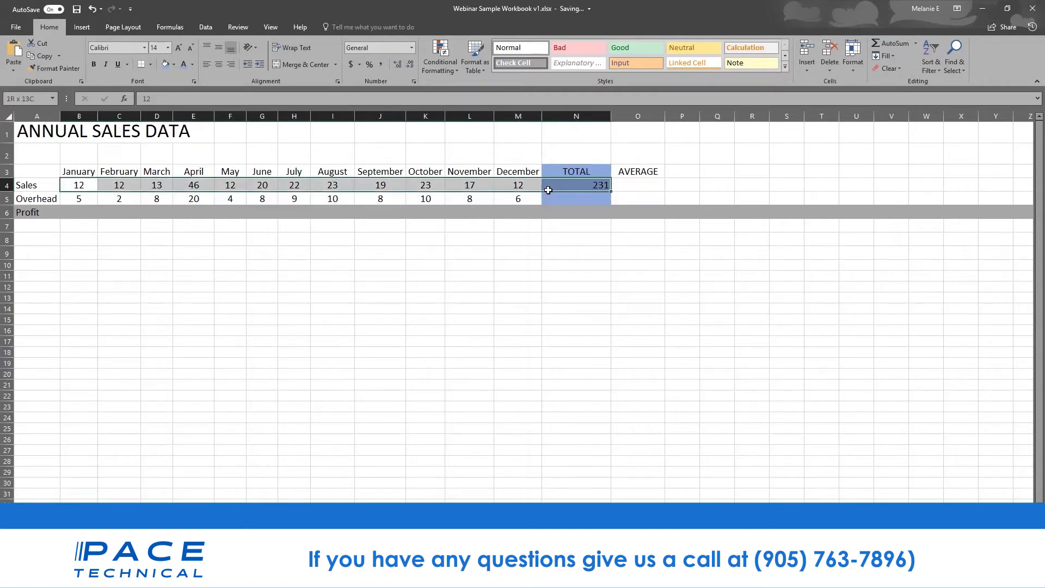
left_click(549, 186)
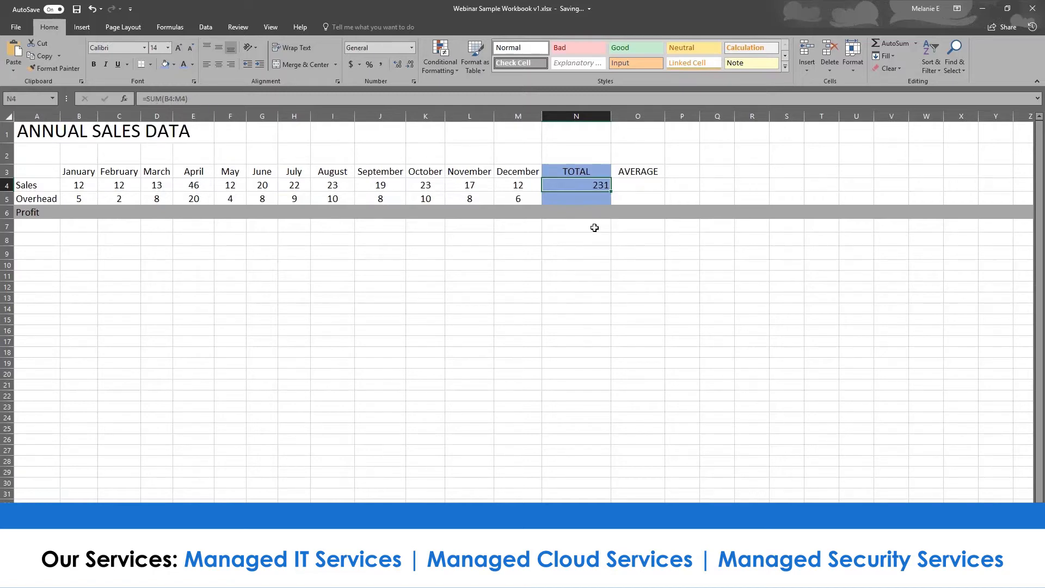
key("Return")
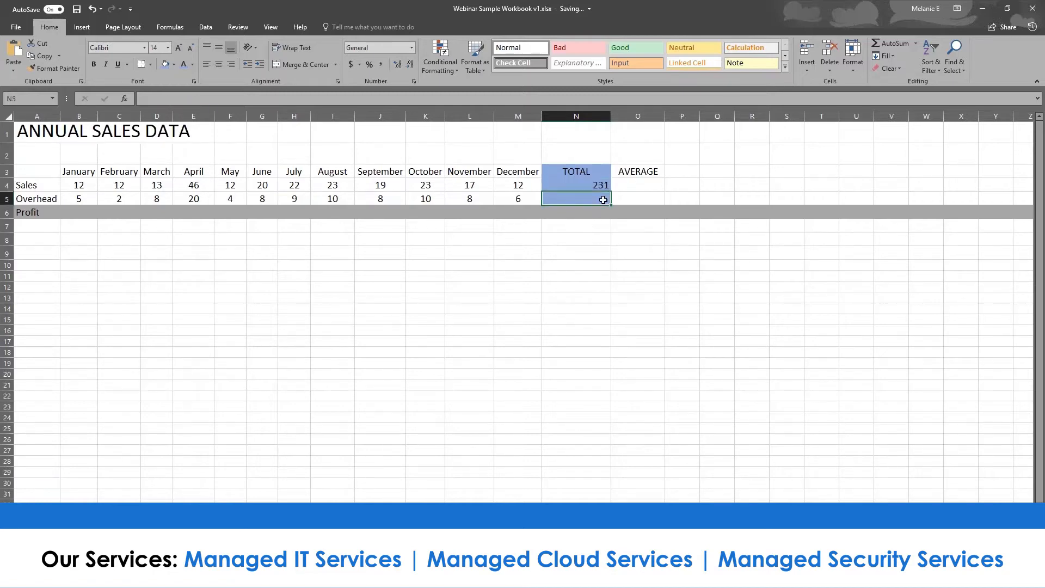
left_click(896, 43)
left_click(896, 44)
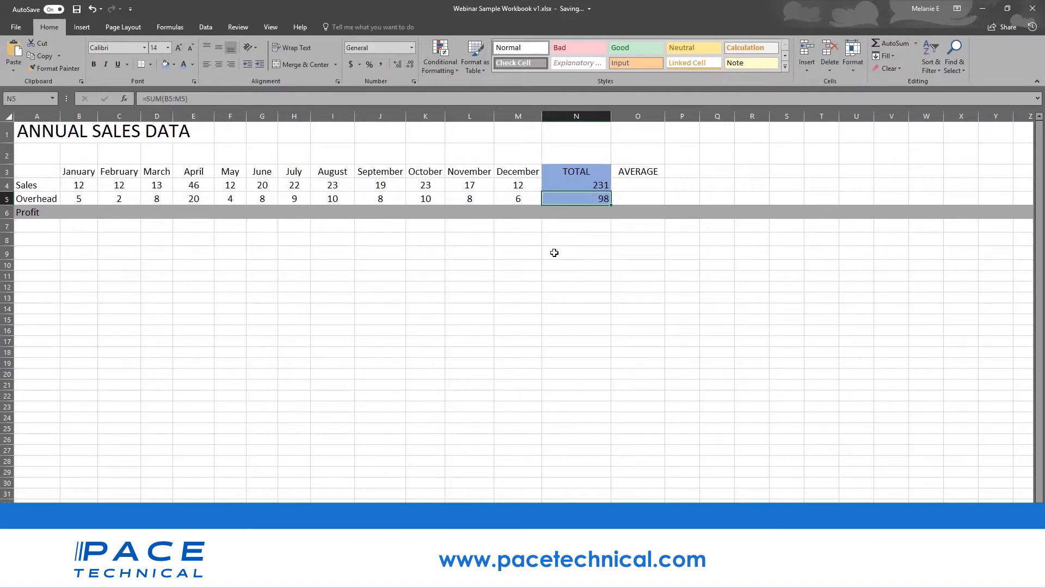
key("Delete")
- Enter =AVERAGE(B5:M5) in N5 with AutoSum Average over the Overhead months
left_click(917, 45)
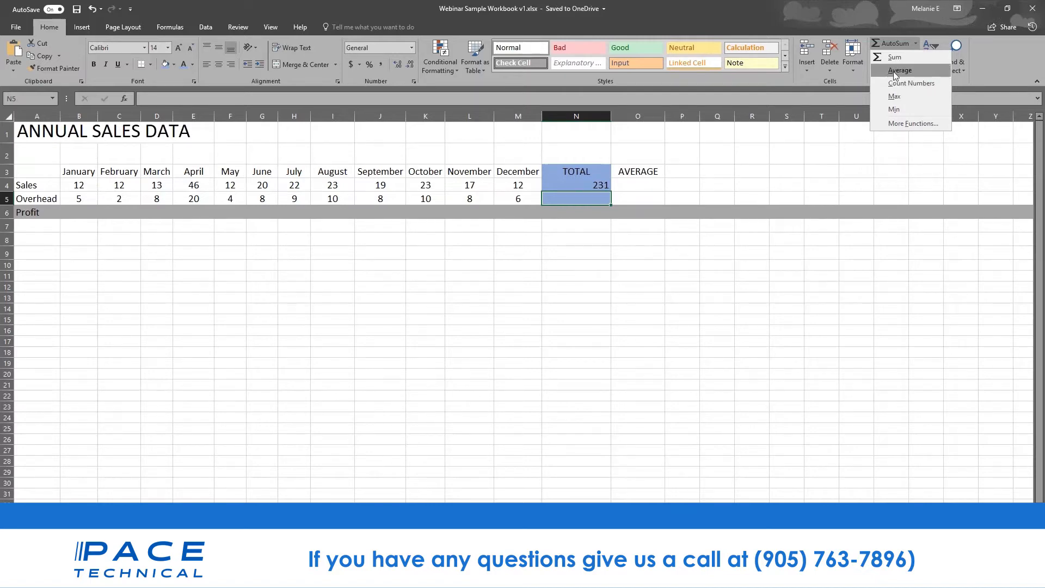
left_click(893, 70)
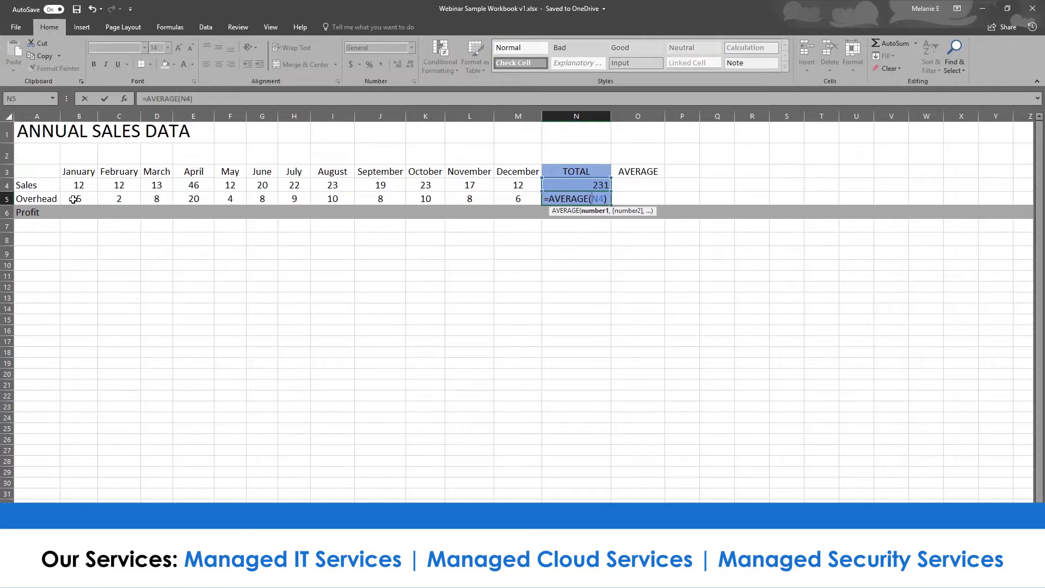
left_click(93, 199)
left_click_drag(92, 199, 523, 199)
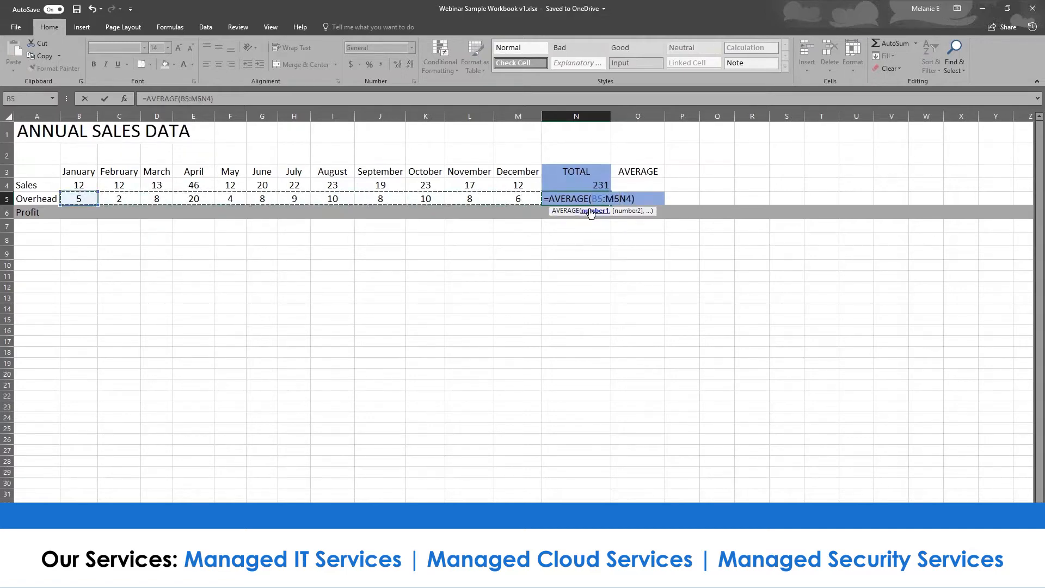
key("BackSpace")
key("BackSpace")
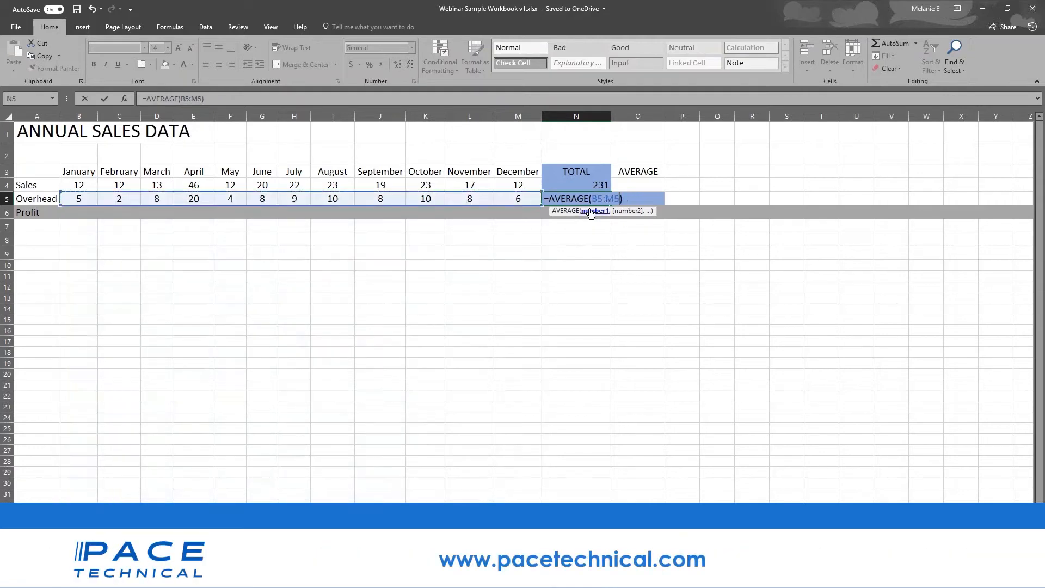
key("Return")
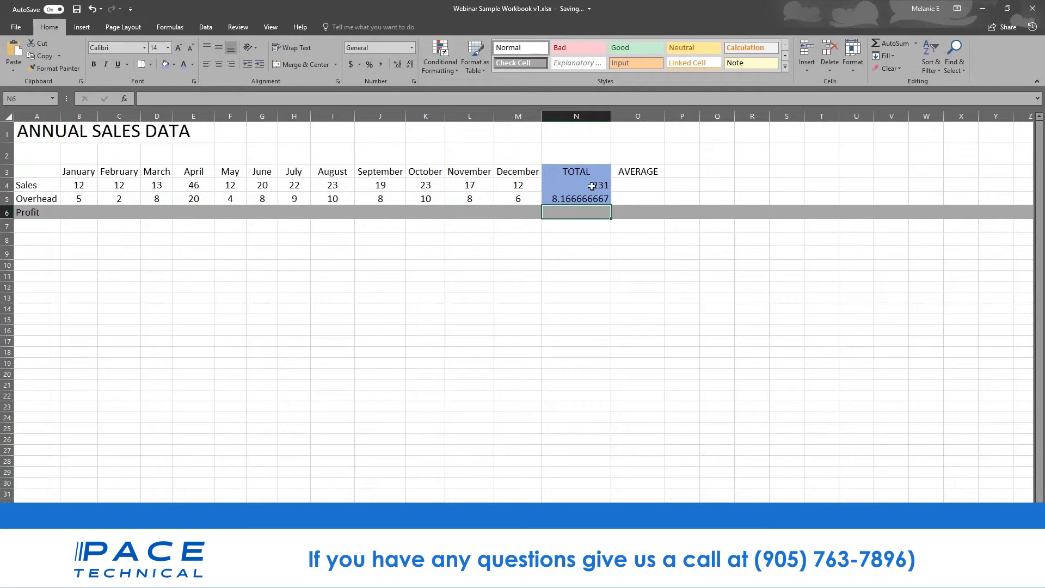
- Check N5's average formula against the Overhead range, then select B4
left_click(577, 198)
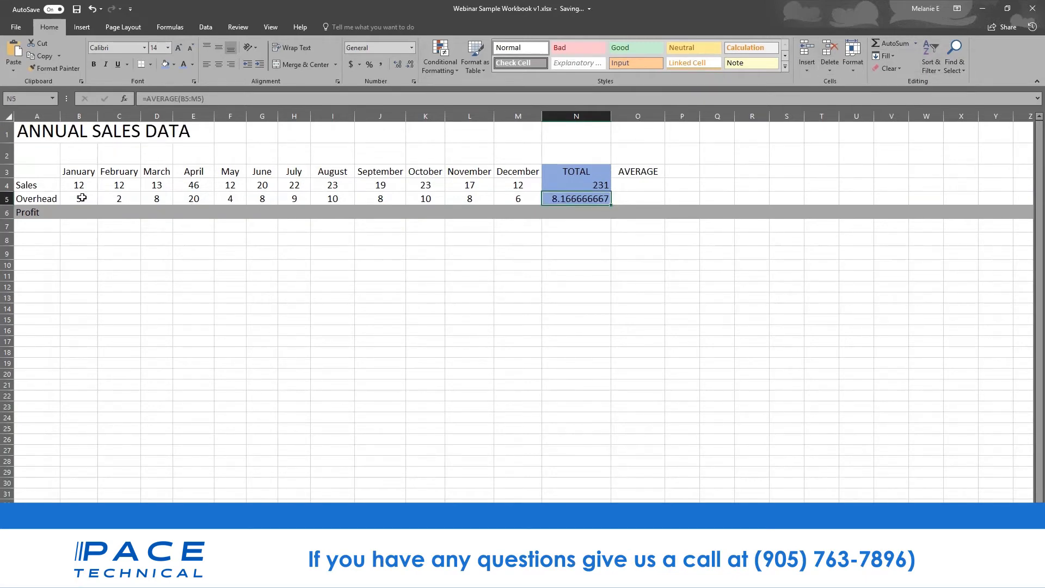
left_click_drag(80, 198, 539, 199)
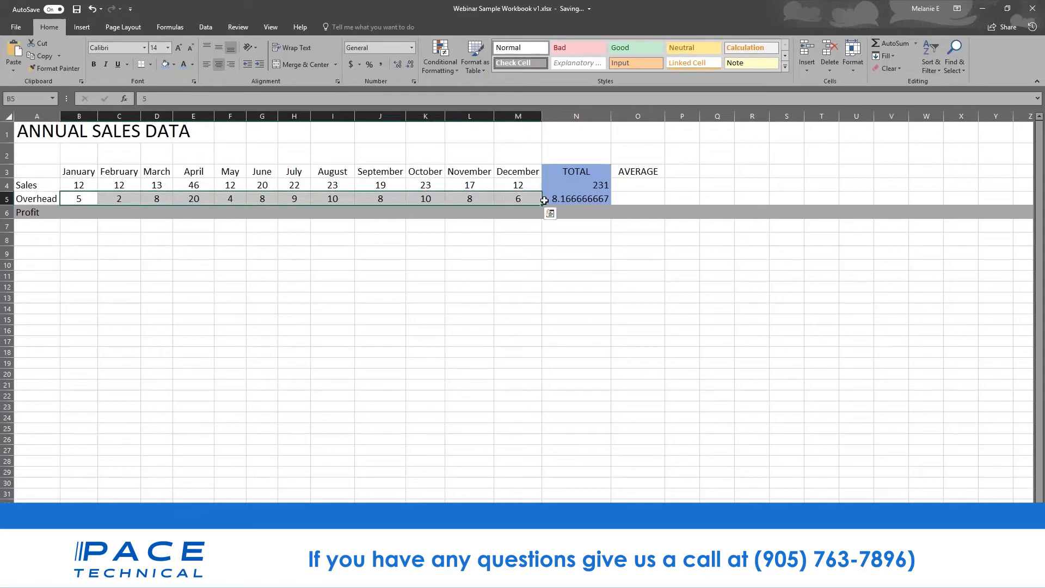
left_click(560, 200)
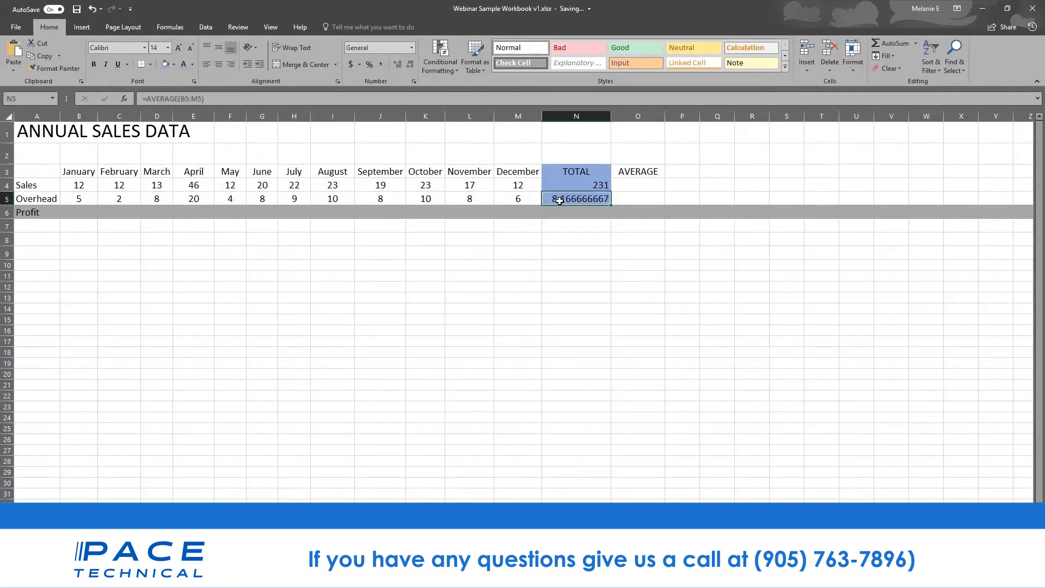
left_click(74, 188)
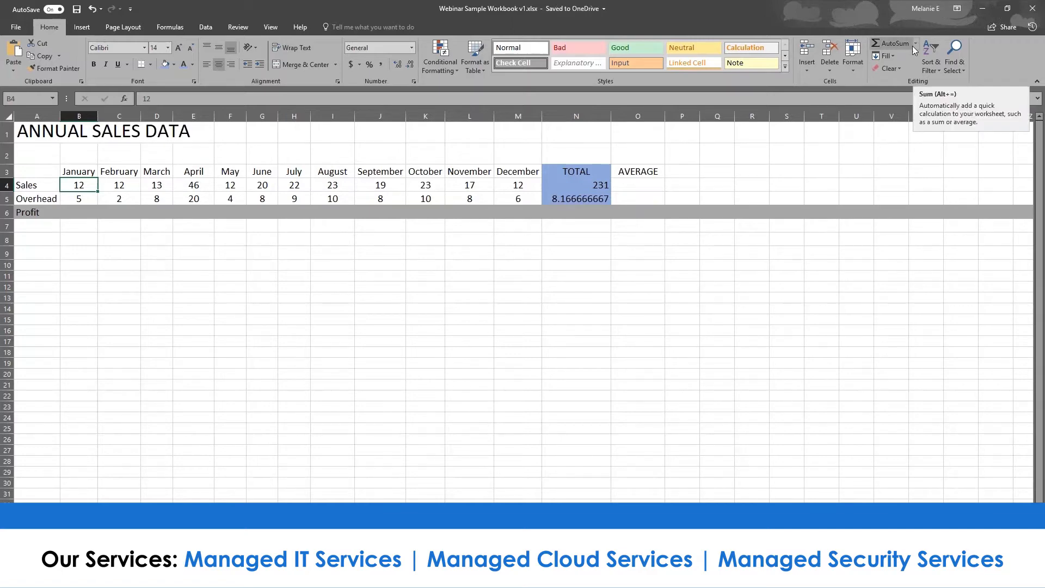
- On the Formulas tab, try AutoSum Sum in B4, undo it, and select empty cell B7
left_click(177, 25)
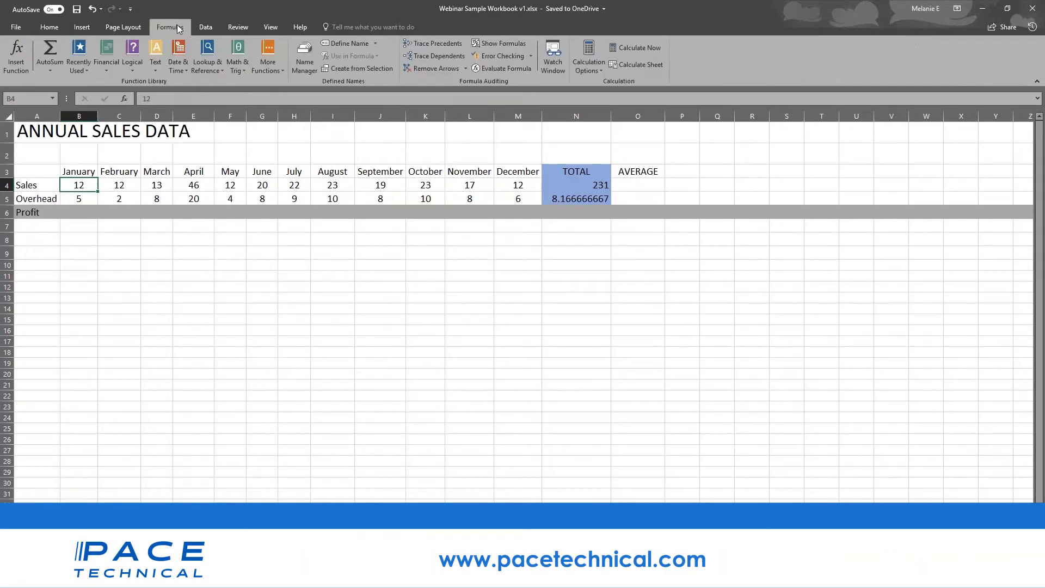
left_click(57, 73)
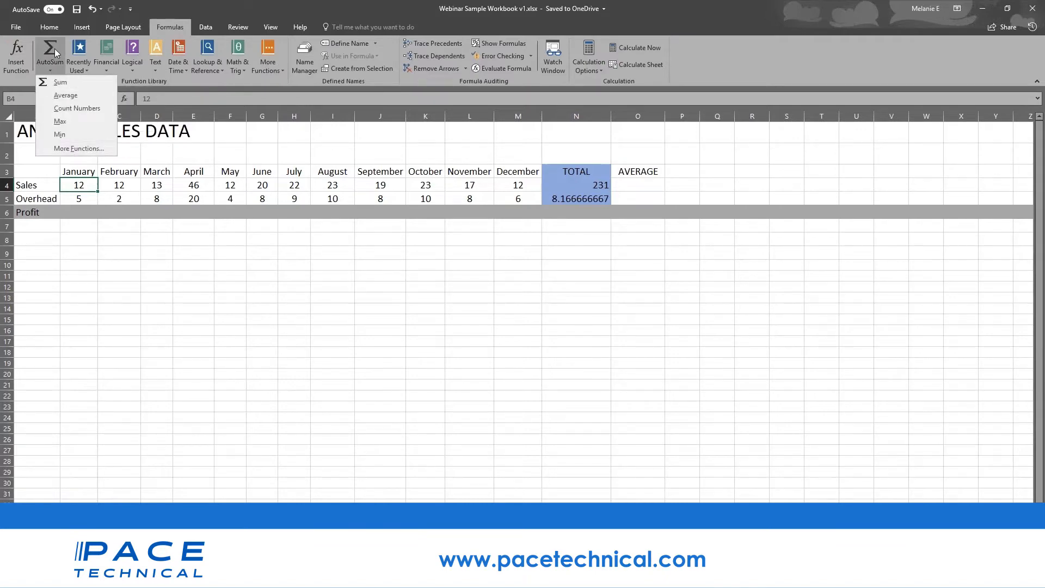
left_click(53, 48)
key("ctrl+z")
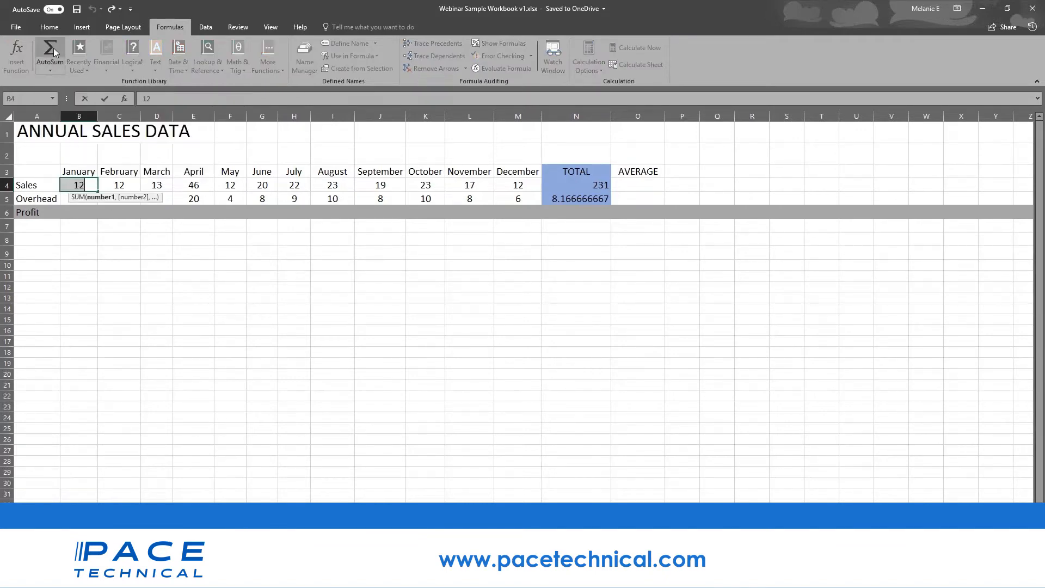
left_click(191, 287)
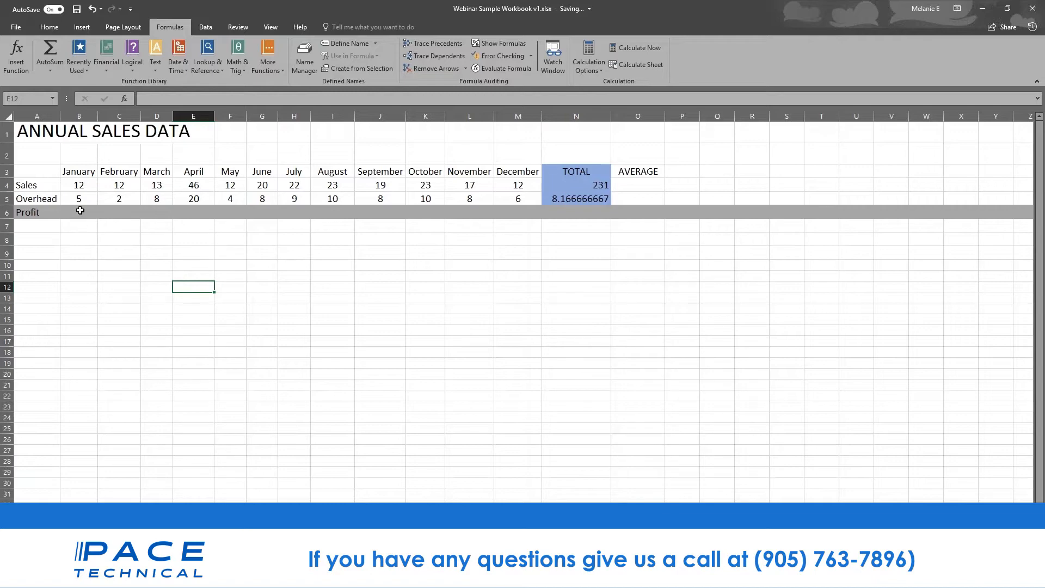
left_click(88, 227)
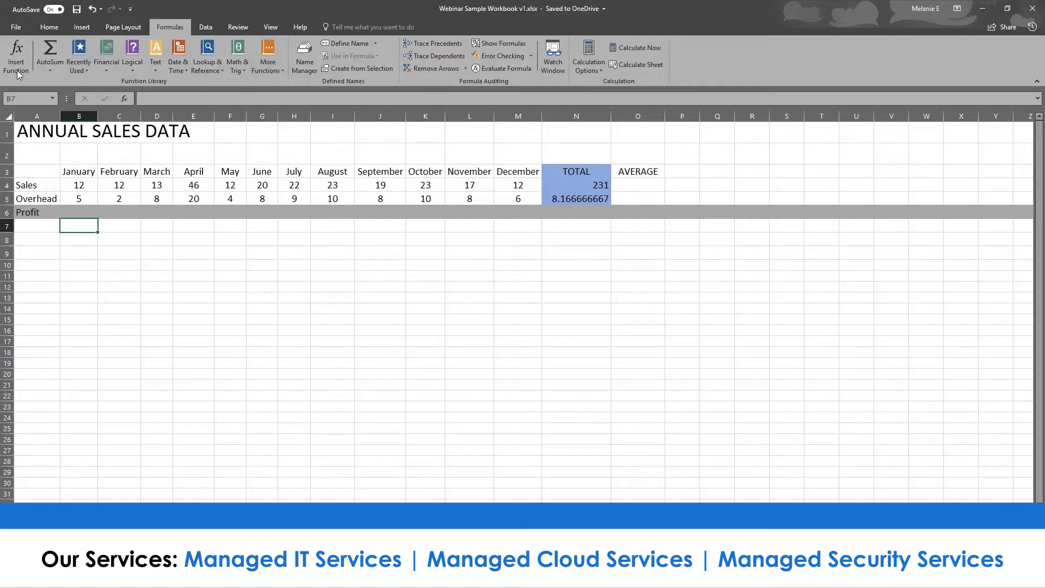
- Browse the Recently Used, Logical, Text, Math & Trig, Lookup and Date & Time function lists
left_click(76, 70)
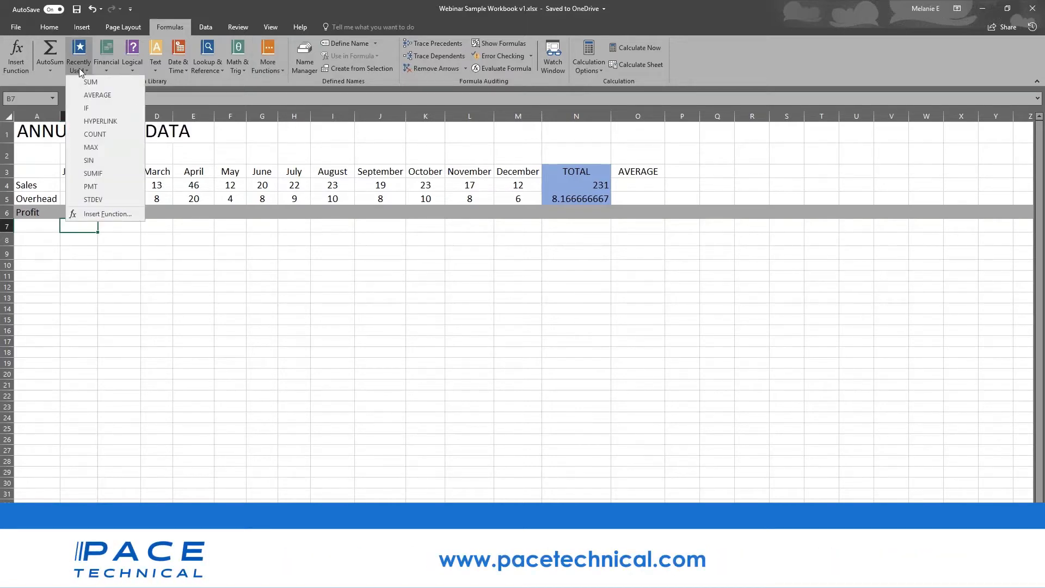
left_click(132, 69)
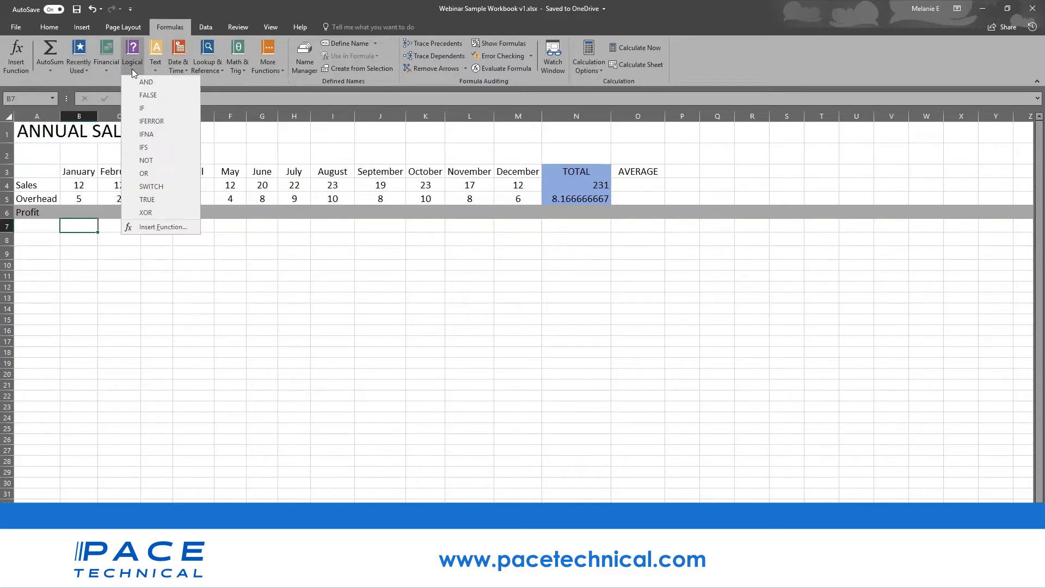
left_click(204, 81)
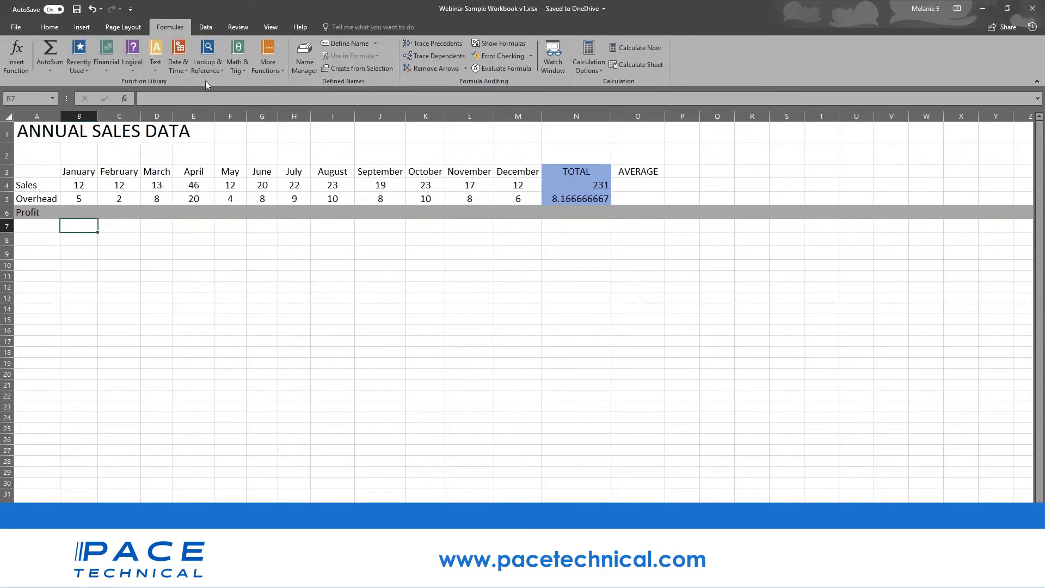
left_click(155, 73)
left_click(240, 70)
left_click(240, 71)
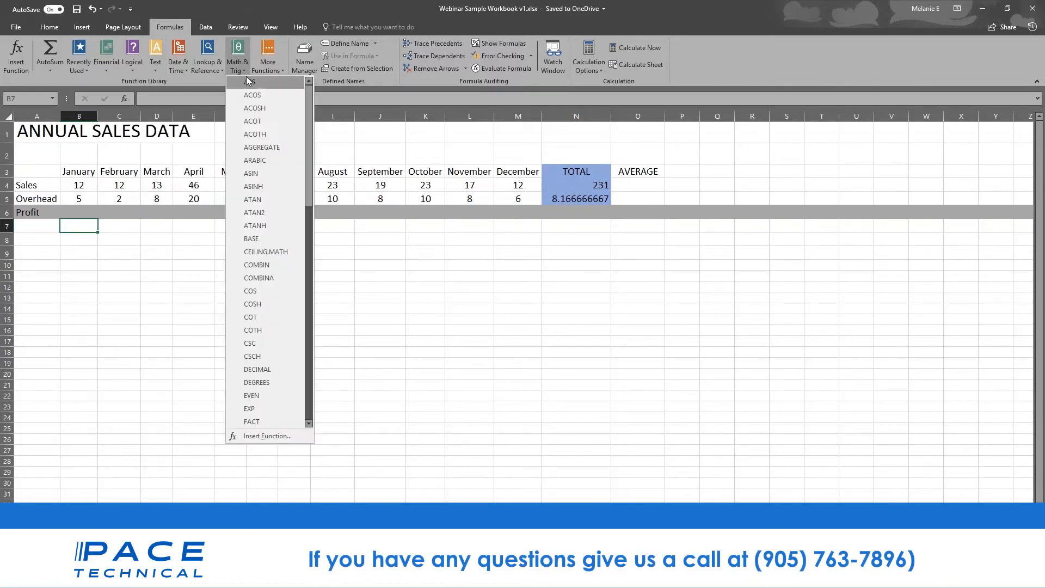
left_click(205, 71)
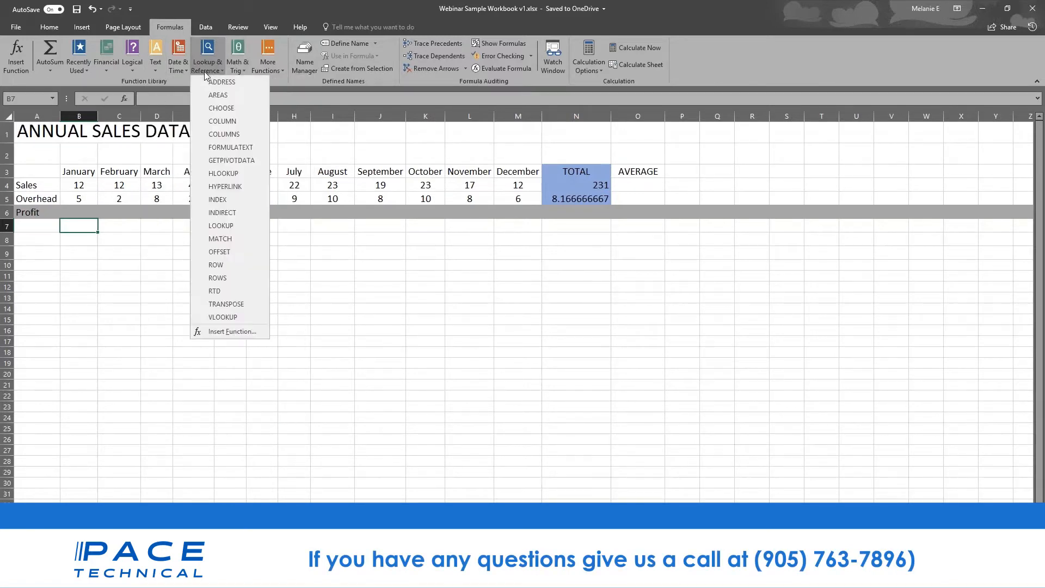
left_click(176, 74)
left_click(177, 71)
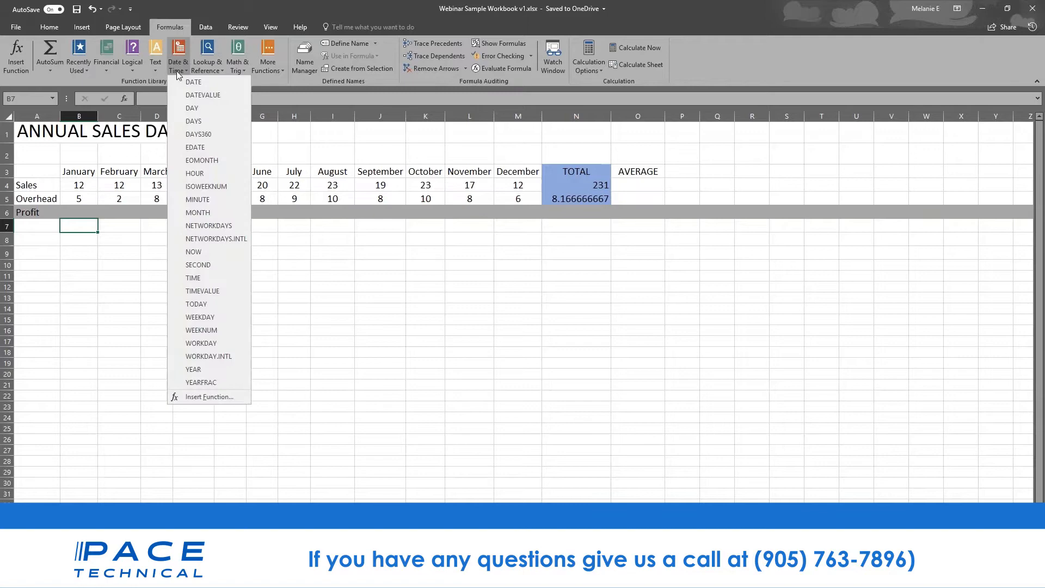
left_click(251, 79)
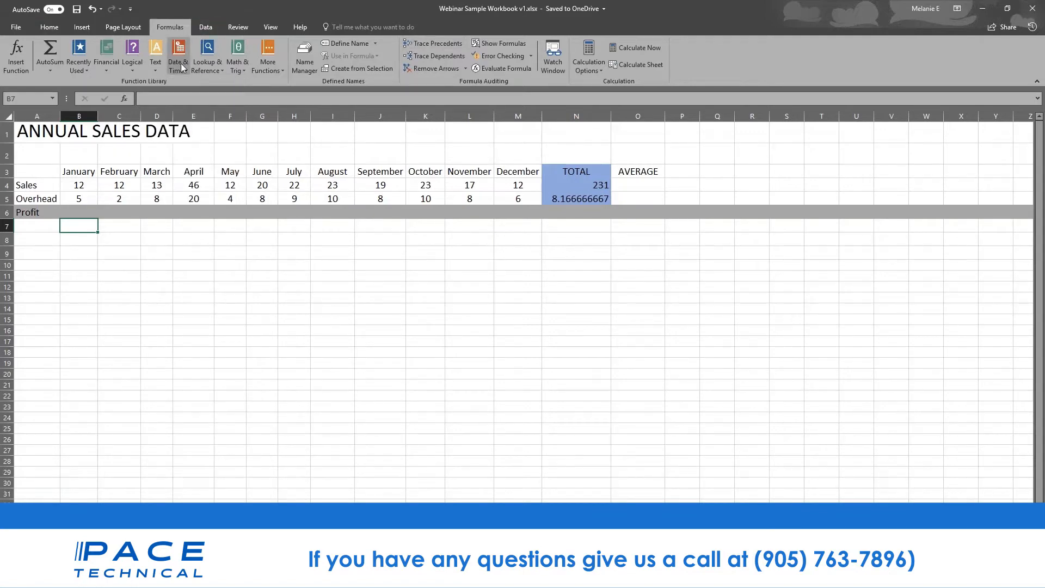
left_click(57, 70)
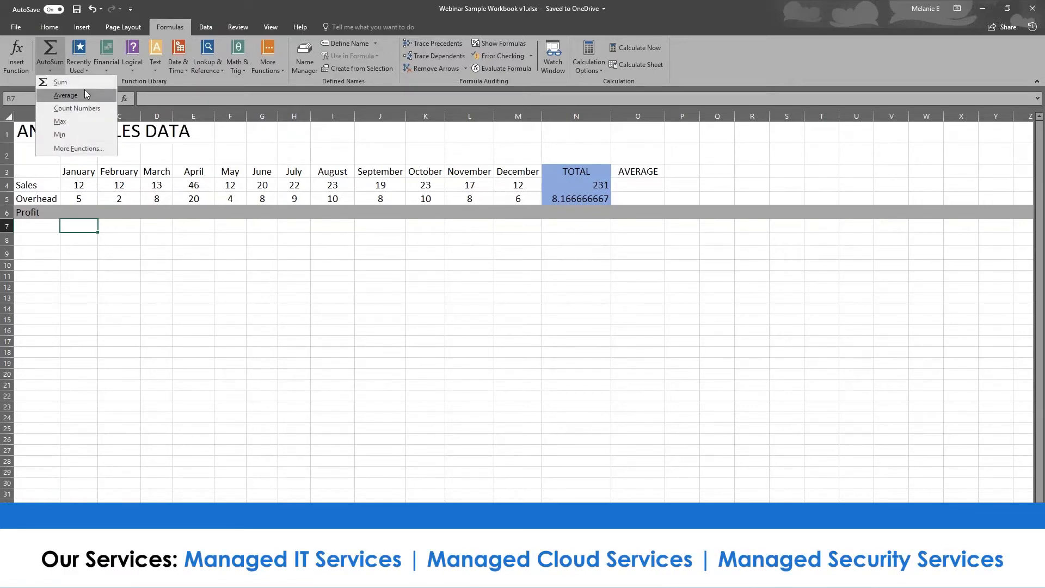
left_click(87, 222)
left_click(86, 212)
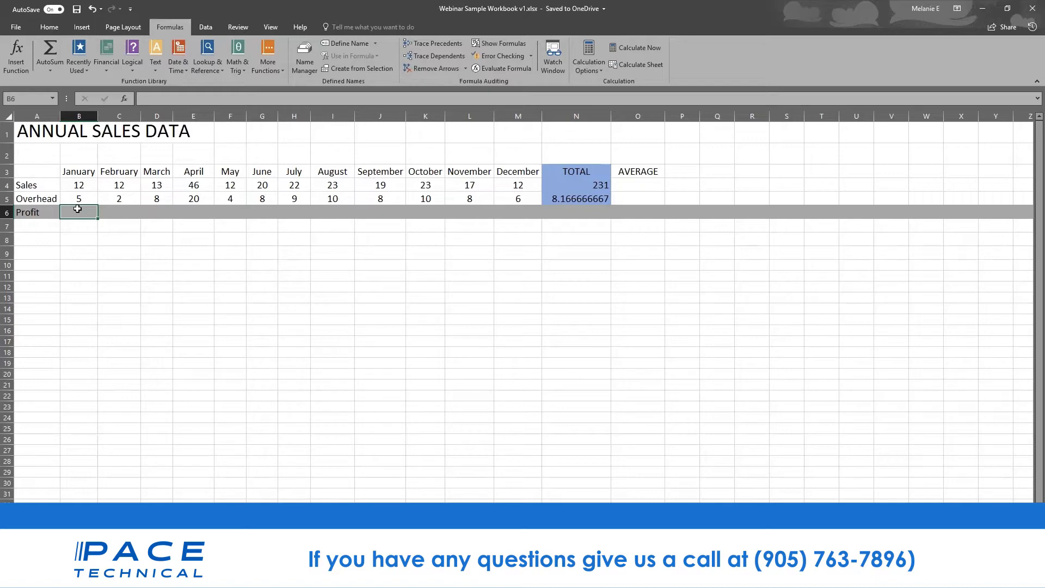
left_click(80, 189)
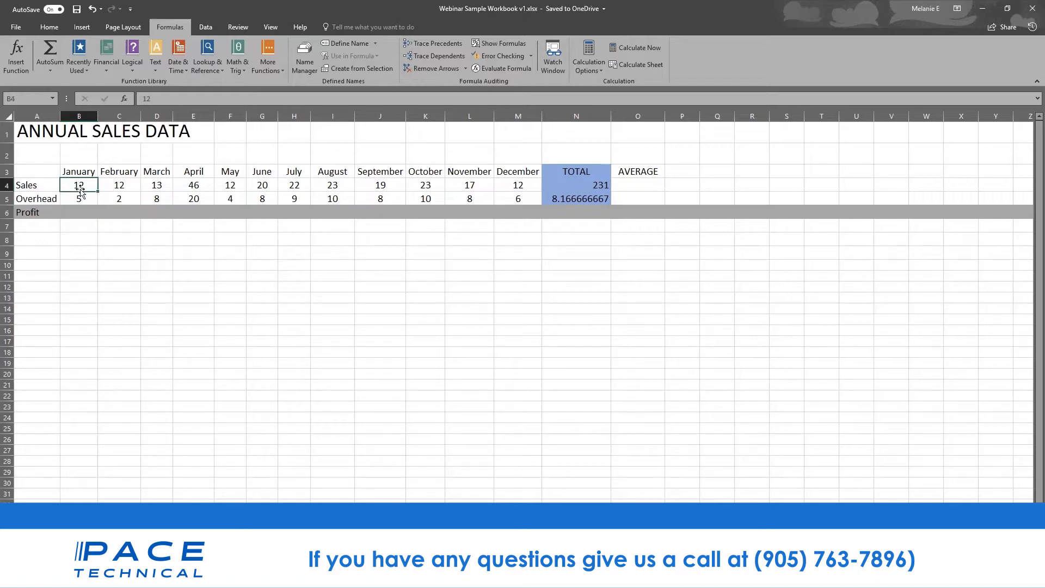
left_click(79, 199)
left_click(80, 211)
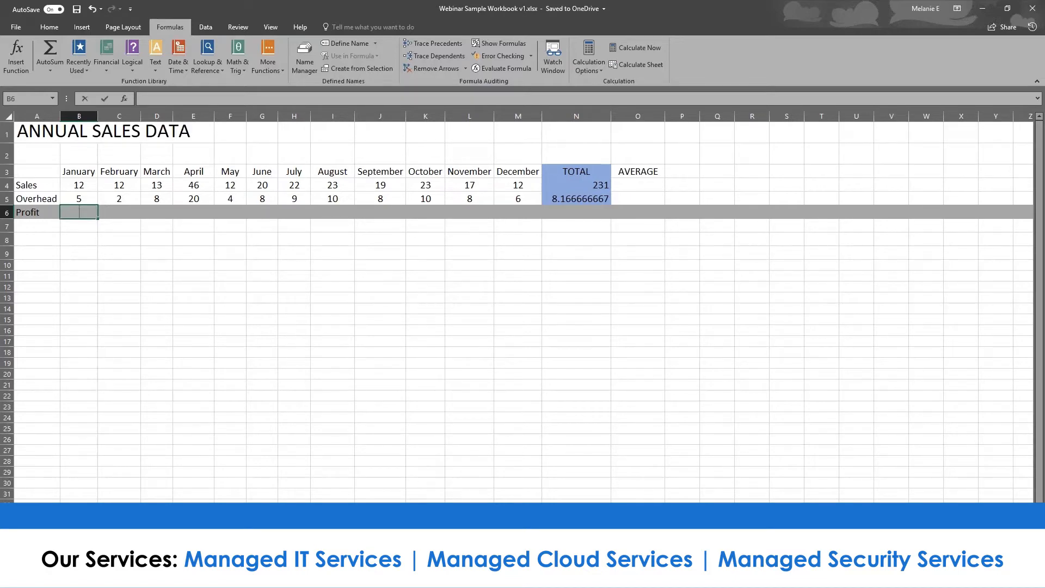
- Enter =B4-B5 in B6 so January Profit shows 7
type("=")
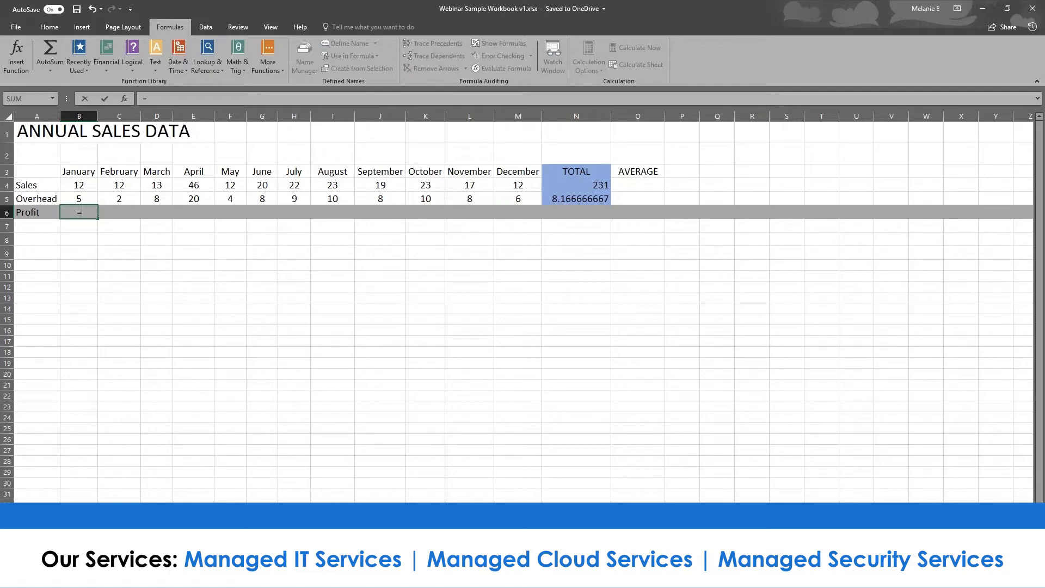
type("sub")
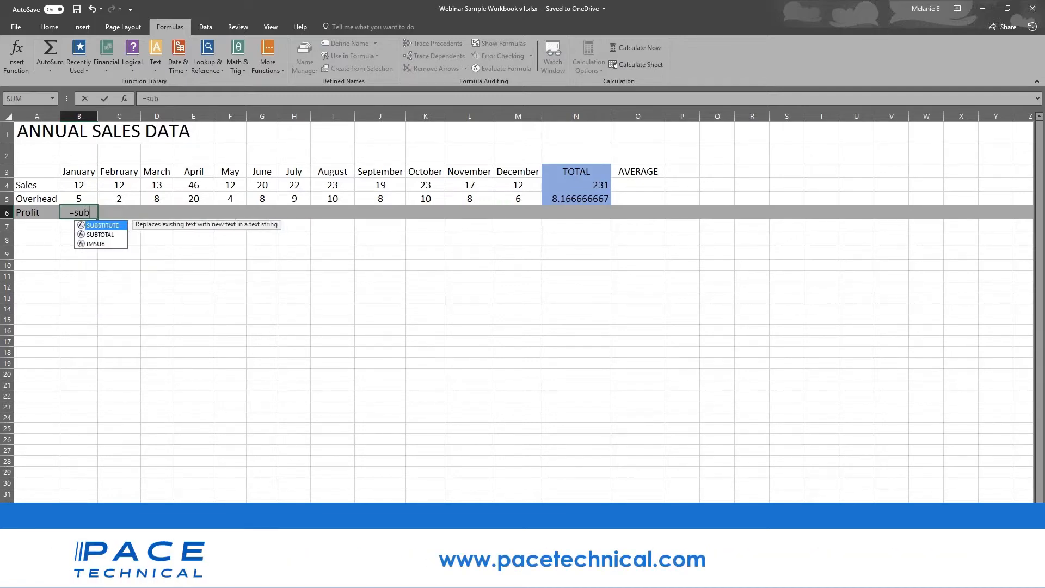
key("BackSpace")
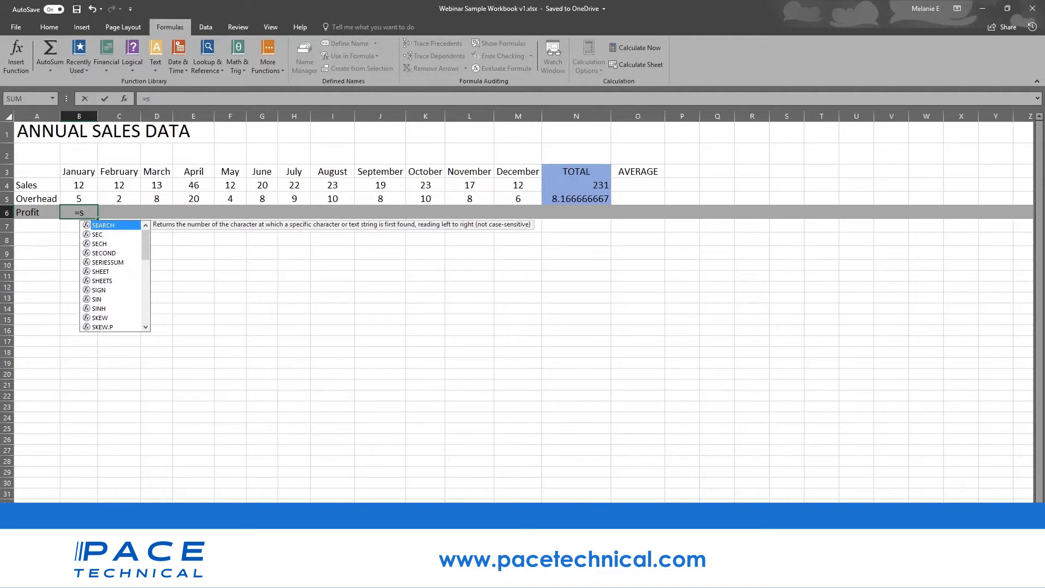
type("u")
key("BackSpace")
key("BackSpace")
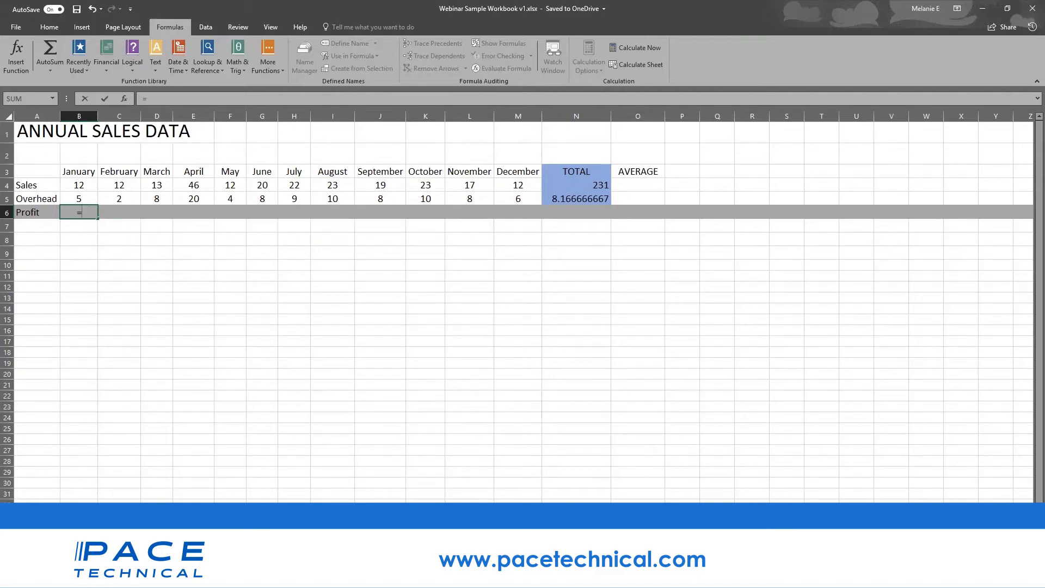
left_click(86, 184)
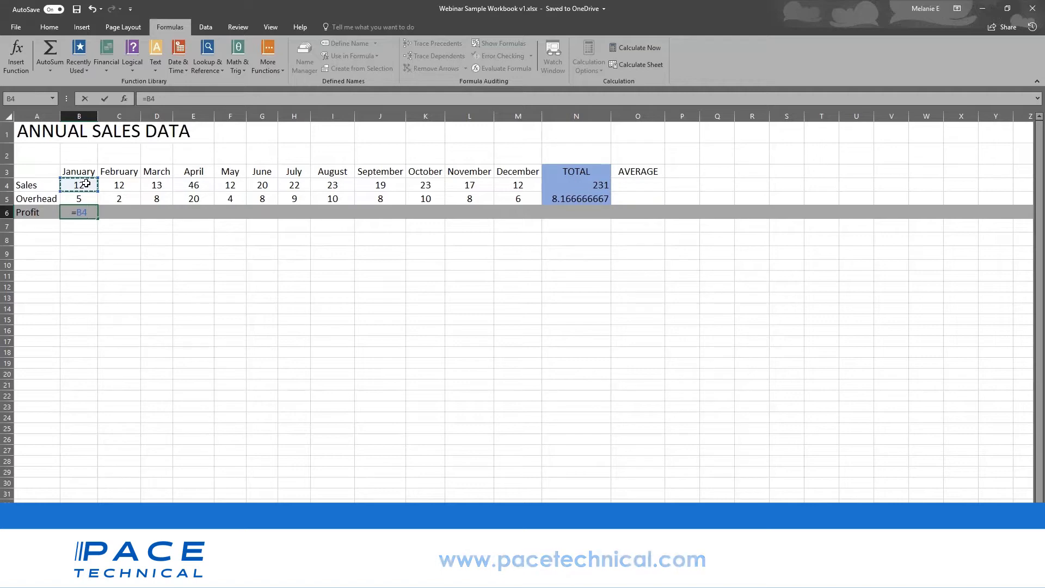
type("-")
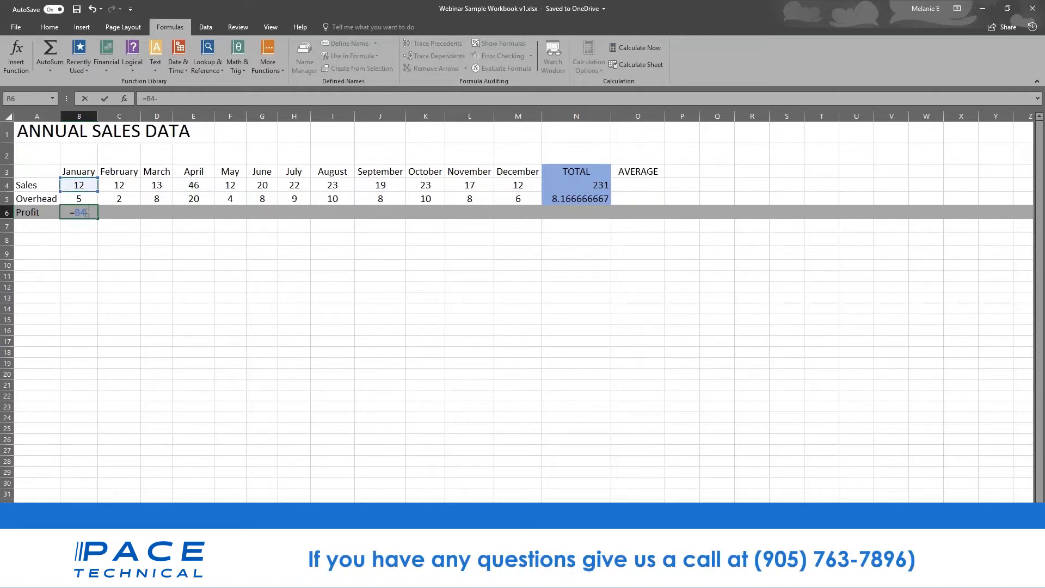
left_click(89, 199)
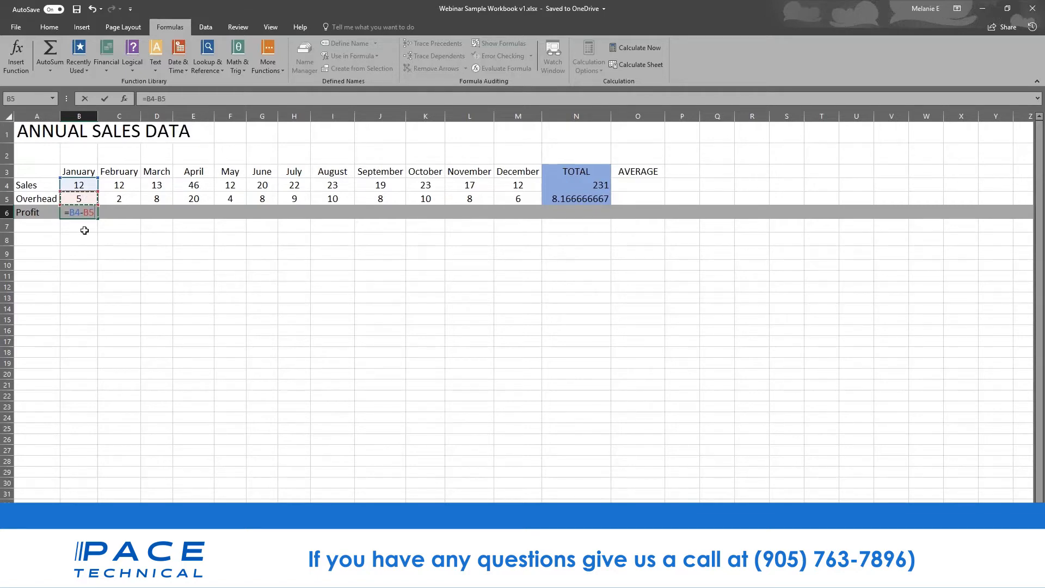
key("Return")
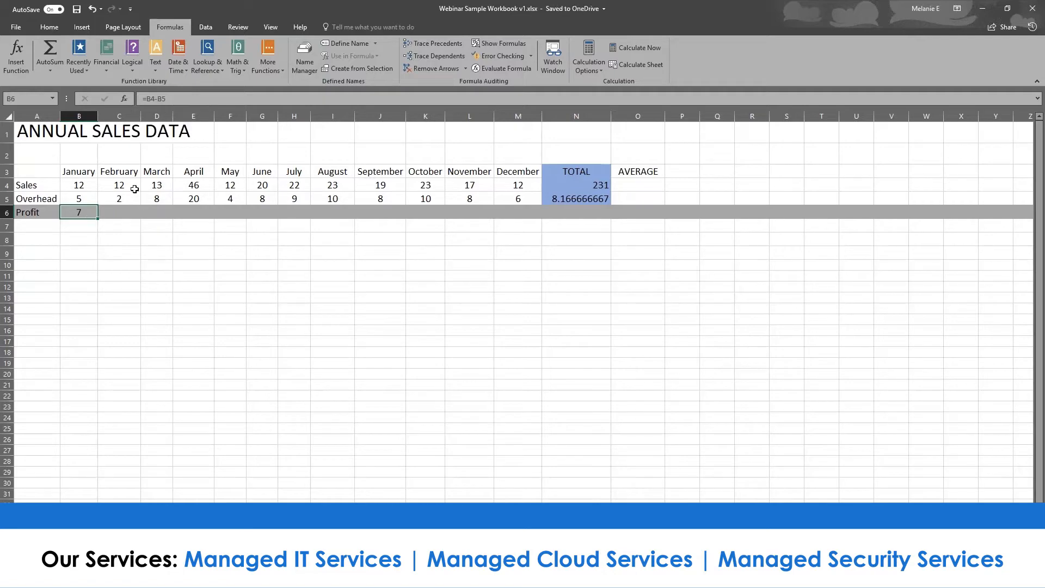
- Copy B6's profit formula into C6 as formulas, then fill it across to M6
left_click(129, 210)
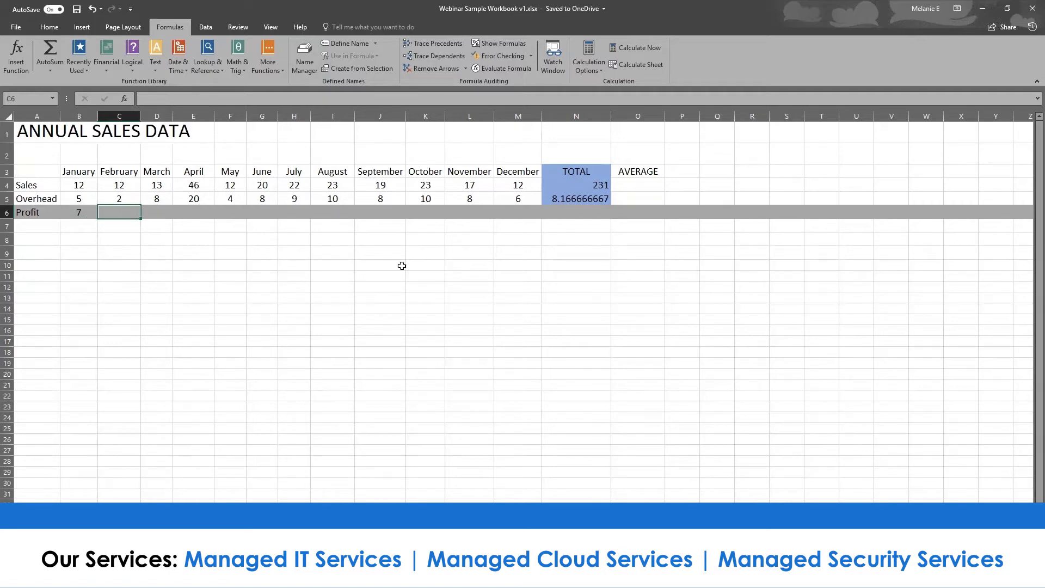
left_click(70, 213)
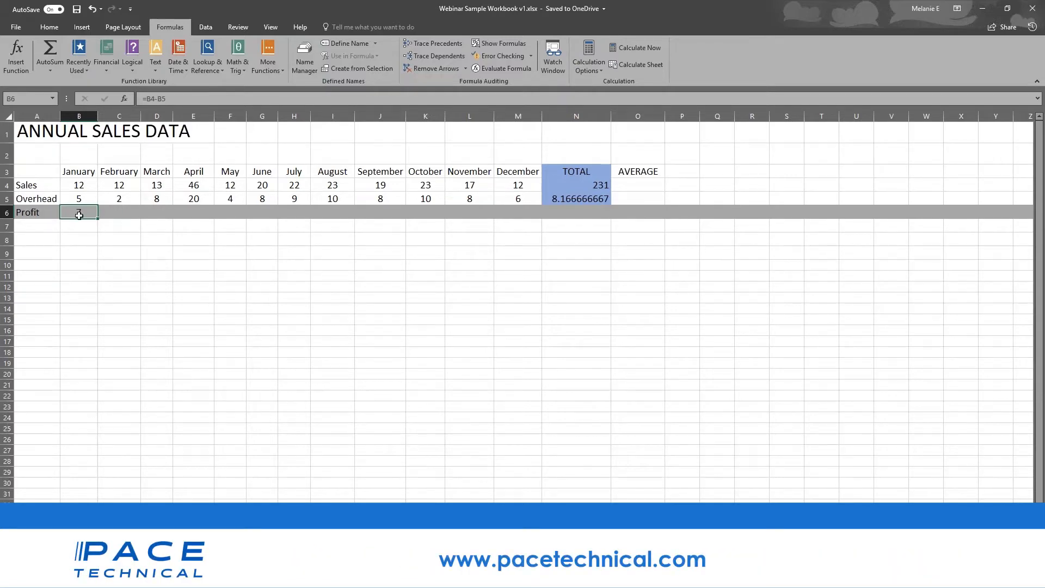
right_click(80, 214)
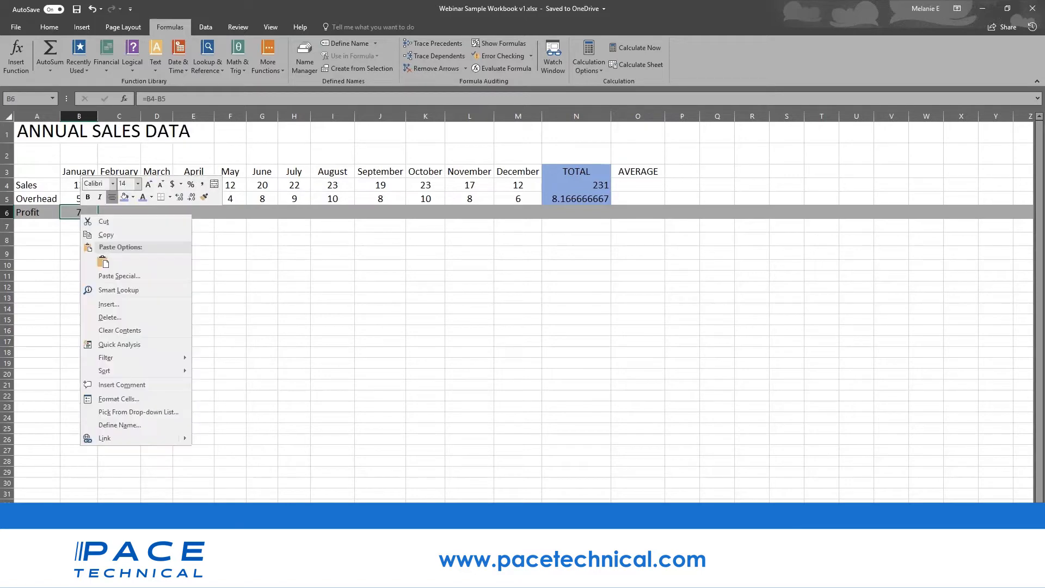
left_click(104, 236)
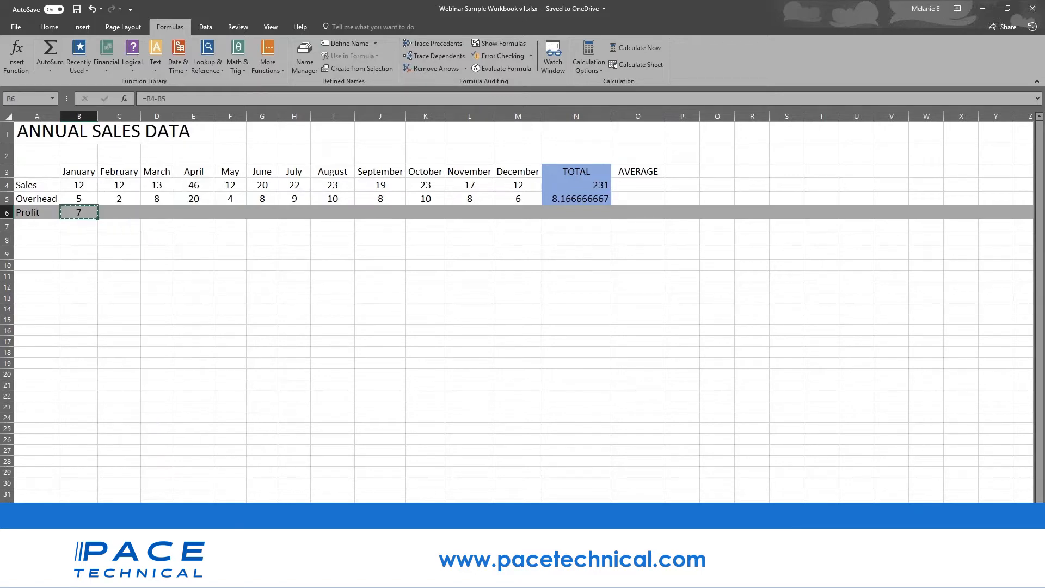
right_click(116, 214)
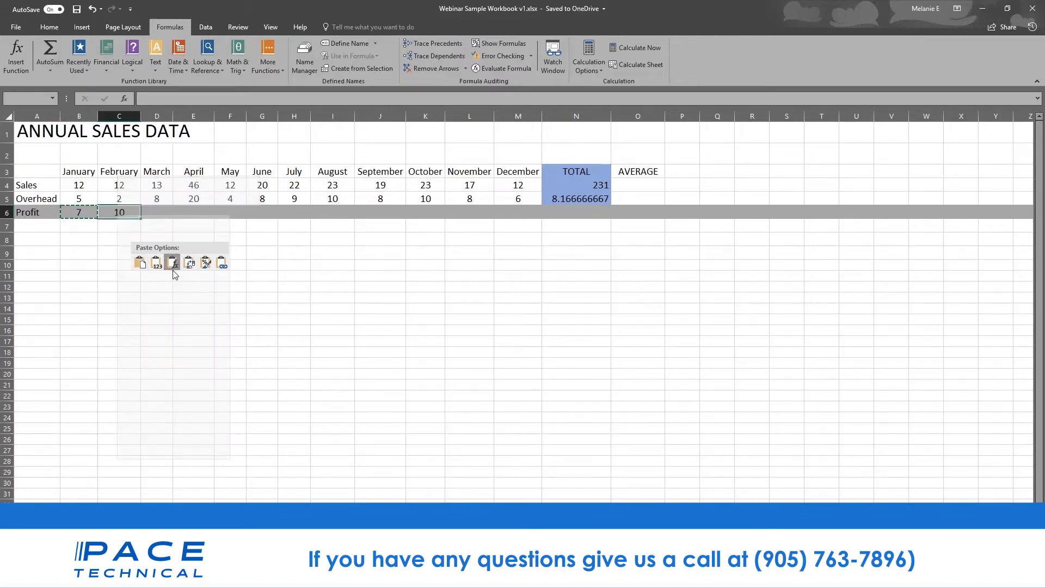
left_click(173, 264)
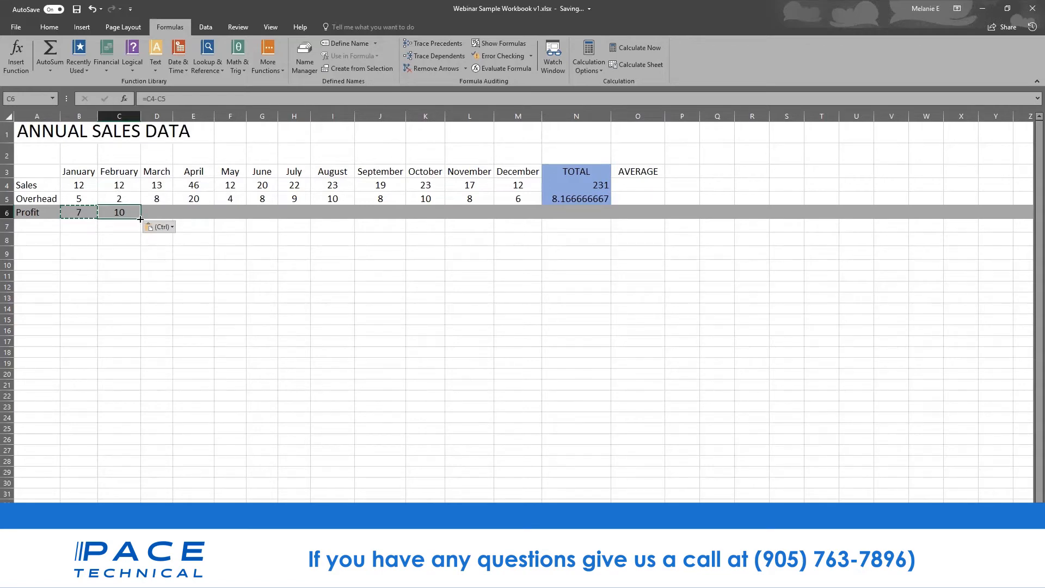
left_click_drag(141, 217, 525, 218)
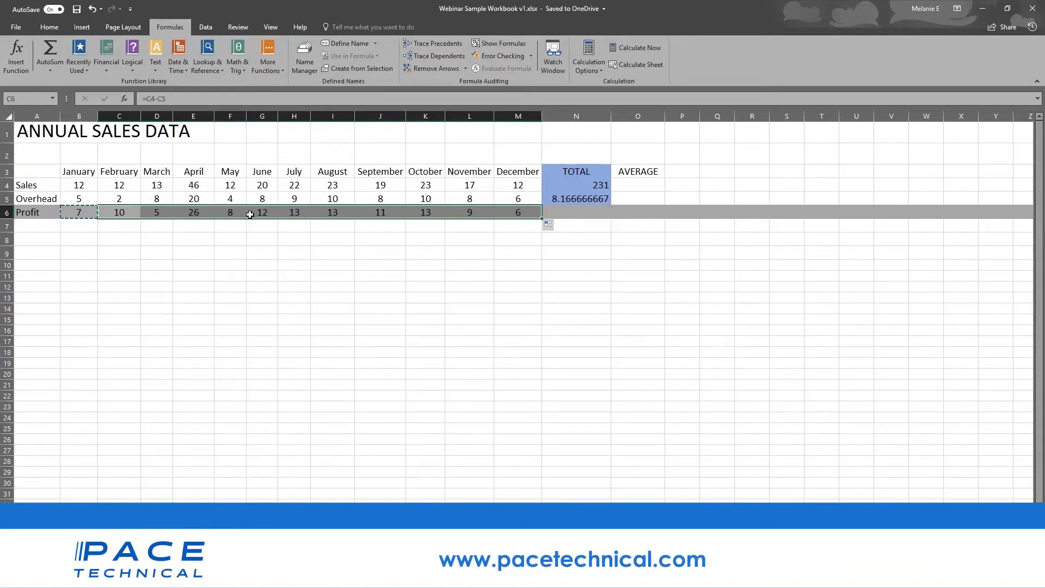
left_click(66, 182)
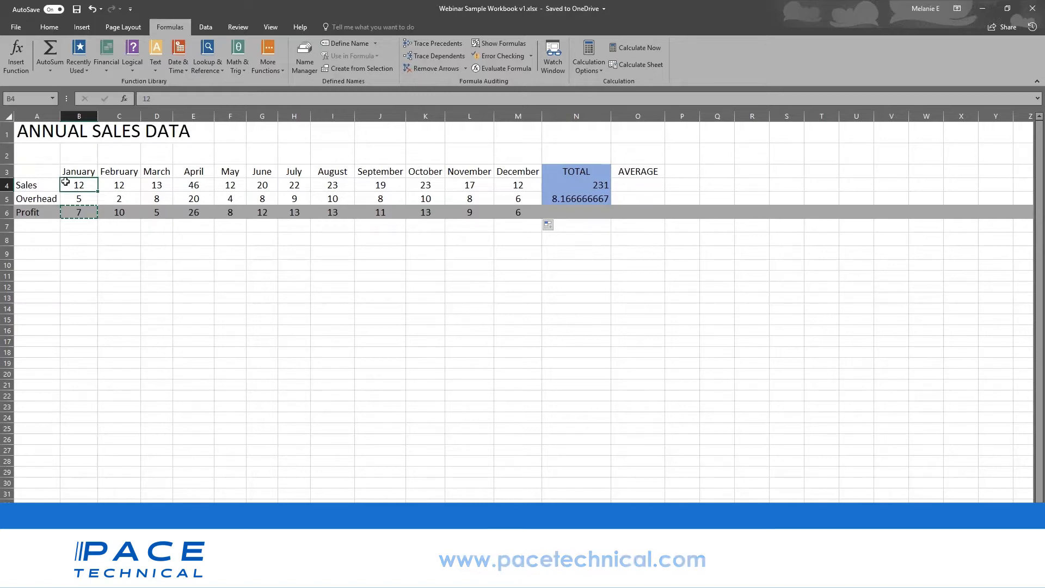
left_click(86, 225)
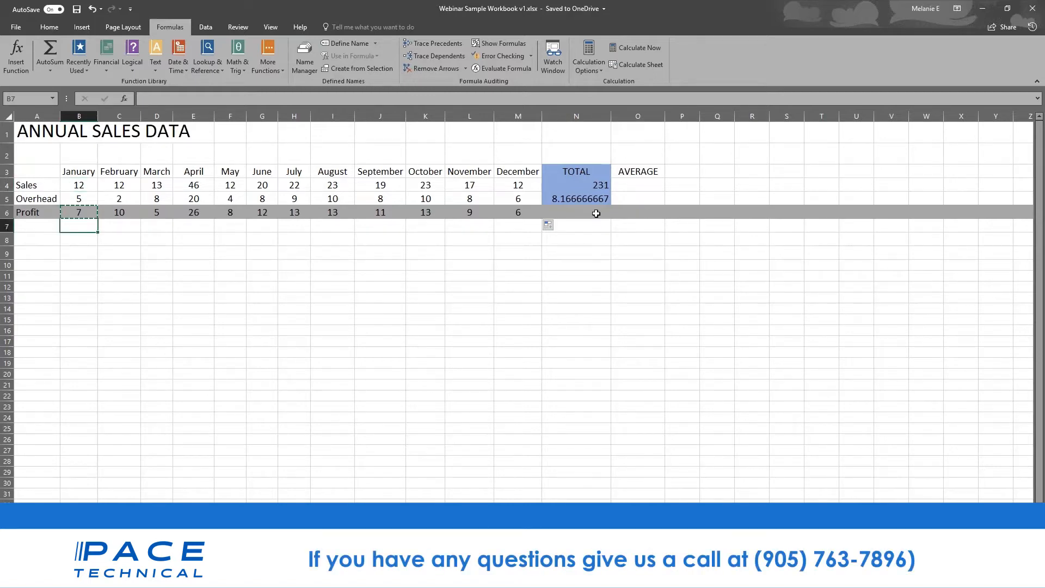
- Select the Profit TOTAL cell, then switch to the Webinar Sample Workbook's Annual Sales Data sheet
left_click(596, 214)
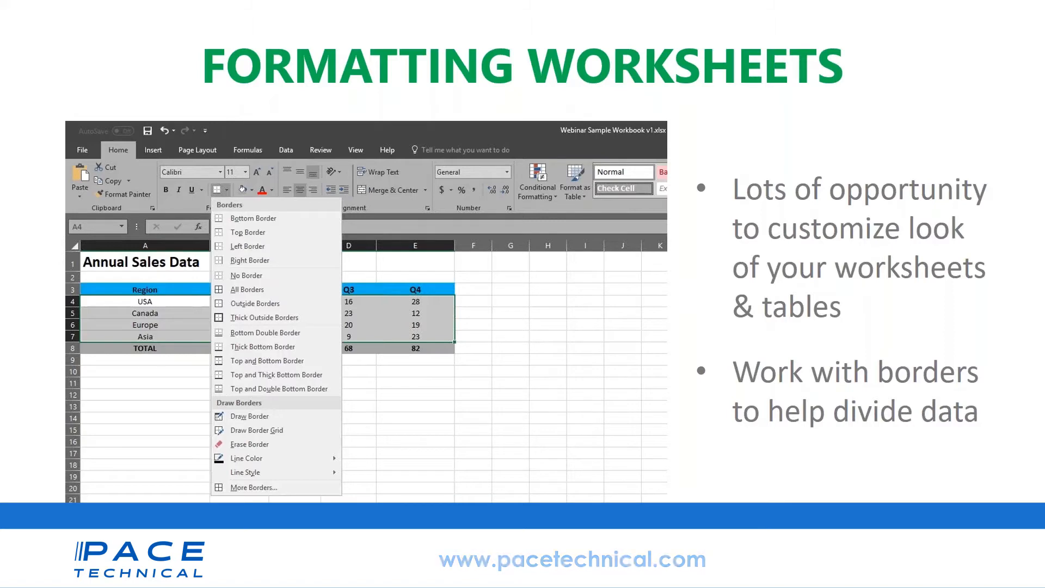
mouse_move(294, 576)
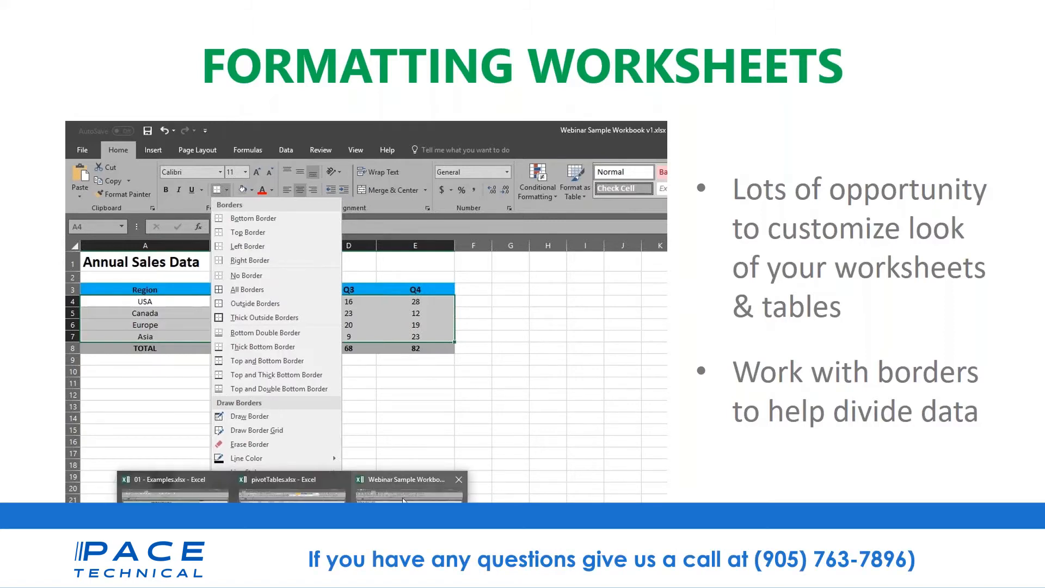
left_click(411, 523)
left_click(306, 252)
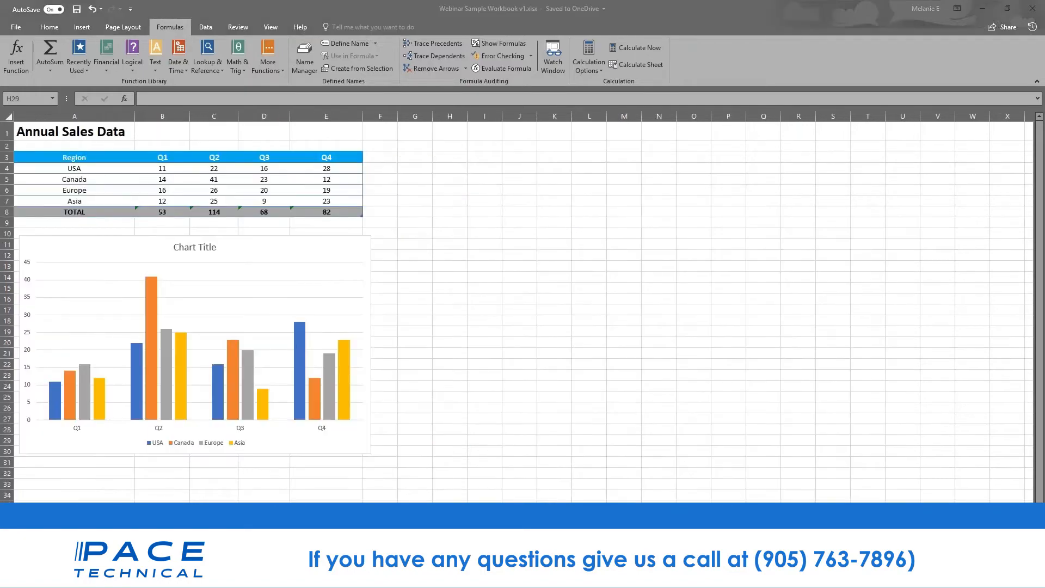
- Switch to pivotTables.xlsx and scroll through its sales listing rows
mouse_move(293, 576)
left_click(293, 490)
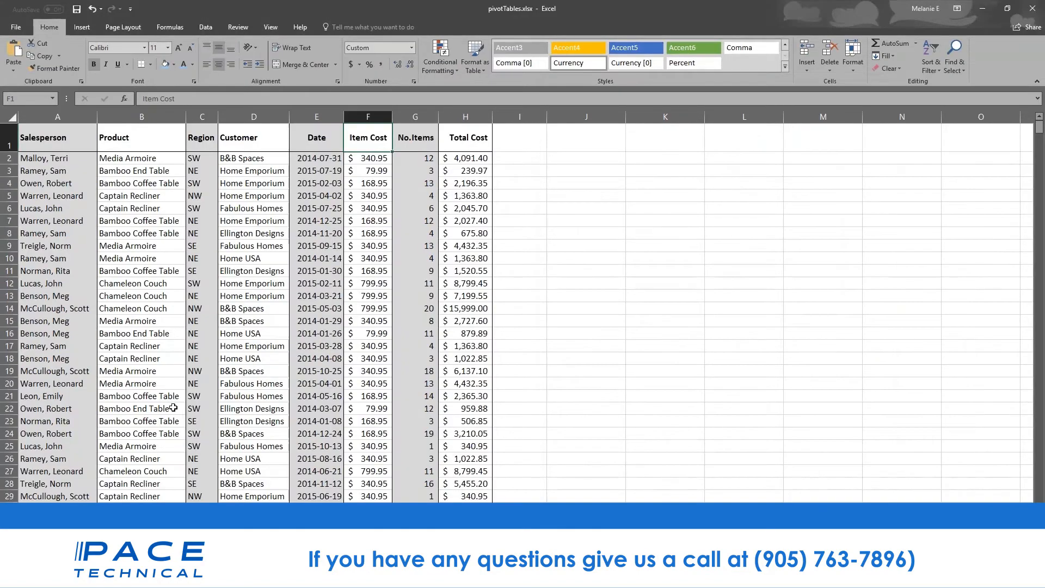
scroll(173, 407, "down", 13)
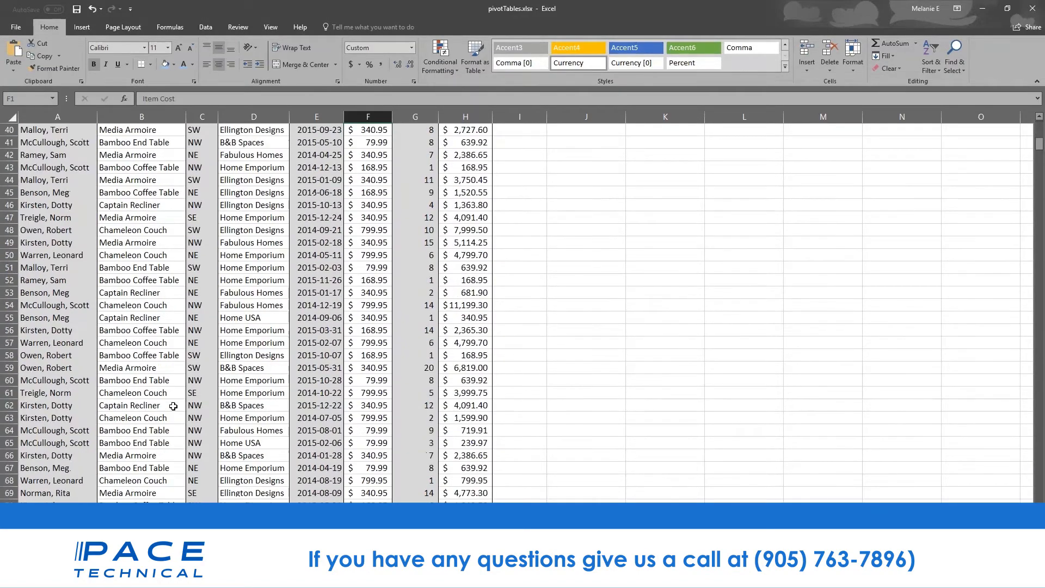
scroll(173, 406, "down", 20)
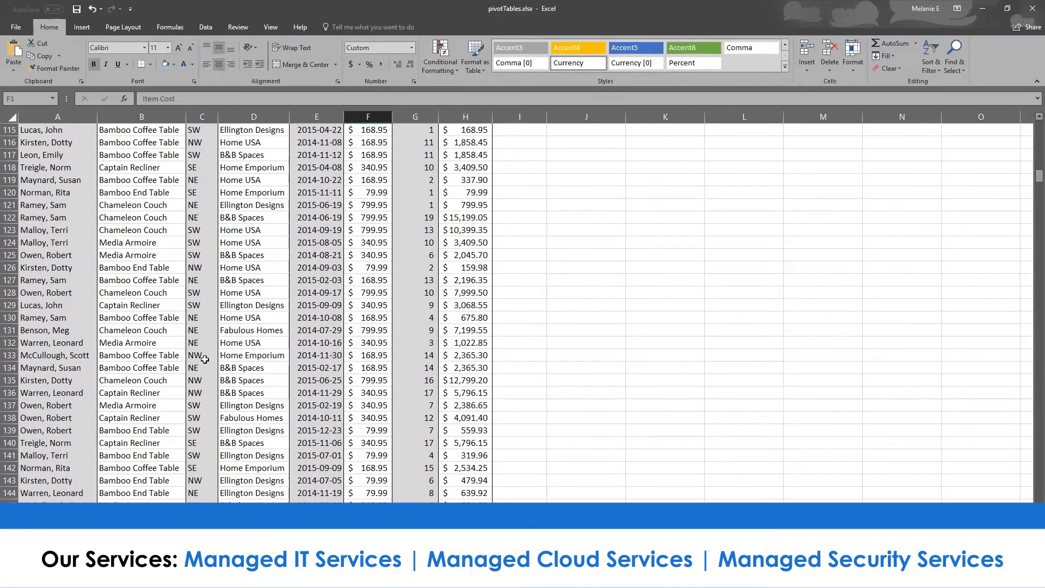
scroll(205, 359, "up", 20)
left_click(62, 173)
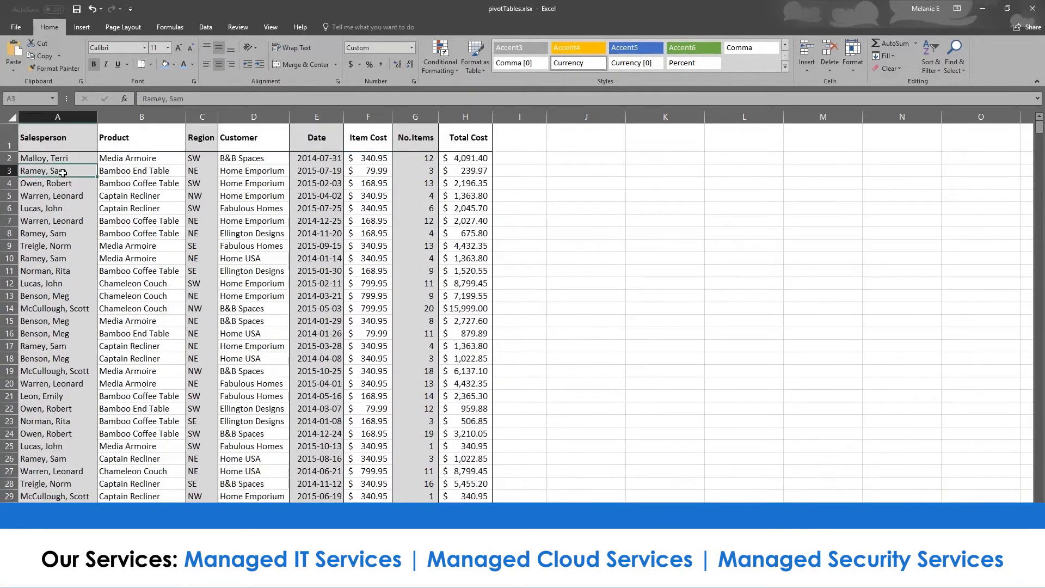
- Select each column from Salesperson through Total Cost, ending back on Salesperson column A
left_click(63, 145)
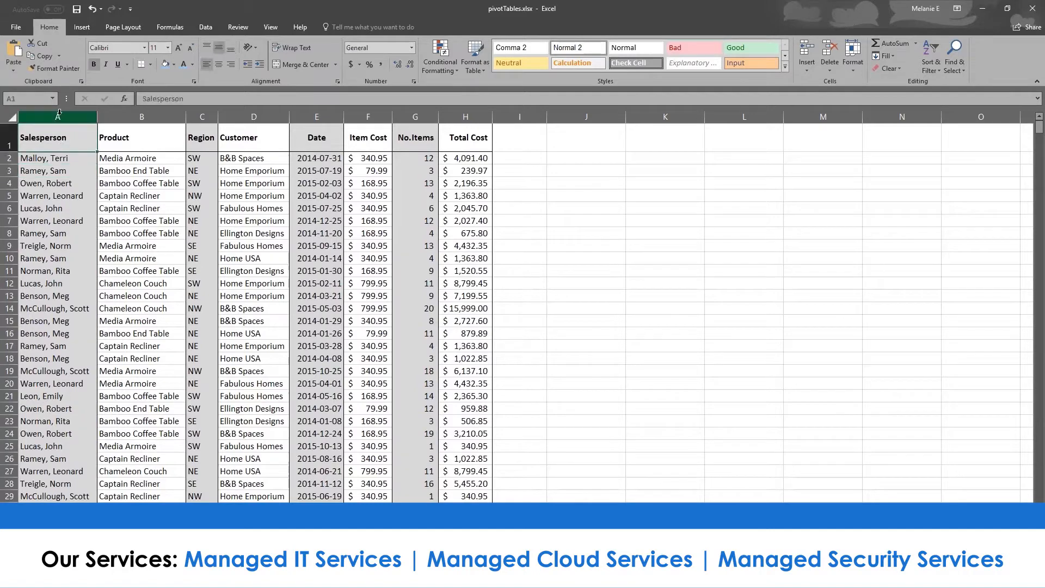
left_click(142, 117)
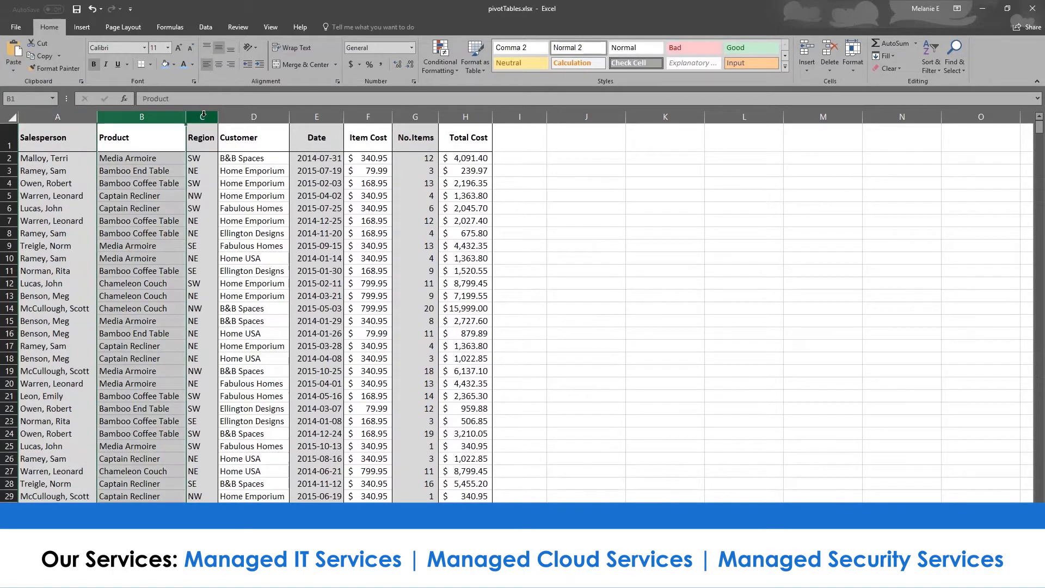
left_click(202, 116)
left_click(254, 117)
left_click(316, 116)
left_click(368, 117)
left_click(416, 116)
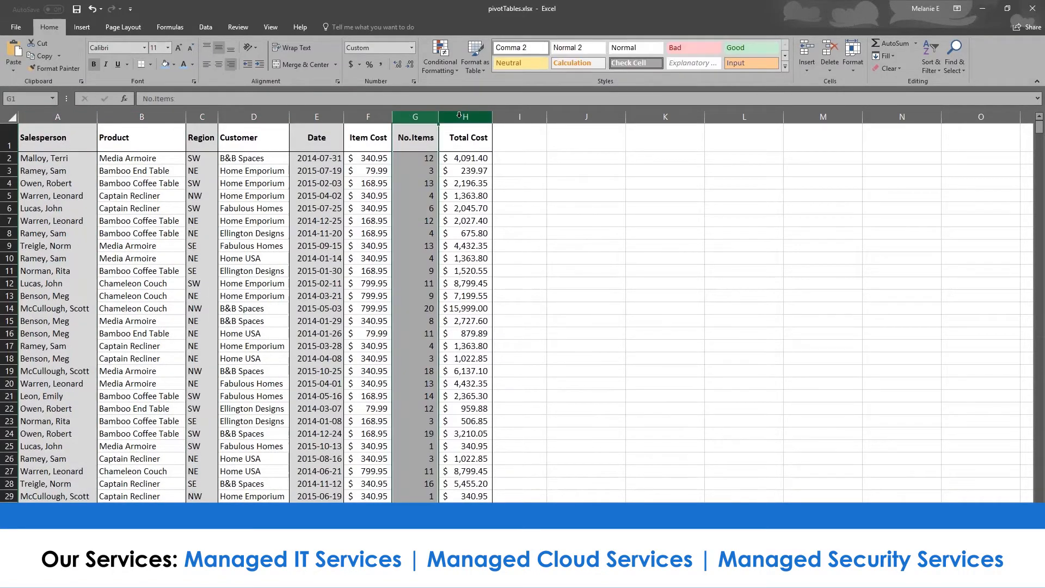
left_click(460, 116)
left_click(59, 116)
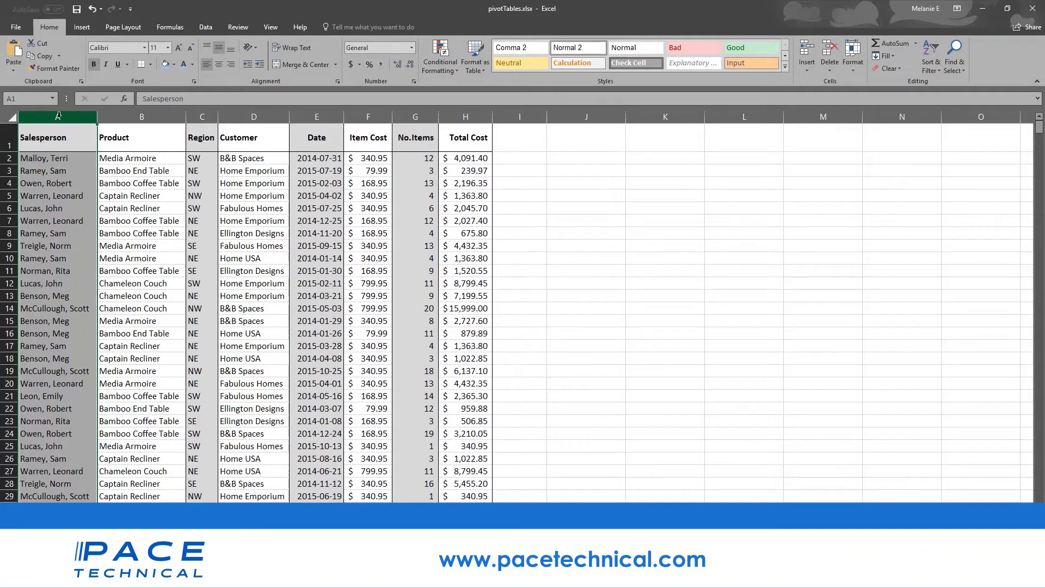
- Apply a light blue fill to column A, then click cell A1 to deselect it
right_click(58, 115)
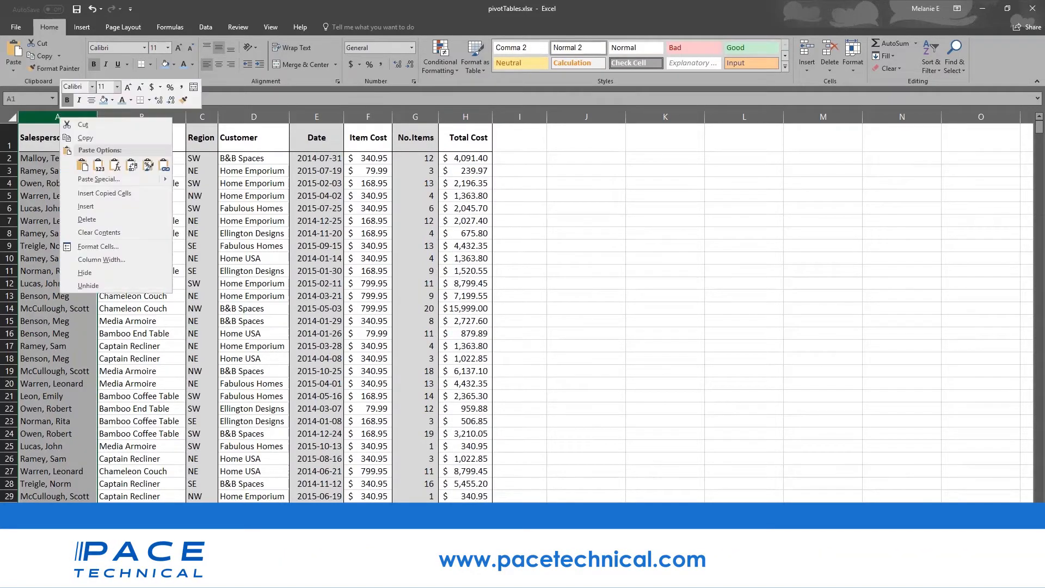
left_click(112, 102)
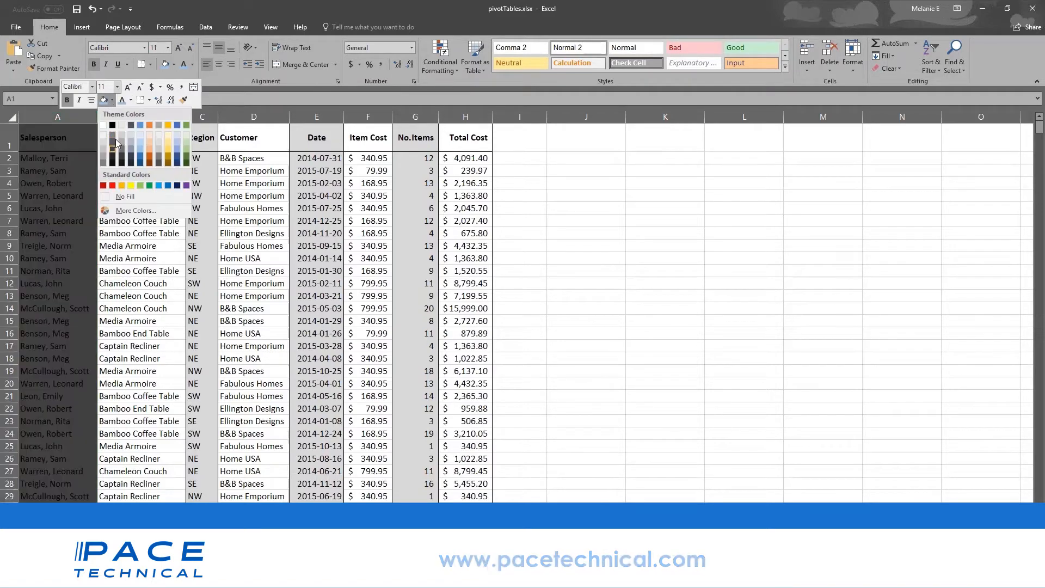
left_click(141, 145)
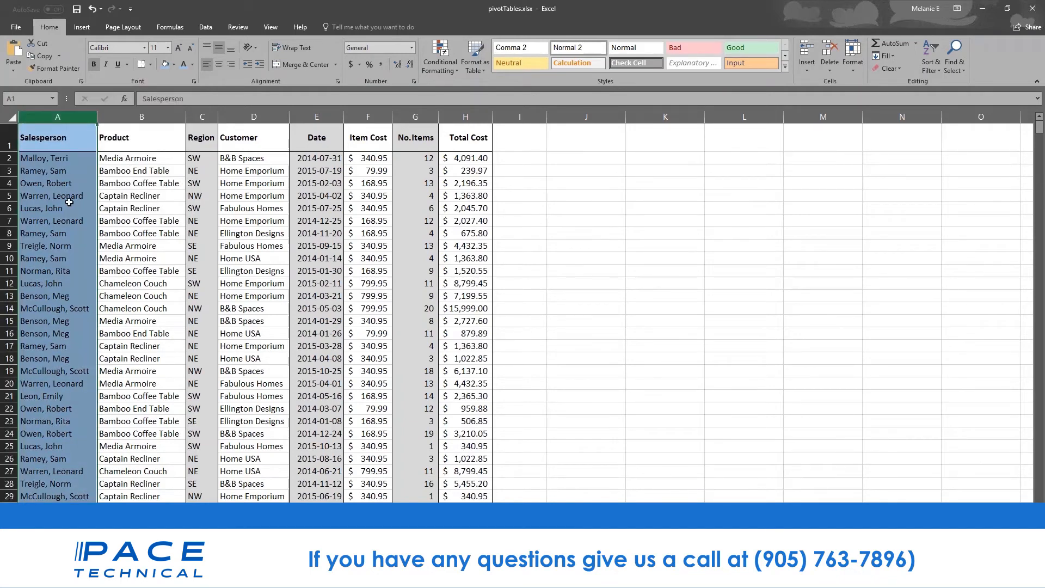
left_click(53, 172)
- Select header row 1 (Salesperson to Total Cost) and apply a Thick Bottom Border
left_click(42, 142)
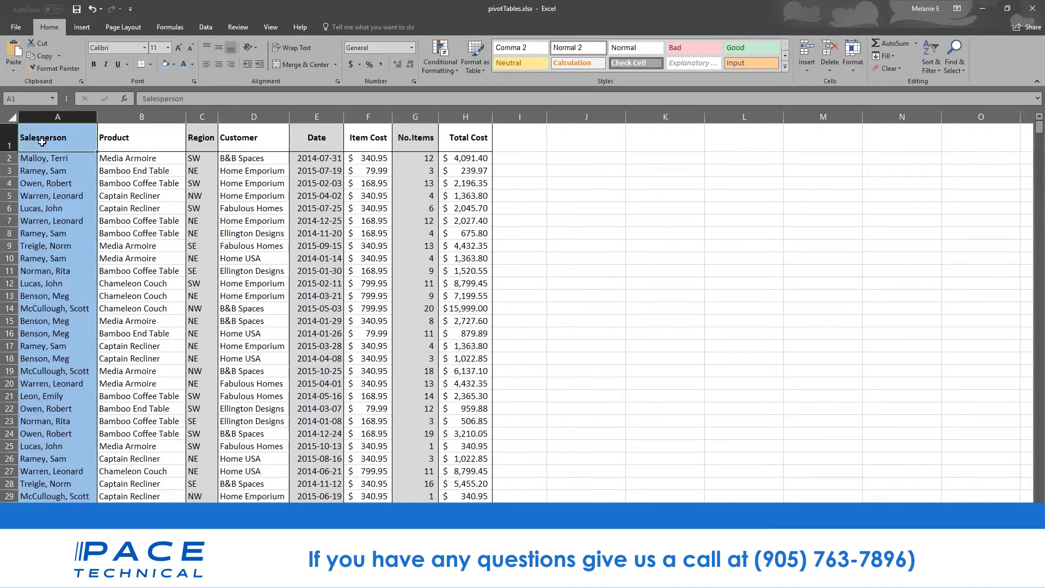
left_click_drag(41, 142, 479, 140)
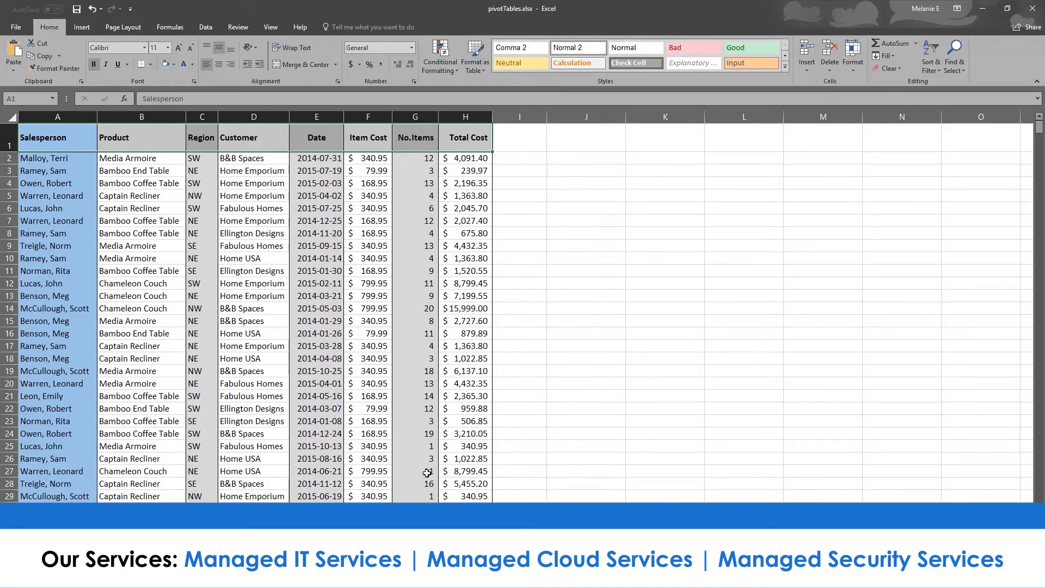
left_click(10, 141)
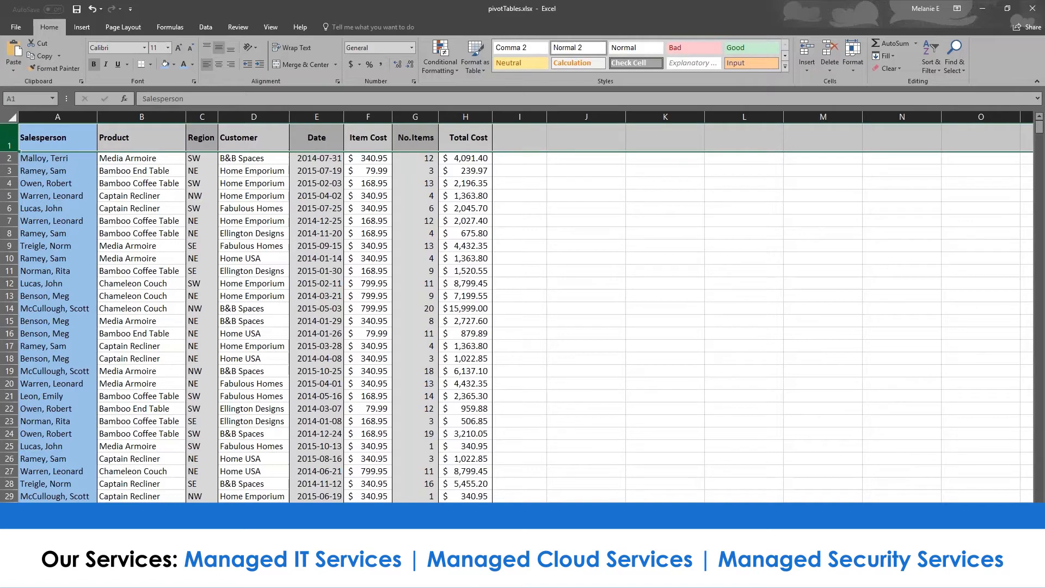
left_click(152, 65)
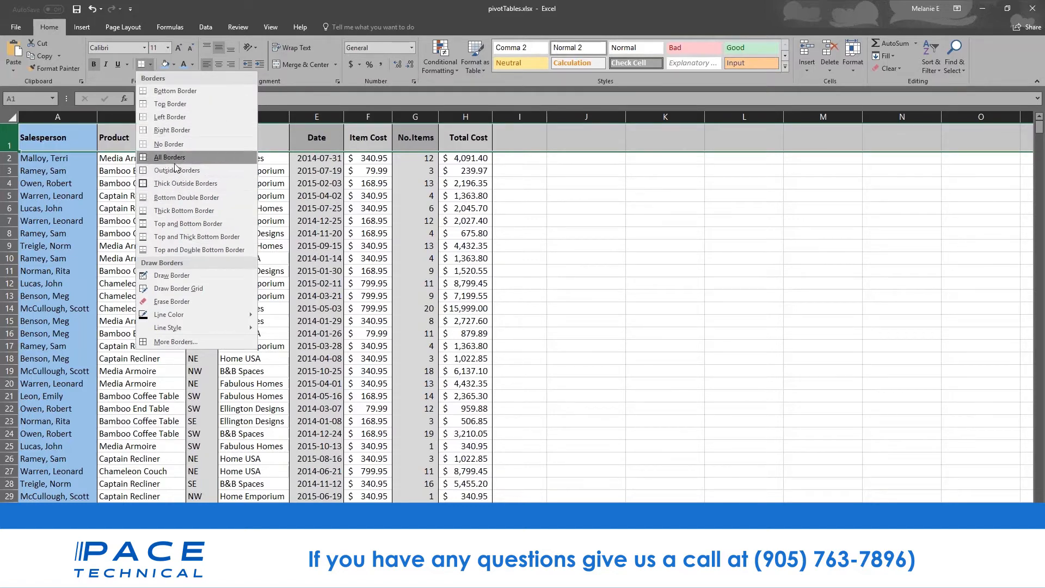
left_click(11, 140)
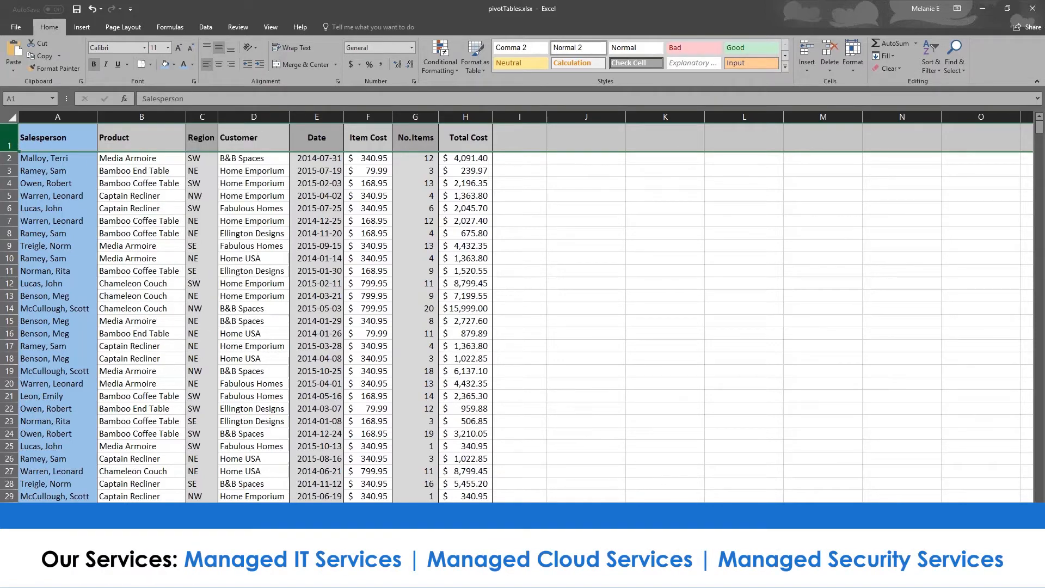
left_click(150, 64)
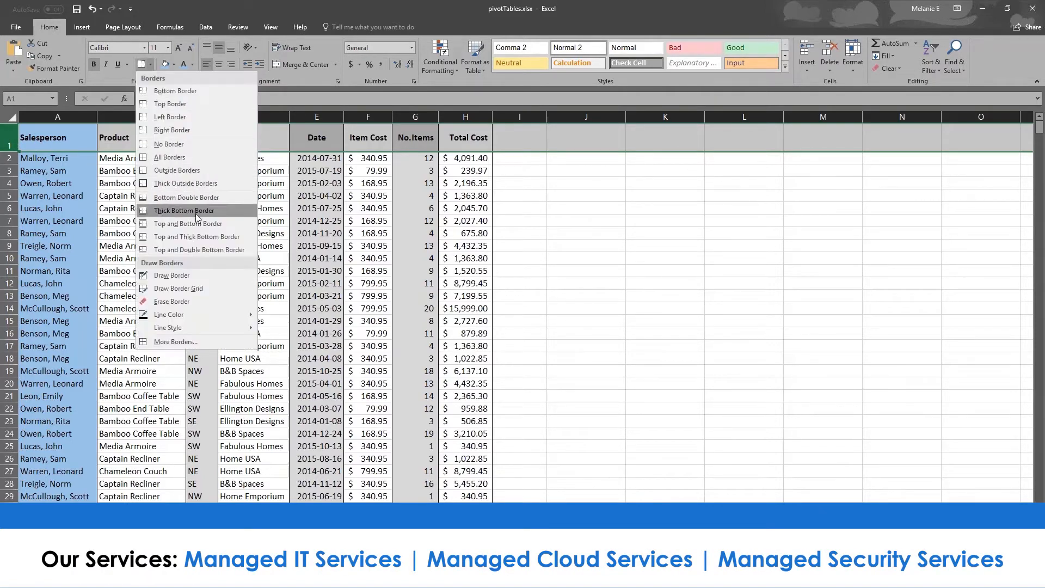
left_click(143, 214)
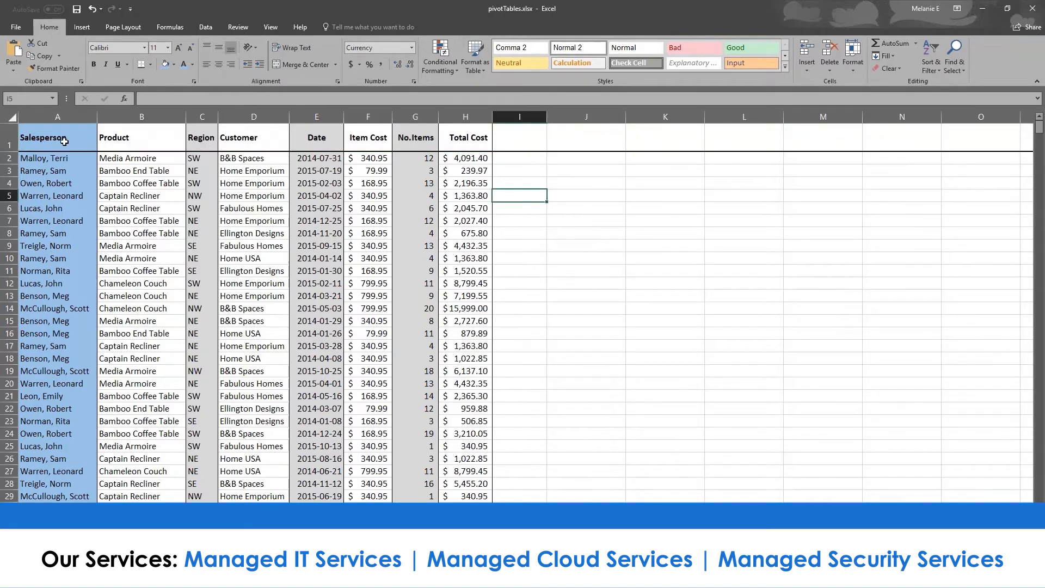
- Deselect the bordered headers and switch to the 01 - Examples.xlsx workbook
left_click_drag(64, 134, 468, 136)
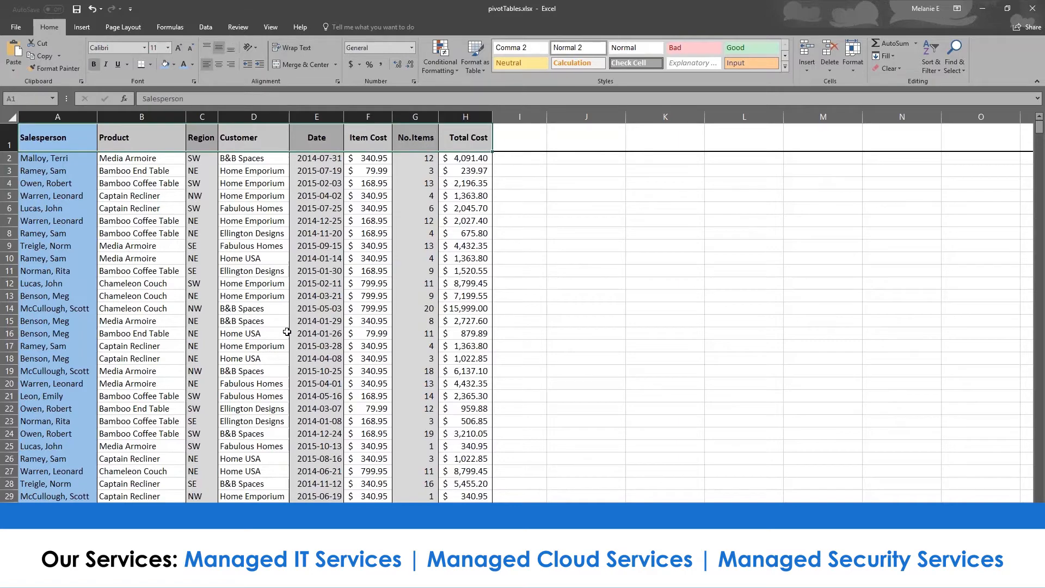
left_click(243, 329)
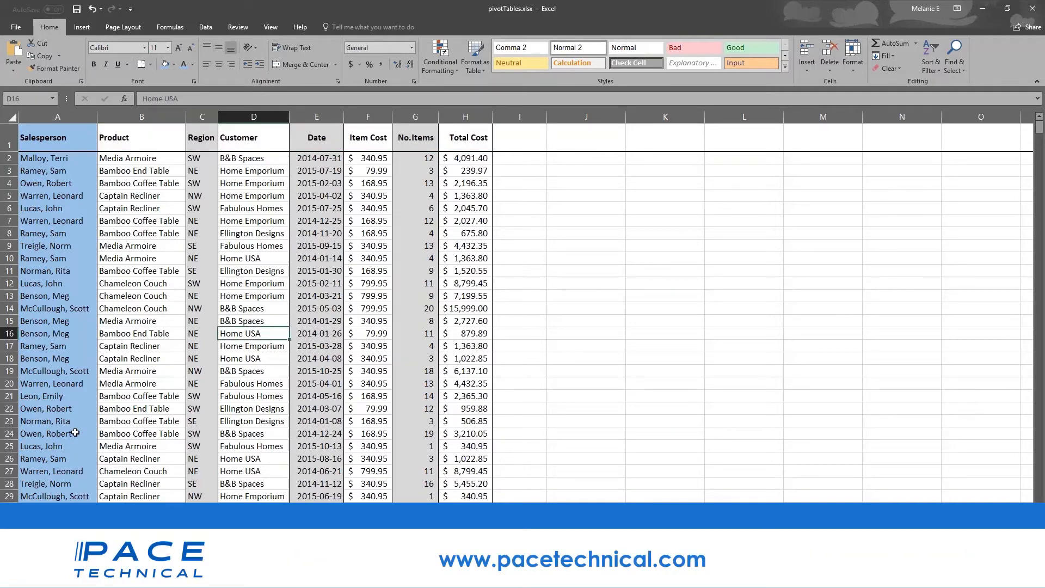
scroll(75, 432, "down", 14)
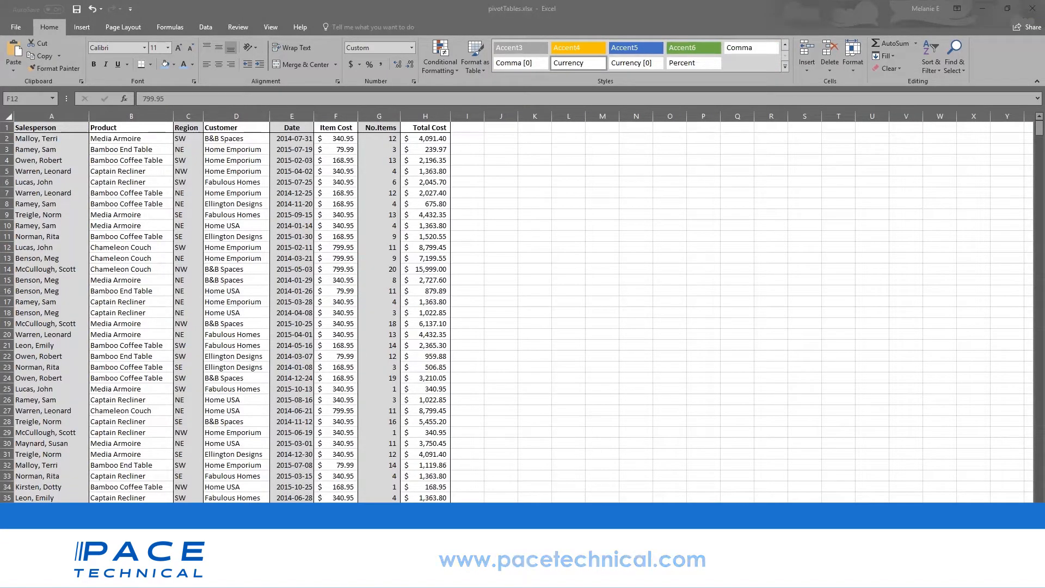
mouse_move(294, 577)
left_click(176, 525)
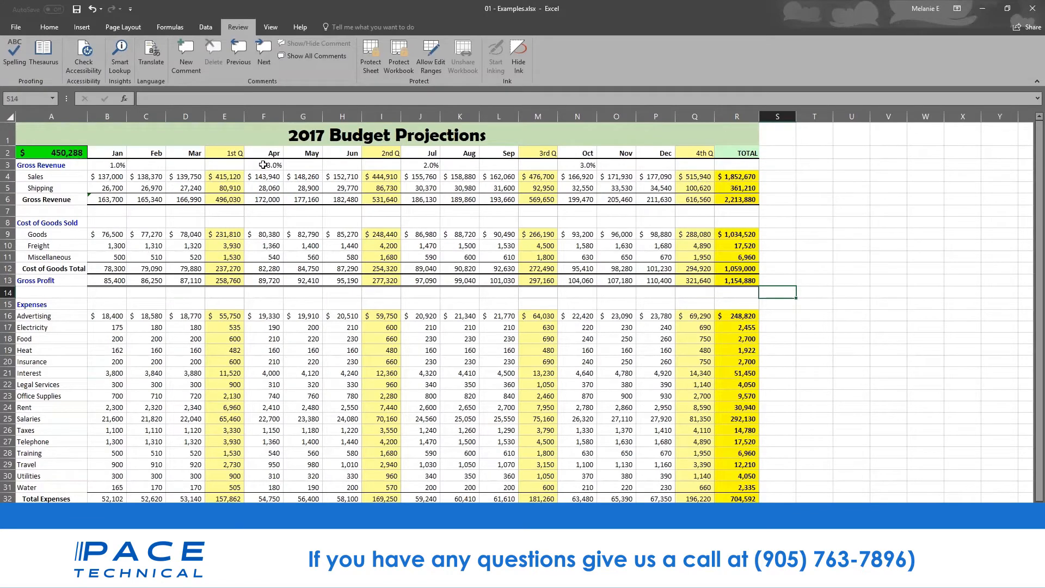
left_click(228, 155)
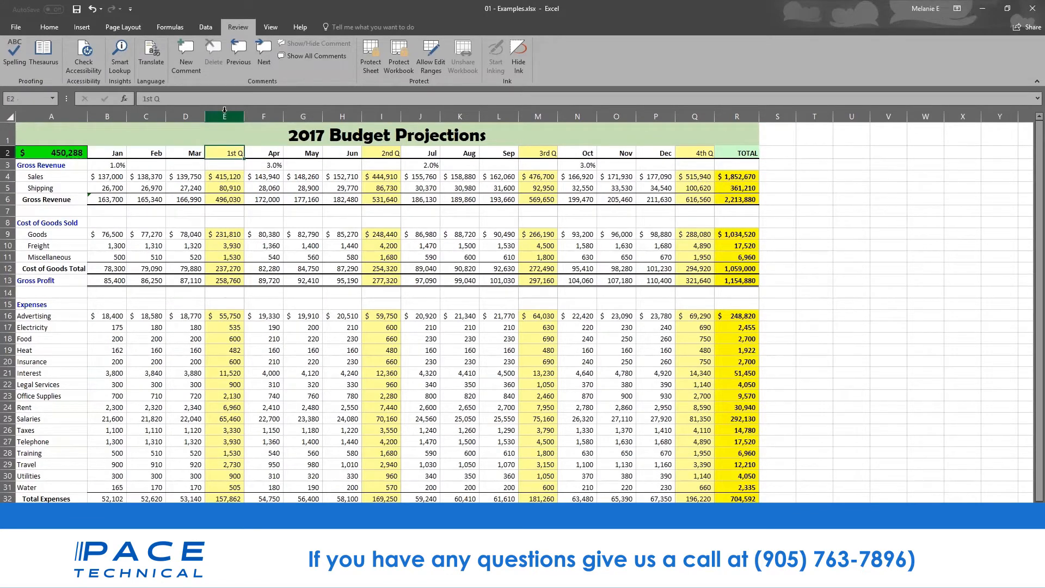
left_click(224, 109)
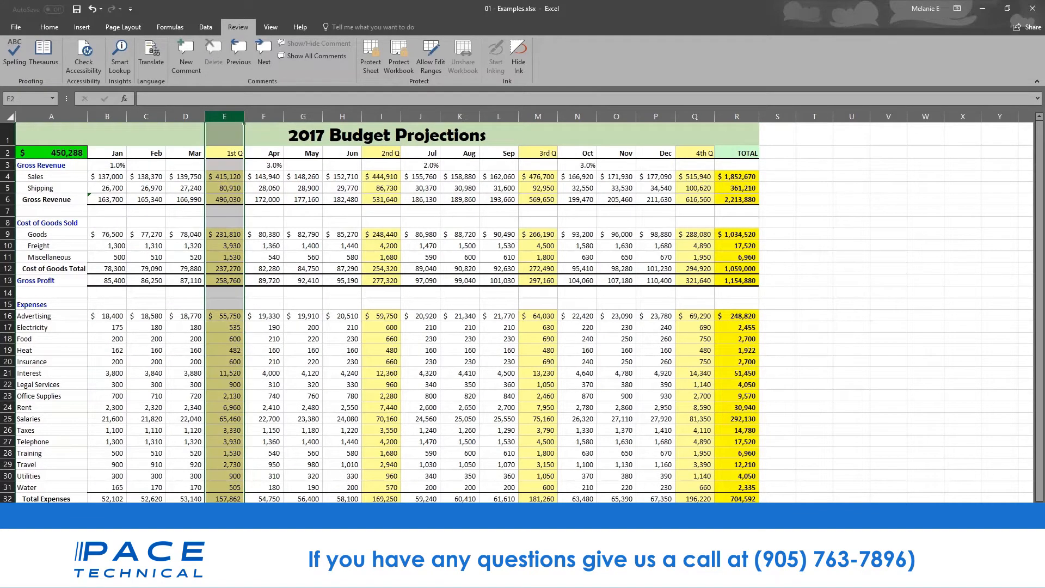
left_click(387, 113)
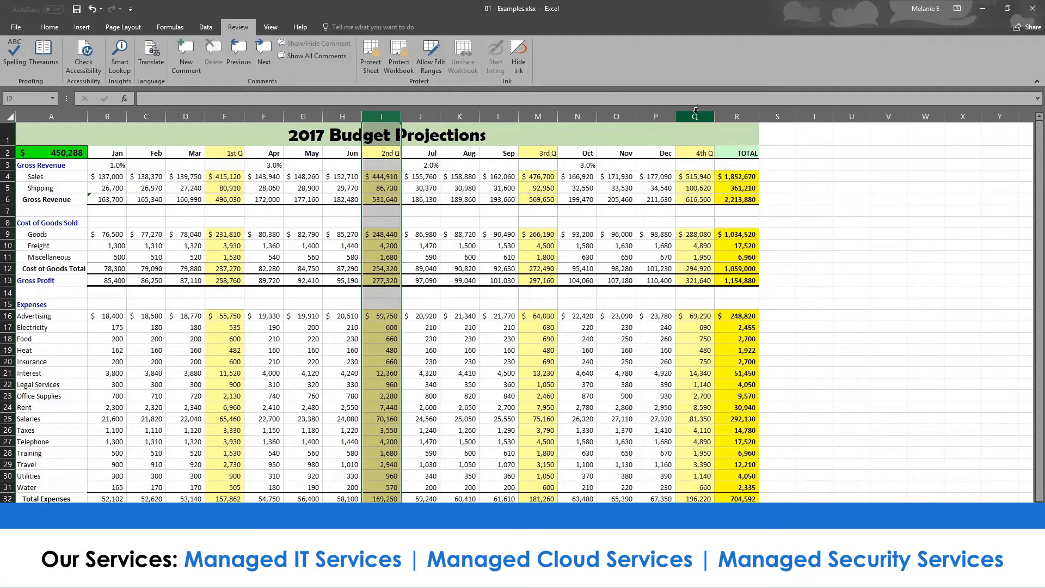
left_click(696, 116)
left_click(538, 116)
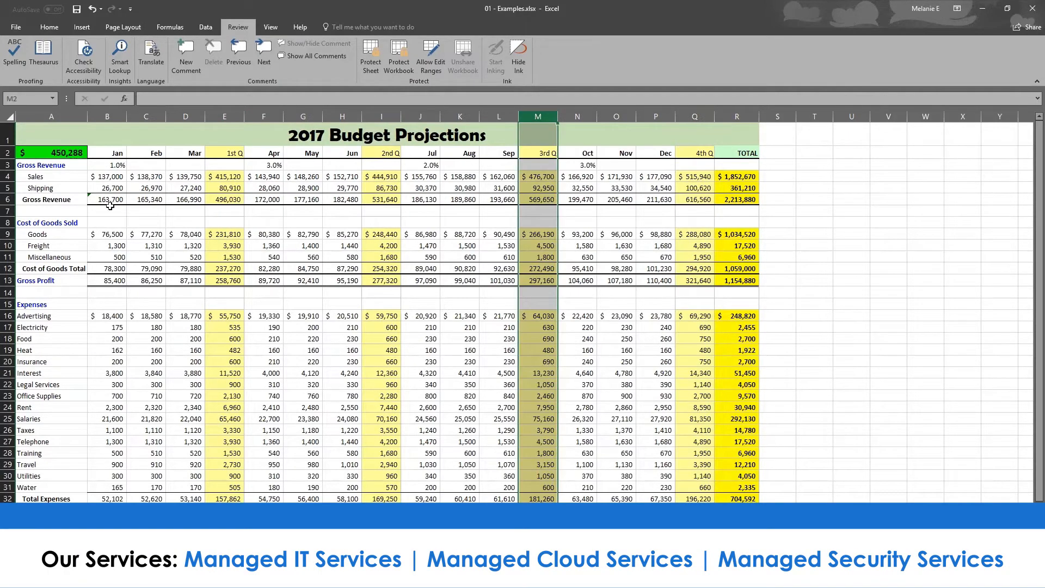
left_click_drag(109, 199, 743, 199)
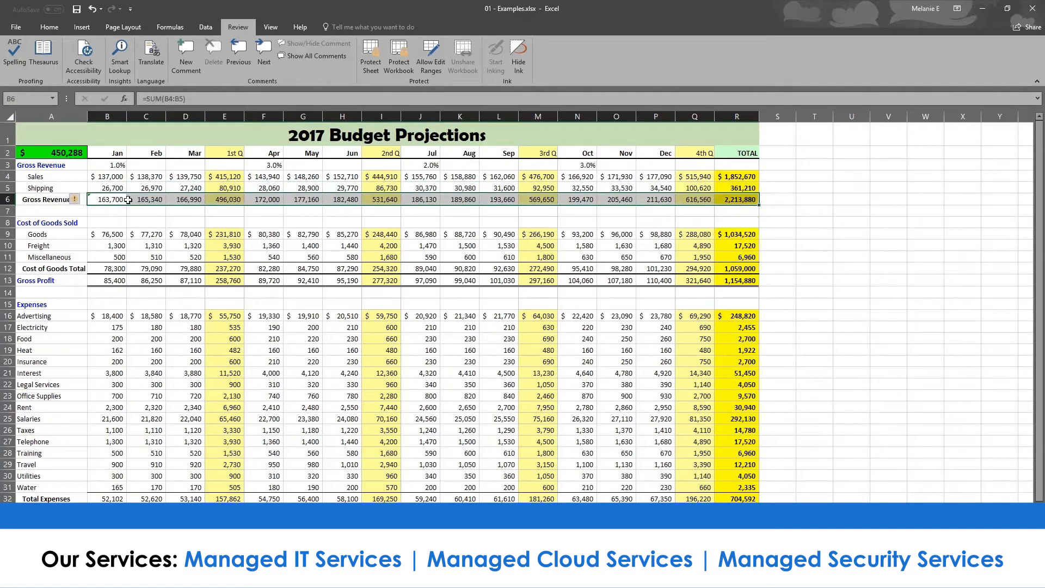
left_click_drag(122, 154, 741, 152)
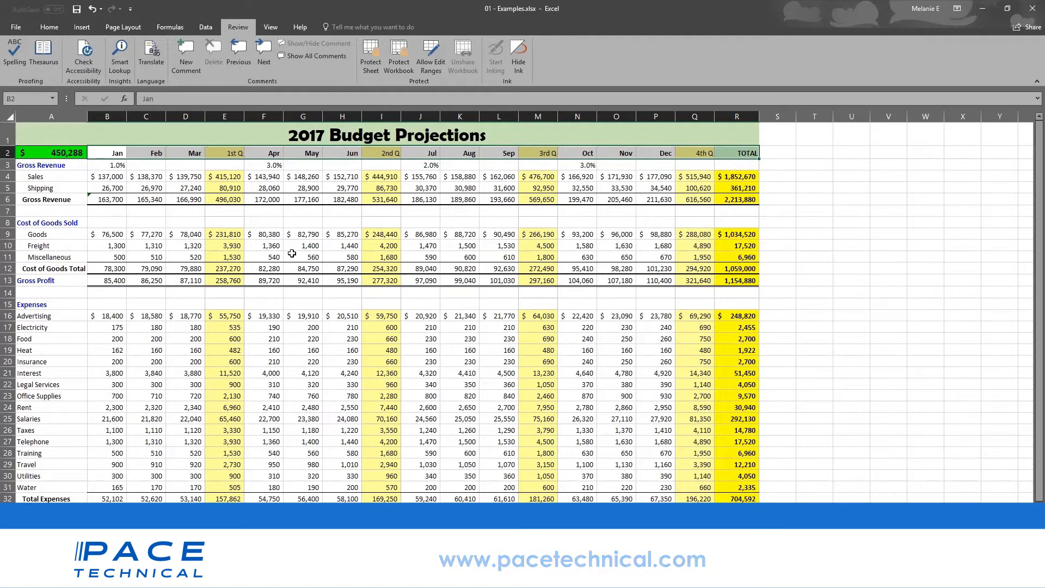
- Select the whole worksheet and apply No Border to remove every border
left_click(11, 118)
left_click(38, 28)
left_click(151, 65)
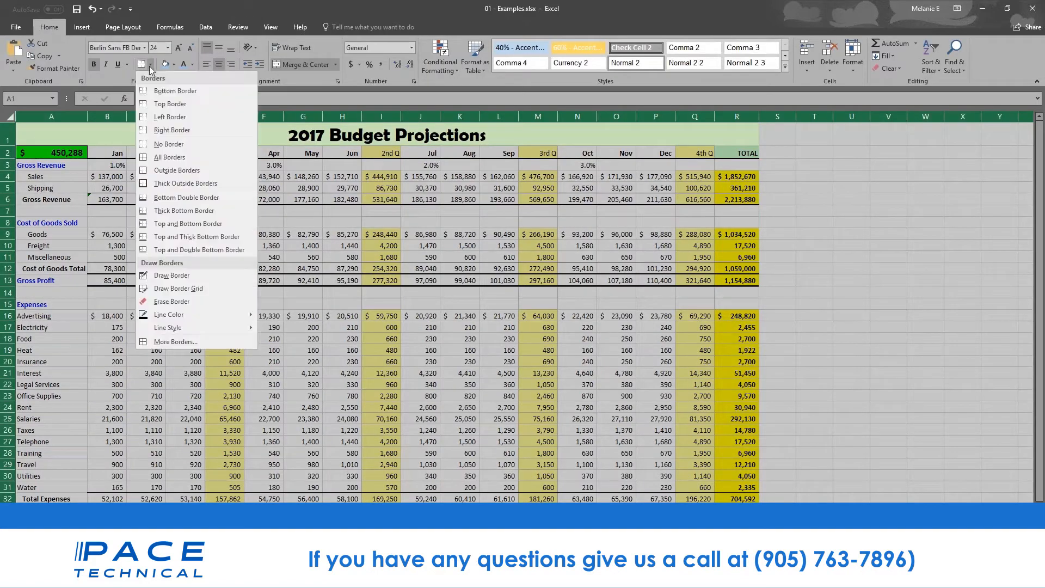
left_click(178, 144)
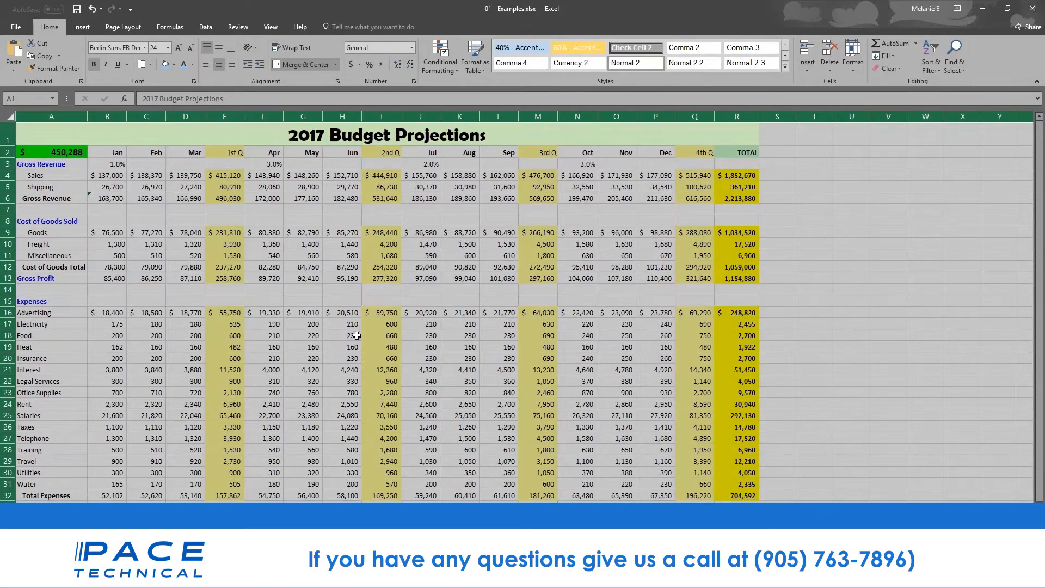
left_click(402, 297)
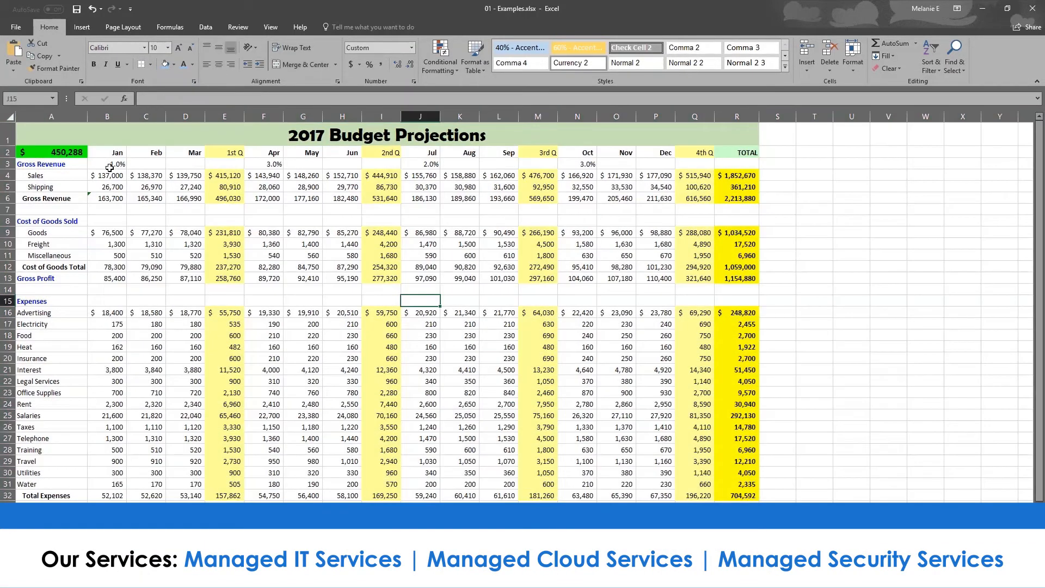
- Give the row 2 month headings a Top and Bottom Border and a blue fill
left_click_drag(116, 154, 740, 154)
left_click(152, 64)
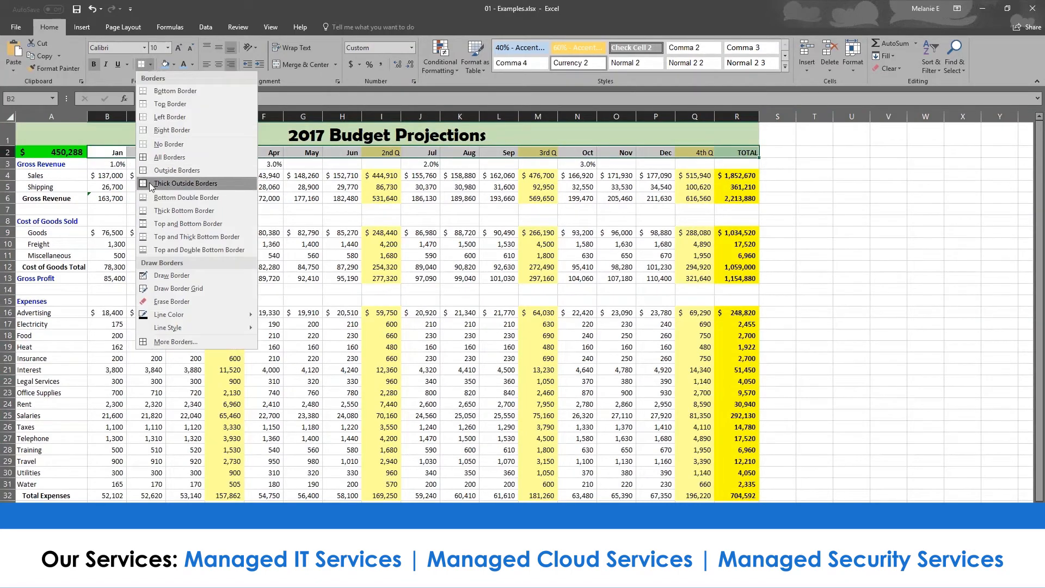
left_click(164, 224)
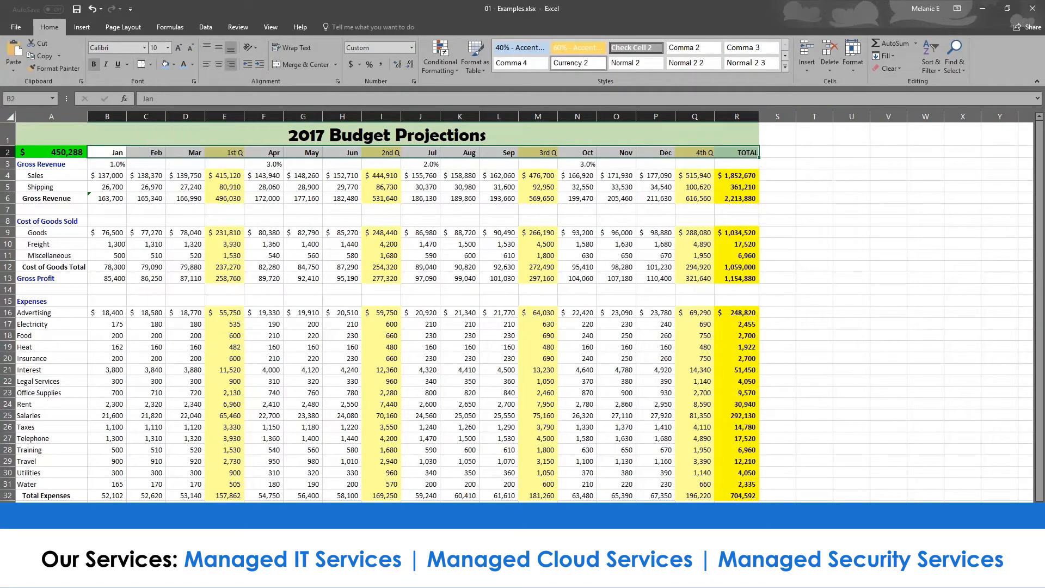
left_click(166, 66)
left_click(157, 256)
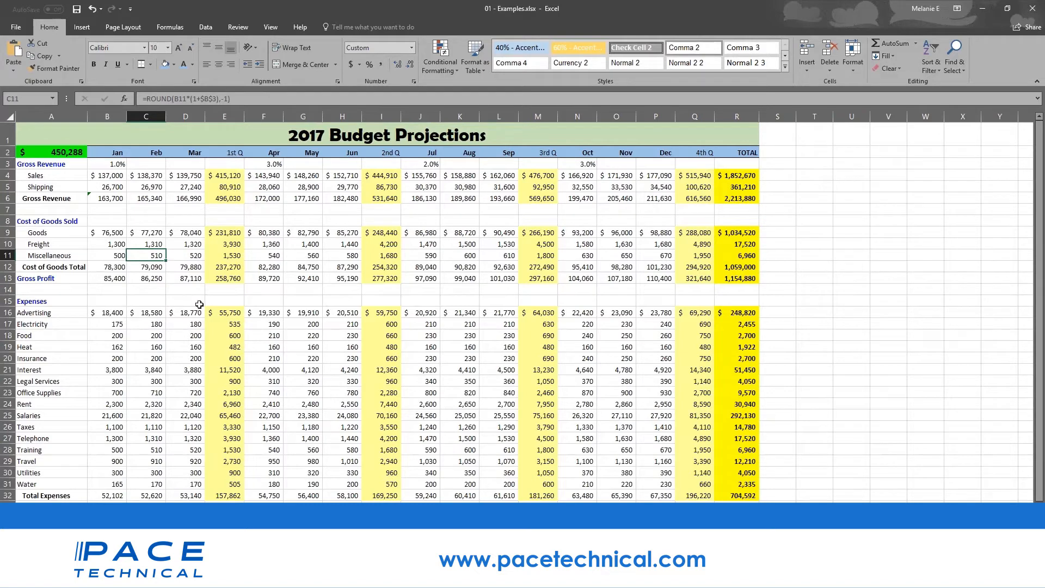
- Change the 2017 Budget Projections title font from Berlin Sans FB Demi to Arial
left_click(164, 195)
left_click(323, 135)
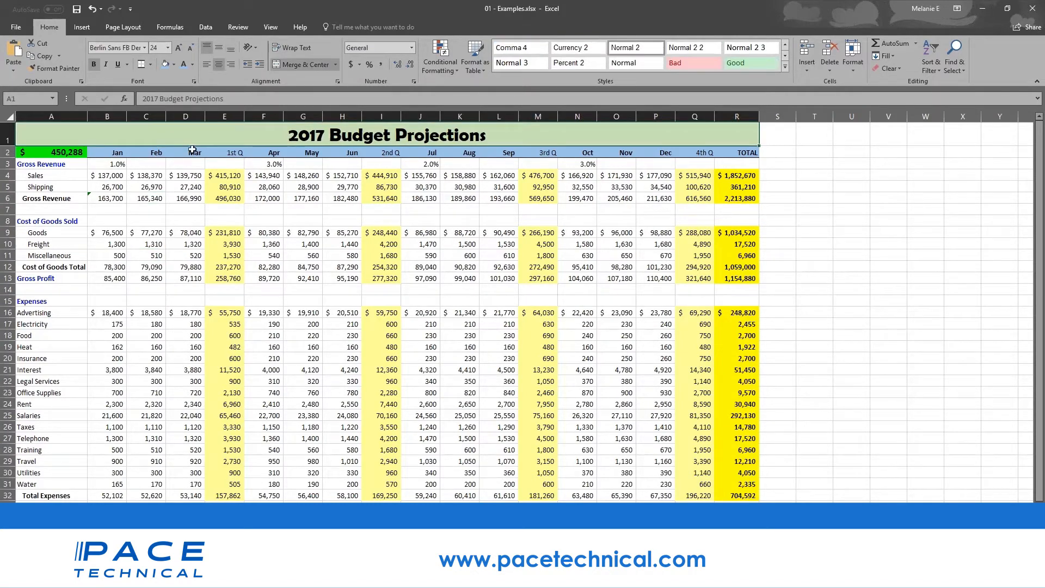
left_click(98, 176)
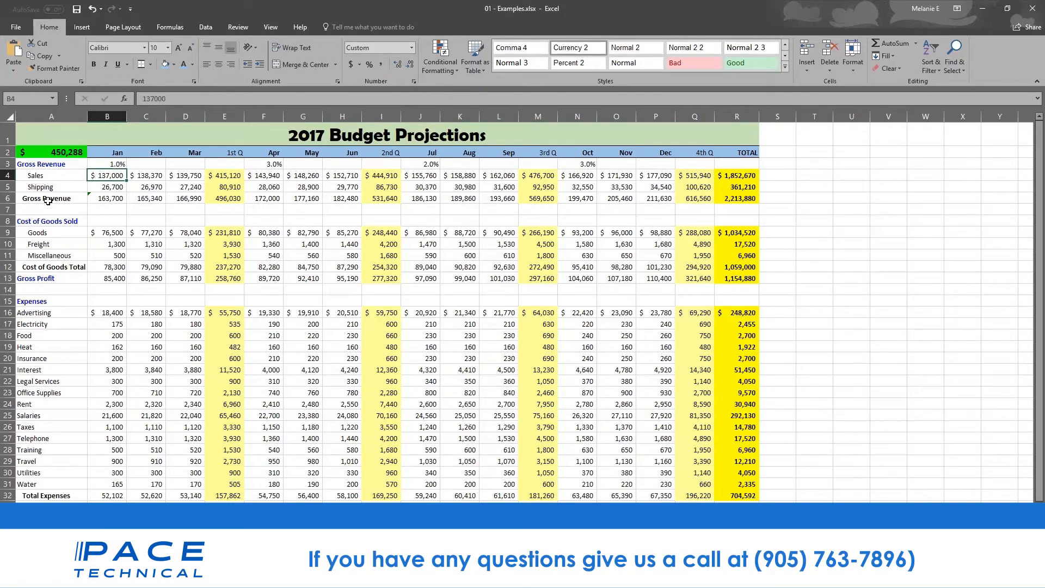
left_click(7, 133)
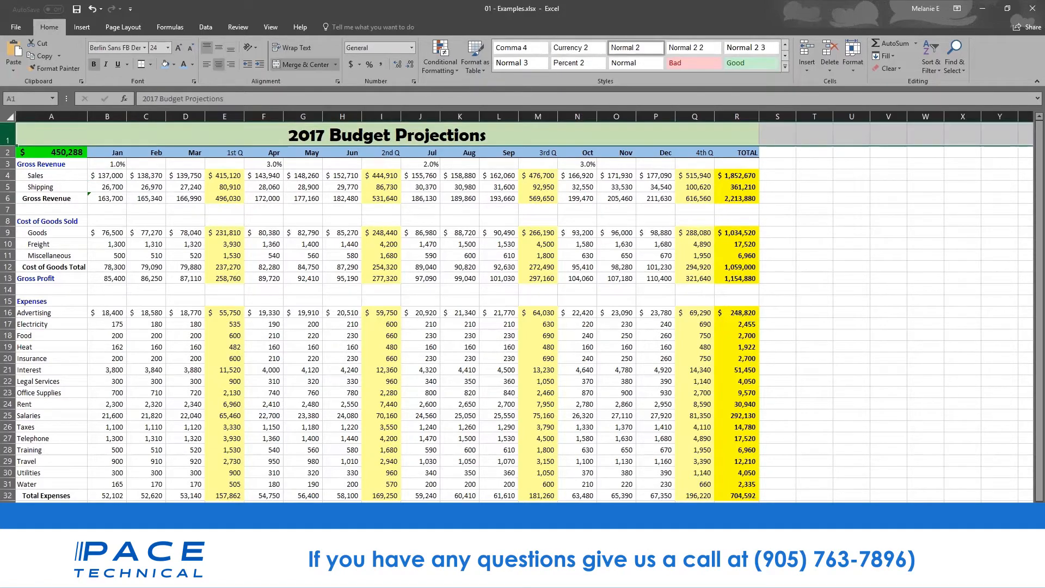
left_click(288, 137)
double_click(287, 136)
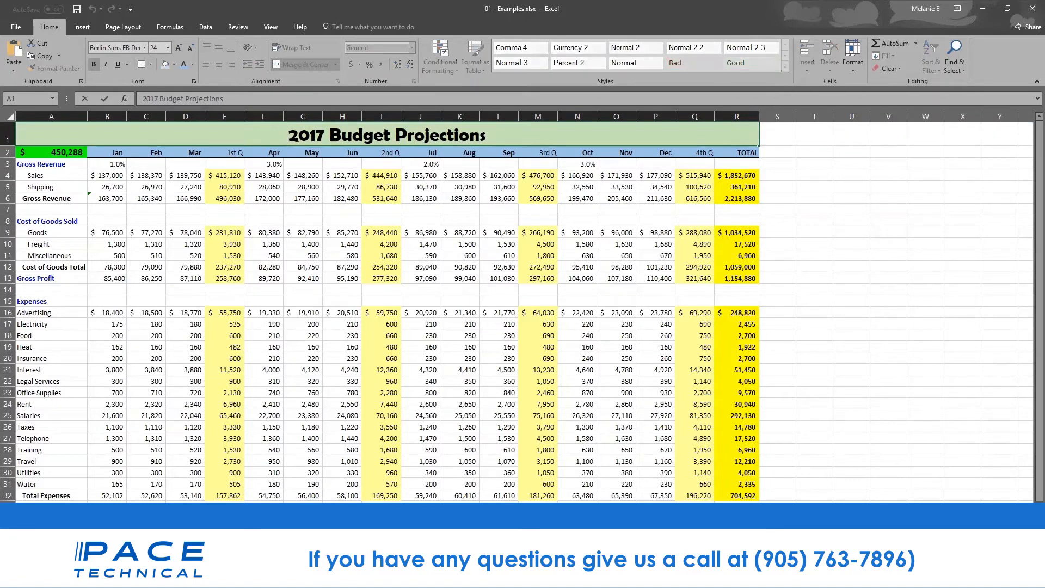
left_click_drag(288, 137, 487, 138)
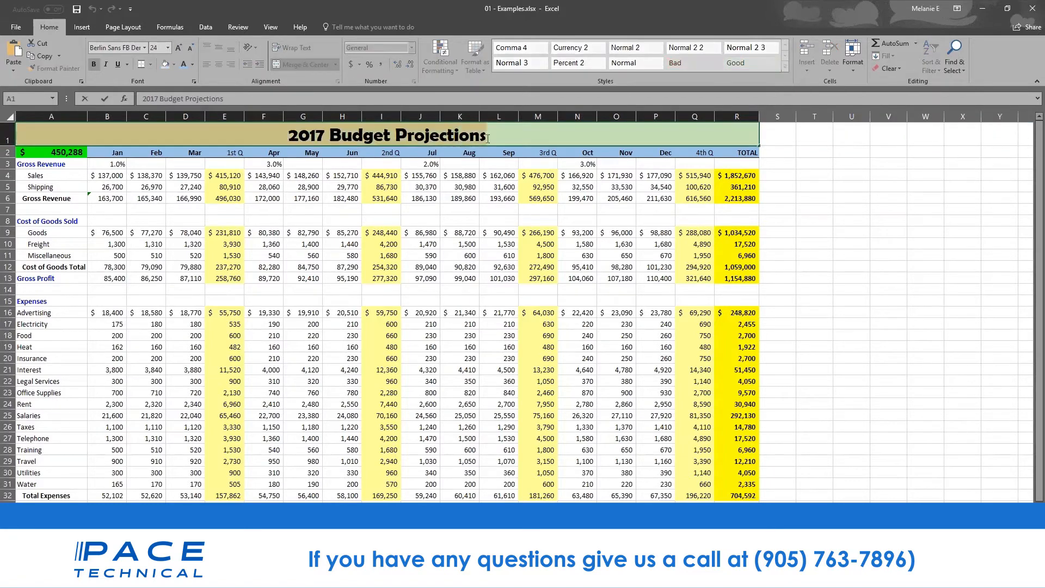
left_click(145, 48)
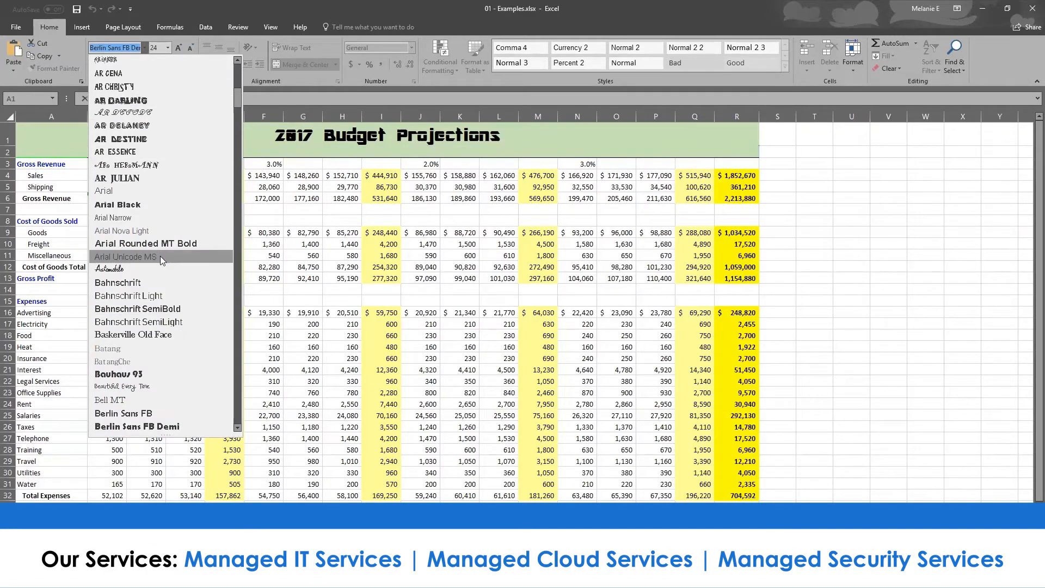
left_click(164, 192)
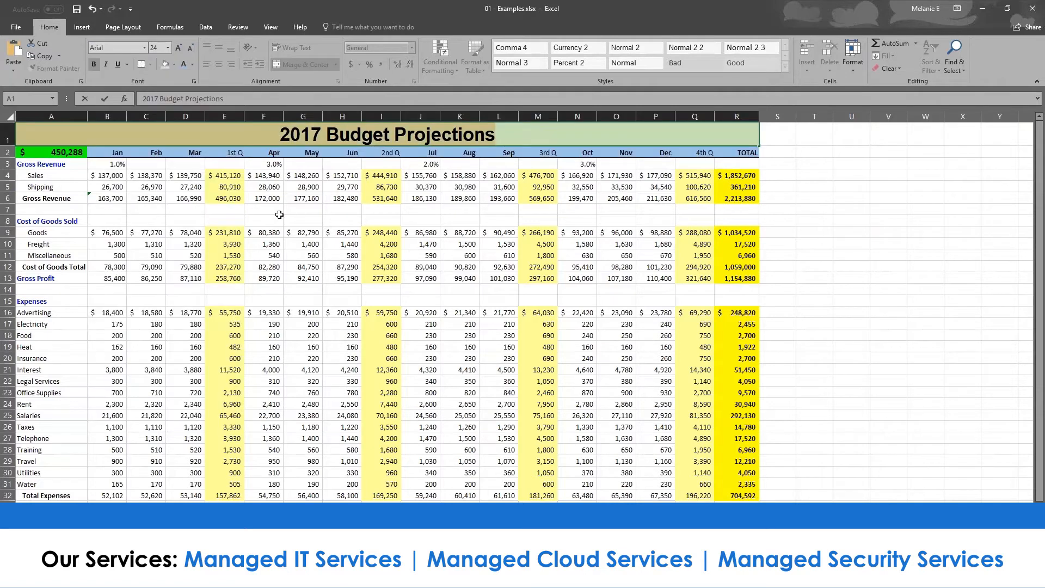
- Inspect the title cell's formatting options and the formula in cell F28
right_click(368, 140)
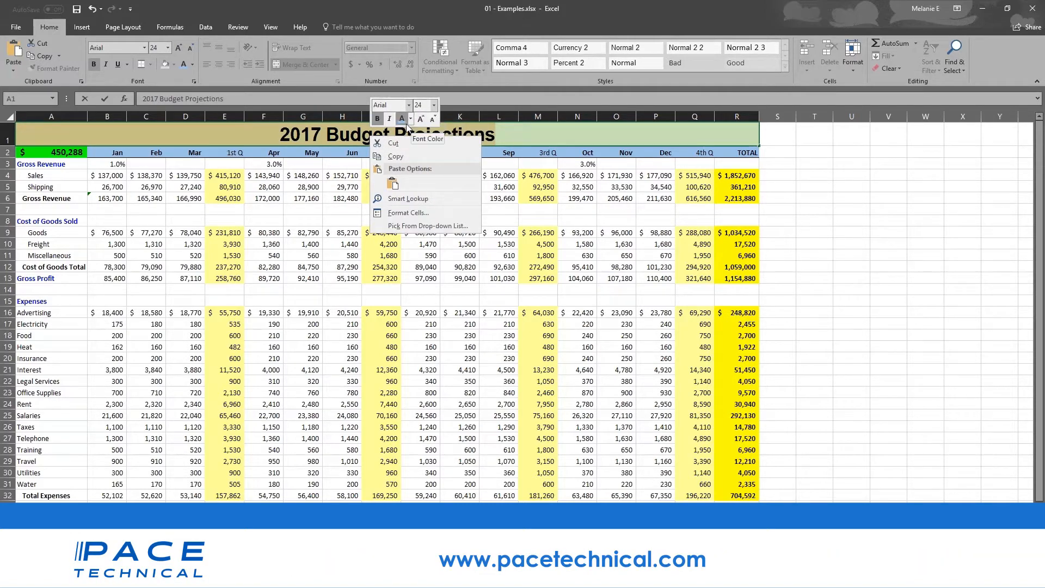
left_click(247, 137)
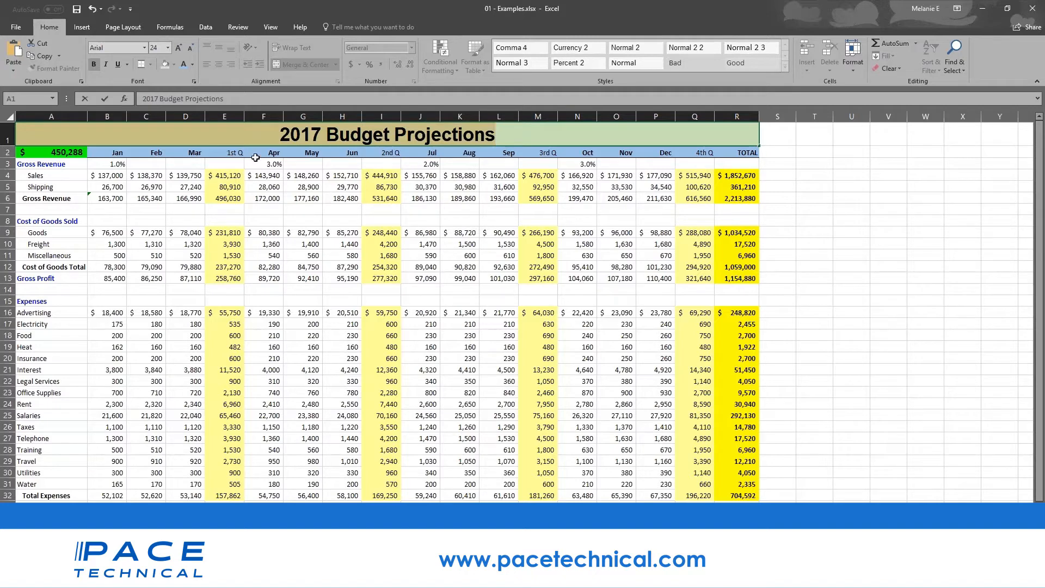
left_click(277, 448)
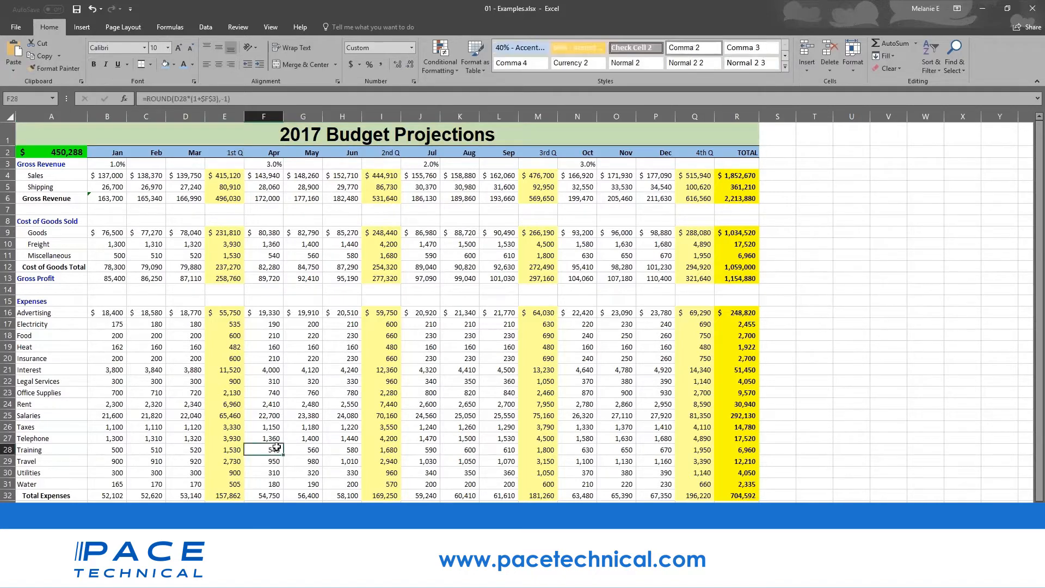
- Select Net Profit row 34 and give it a black fill with white text
scroll(277, 448, "down", 2)
scroll(277, 447, "down", 1)
left_click_drag(737, 403, 5, 398)
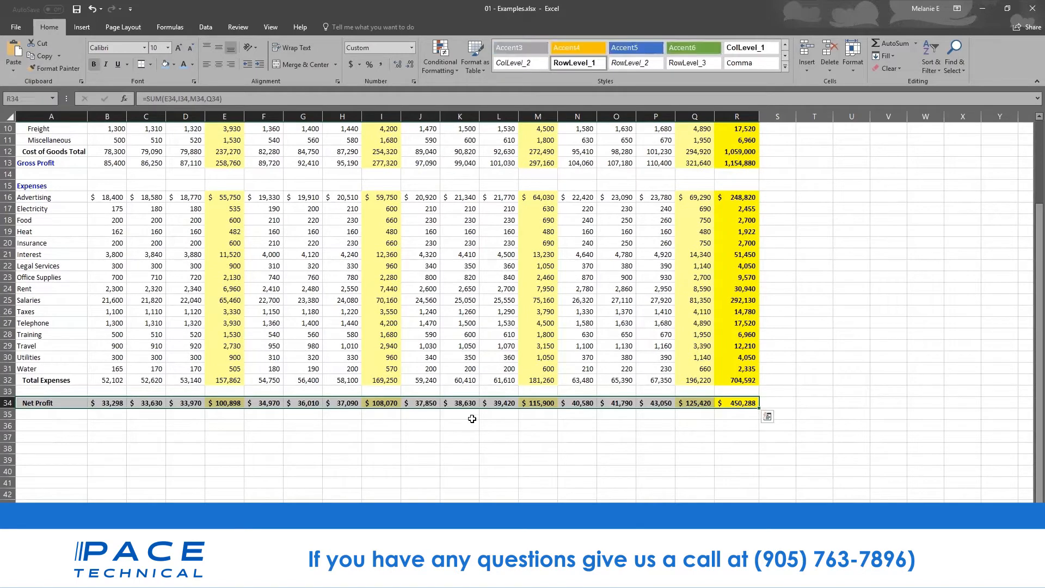
left_click(174, 64)
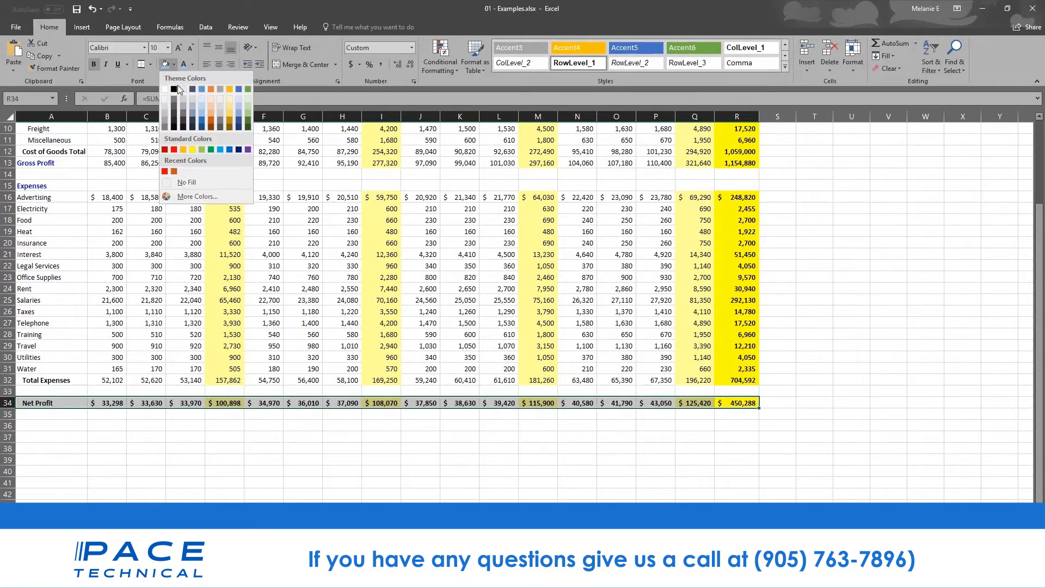
left_click(173, 90)
left_click(192, 64)
left_click(193, 113)
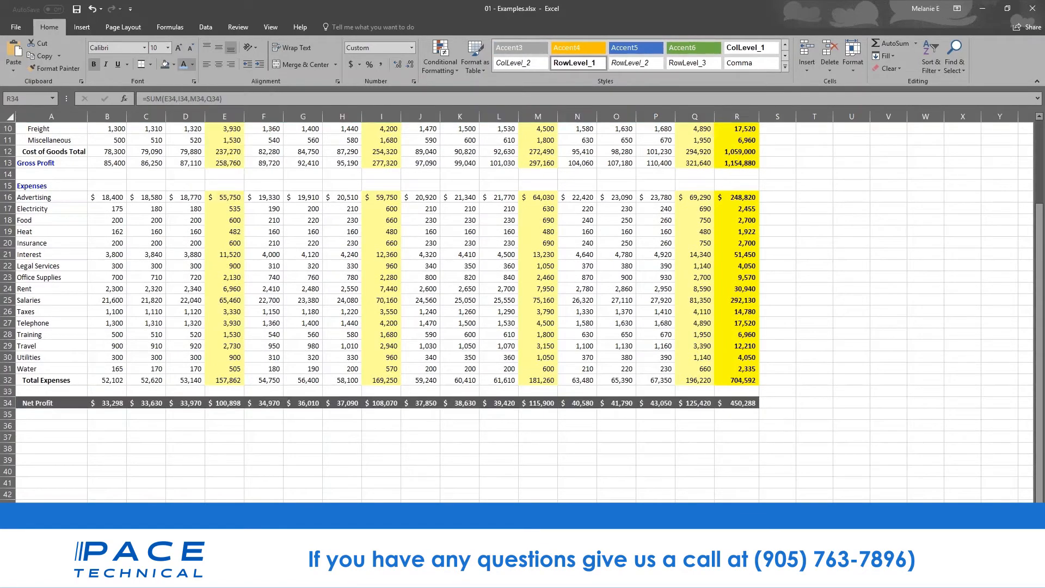
left_click(411, 427)
scroll(411, 428, "up", 1)
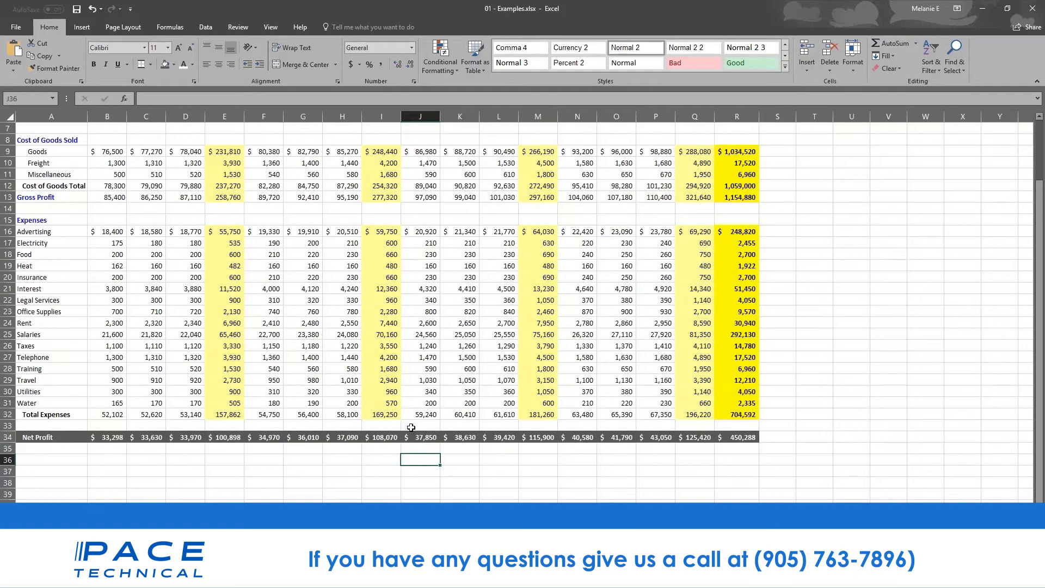
scroll(411, 428, "up", 2)
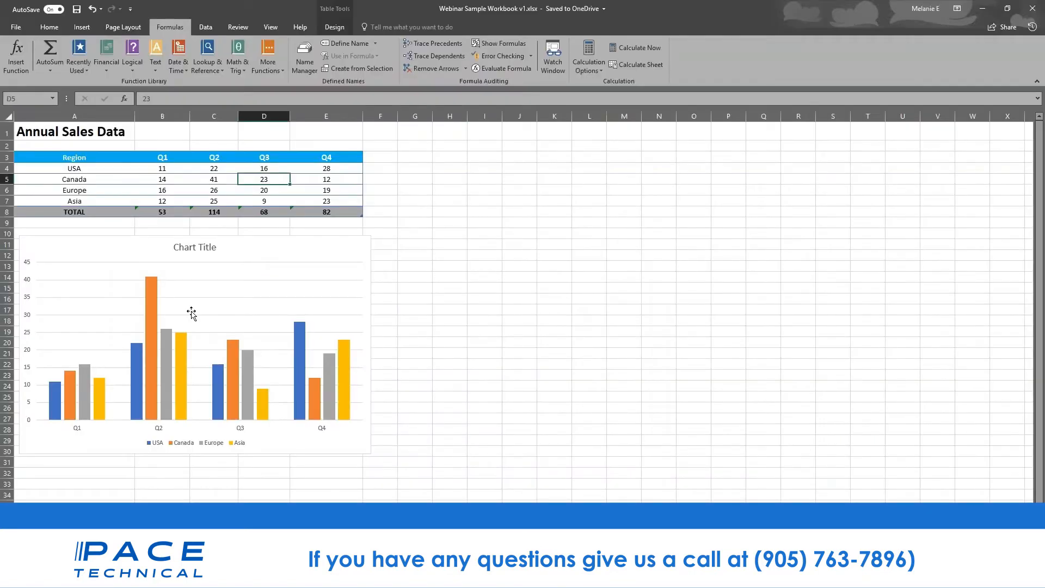
left_click(182, 171)
left_click(223, 171)
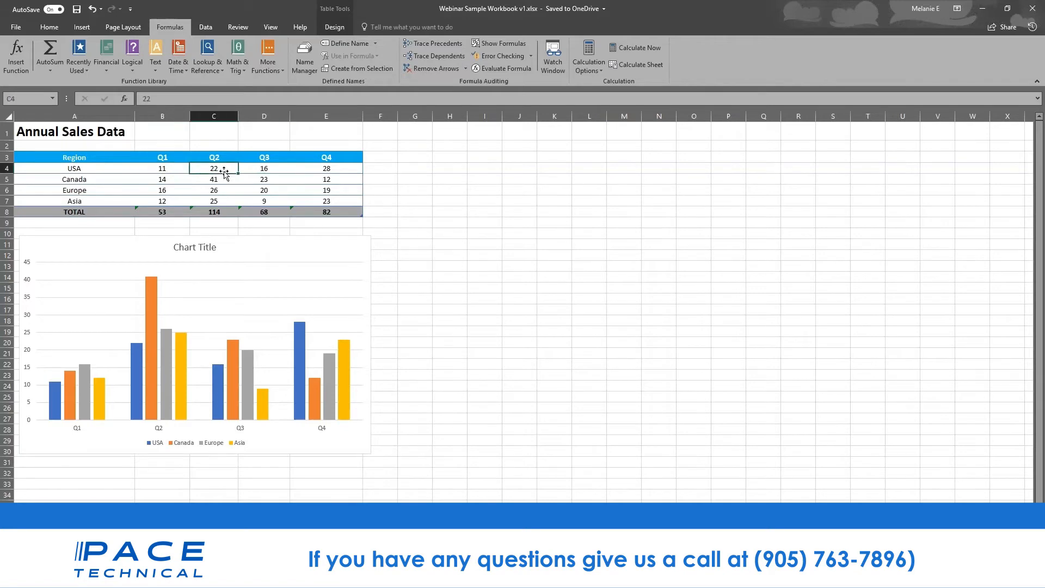
left_click(274, 170)
left_click(322, 165)
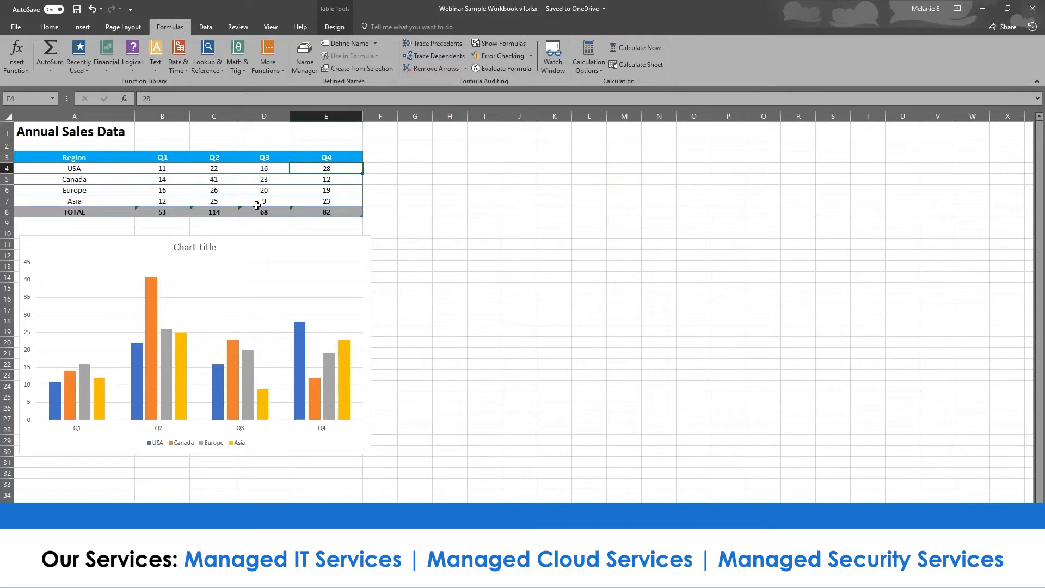
left_click(342, 211)
left_click(163, 212)
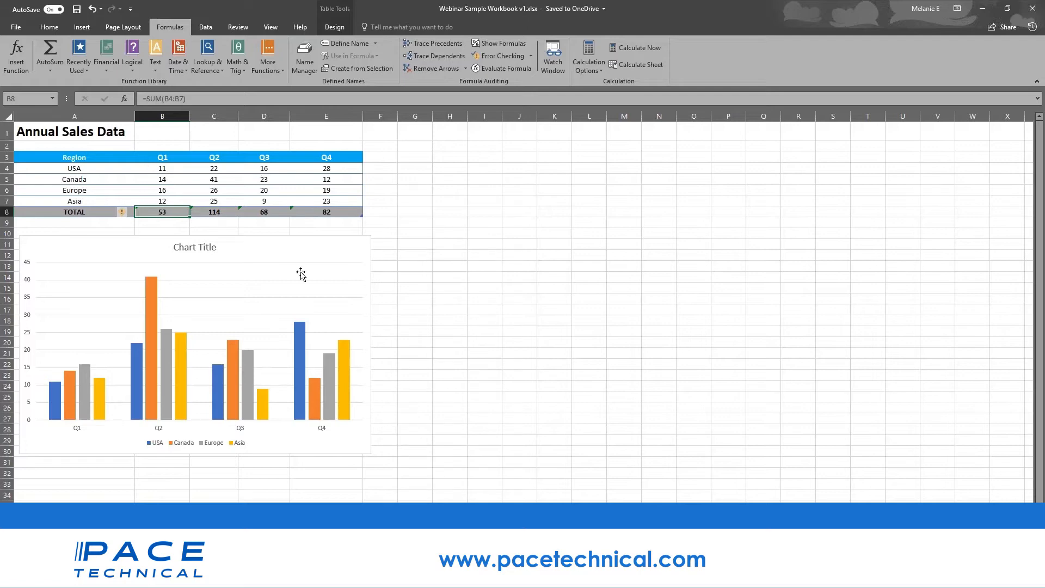
left_click(292, 578)
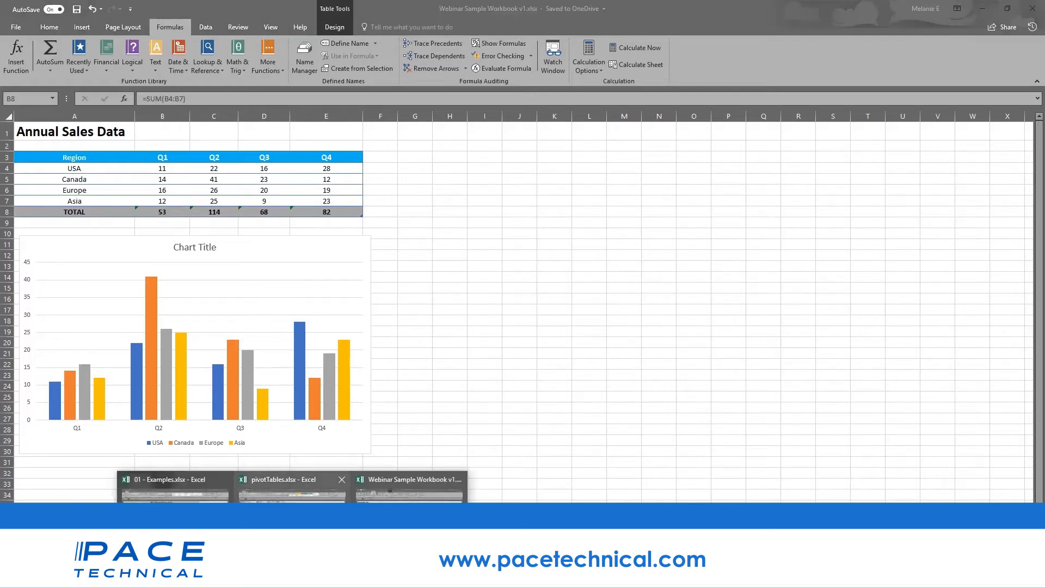
- Switch to the 01 - Examples.xlsx workbook and its furniture sales sheet
left_click(293, 526)
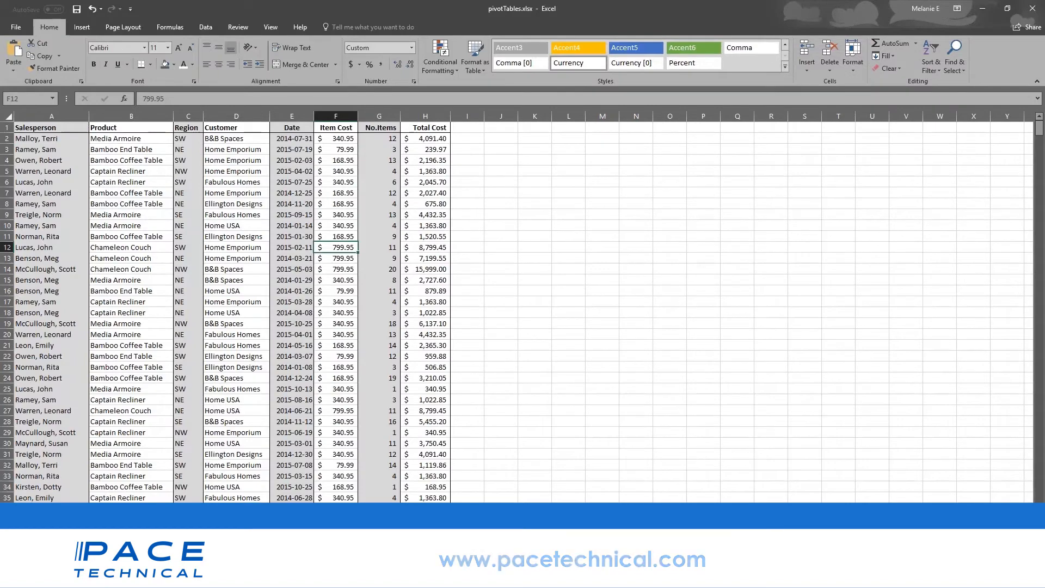
left_click(293, 577)
left_click(175, 526)
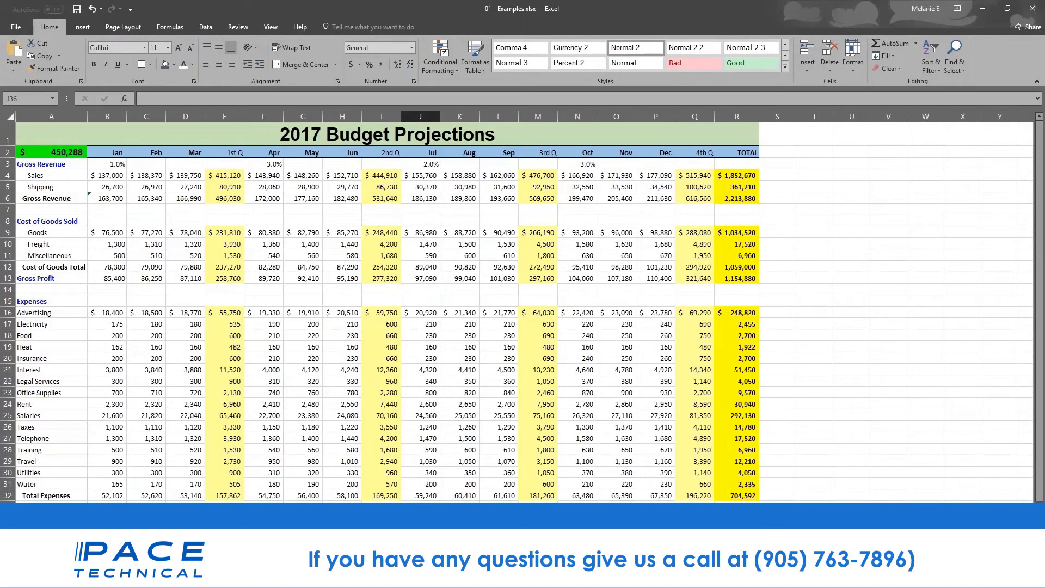
left_click(272, 548)
- Drag the Furniture Sales by Region chart aside, then delete it
left_click_drag(641, 320, 847, 368)
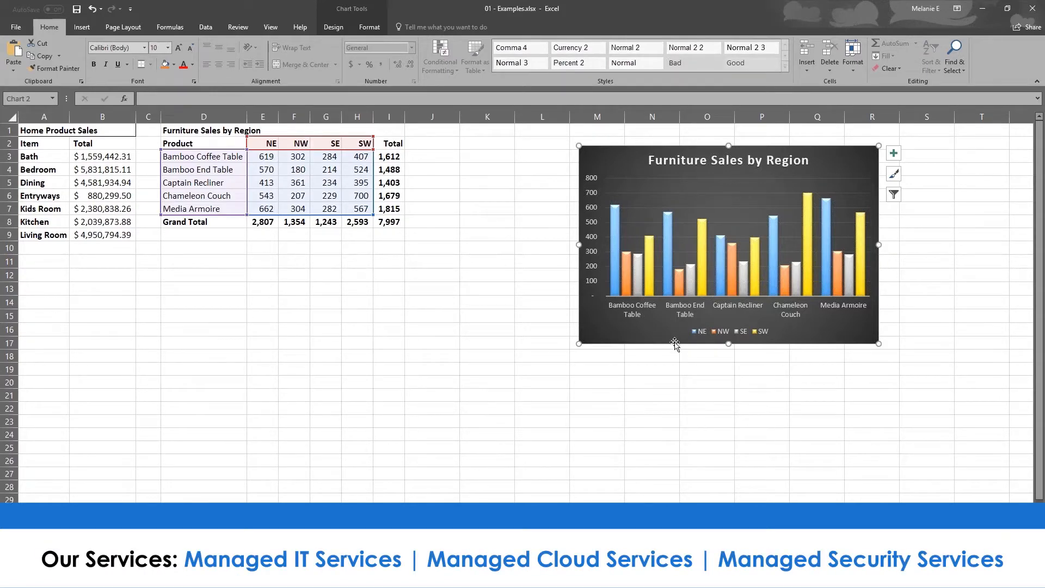
left_click_drag(684, 341, 791, 335)
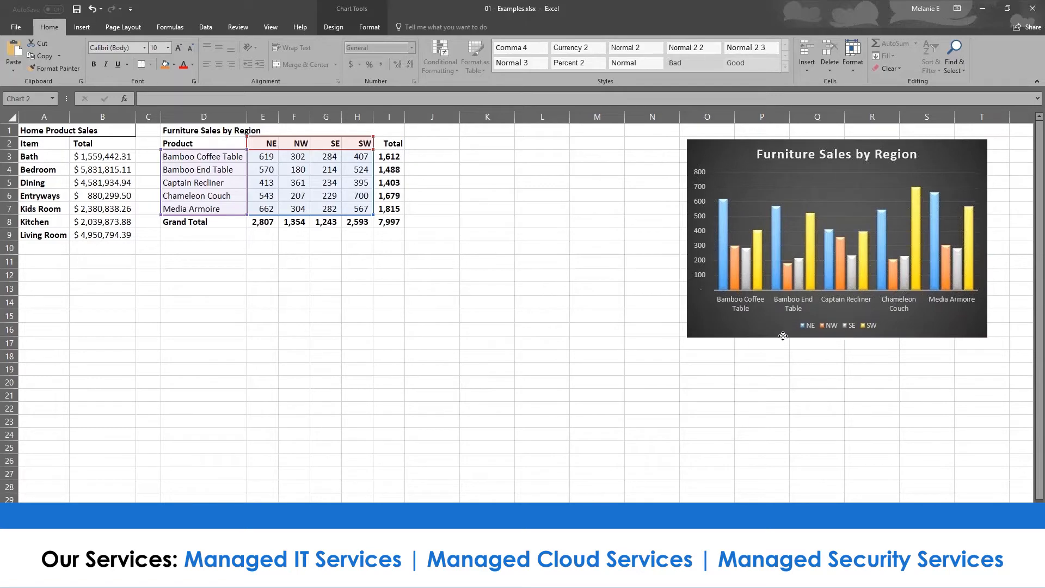
key("Delete")
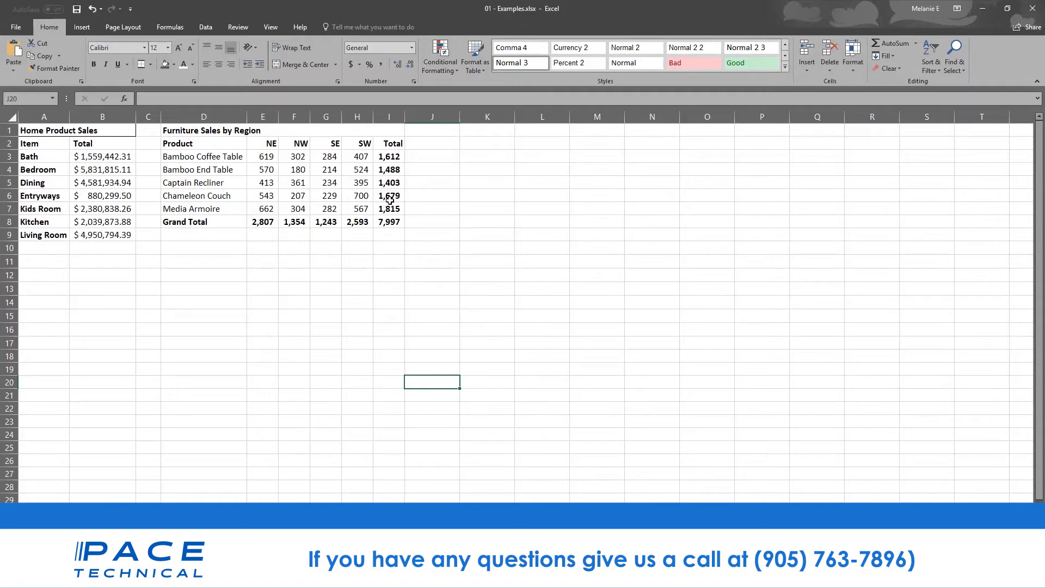
- Select D2:H7, the product names and regional sales without the totals column or Grand Total row
left_click(192, 143)
left_click(281, 293)
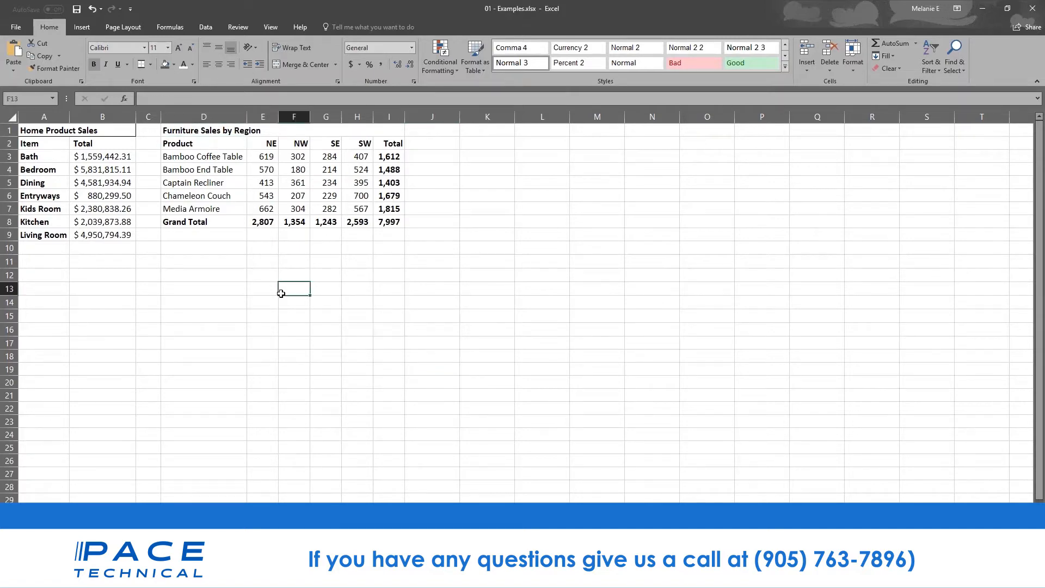
left_click_drag(388, 156, 398, 218)
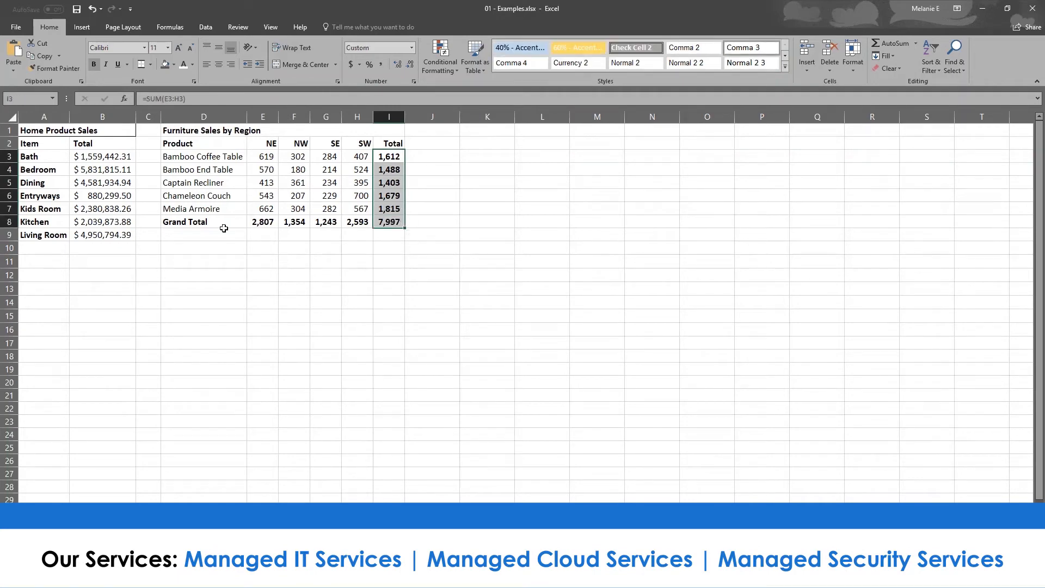
left_click_drag(210, 220, 393, 221)
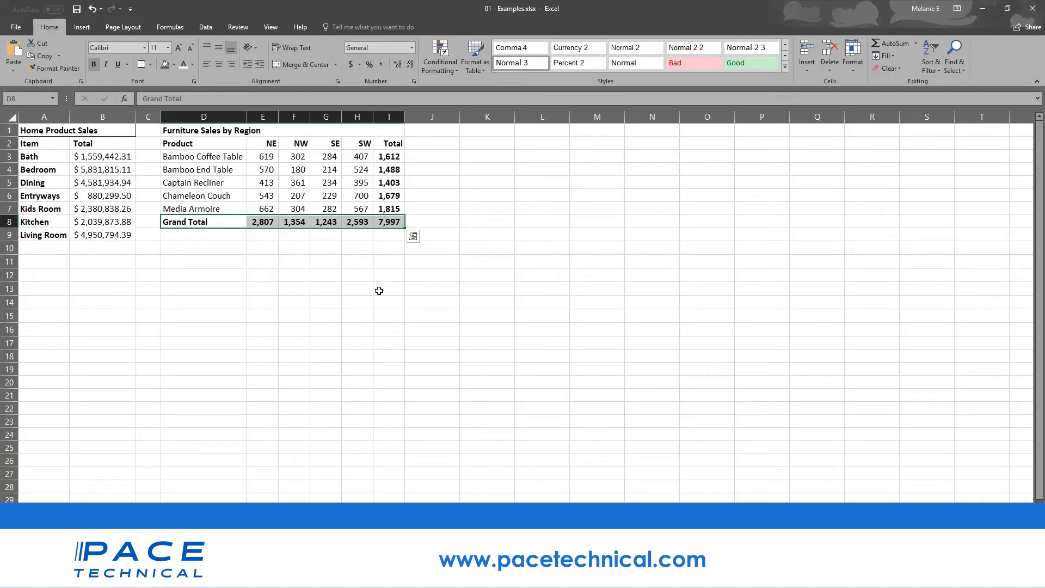
left_click(271, 277)
left_click_drag(177, 143, 366, 209)
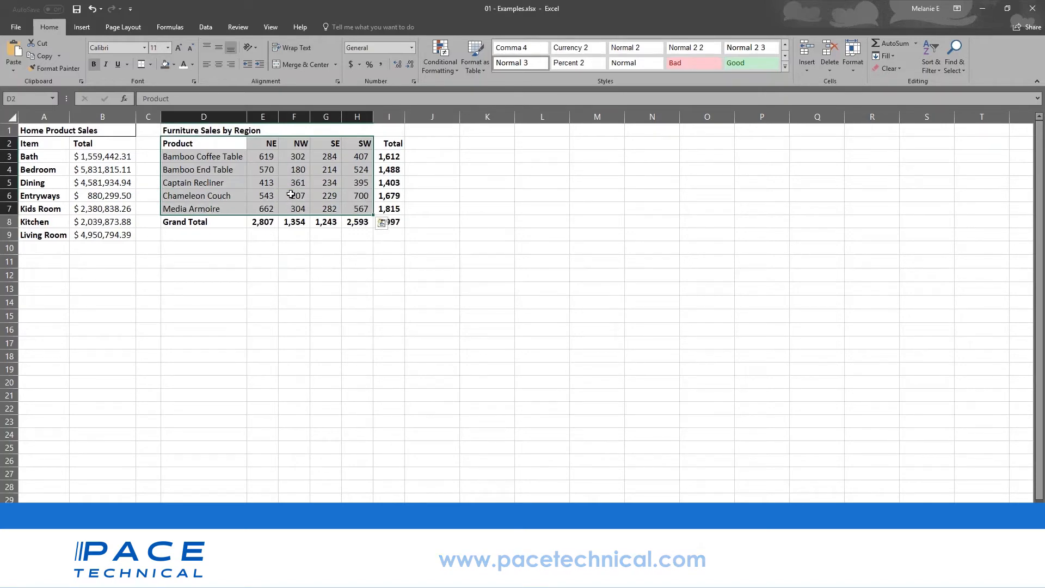
left_click(82, 27)
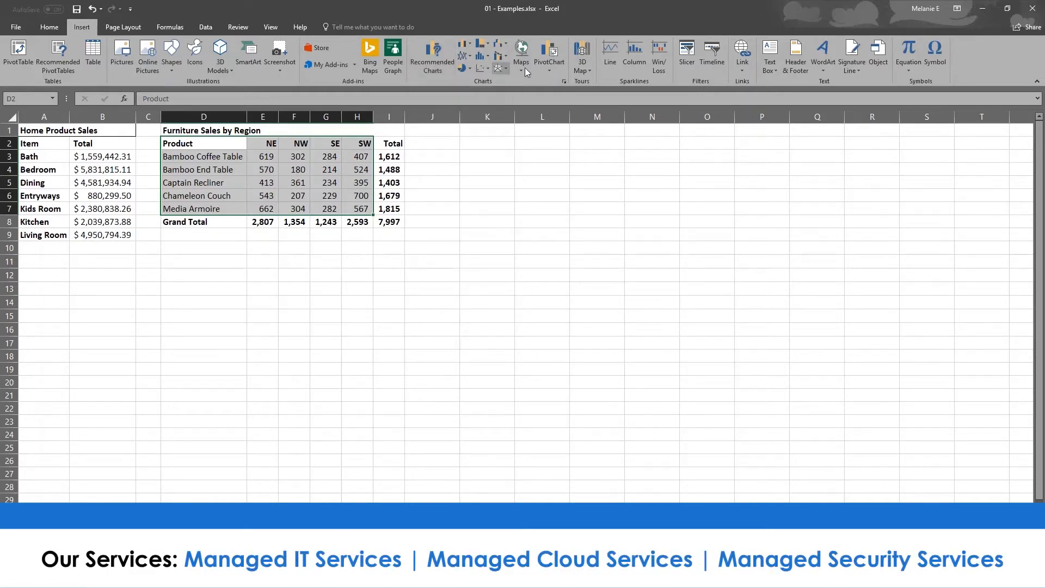
- Browse the hierarchy and column chart menus, then open Recommended Charts for the furniture data
left_click(487, 46)
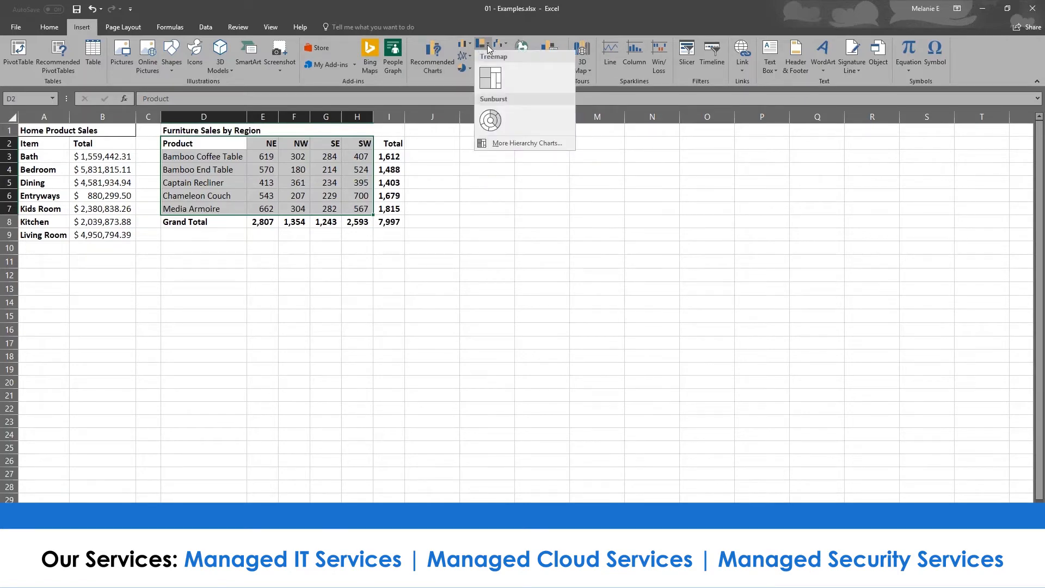
left_click(471, 45)
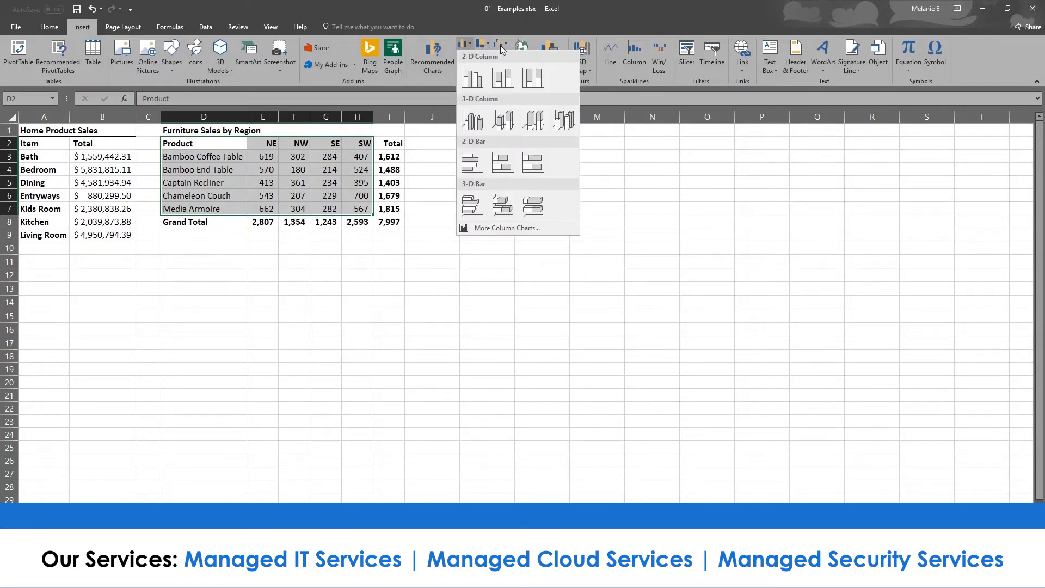
left_click(417, 61)
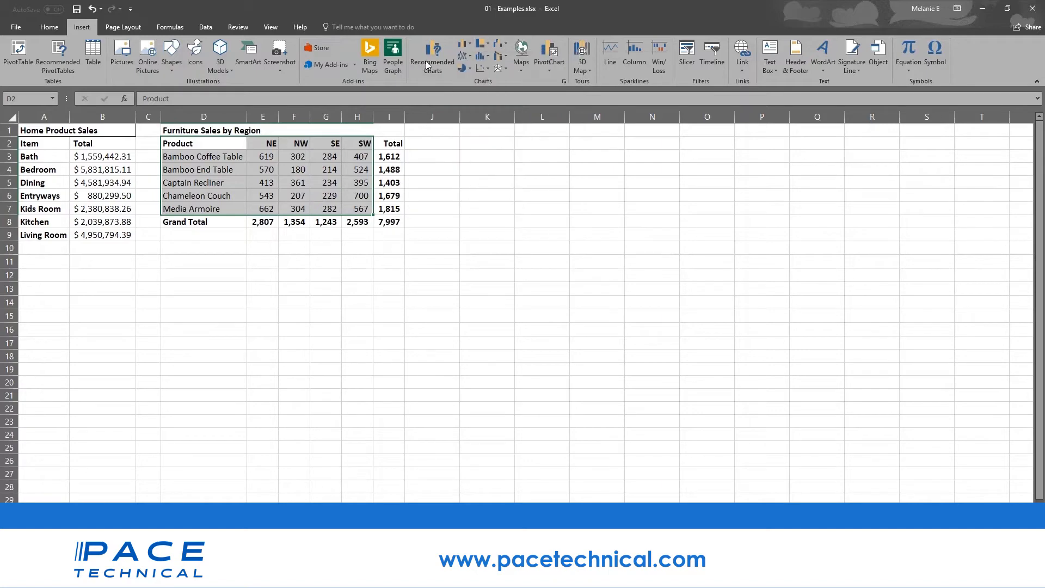
left_click(425, 60)
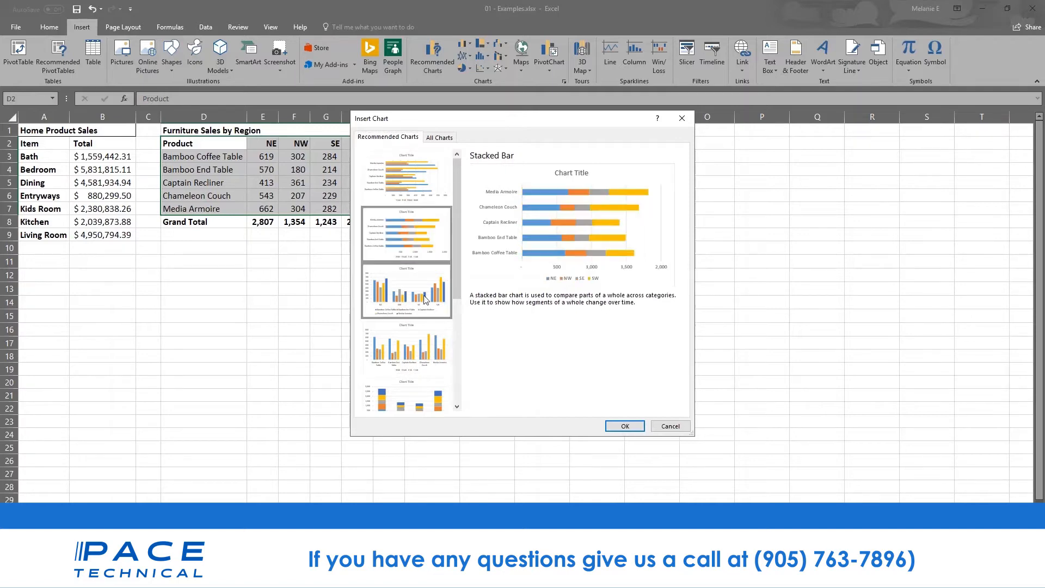
- Preview clustered column, stacked column and stacked bar, then insert the Clustered Bar chart
left_click(424, 313)
left_click(414, 395)
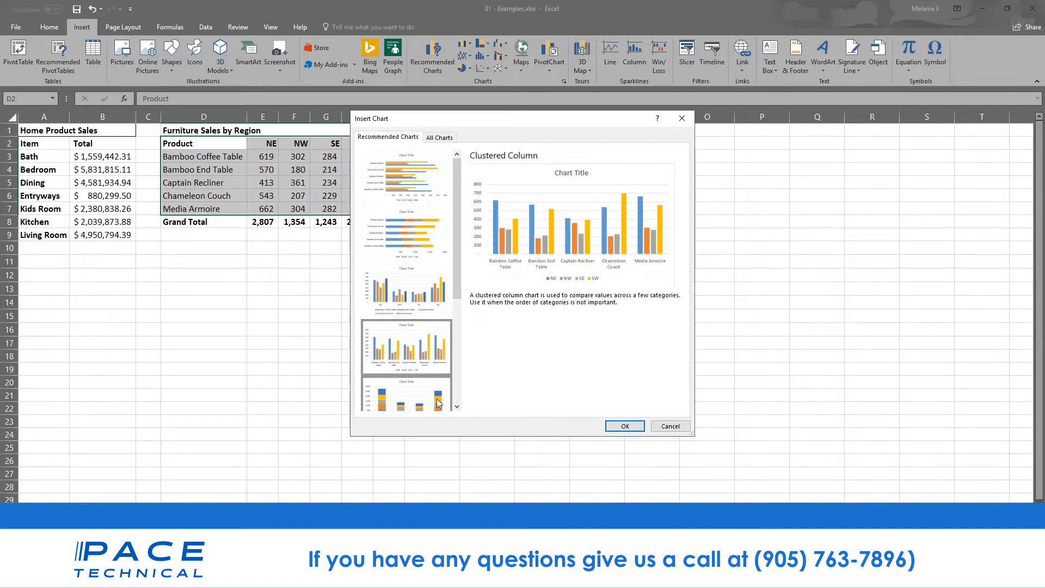
left_click_drag(457, 279, 468, 380)
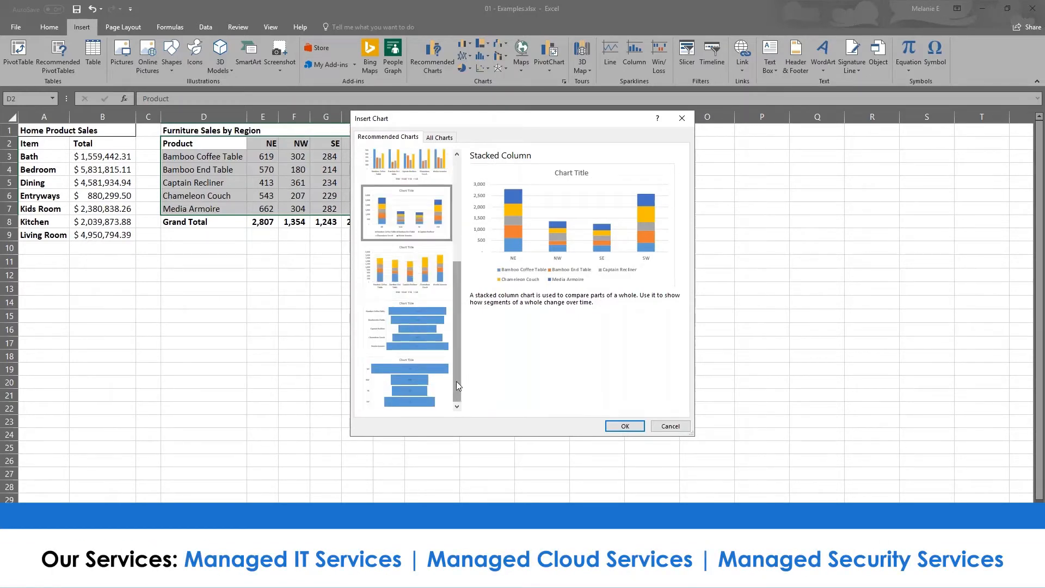
left_click_drag(456, 361, 442, 228)
left_click(438, 176)
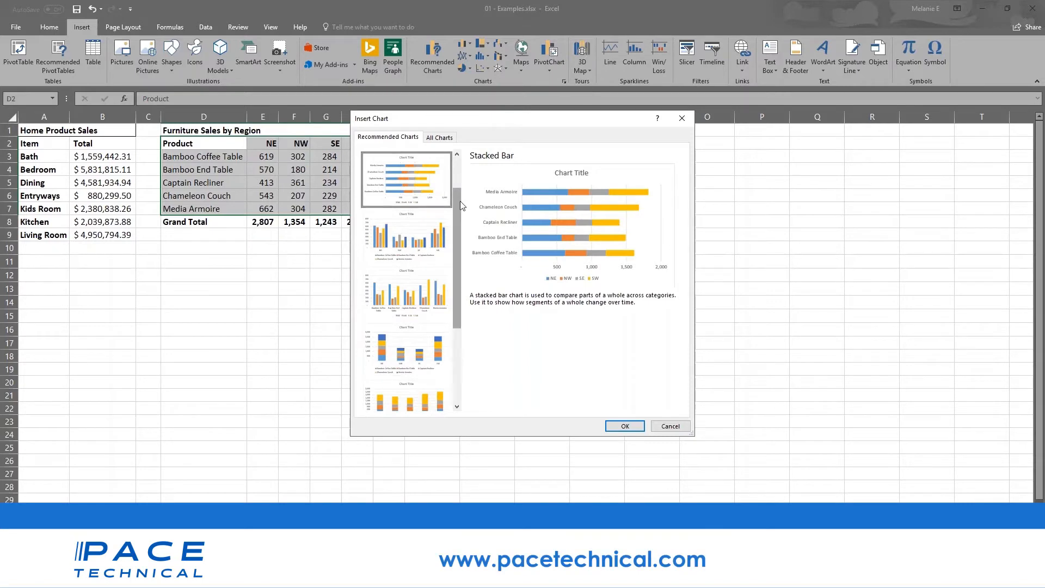
scroll(456, 201, "up", 1)
left_click(397, 181)
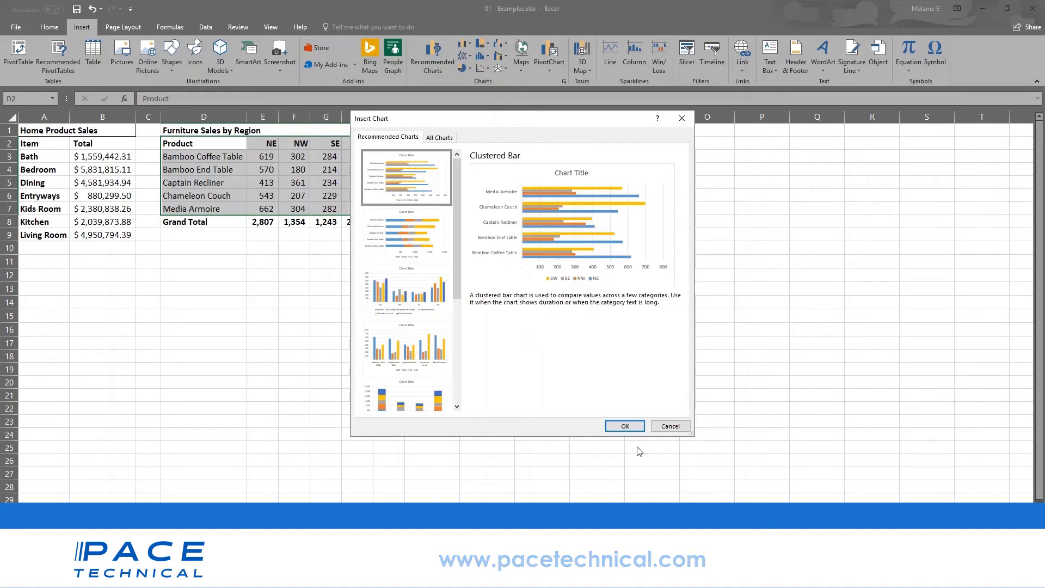
left_click(625, 426)
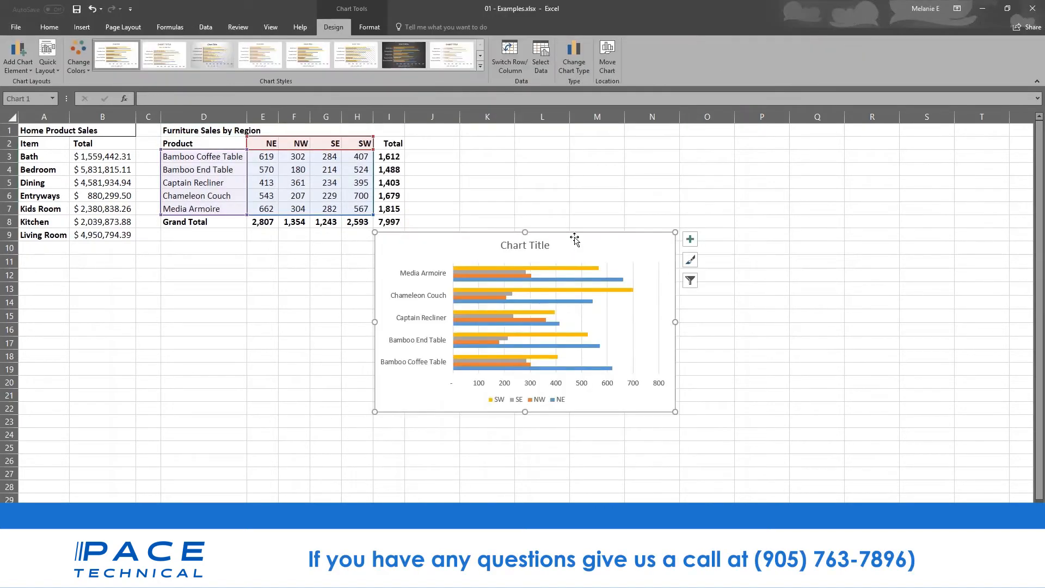
- Move the furniture bar chart up beside the table and stretch it across about columns J to Q
left_click_drag(576, 237, 626, 151)
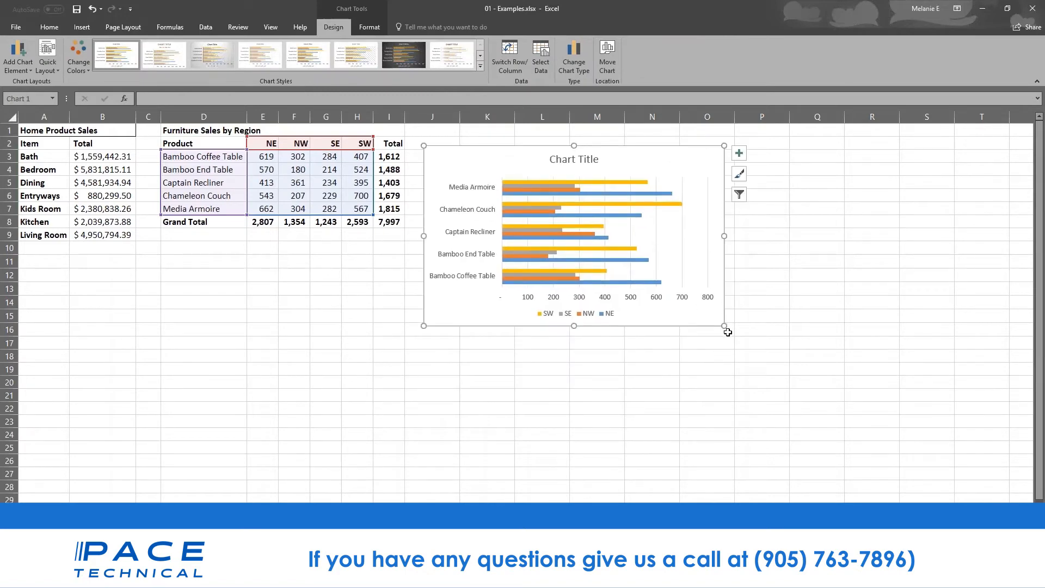
left_click_drag(725, 326, 864, 425)
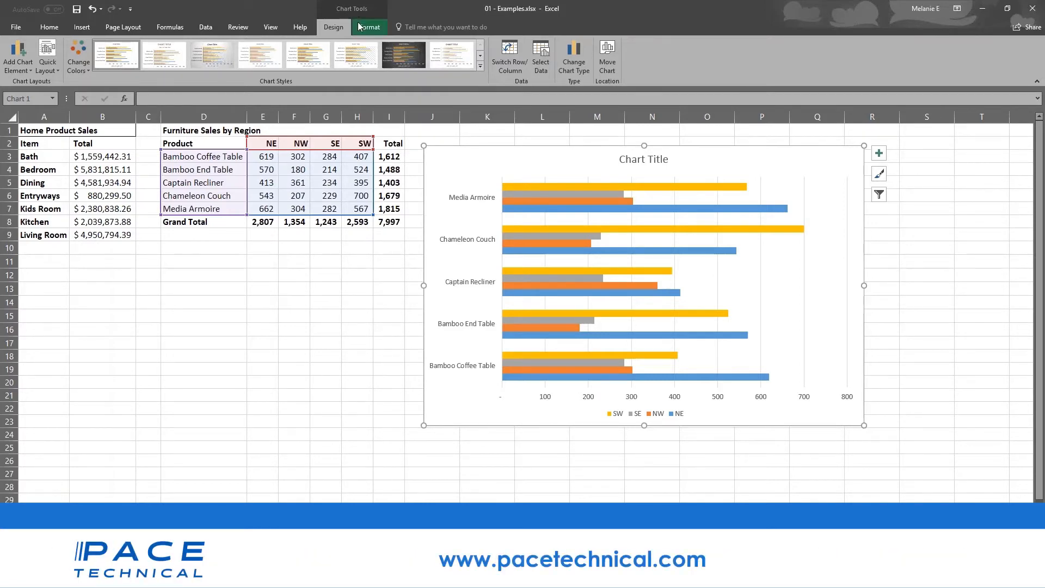
left_click(274, 377)
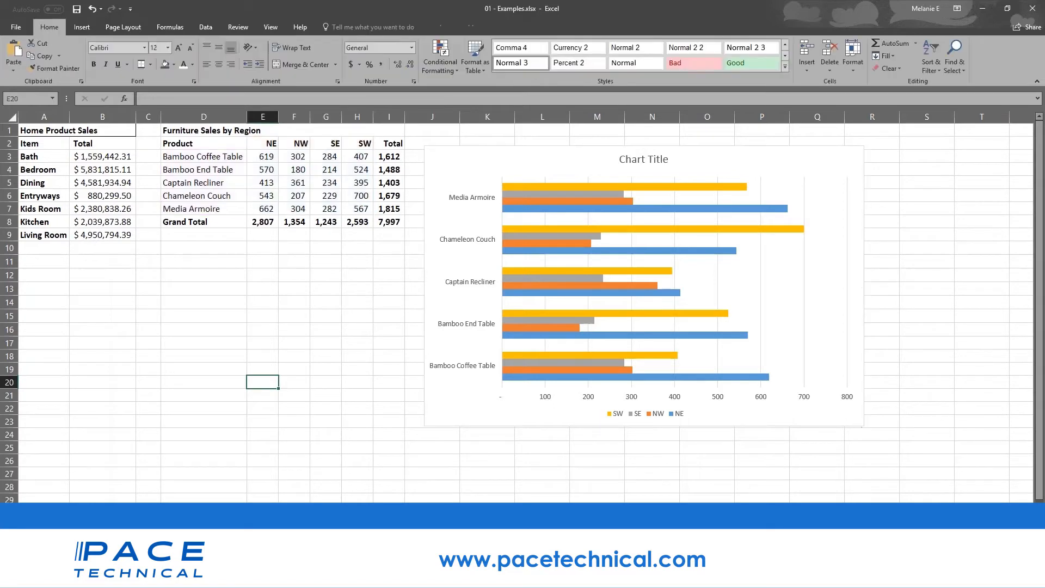
left_click(485, 390)
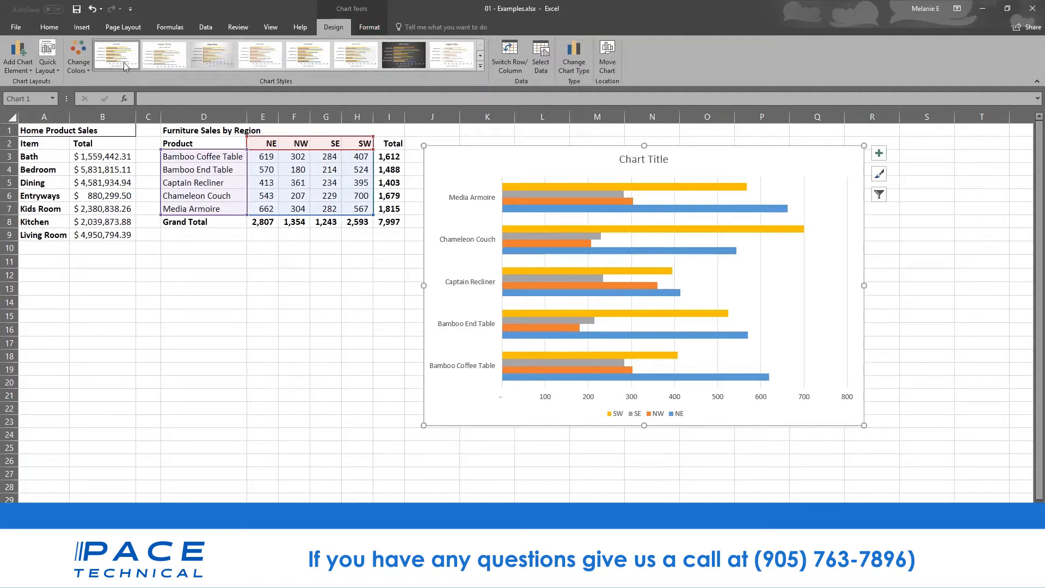
- Recolour the bar chart with the green, yellow and blue colour palette
left_click(80, 64)
left_click(116, 147)
left_click(116, 193)
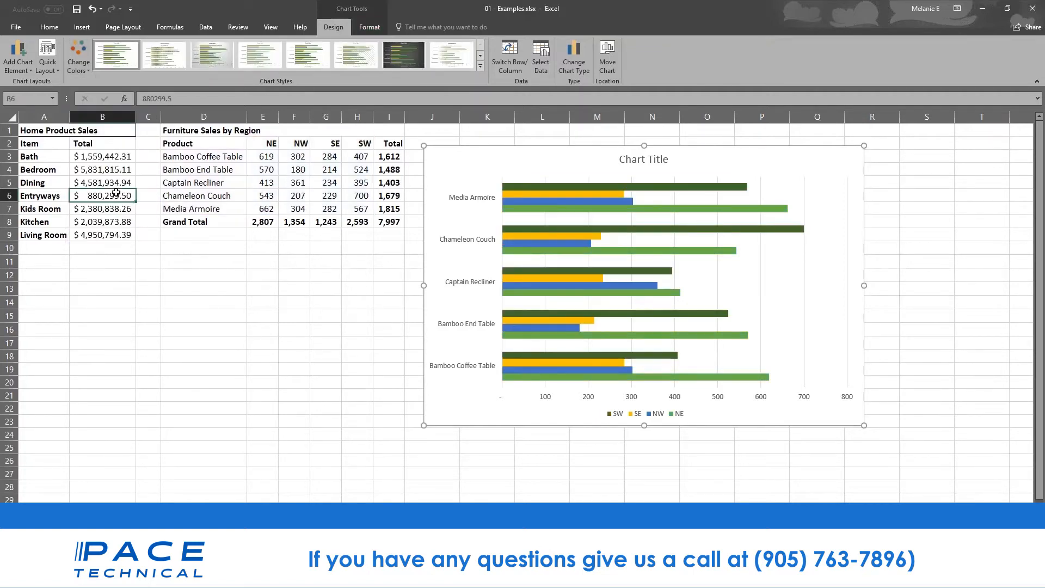
left_click(569, 201)
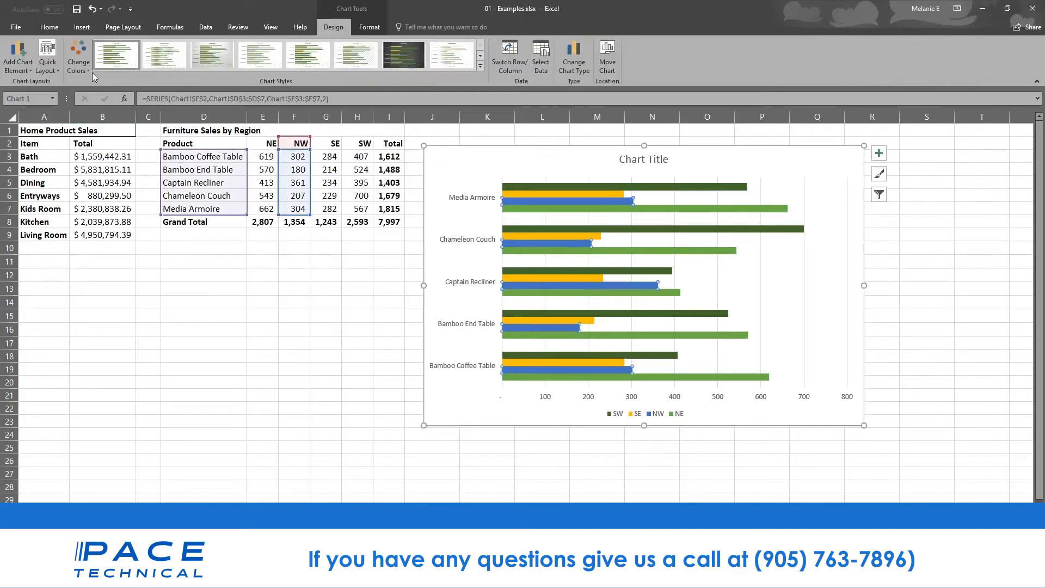
left_click(79, 61)
left_click(111, 195)
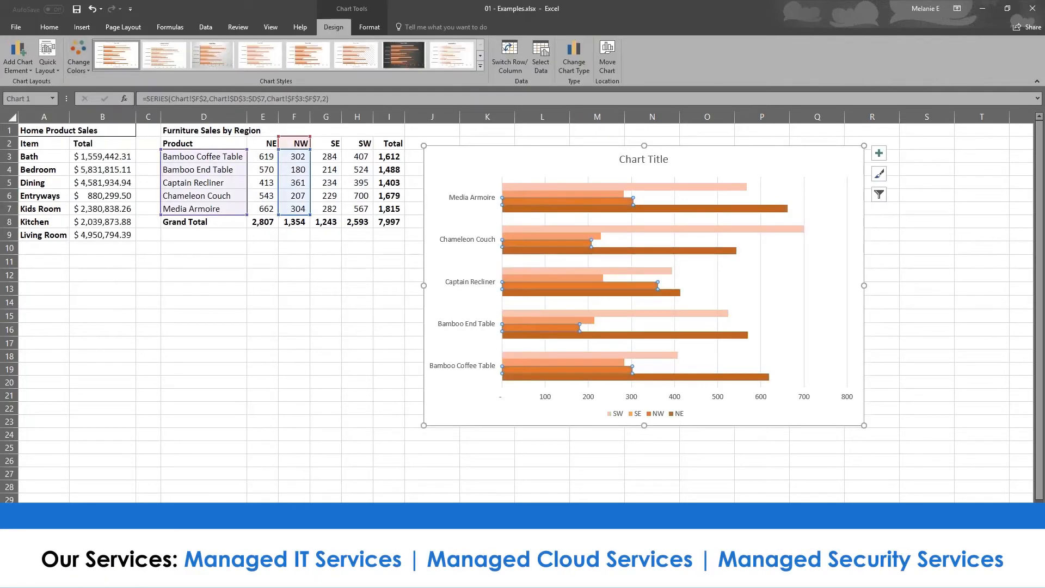
left_click(79, 61)
left_click(116, 147)
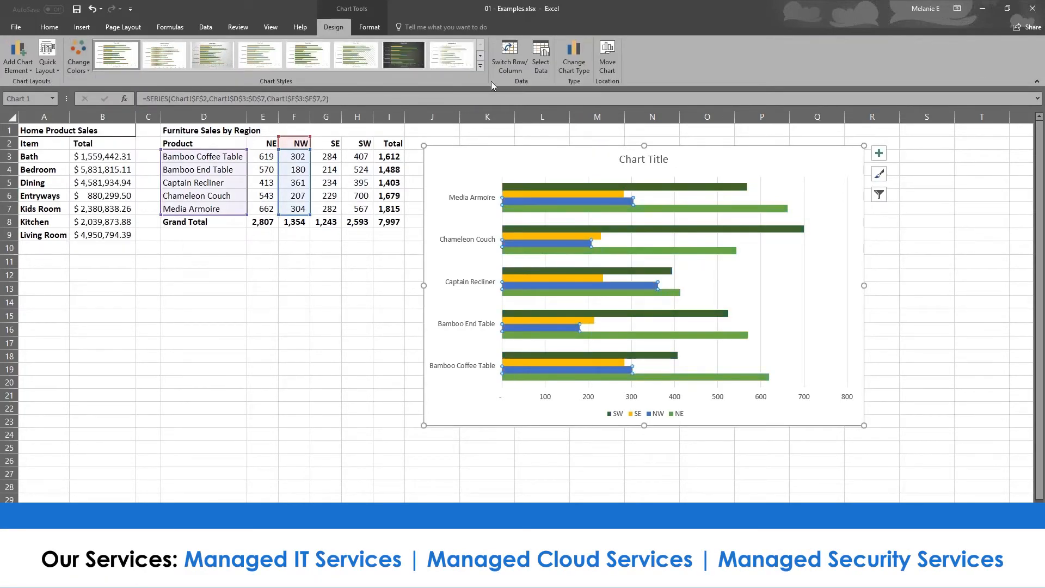
- Apply the chart style with an uppercase title, gradient bars and data labels
left_click(483, 66)
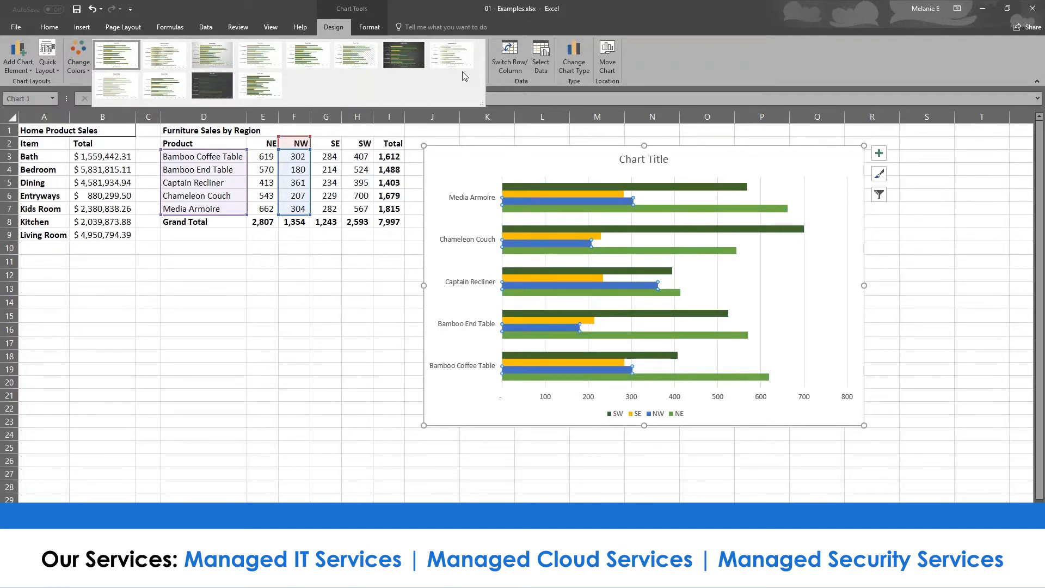
left_click(212, 54)
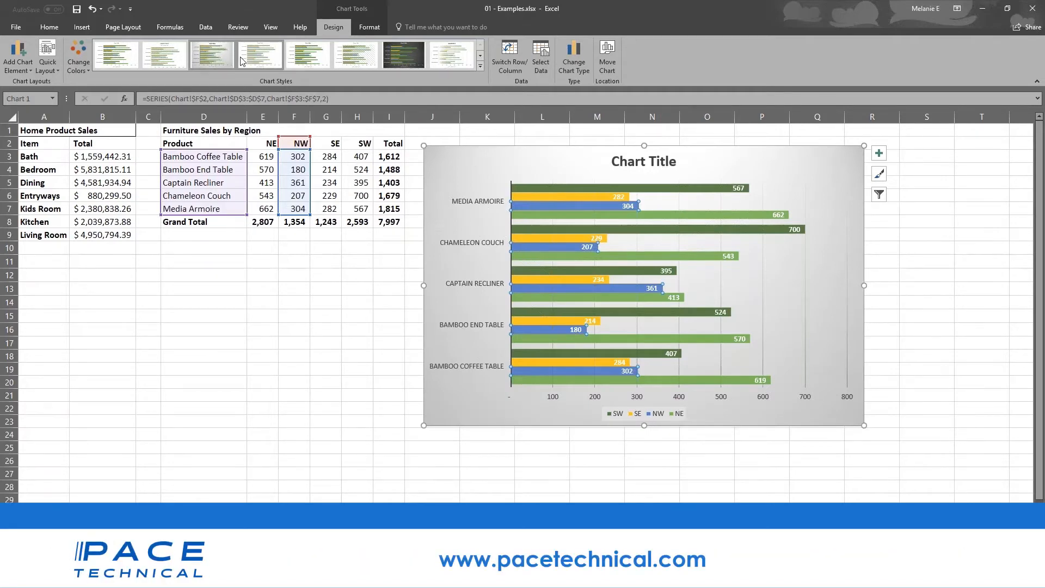
left_click(308, 54)
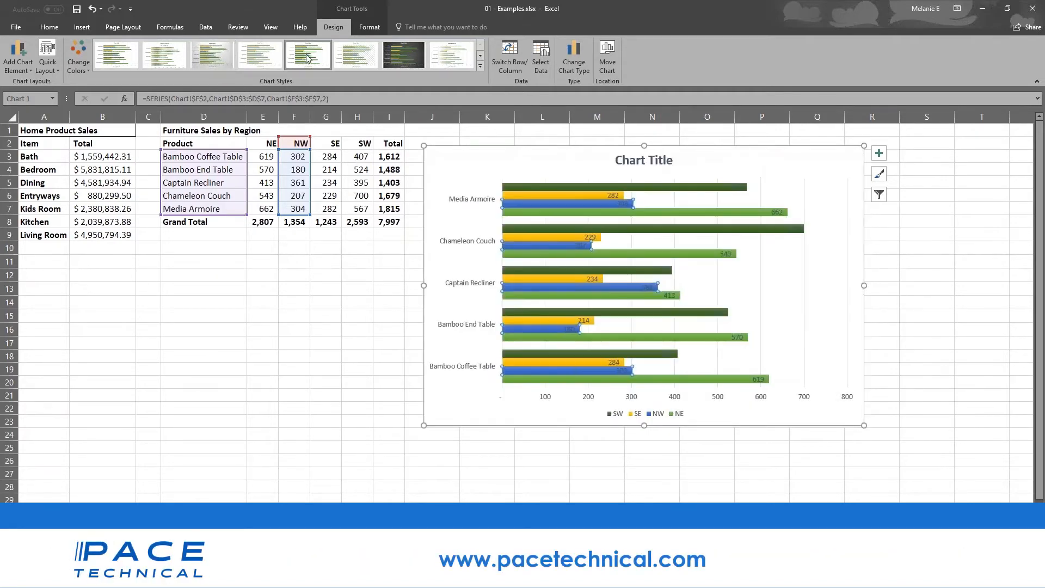
left_click(454, 56)
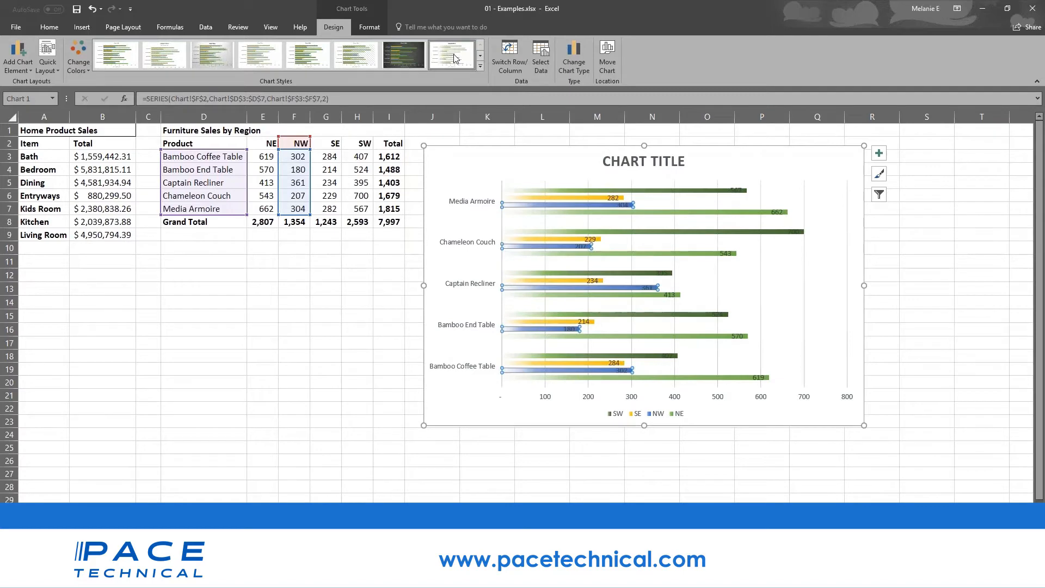
left_click(480, 65)
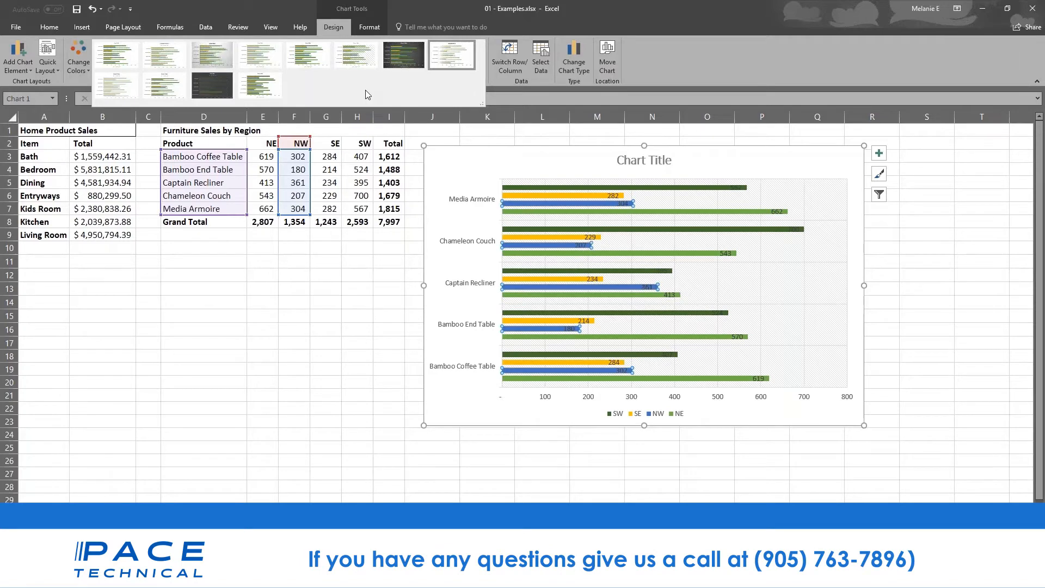
left_click(375, 27)
- Fill the SW series bars with dark orange
left_click(375, 28)
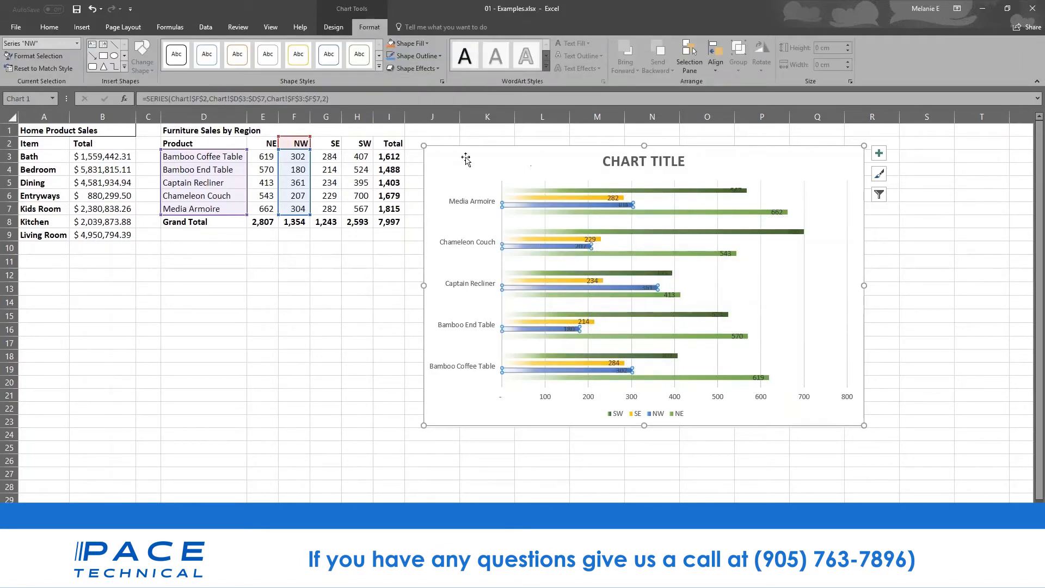
left_click(555, 200)
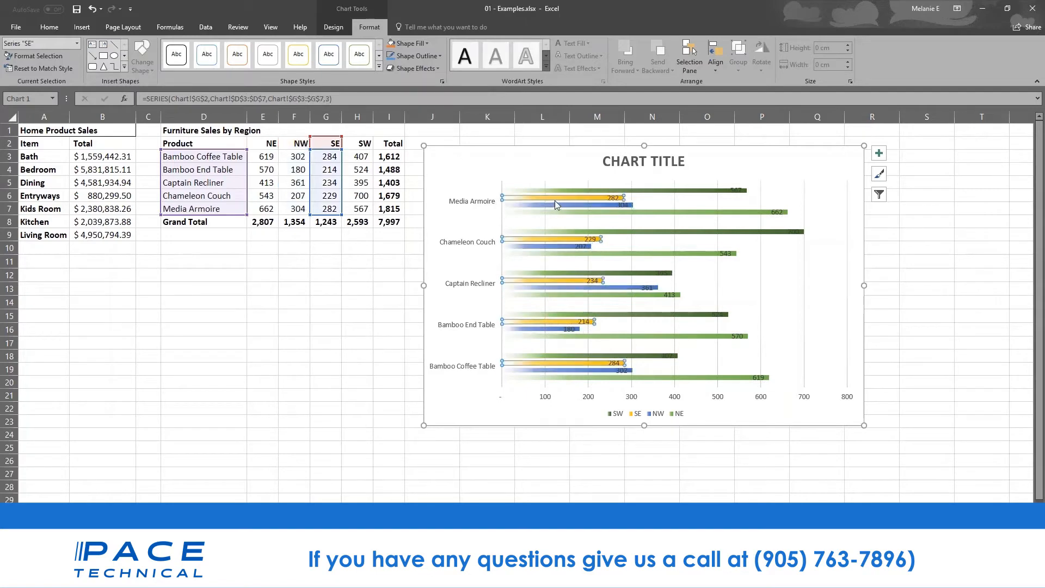
left_click(557, 189)
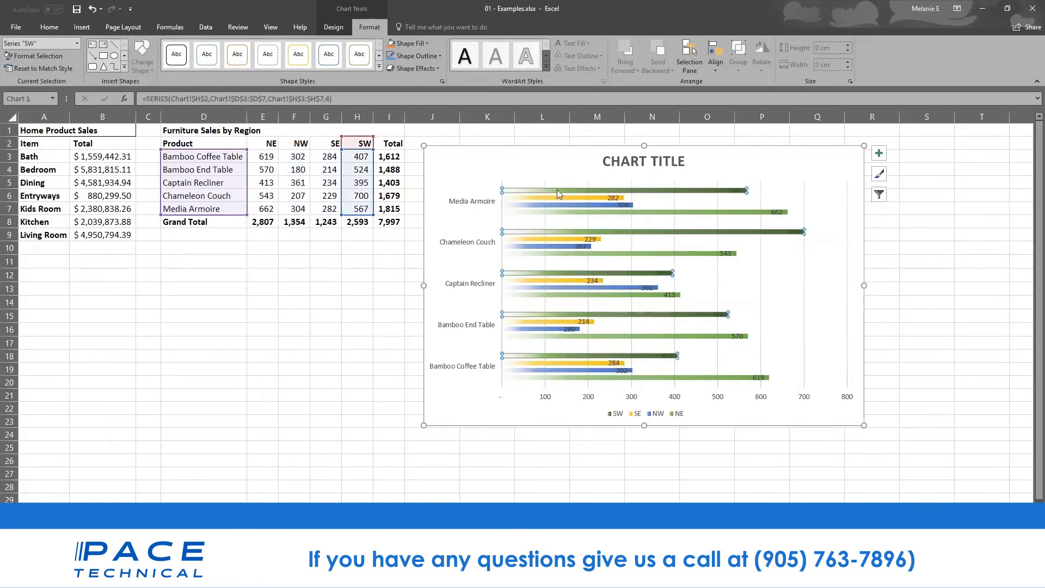
left_click(413, 43)
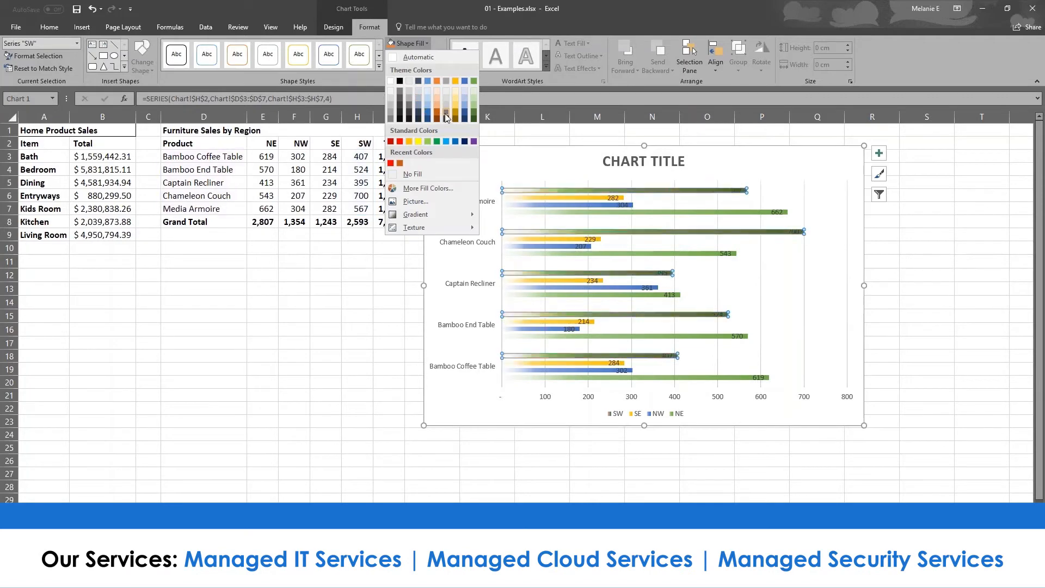
left_click(436, 113)
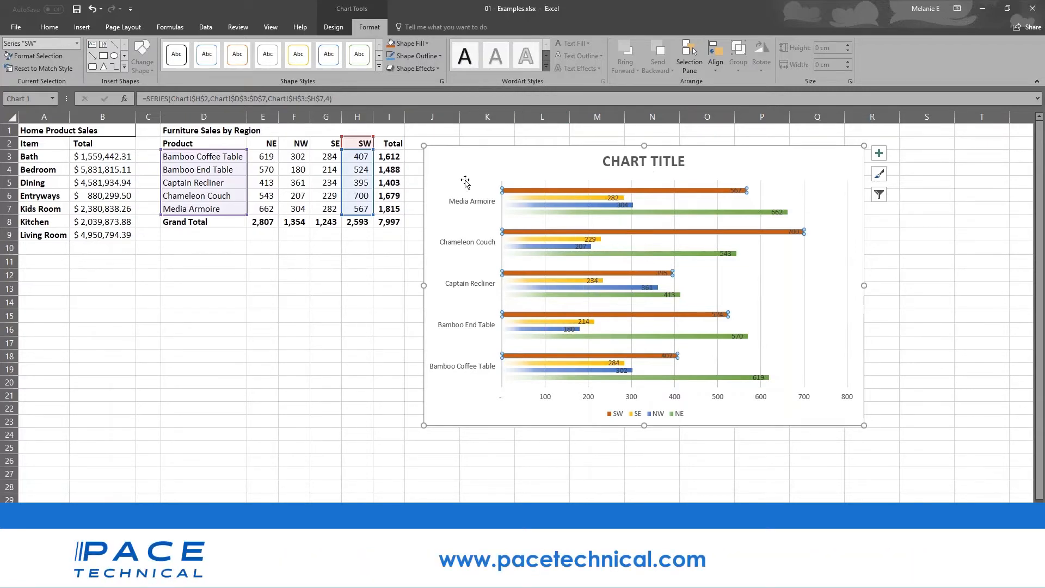
left_click(628, 163)
- Replace the chart title placeholder with SALES DATA
left_click_drag(603, 162, 699, 163)
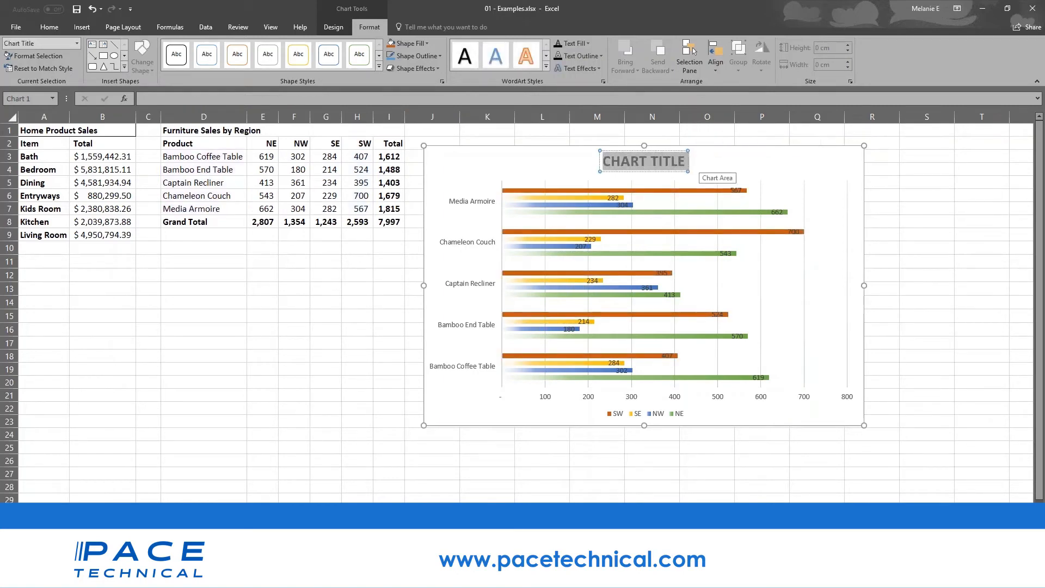
type("SALES D")
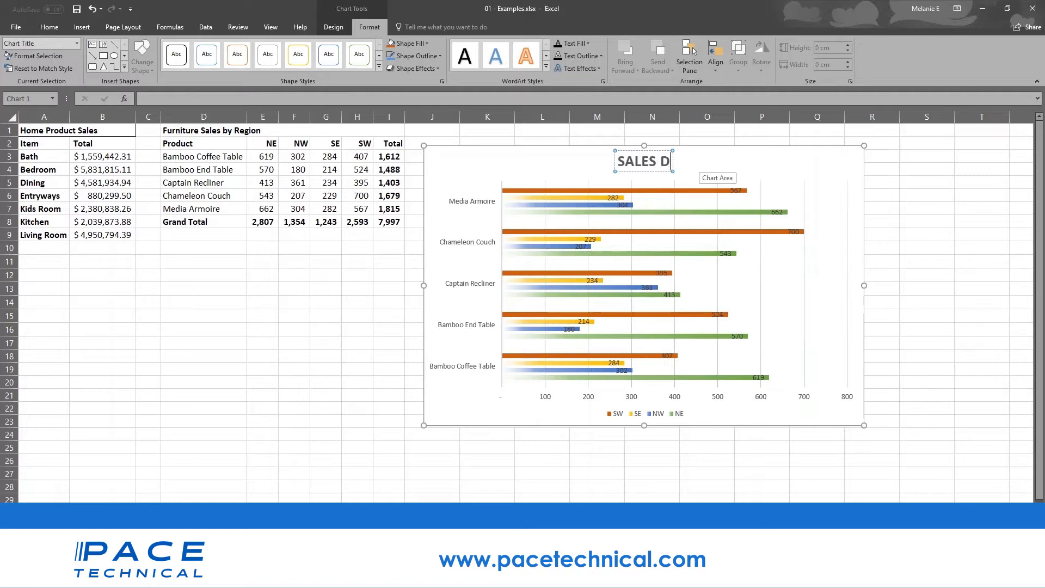
type("ATA")
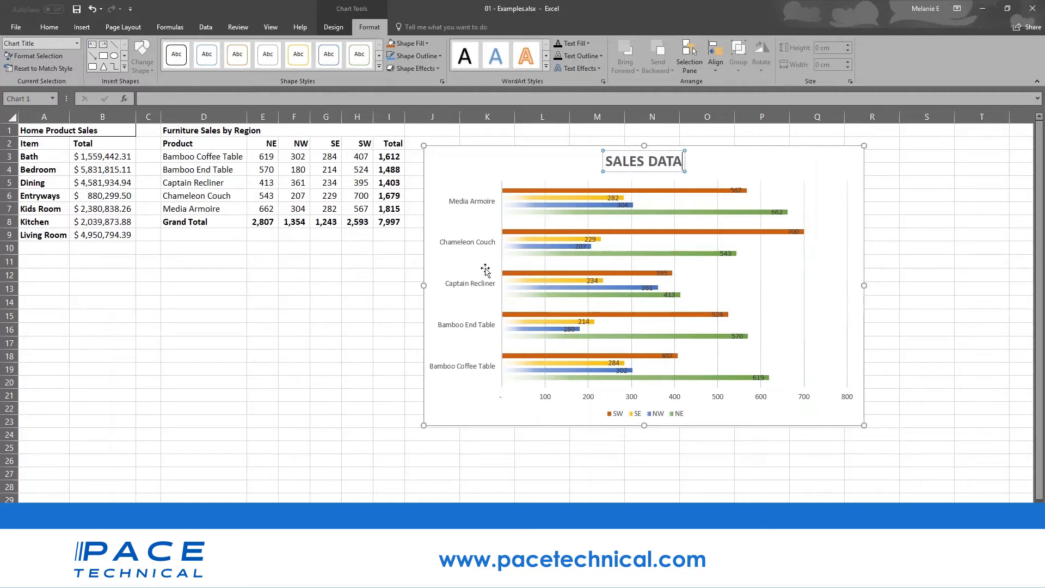
left_click(547, 402)
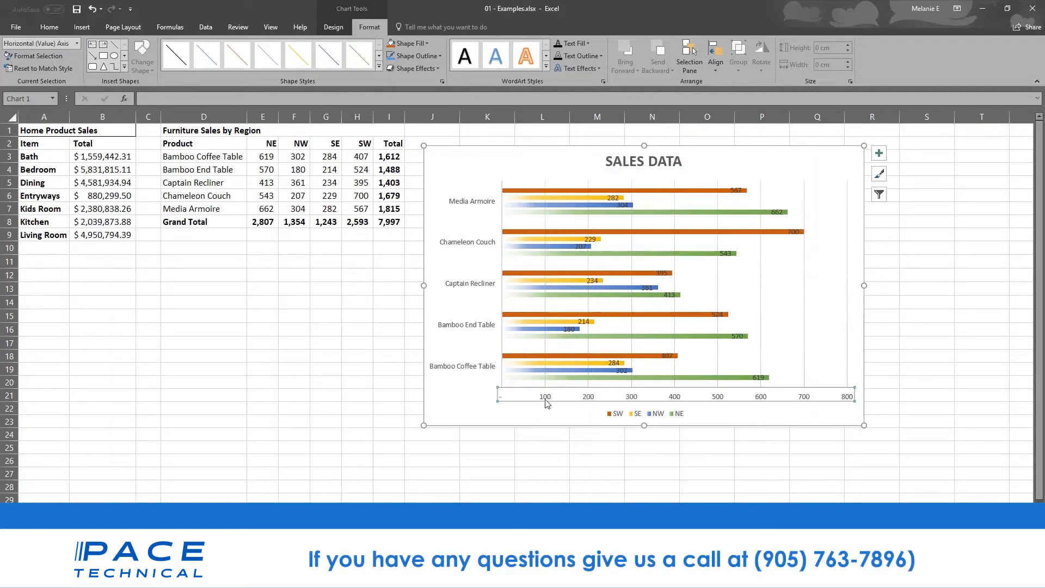
left_click(494, 327)
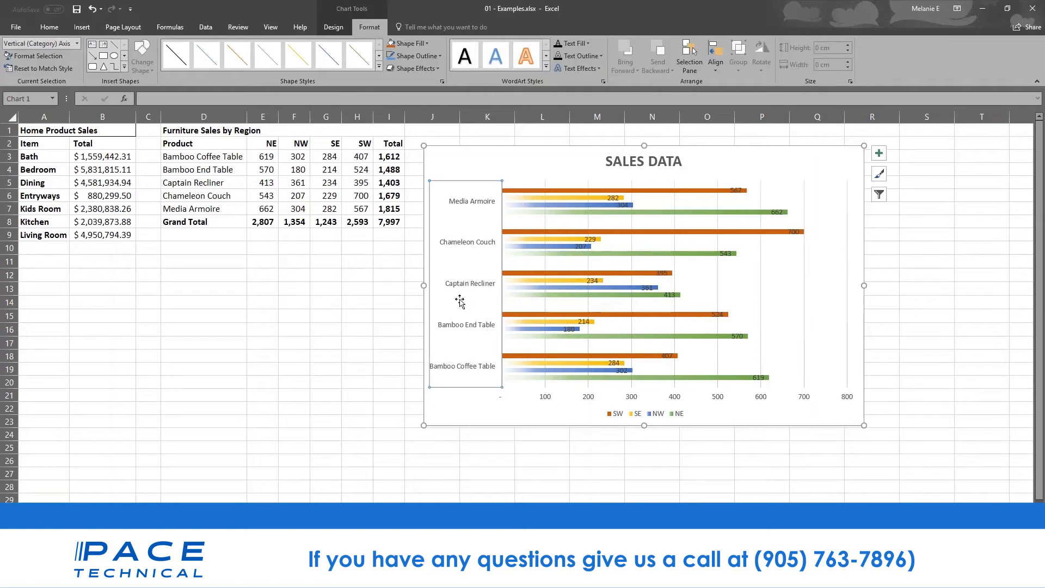
left_click(49, 27)
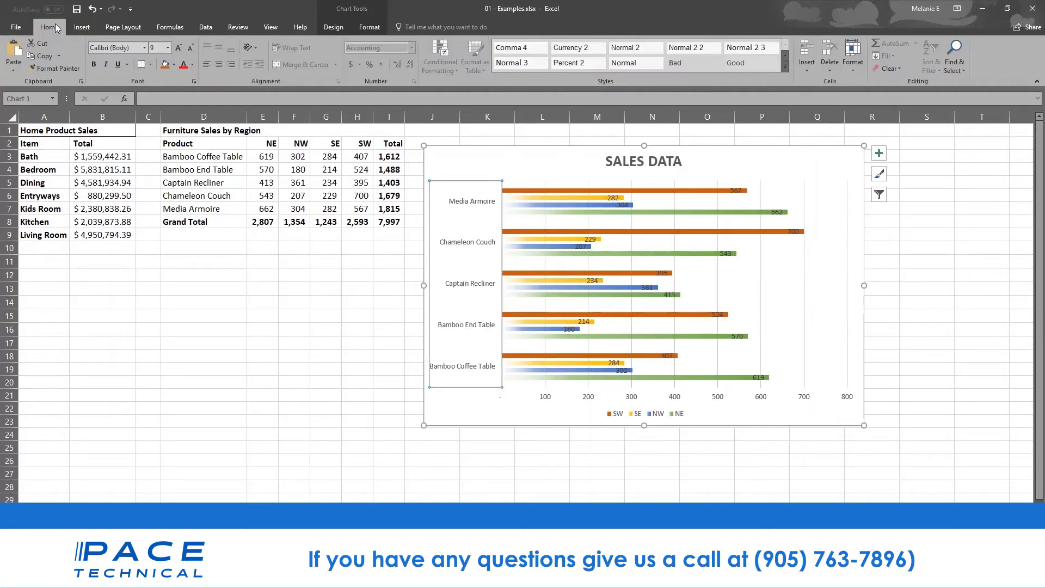
- Enlarge the product-name axis labels and nudge the Chameleon Couch 700 label past its bar
left_click(179, 48)
left_click(180, 48)
left_click(179, 48)
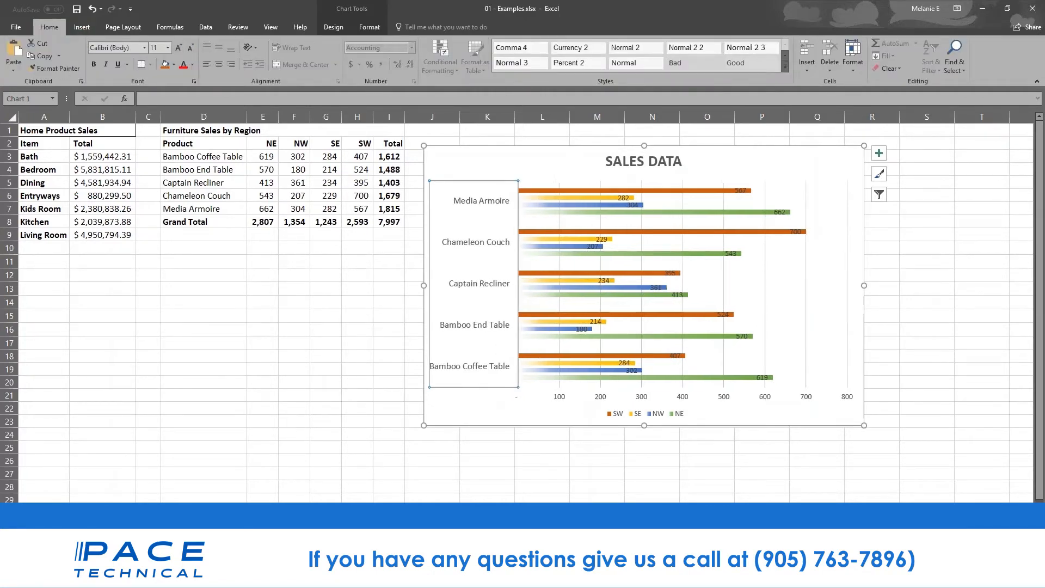
left_click(567, 397)
left_click(567, 397)
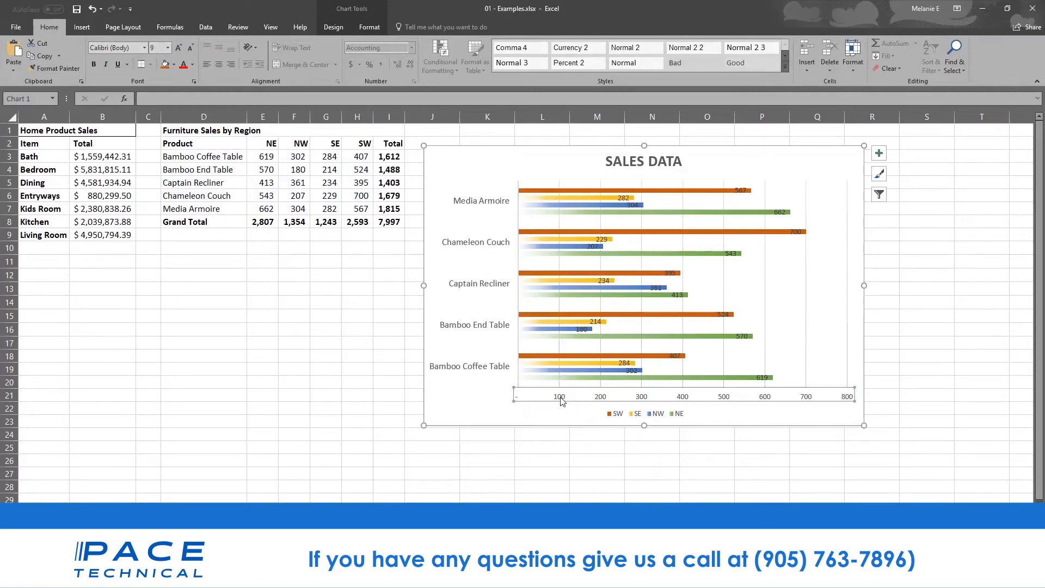
left_click(739, 190)
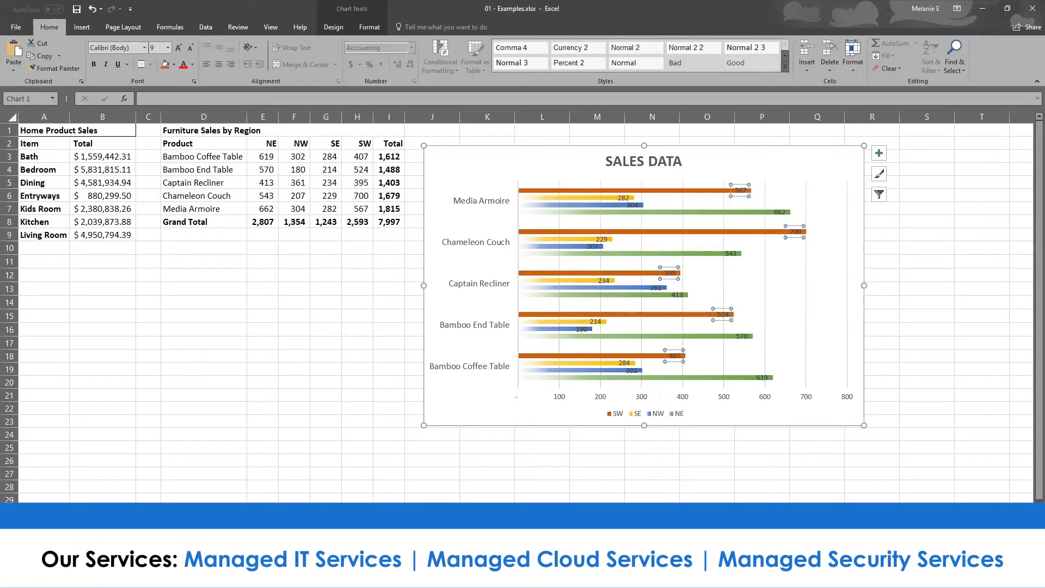
left_click(794, 239)
left_click_drag(794, 239, 818, 238)
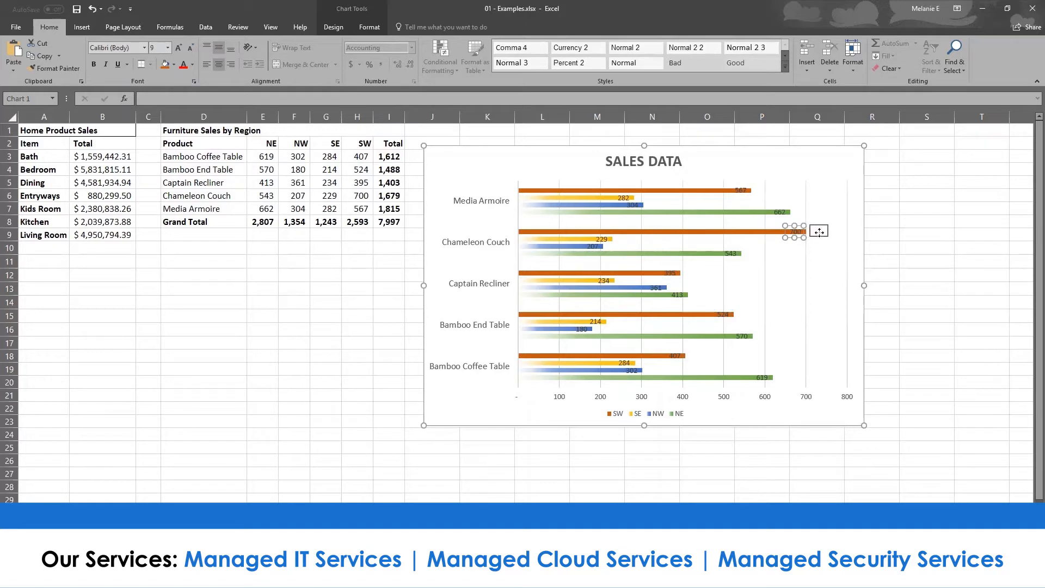
- Delete the horizontal 0–800 value axis from the chart
left_click(744, 193)
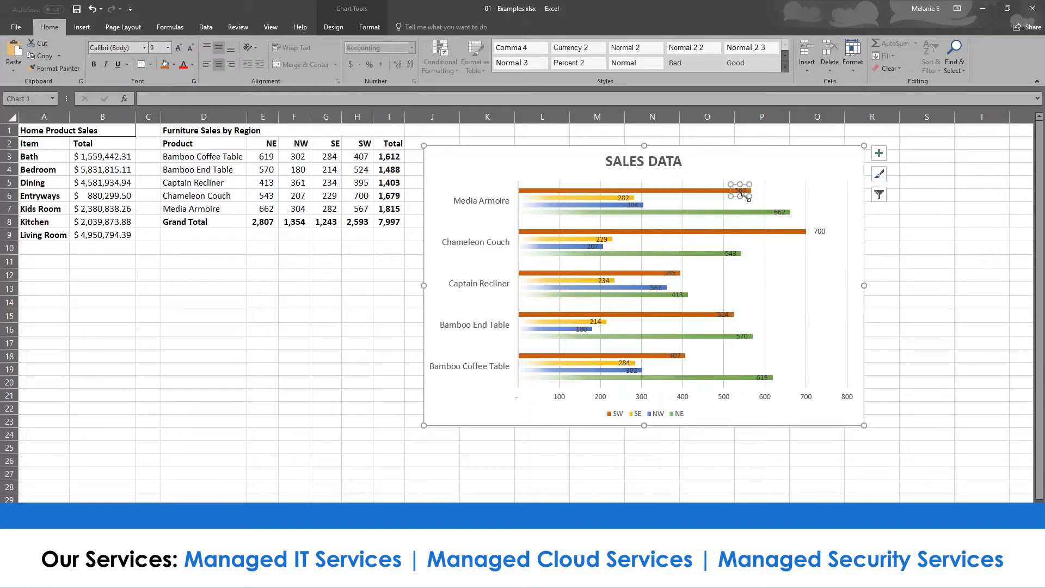
double_click(745, 193)
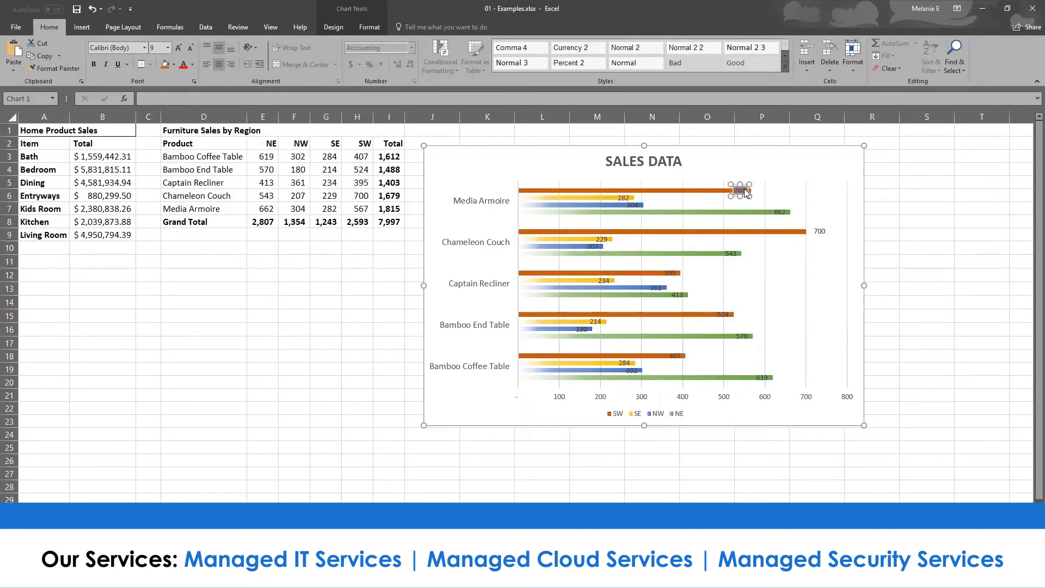
left_click(675, 399)
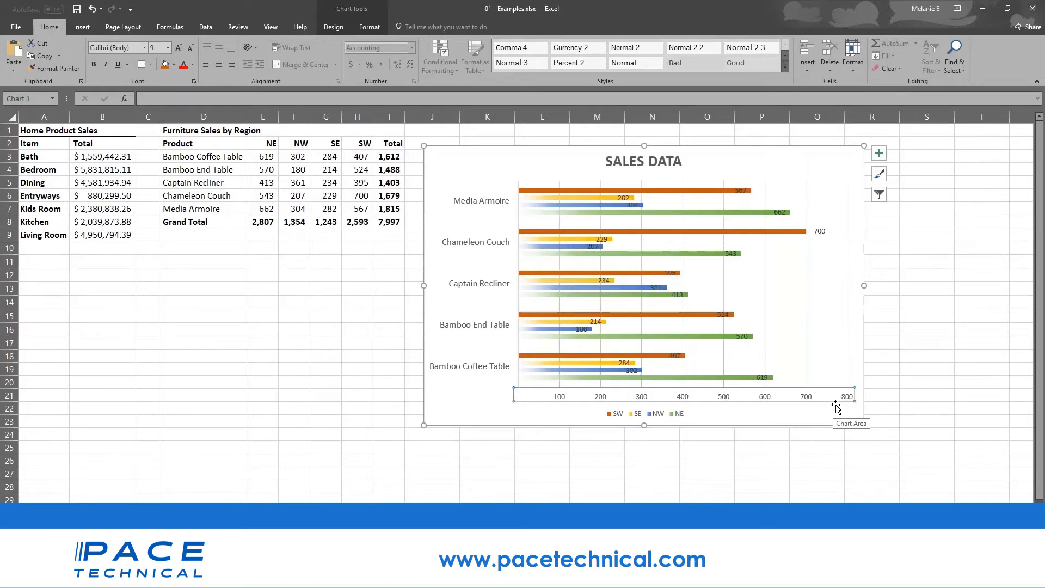
key("Delete")
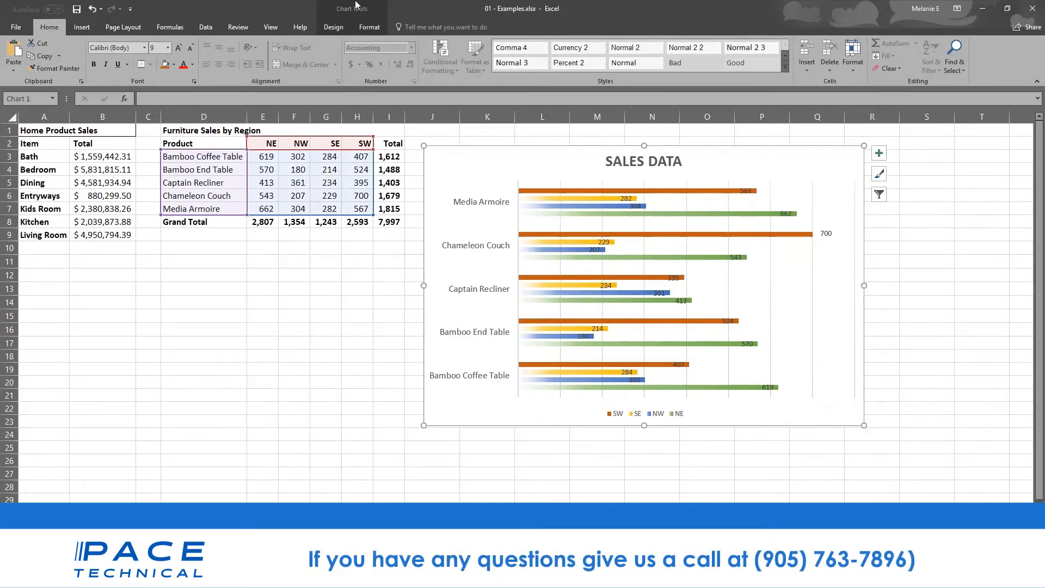
left_click(336, 27)
left_click(370, 28)
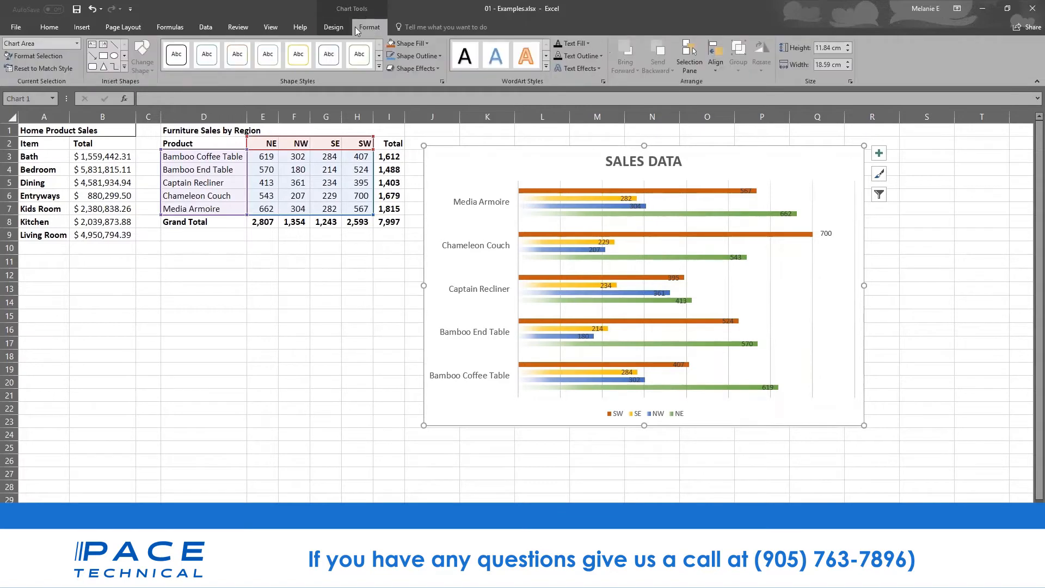
left_click(349, 26)
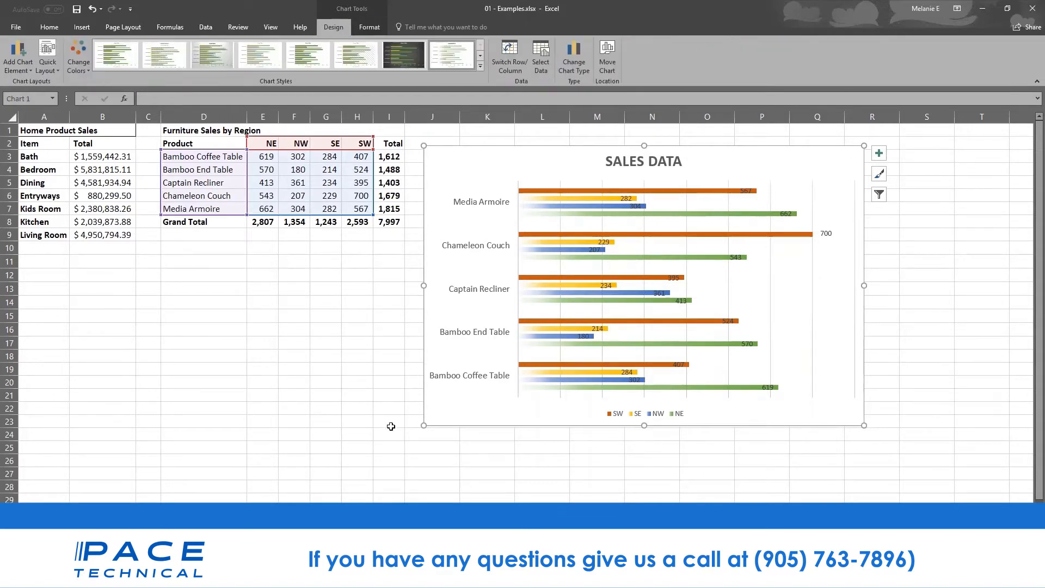
left_click(332, 158)
left_click(463, 191)
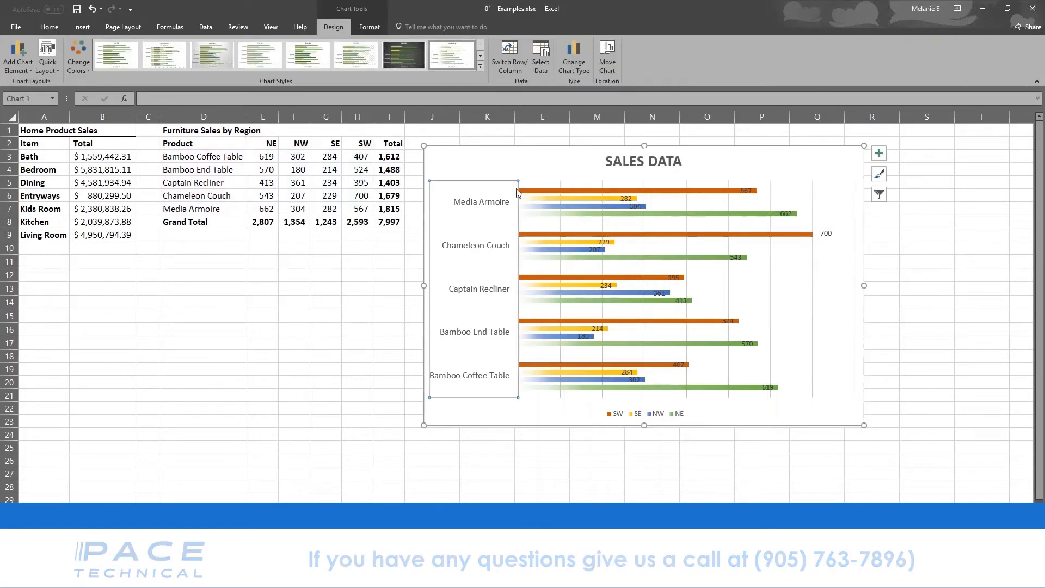
left_click(586, 192)
left_click(597, 200)
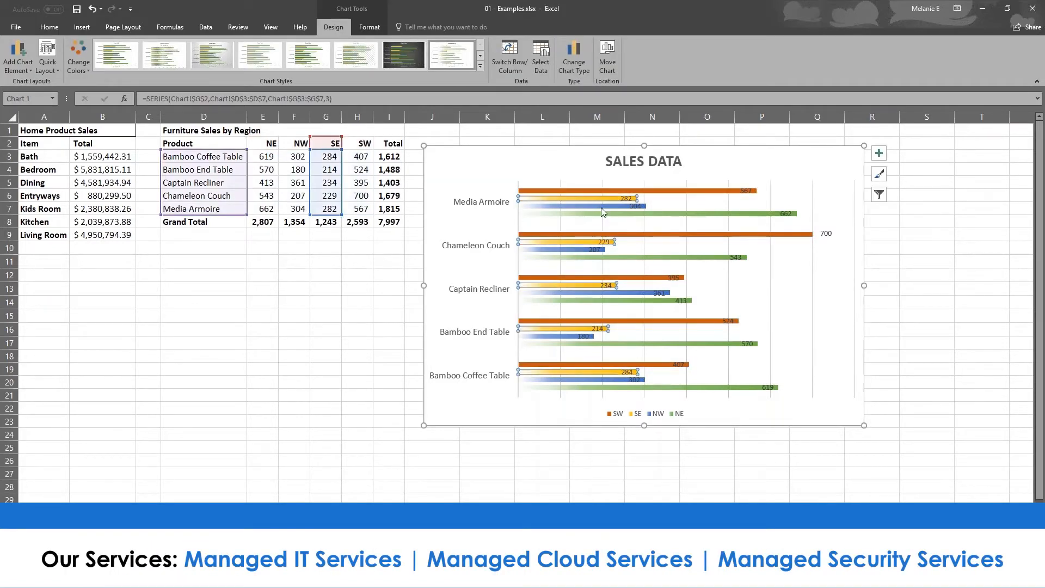
left_click(599, 206)
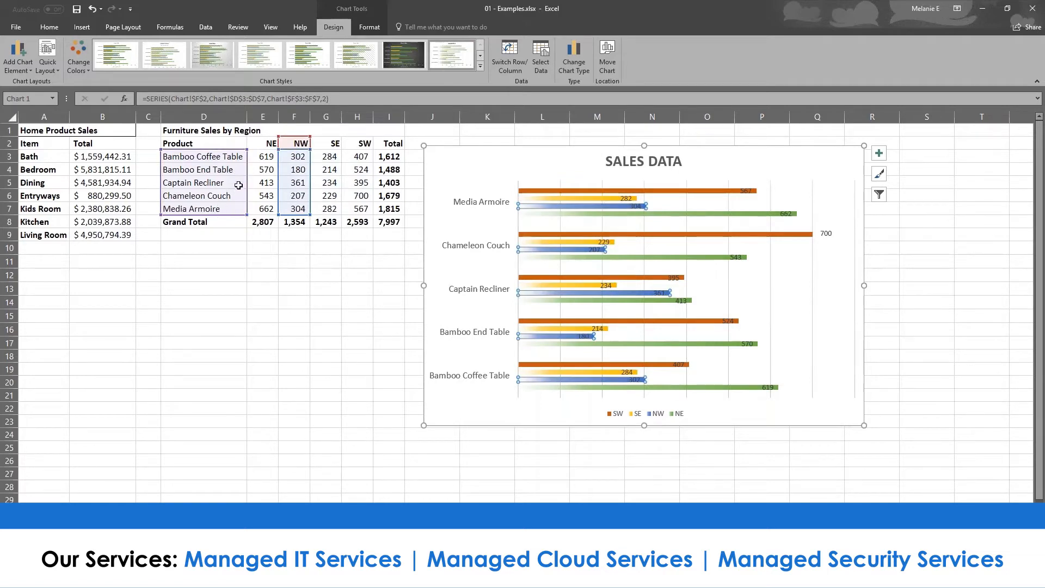
left_click(294, 169)
- Enter 181 in cell F4 as Bamboo End Table's NW sales
double_click(293, 169)
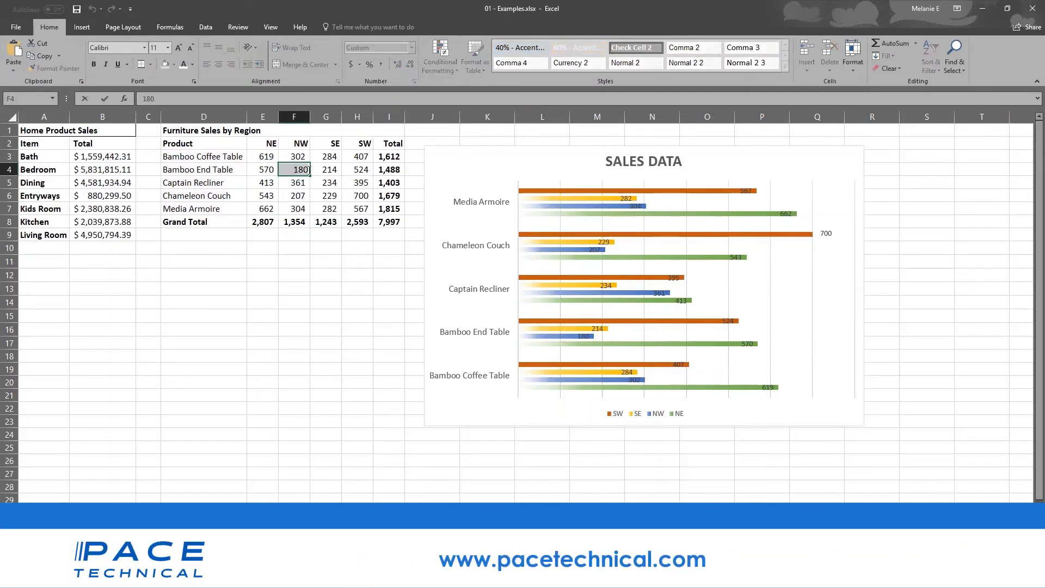
double_click(293, 169)
type("181")
key("Return")
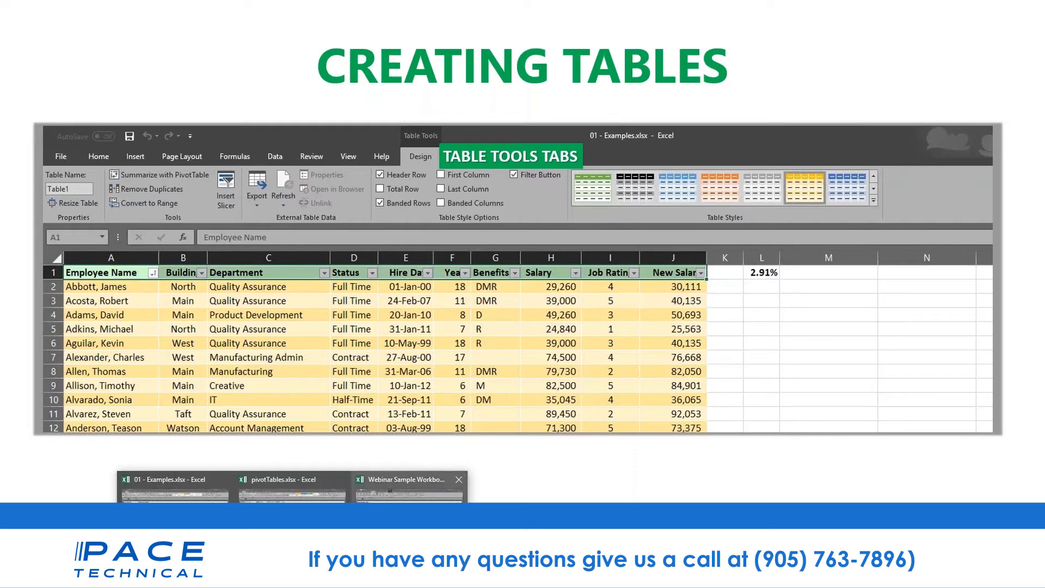
- Switch to the Customer database sheet of the 01 - Examples.xlsx workbook
left_click(410, 490)
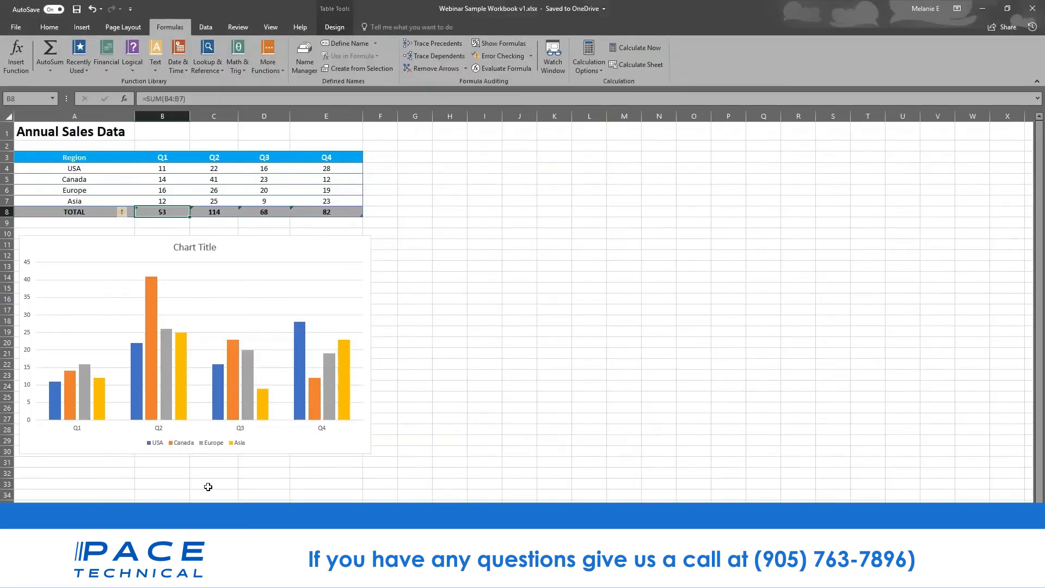
left_click(293, 577)
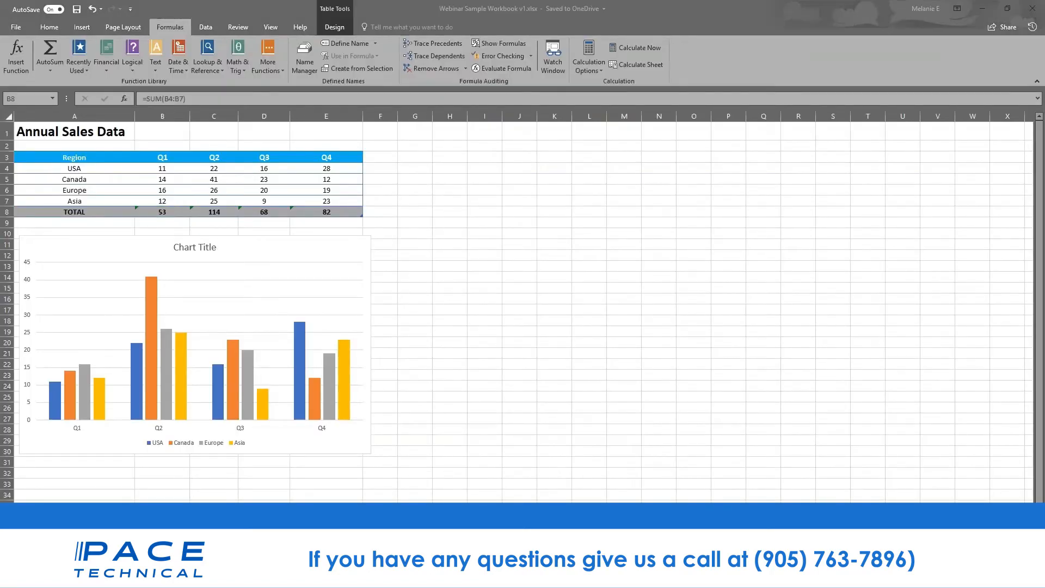
left_click(293, 490)
left_click(293, 578)
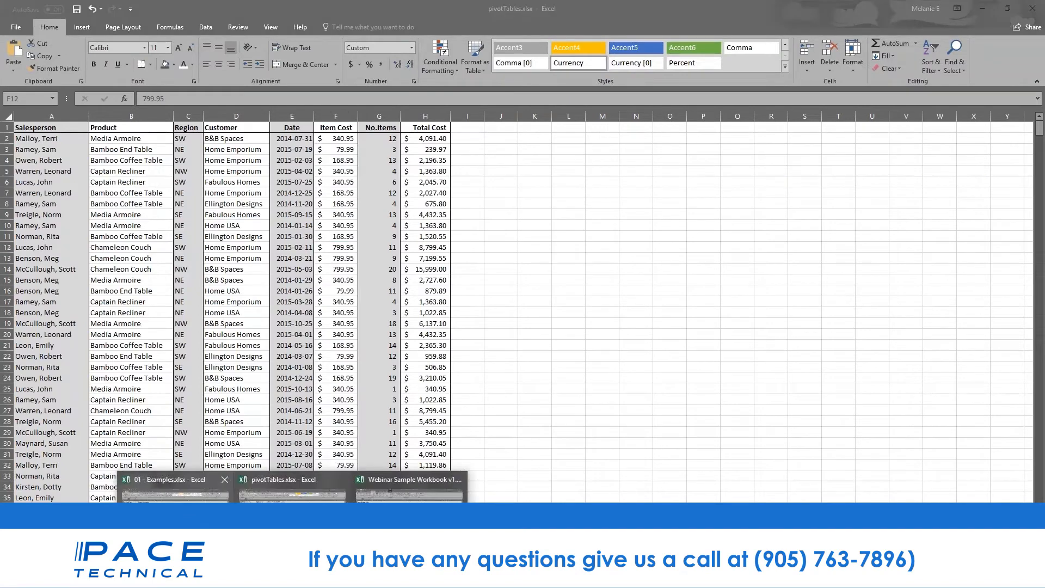
left_click(175, 490)
left_click(218, 548)
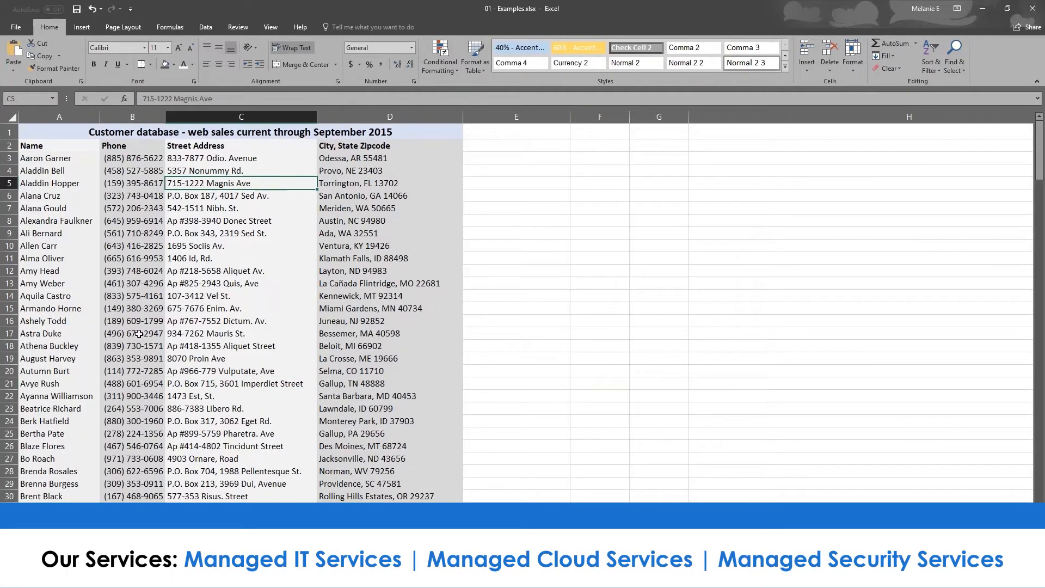
- Check where the customer list ends, then select the entire worksheet
left_click(28, 146)
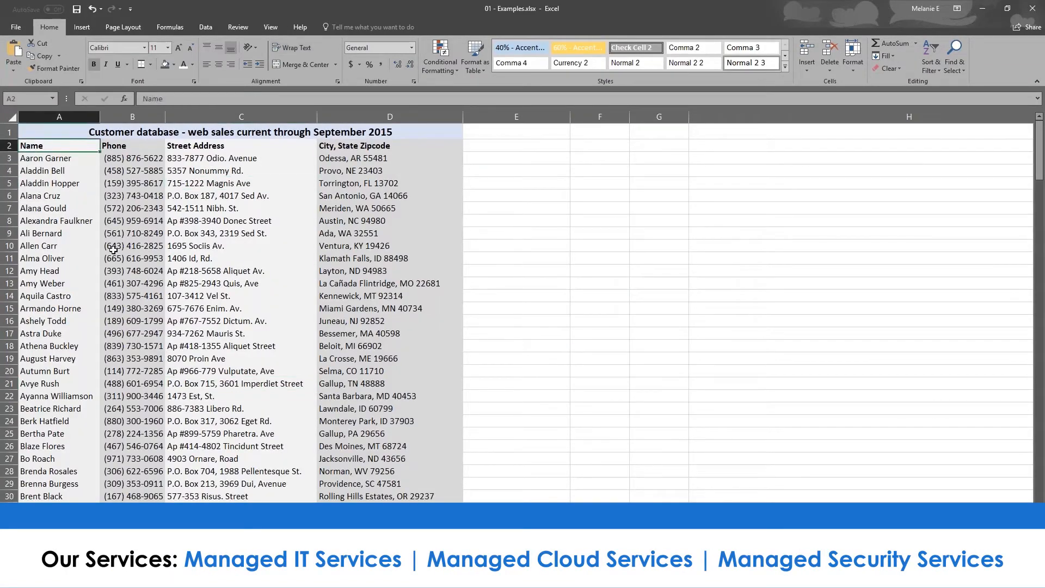
scroll(113, 249, "down", 20)
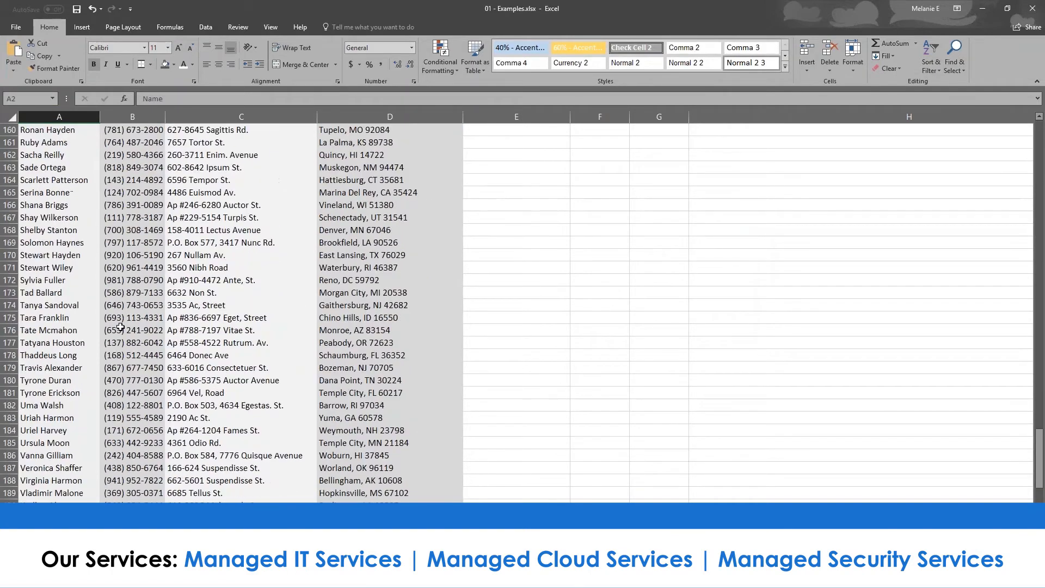
scroll(120, 326, "down", 3)
left_click_drag(1038, 456, 1039, 456)
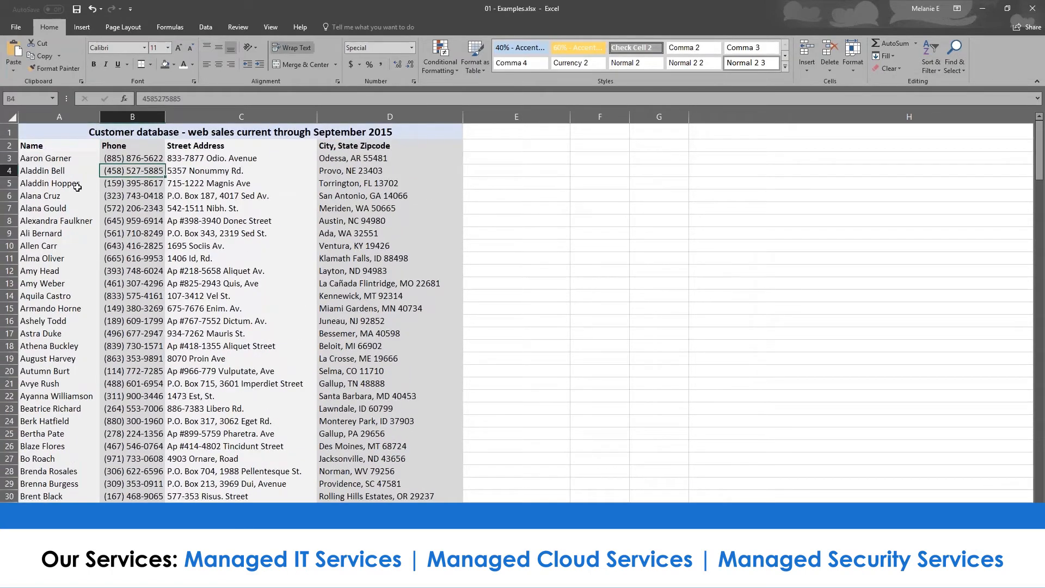
left_click(77, 187)
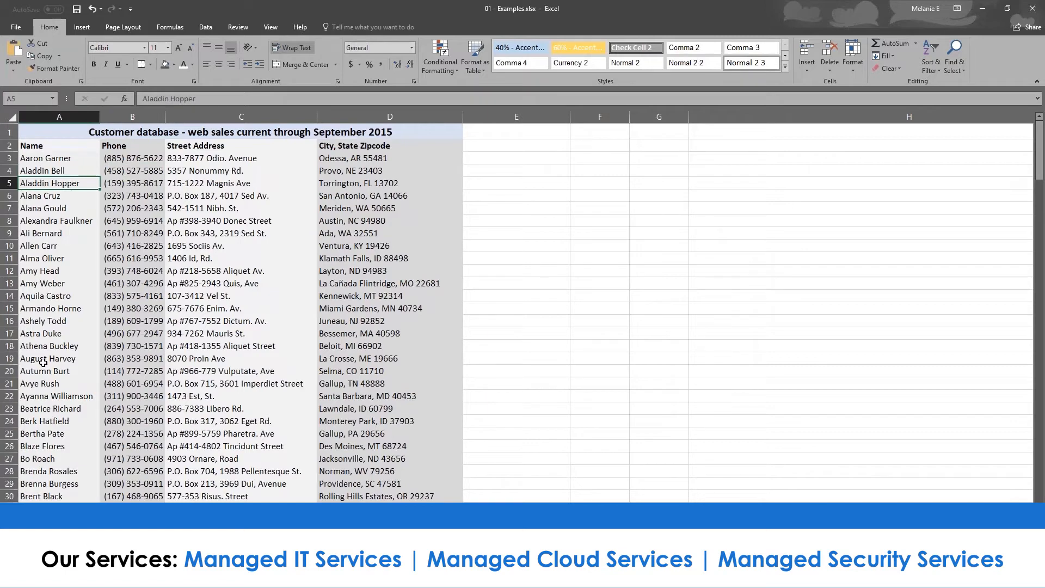
scroll(43, 363, "down", 2)
scroll(43, 361, "up", 2)
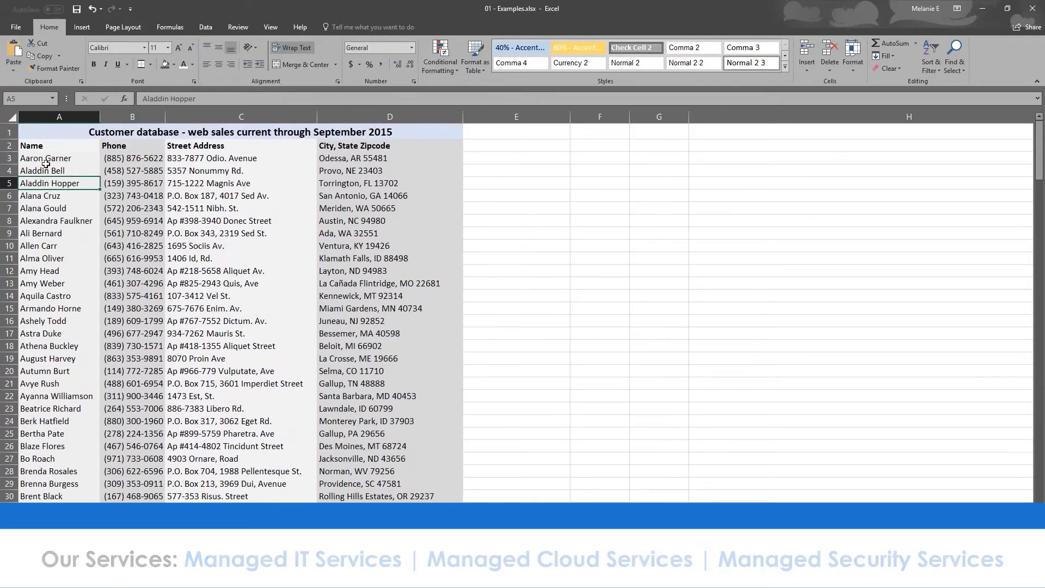
left_click(12, 118)
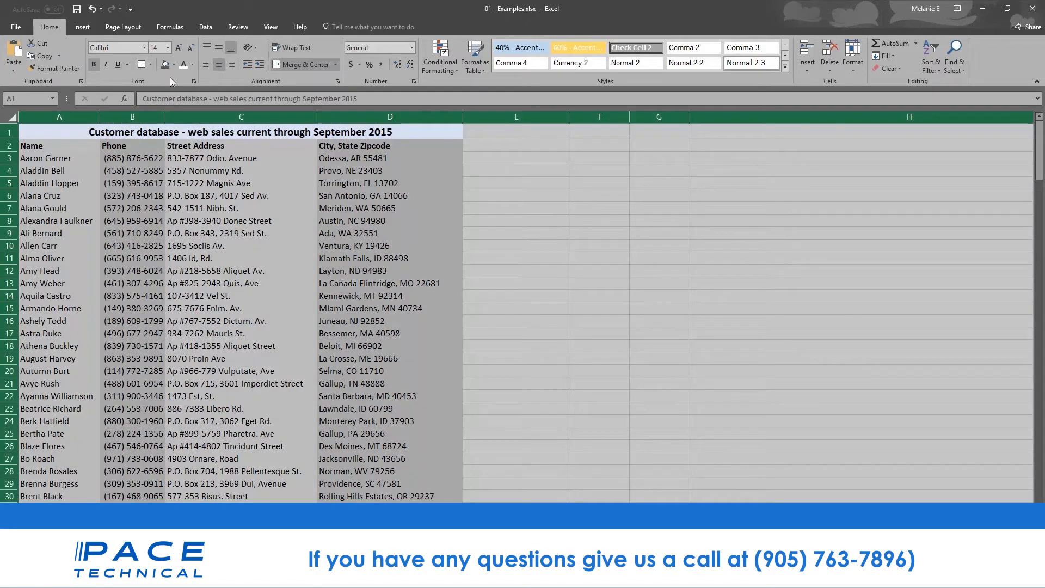
- Insert a table with headers from the sheet, accept the large-operation warning, and return to the slide
left_click(82, 27)
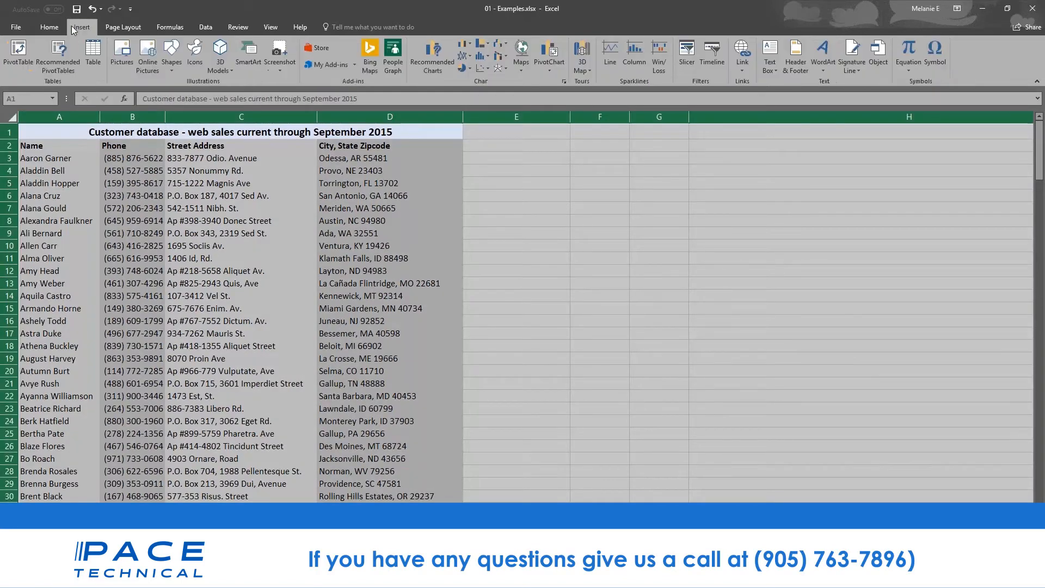
left_click(96, 60)
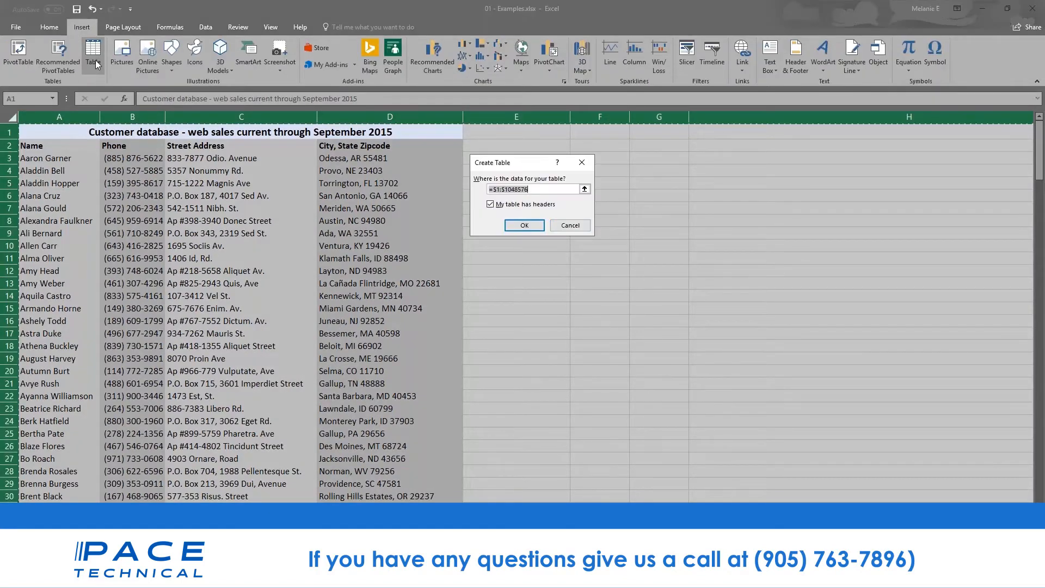
left_click(529, 228)
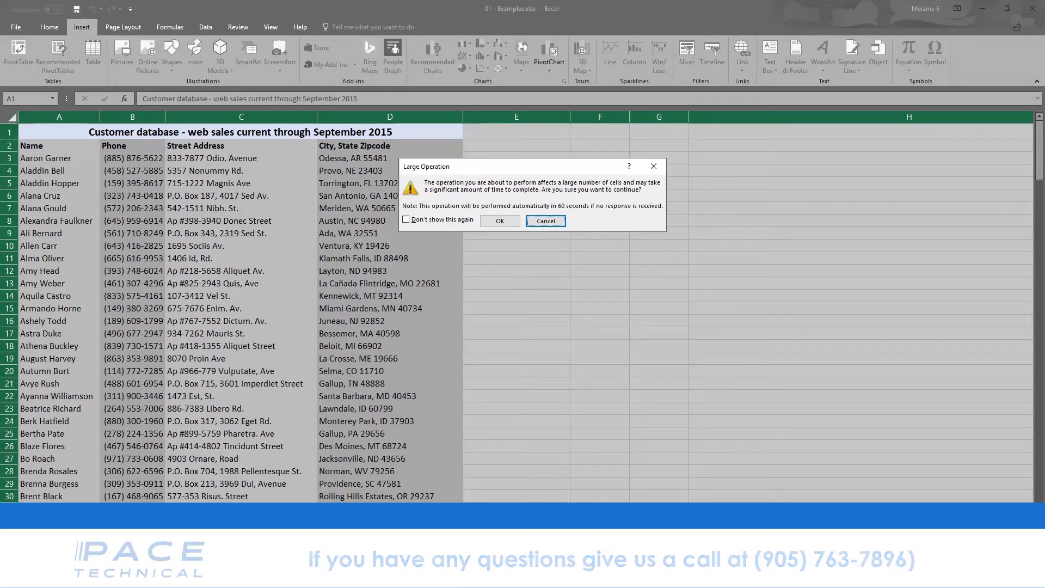
left_click(506, 224)
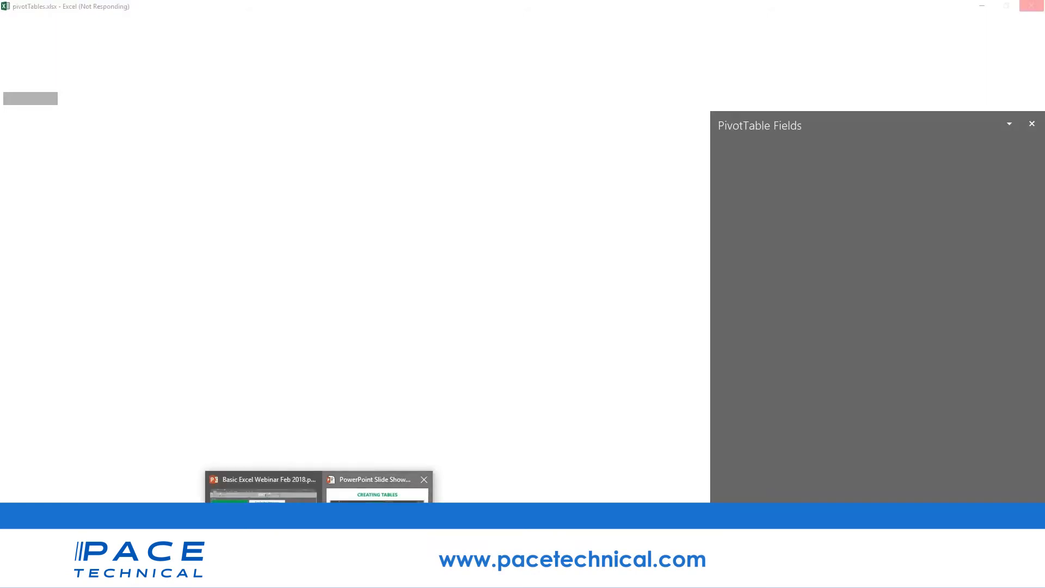
left_click(377, 520)
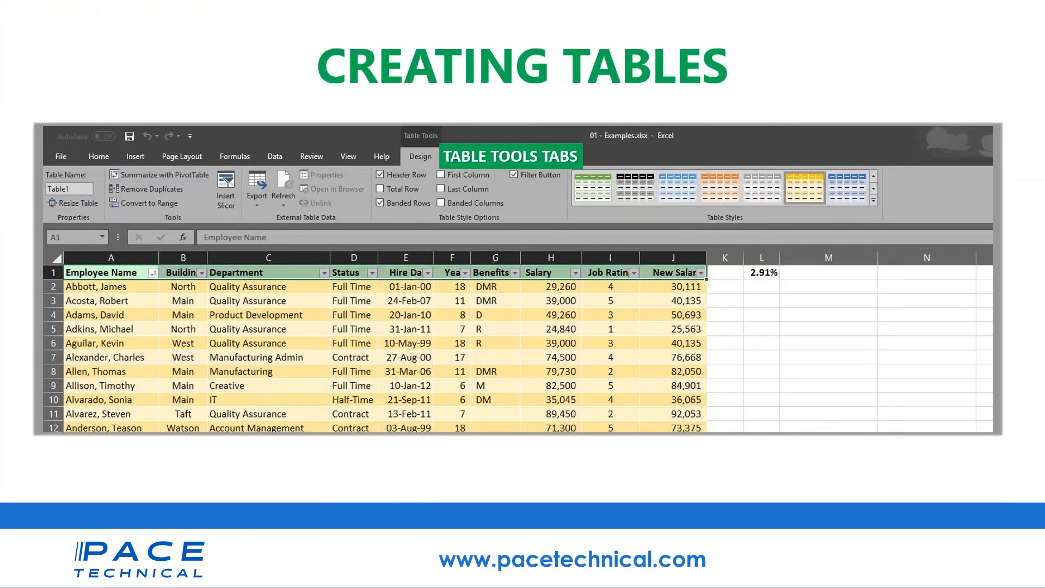
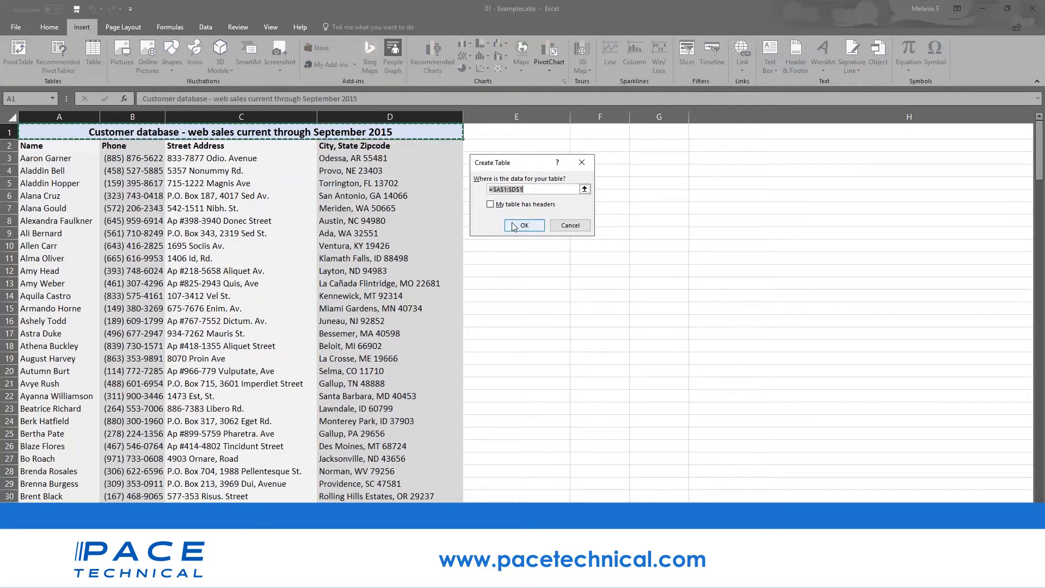
- Create the customer table, then undo it with Ctrl+Z so the list stays plain
left_click(514, 226)
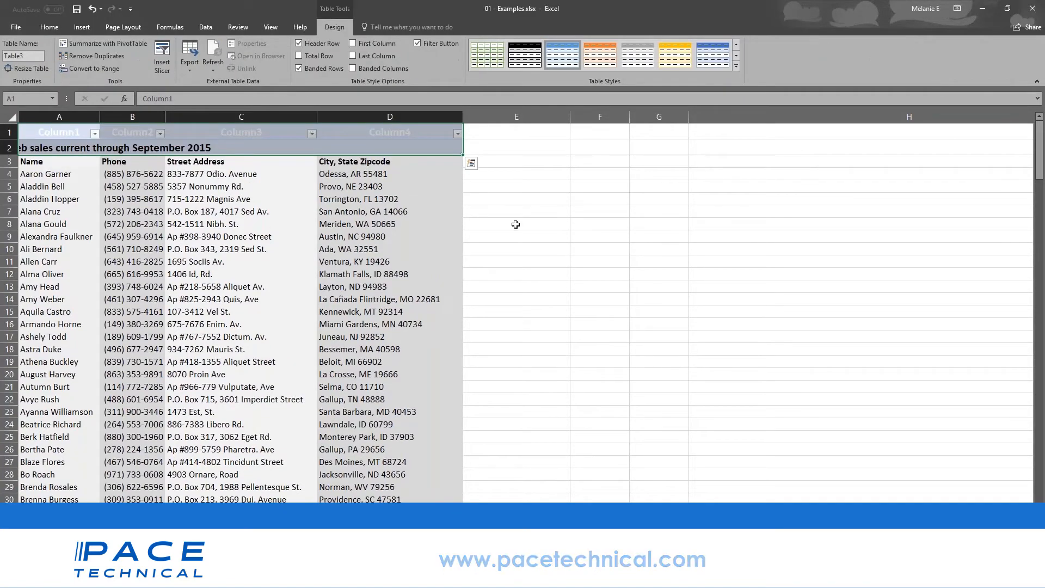
key("ctrl+z")
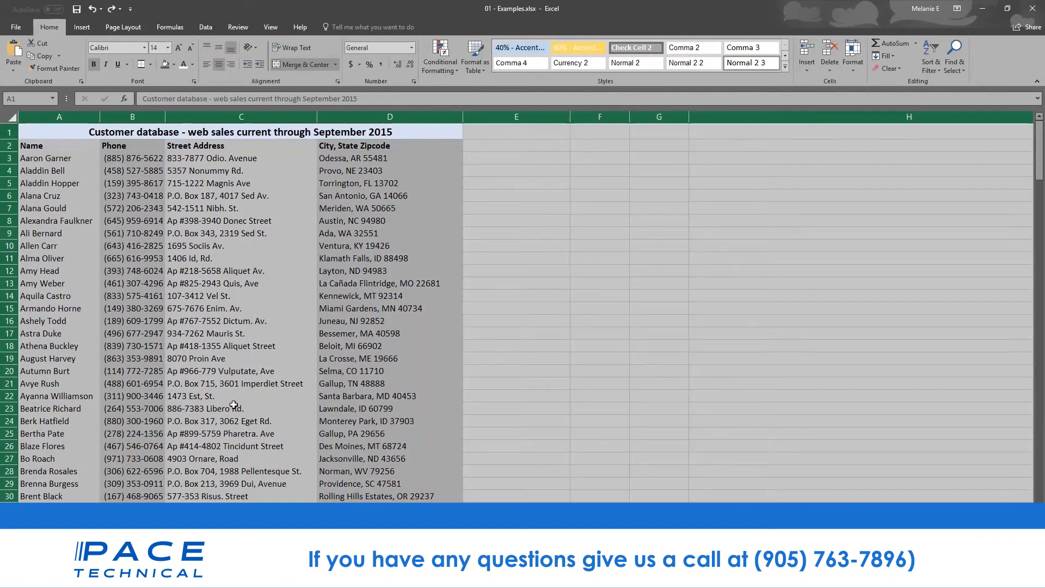
left_click(234, 405)
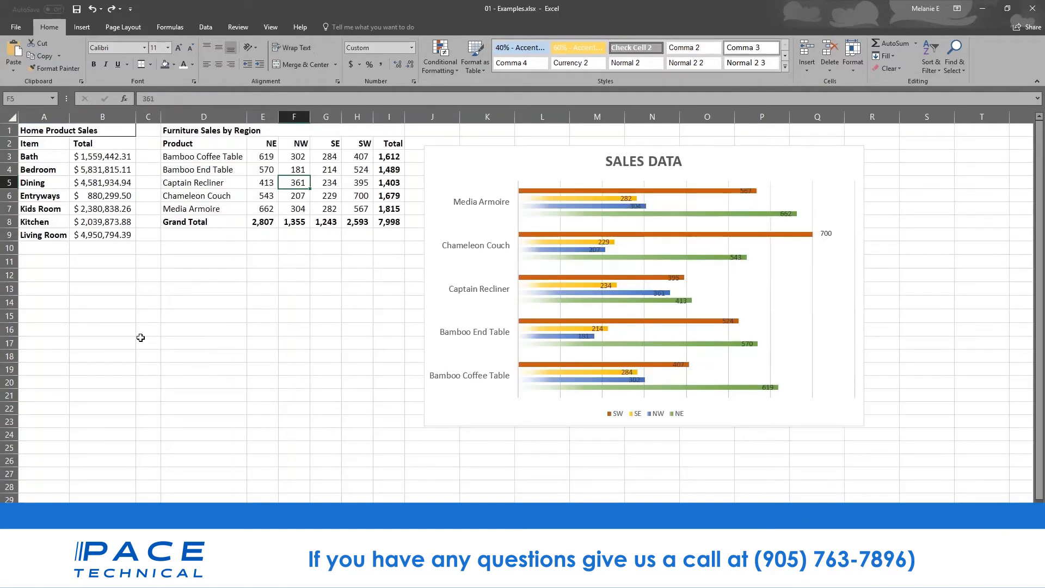
- Convert the Furniture Sales by Region range D1:I8, through Grand Total, into table Table4
left_click_drag(201, 131, 388, 220)
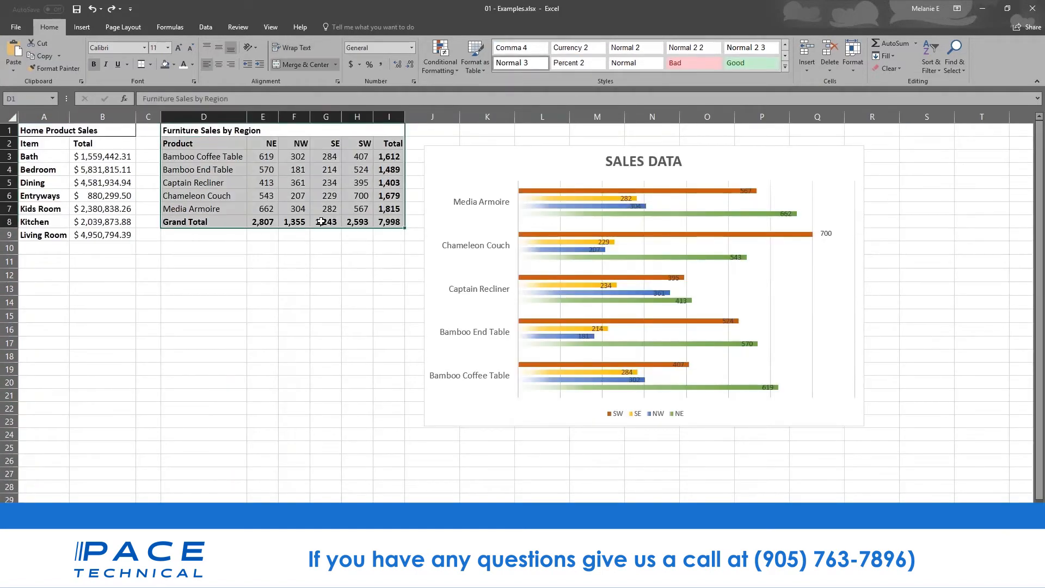
left_click(82, 28)
left_click(92, 60)
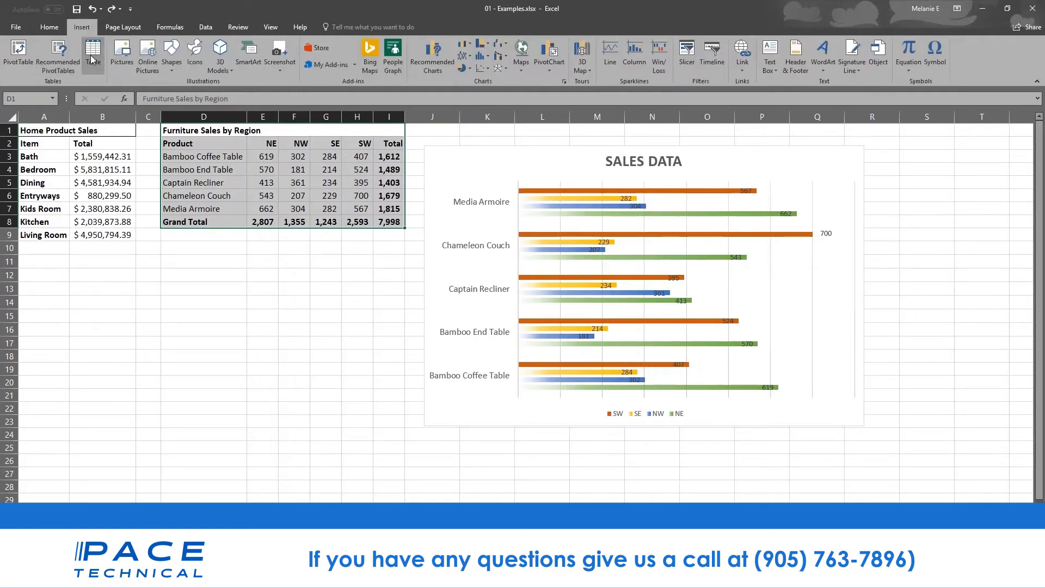
left_click(526, 232)
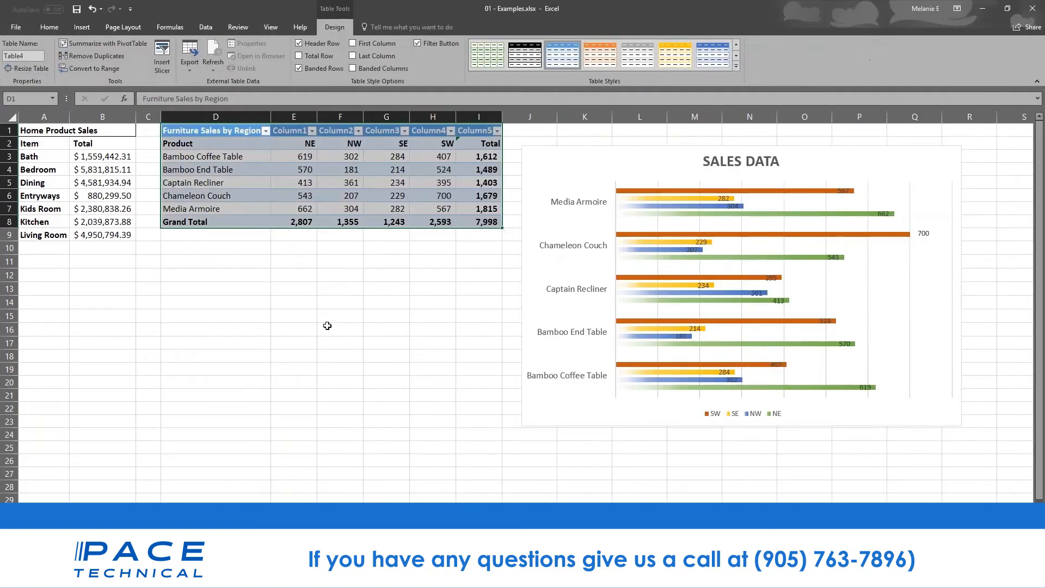
left_click(328, 325)
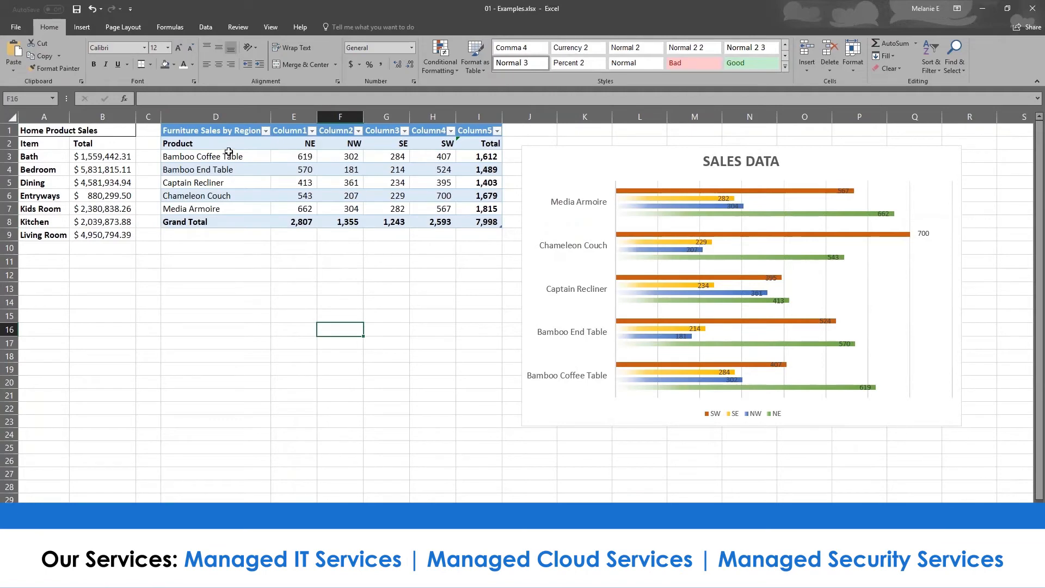
- Select the whole Furniture Sales table and bring up the full Table Styles gallery
left_click(239, 136)
left_click_drag(239, 135, 494, 227)
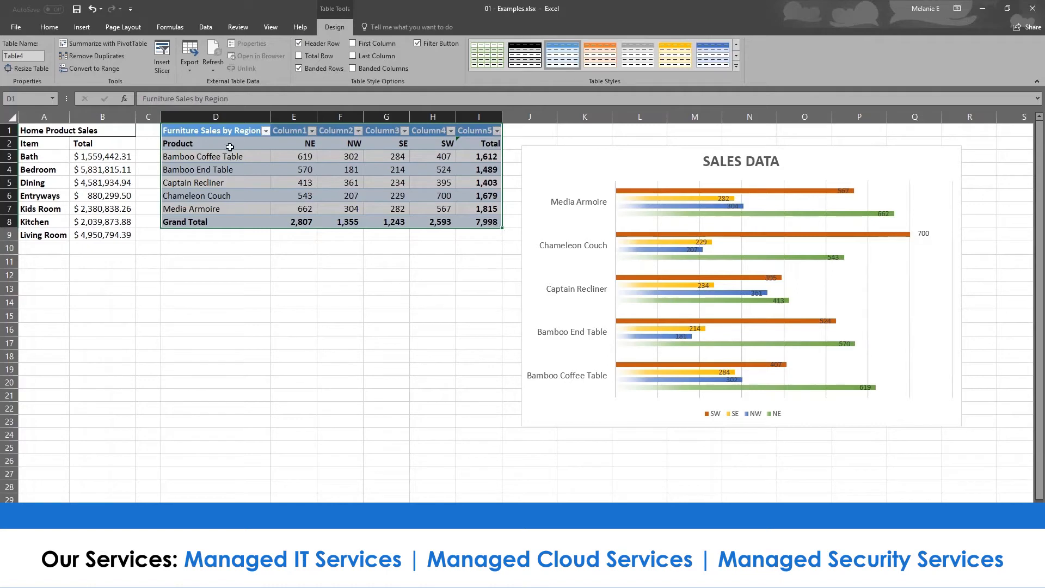
left_click(737, 66)
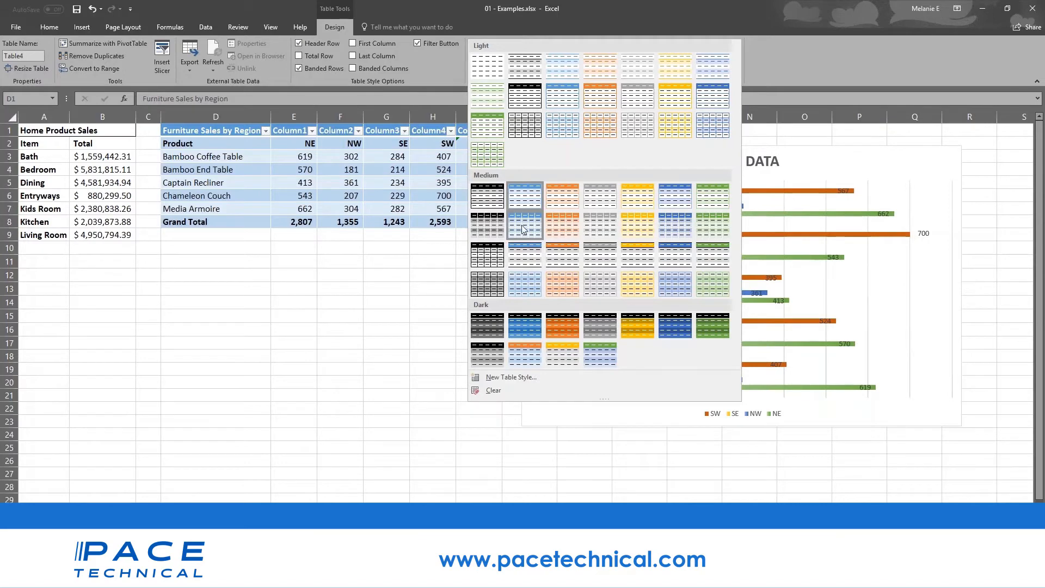
- Apply the orange Medium table style and turn on First Column emphasis for the product names
left_click(569, 260)
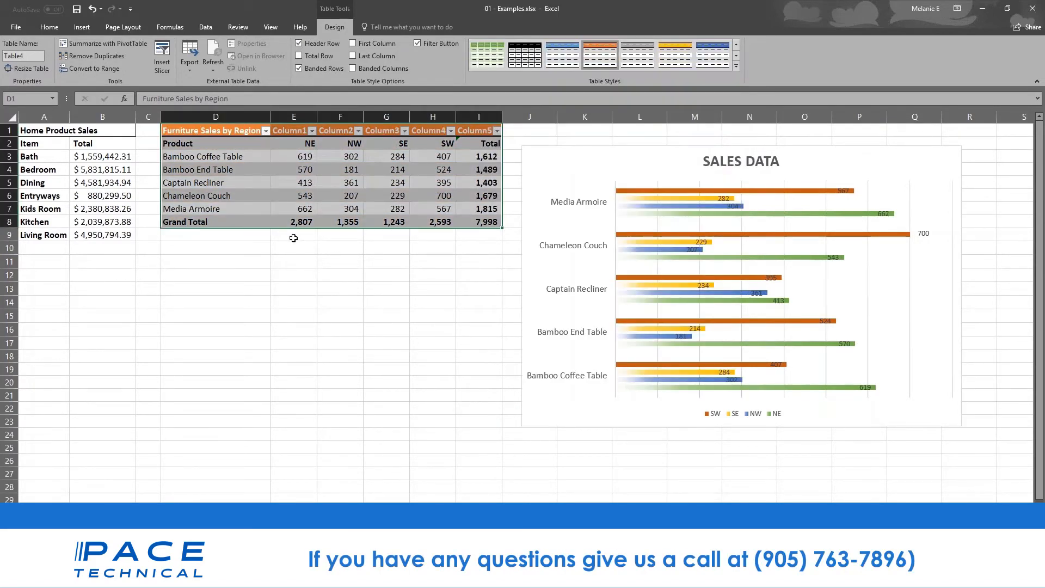
left_click(247, 223)
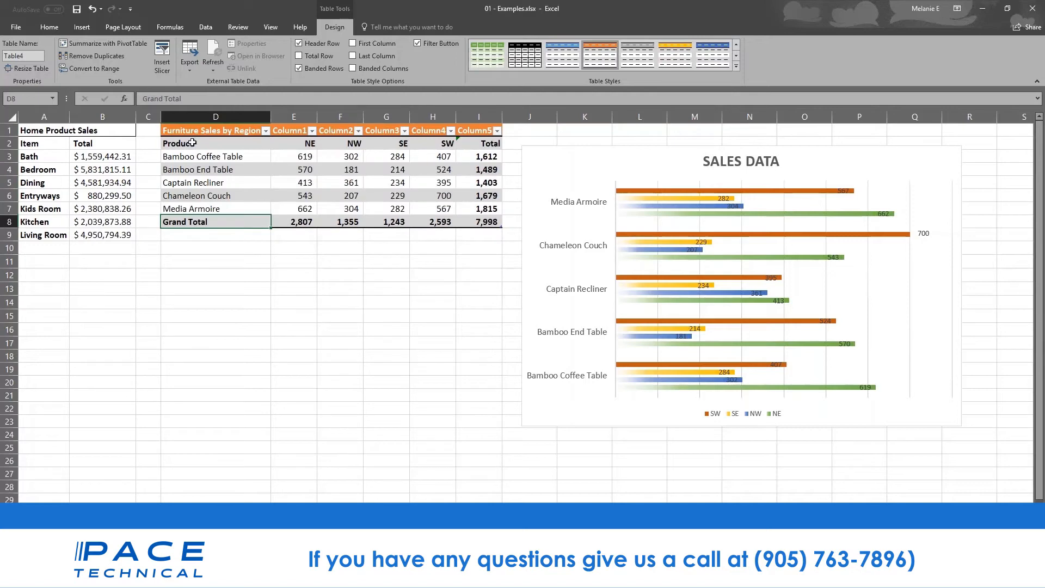
left_click(199, 142)
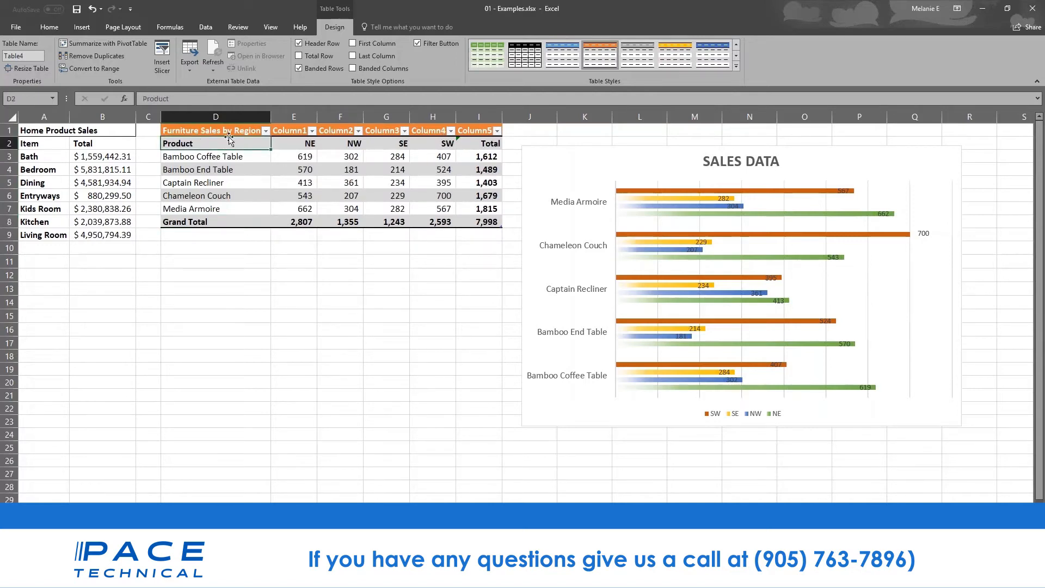
left_click_drag(227, 144, 231, 186)
left_click_drag(231, 185, 231, 222)
left_click(353, 44)
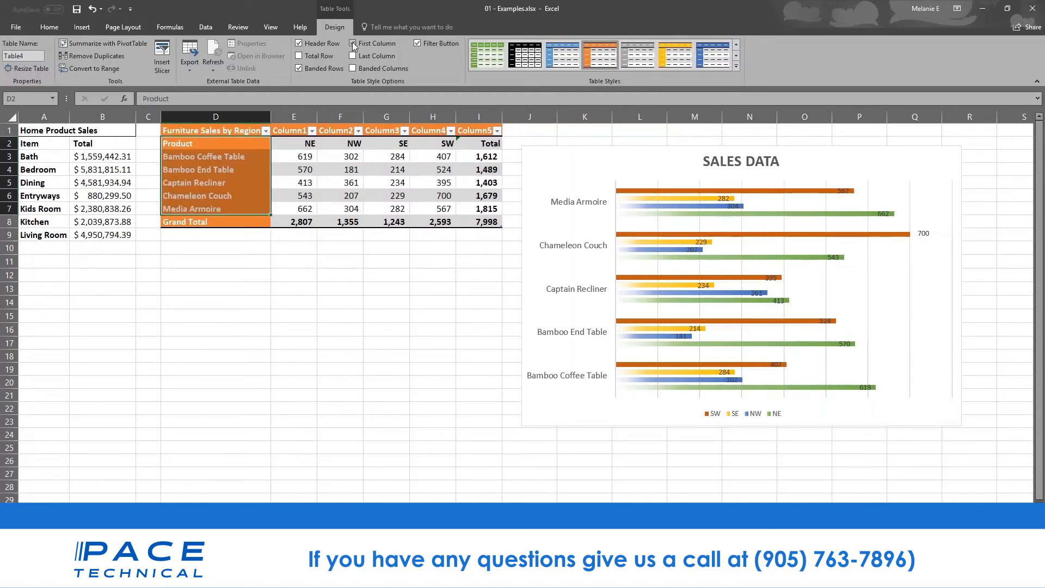
left_click(277, 303)
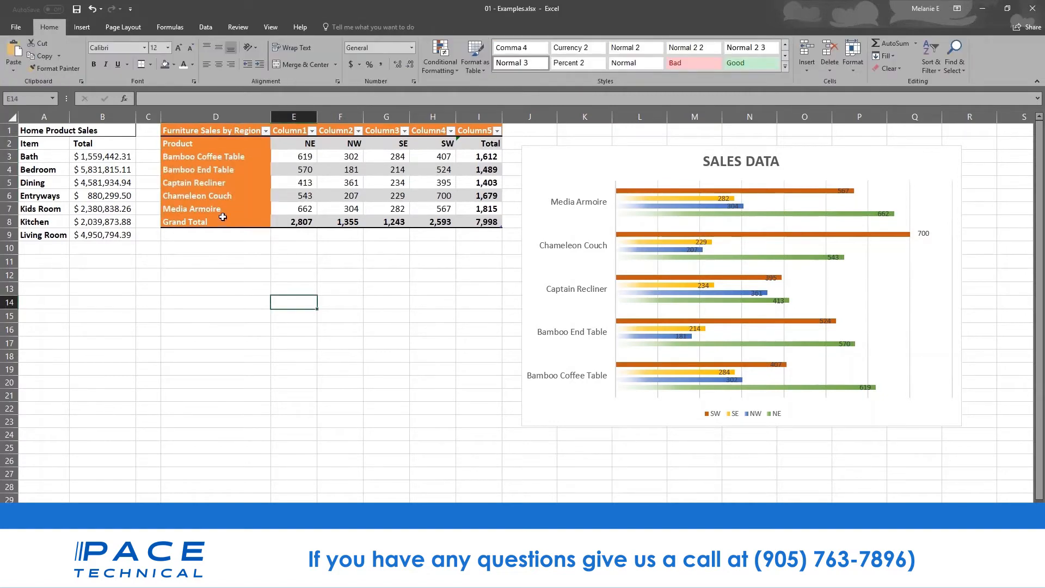
left_click(196, 134)
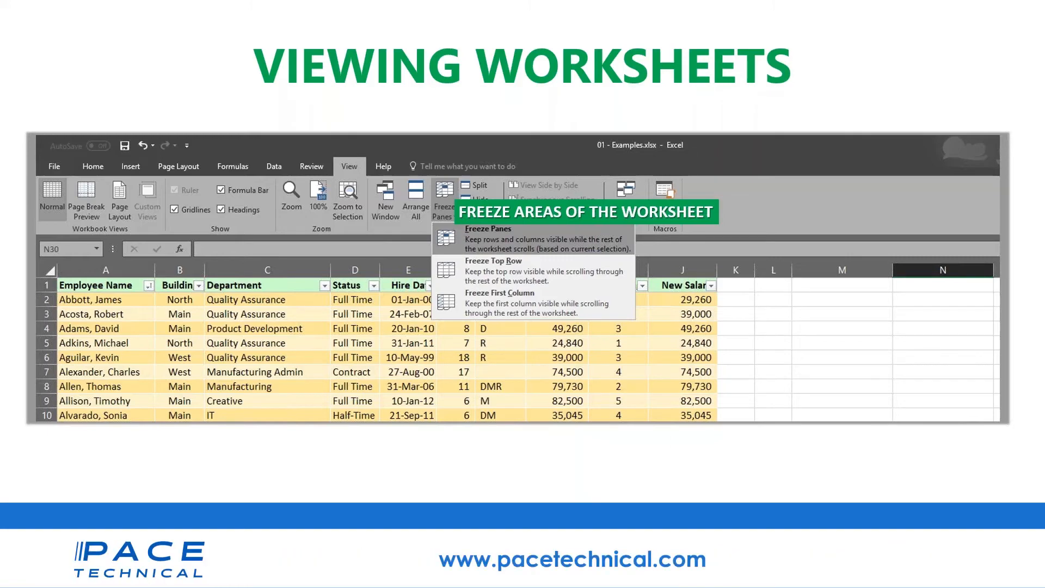
- Switch to the pivotTables.xlsx workbook and scroll through its sales list
mouse_move(292, 576)
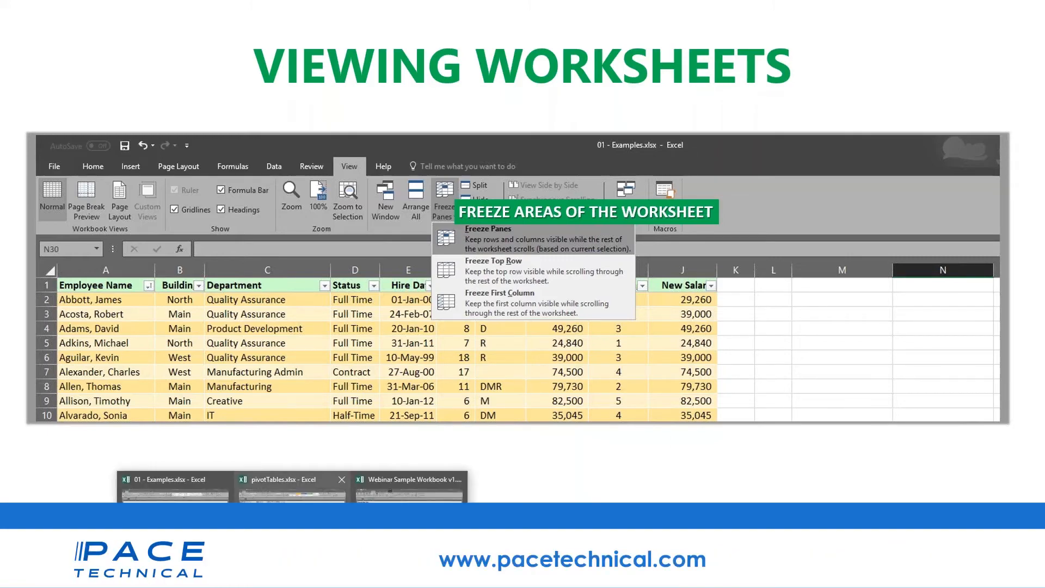
left_click(292, 493)
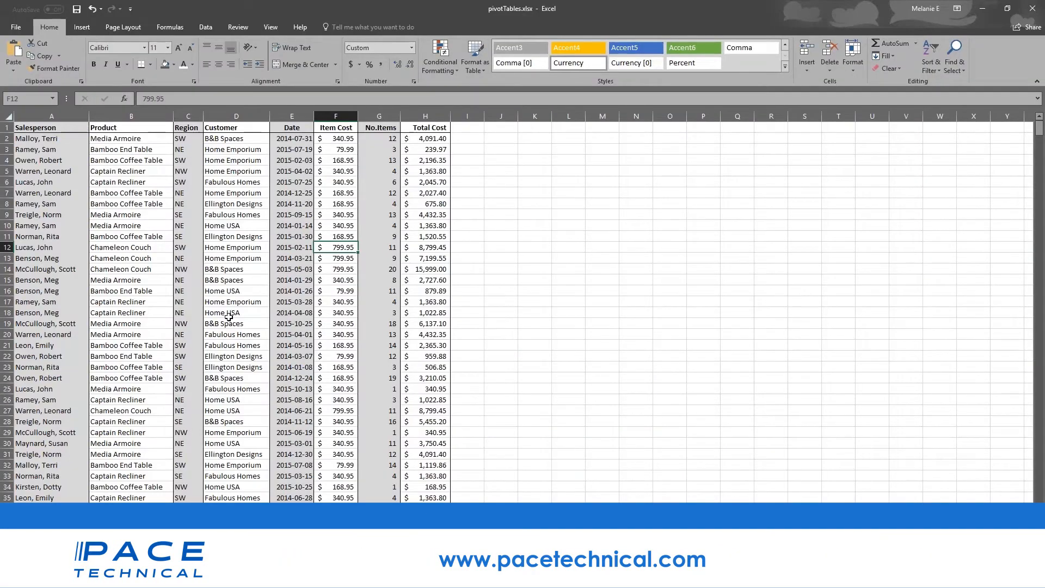
scroll(229, 317, "down", 20)
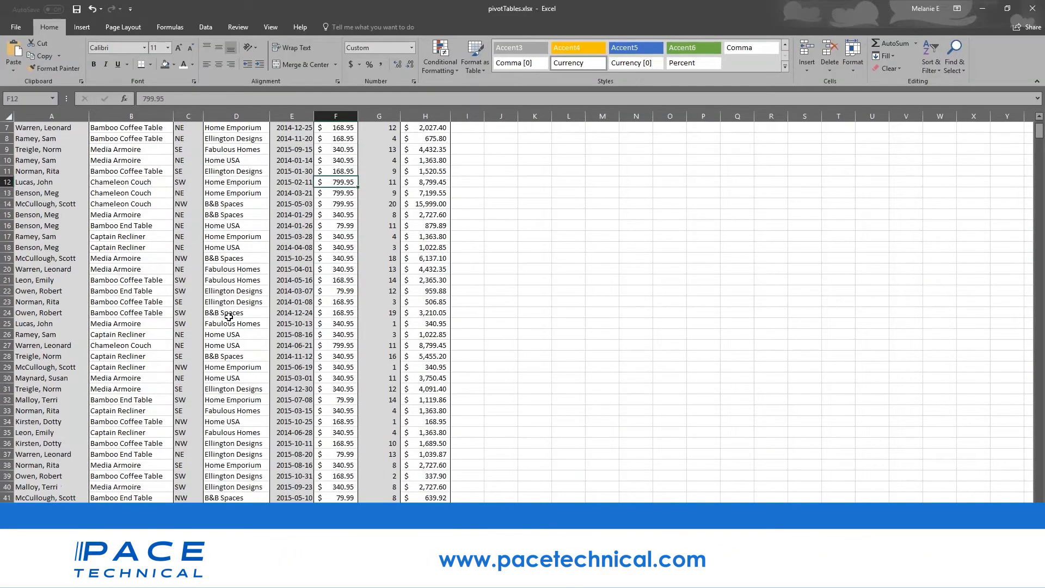
scroll(228, 317, "down", 4)
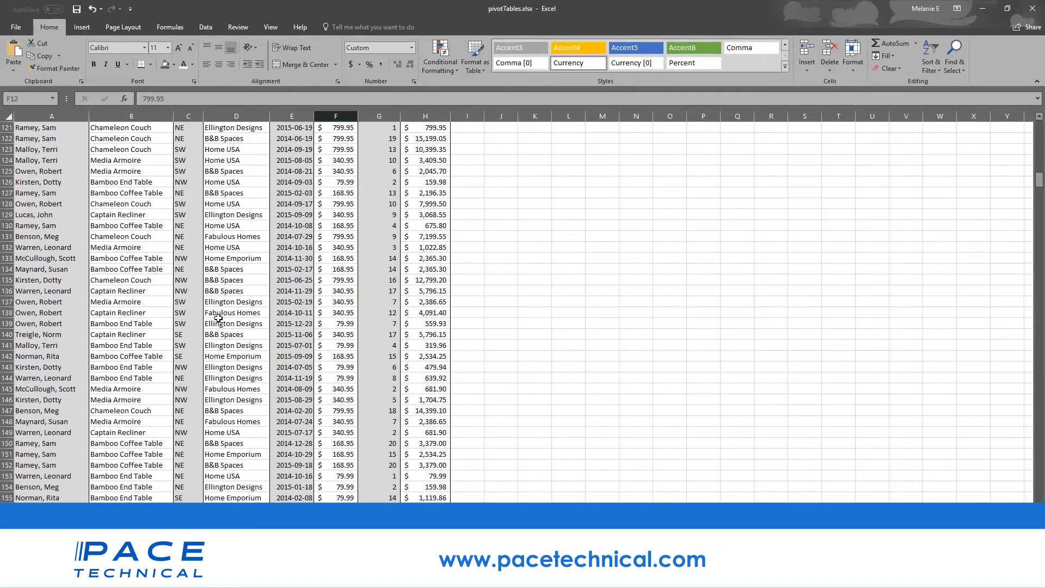
scroll(219, 318, "up", 8)
scroll(219, 319, "up", 6)
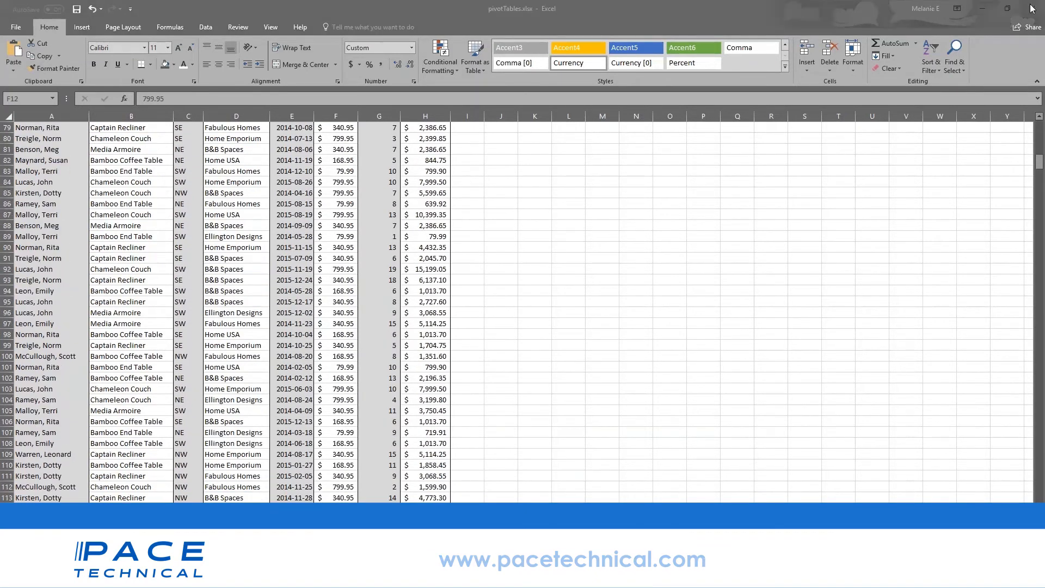
left_click_drag(1039, 160, 1040, 118)
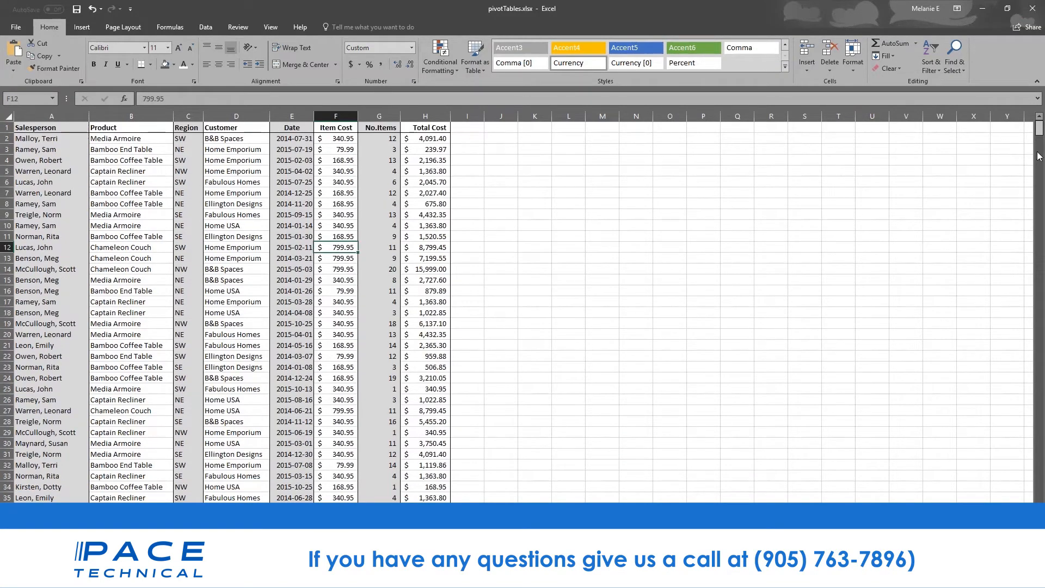
left_click_drag(1040, 156, 1040, 296)
- Check the entries around rows 367–370, then return to the top and select header row 1
left_click(61, 246)
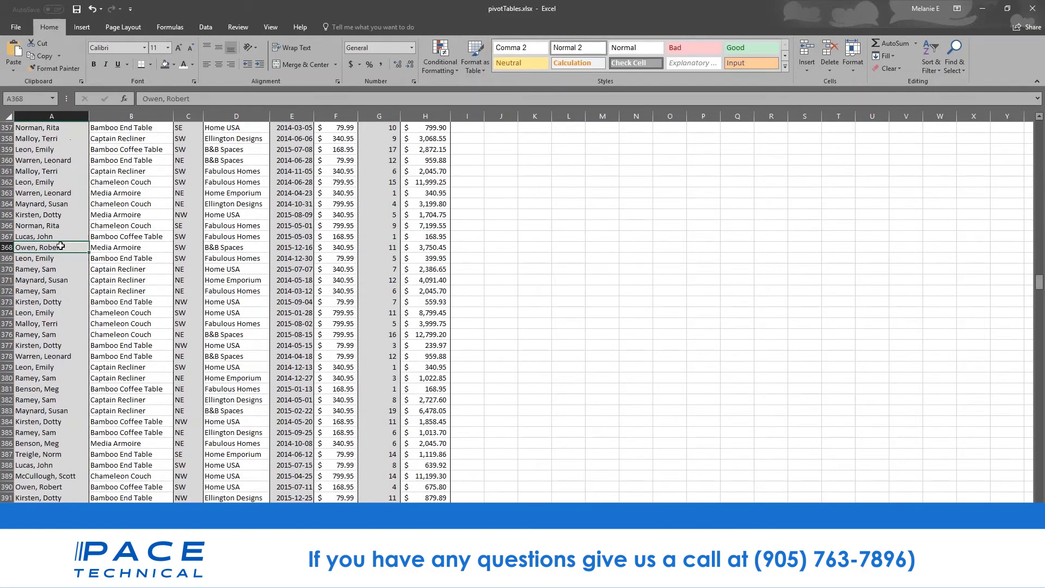
left_click(148, 238)
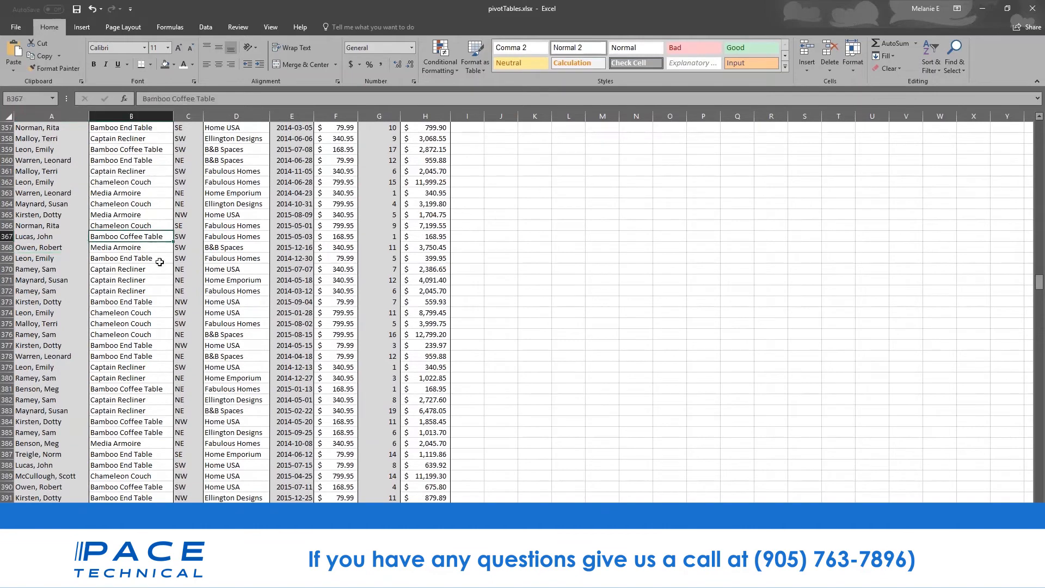
left_click(160, 260)
left_click(257, 267)
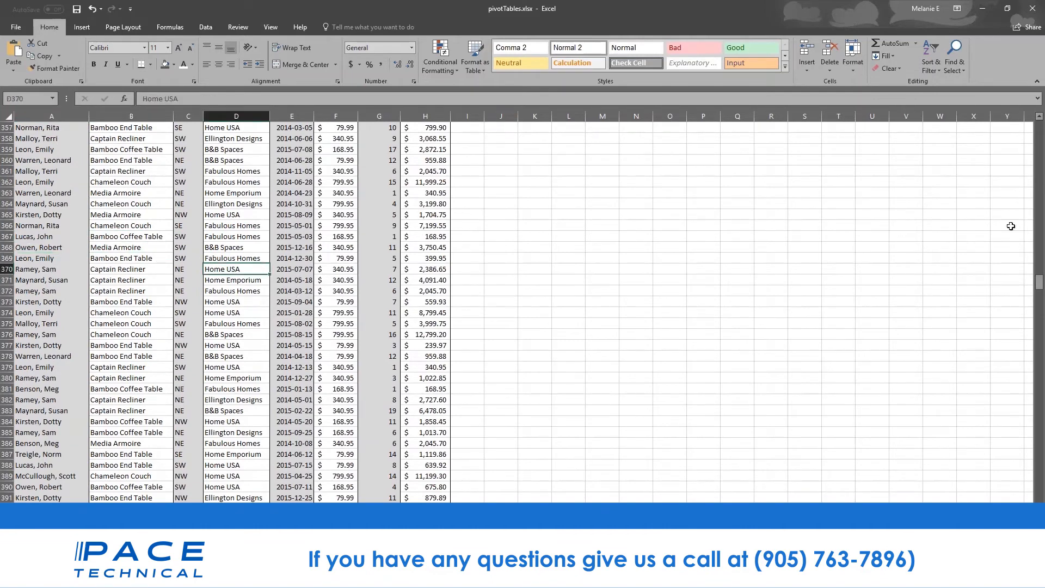
left_click_drag(1040, 282, 1040, 128)
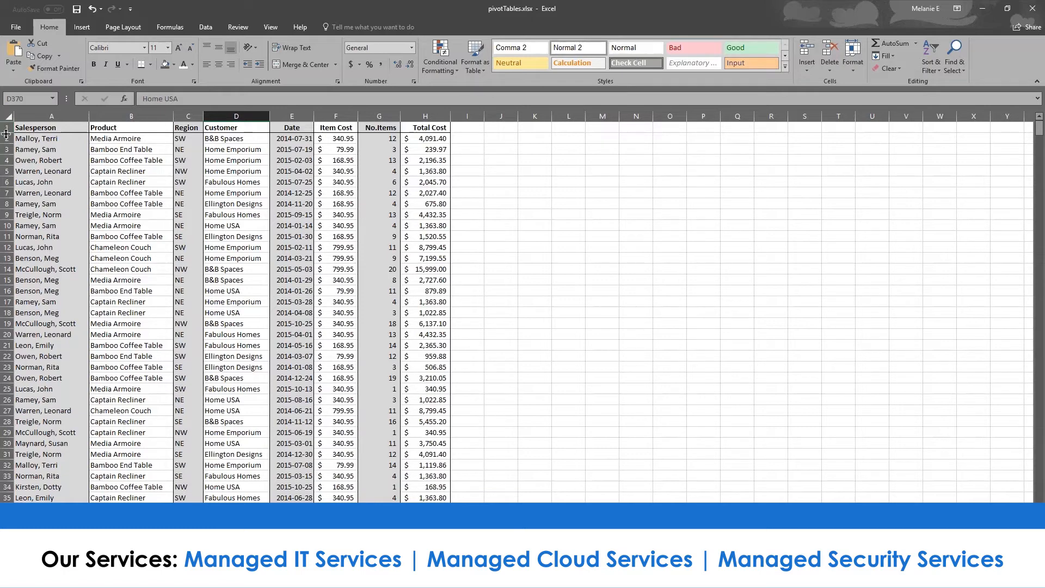
left_click(8, 128)
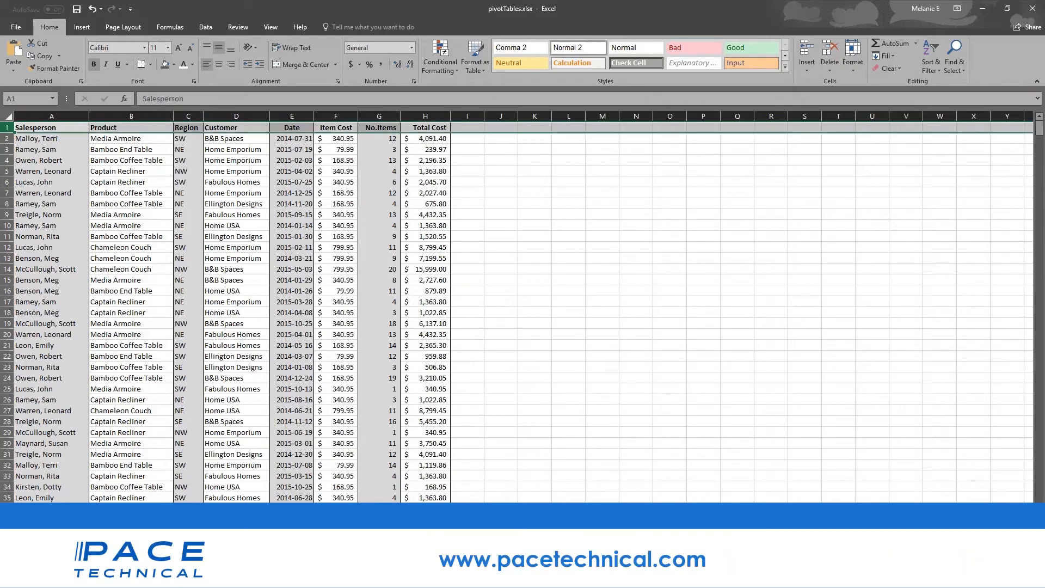
- Freeze the first column so the Salesperson column stays fixed while scrolling
left_click(273, 27)
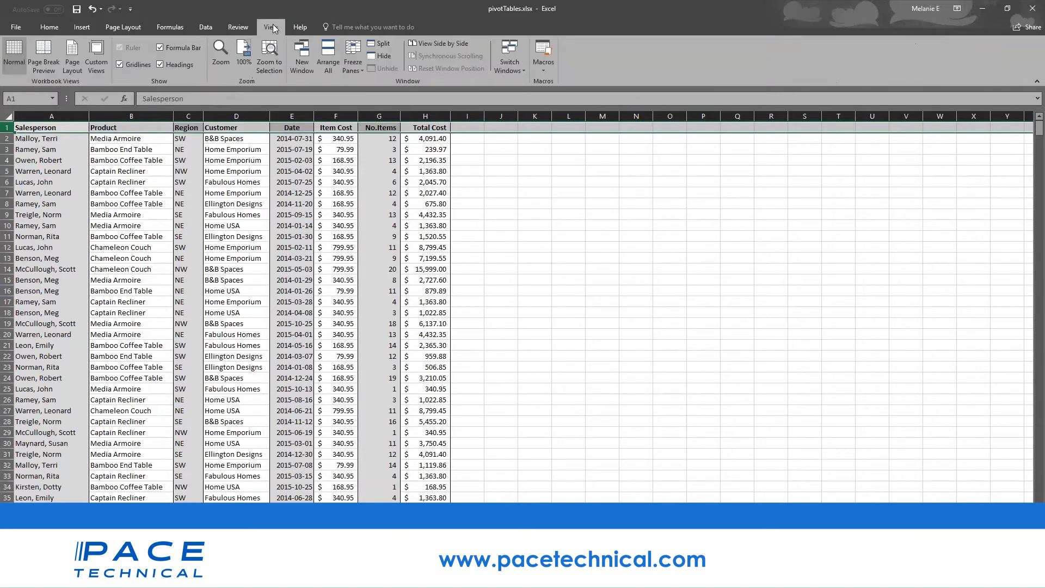
left_click(354, 67)
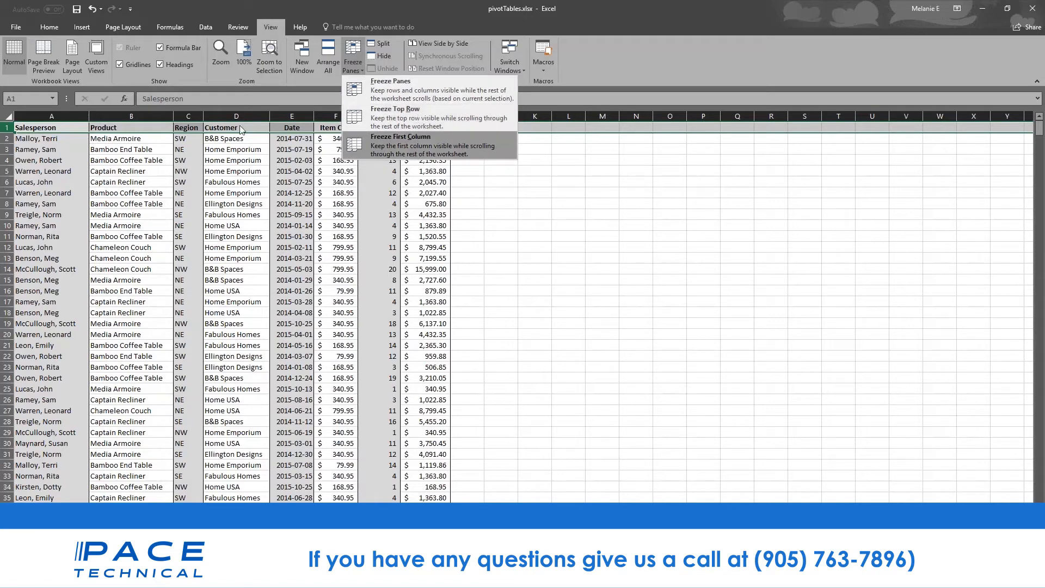
left_click(5, 182)
left_click(40, 172)
left_click(53, 116)
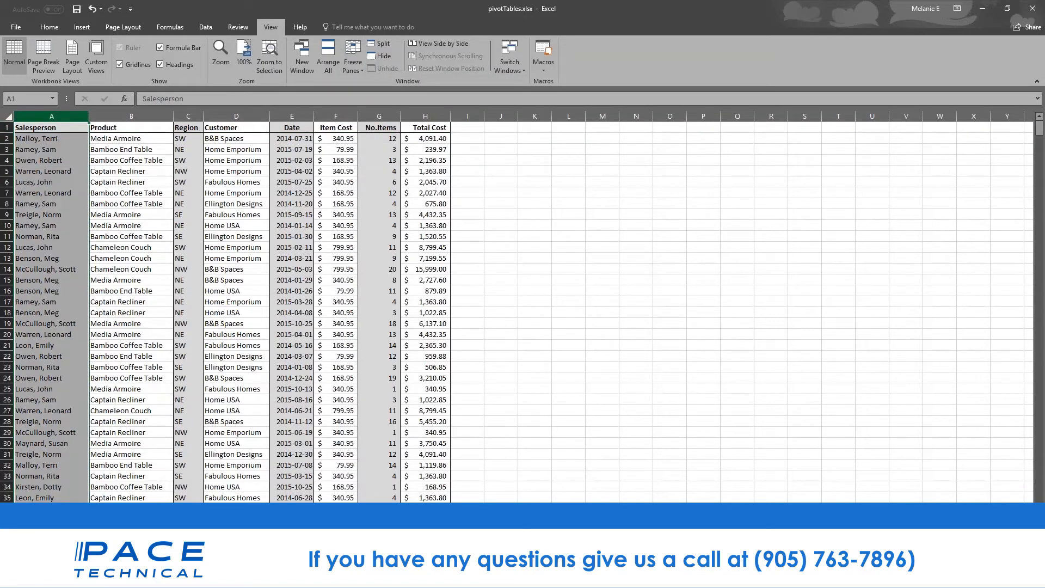
left_click(348, 58)
left_click(353, 146)
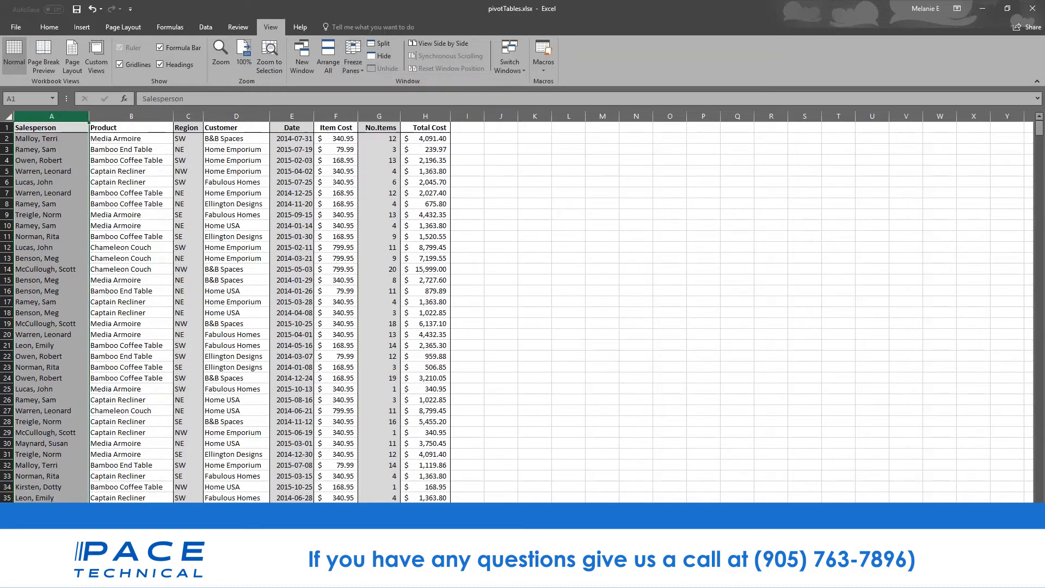
- Widen the Total Cost, No.Items and Item Cost columns
left_click_drag(450, 116, 923, 117)
left_click_drag(402, 116, 654, 116)
left_click_drag(358, 116, 444, 116)
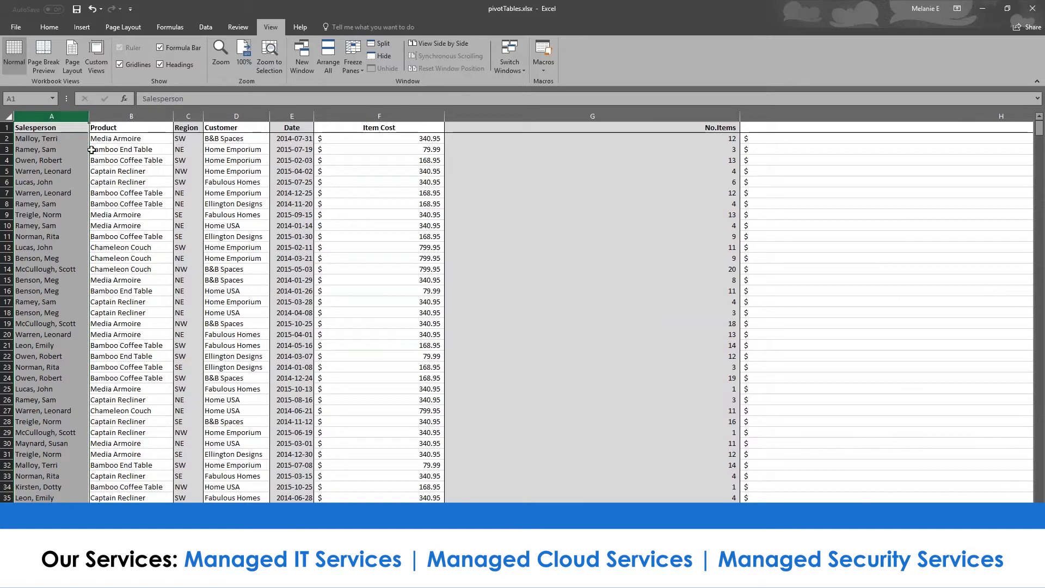
- Freeze the top row so the sales header stays visible, then return to the top
left_click(20, 125)
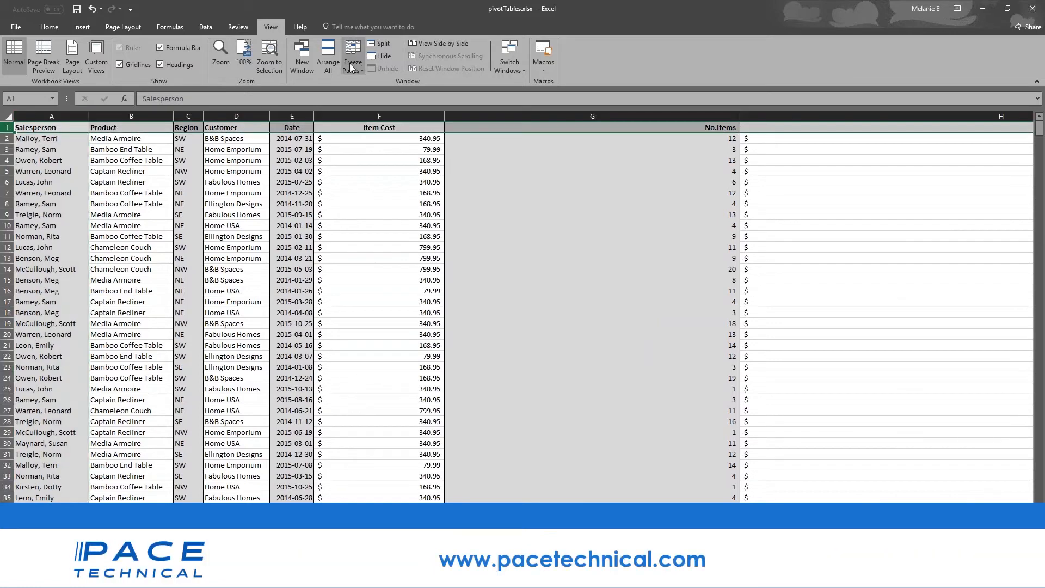
left_click(351, 63)
left_click(370, 119)
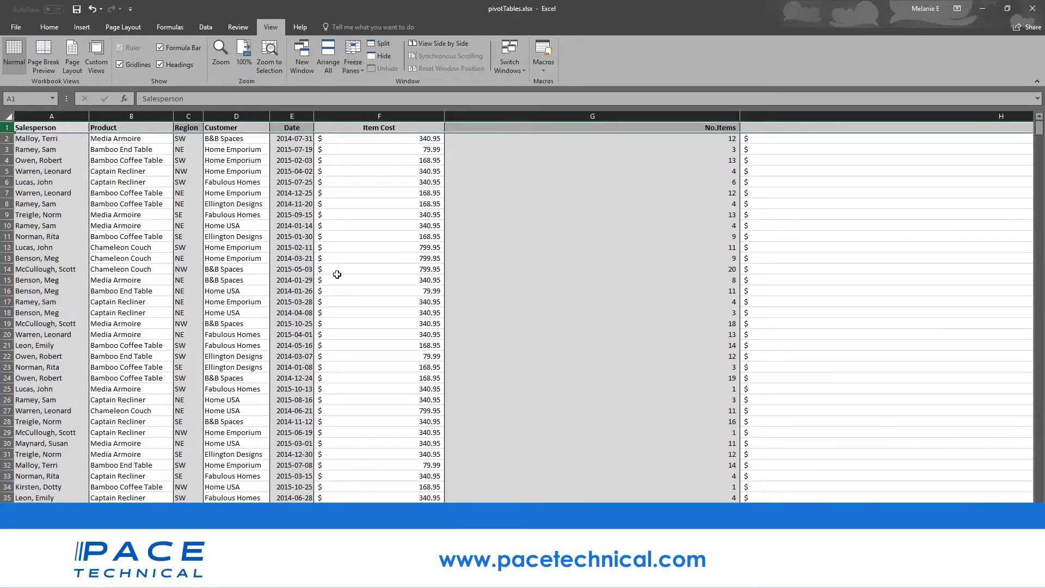
left_click(486, 323)
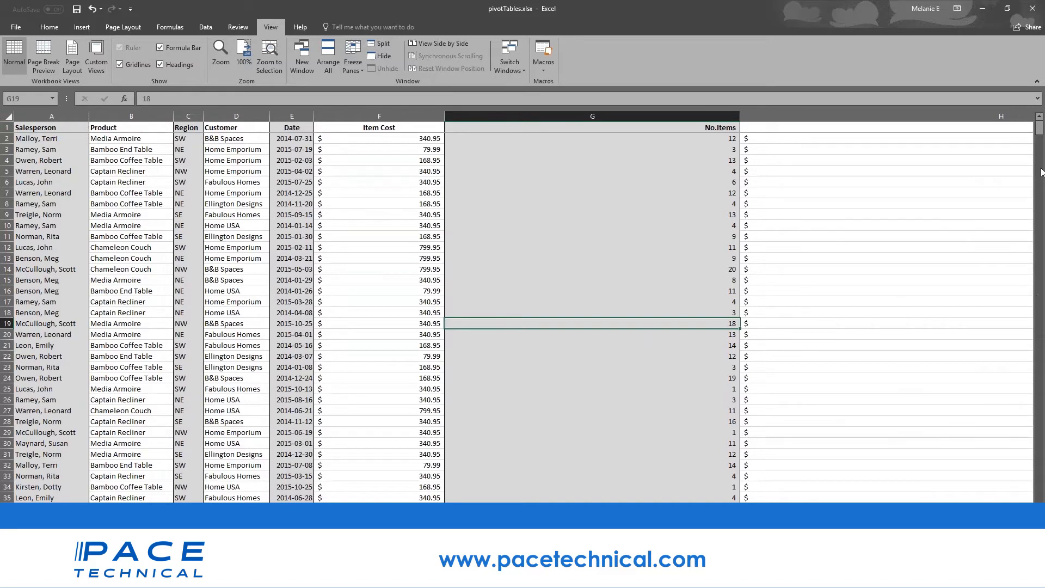
mouse_move(1040, 137)
left_mouse_down()
mouse_move(1040, 329)
mouse_move(1040, 131)
left_mouse_up()
left_click(70, 127)
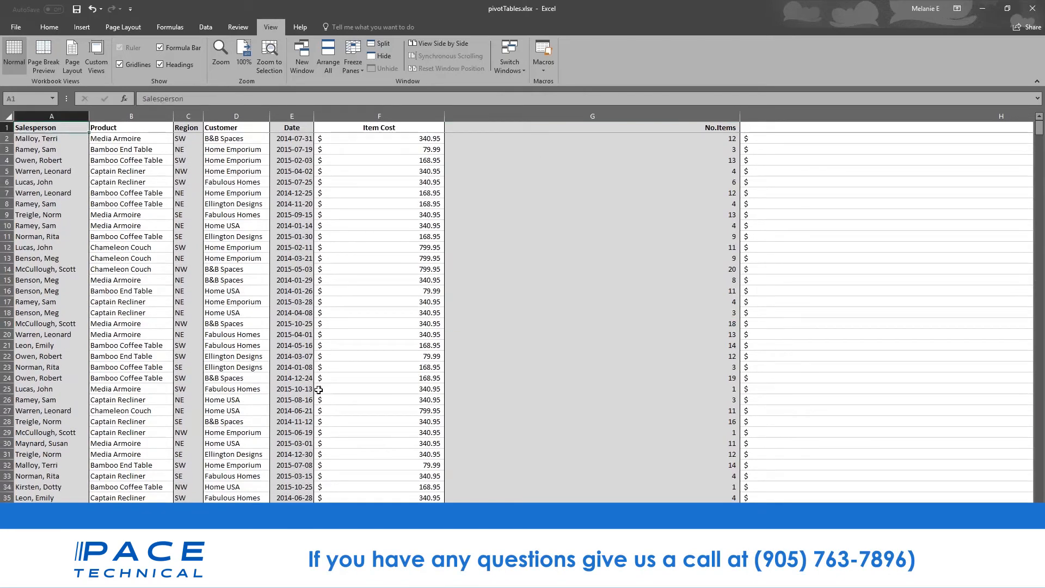
- Scroll to confirm the frozen header, then narrow Item Cost and No.Items so Total Cost shows
left_click(334, 335)
scroll(316, 370, "down", 6)
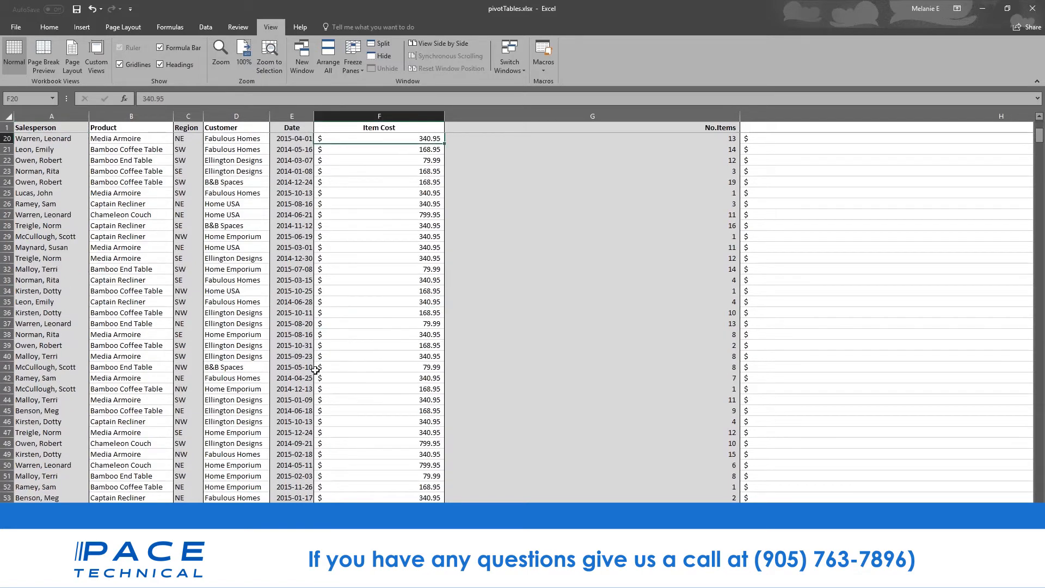
scroll(316, 370, "up", 4)
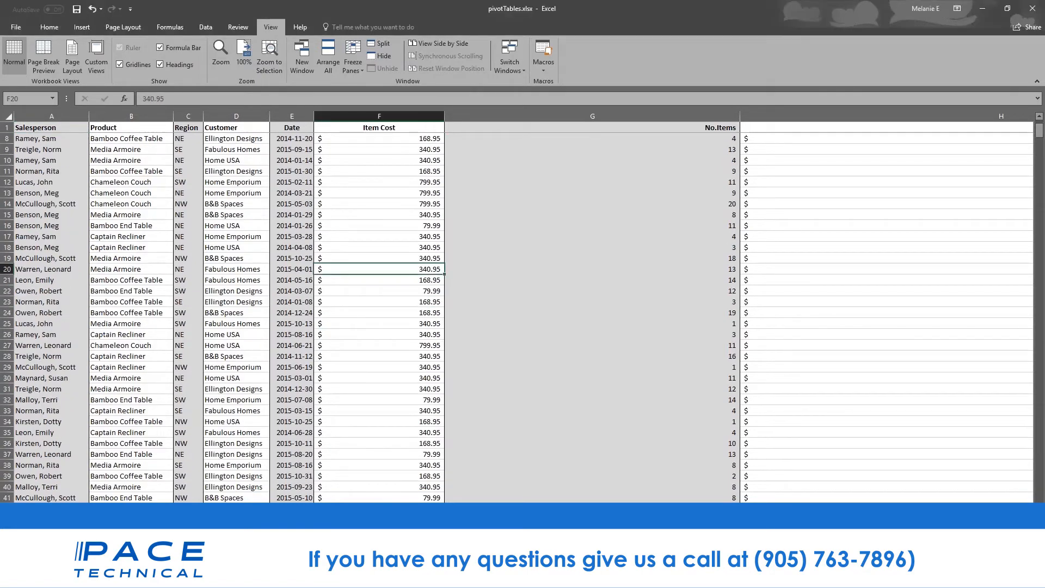
left_click(240, 367)
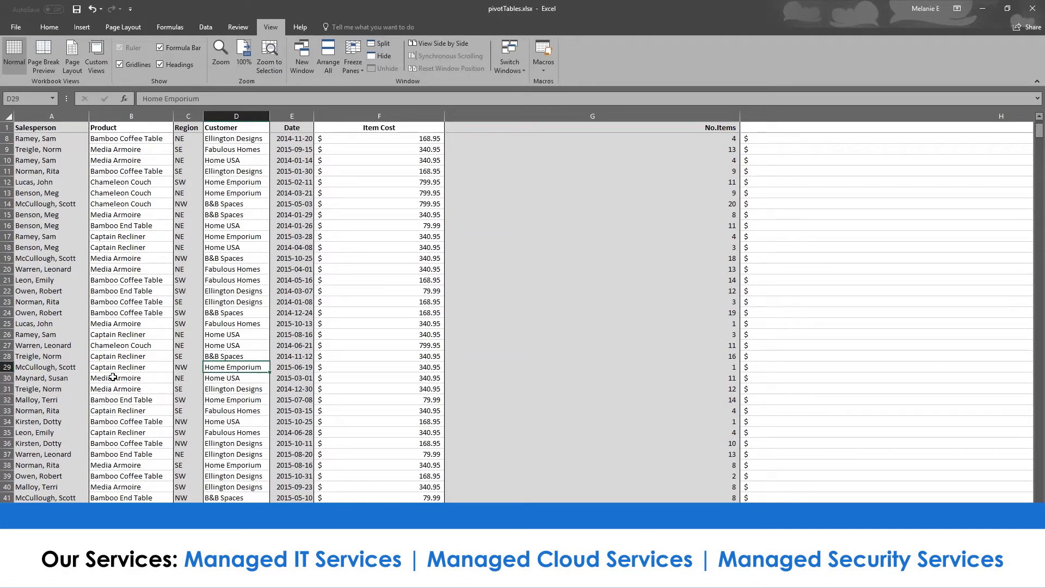
scroll(113, 377, "down", 12)
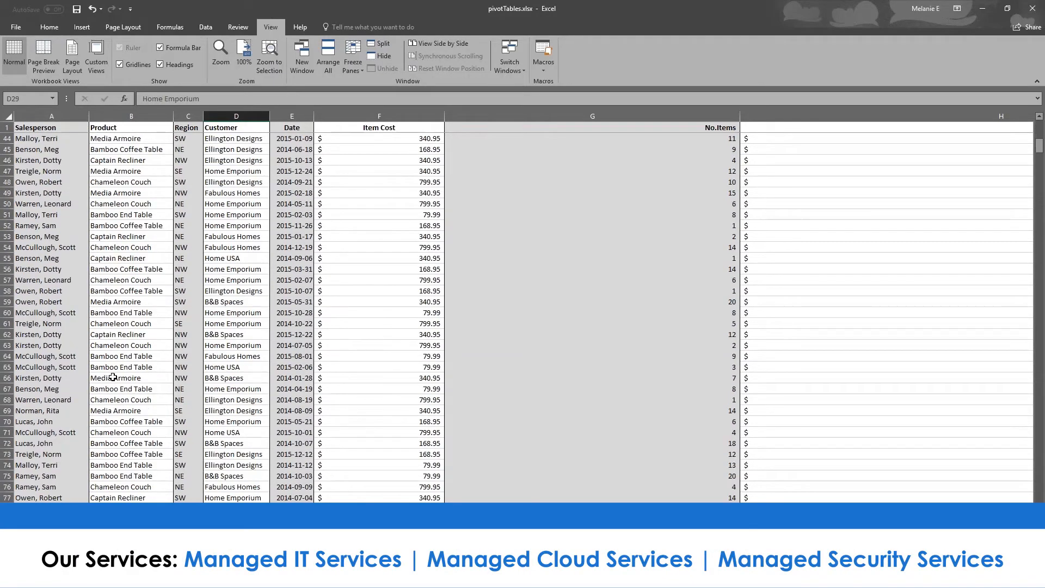
scroll(113, 377, "down", 3)
scroll(53, 415, "up", 1)
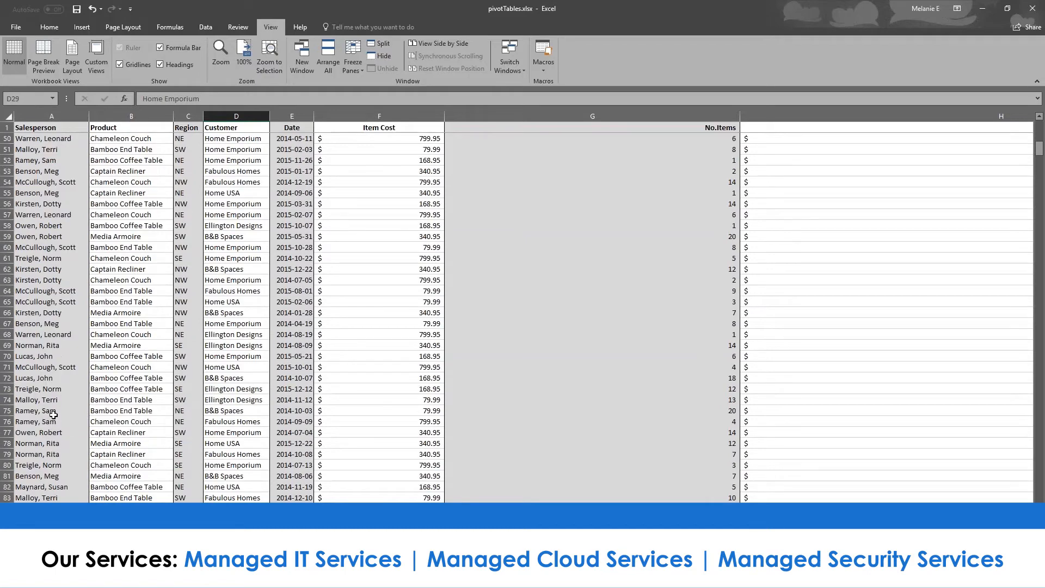
scroll(53, 415, "up", 9)
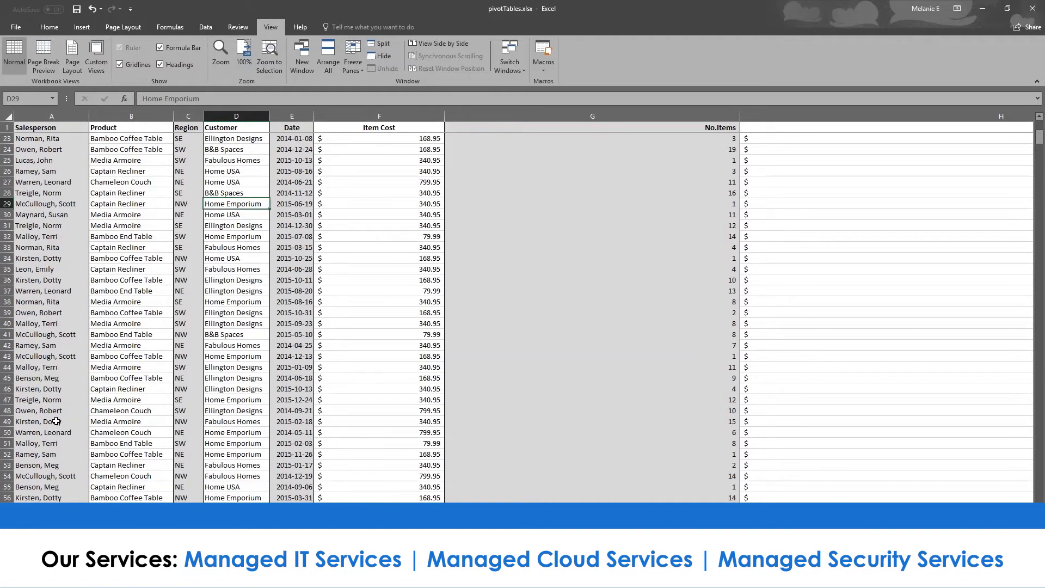
scroll(56, 421, "up", 2)
left_click_drag(444, 116, 388, 116)
left_click_drag(684, 116, 478, 106)
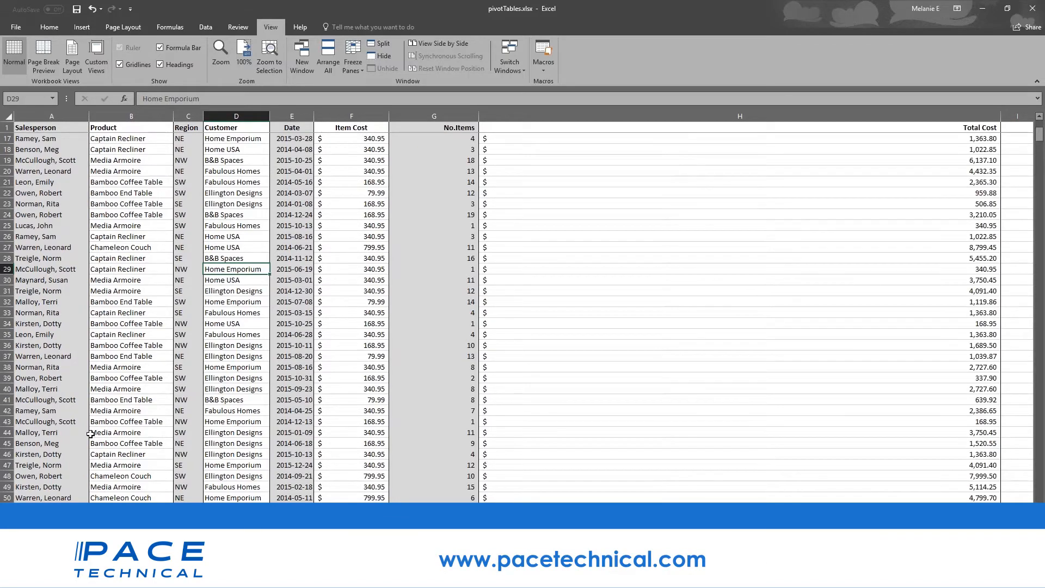
- Try splitting the sheet into panes at row 110, then select row 106
scroll(90, 434, "down", 20)
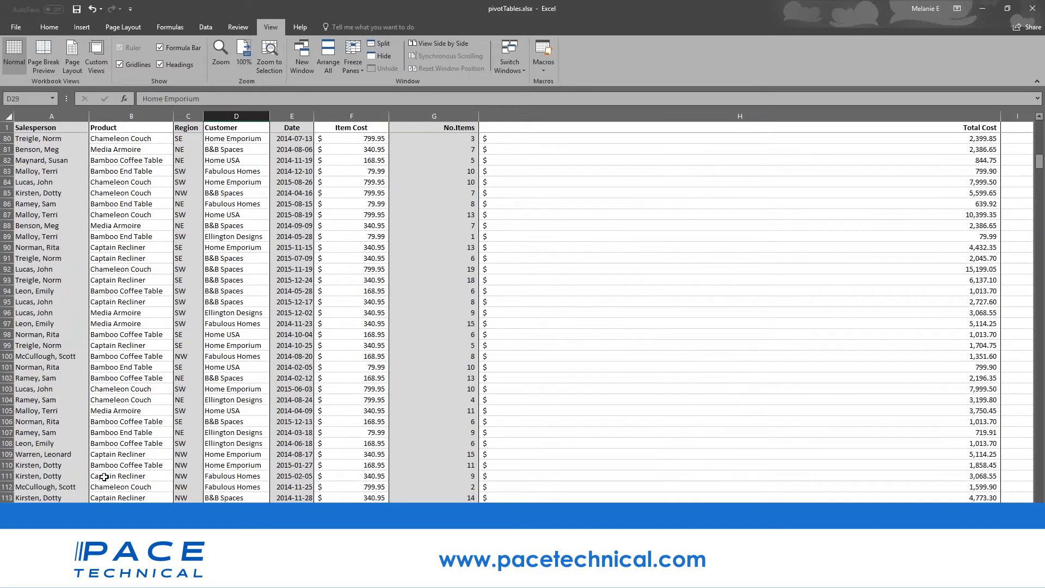
scroll(104, 477, "down", 2)
left_click(6, 400)
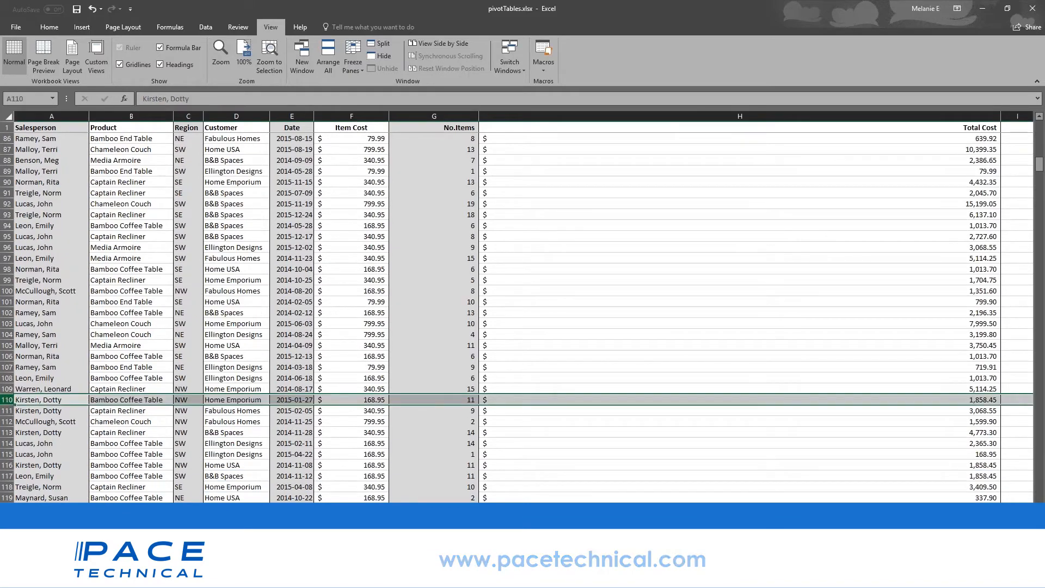
left_click(373, 49)
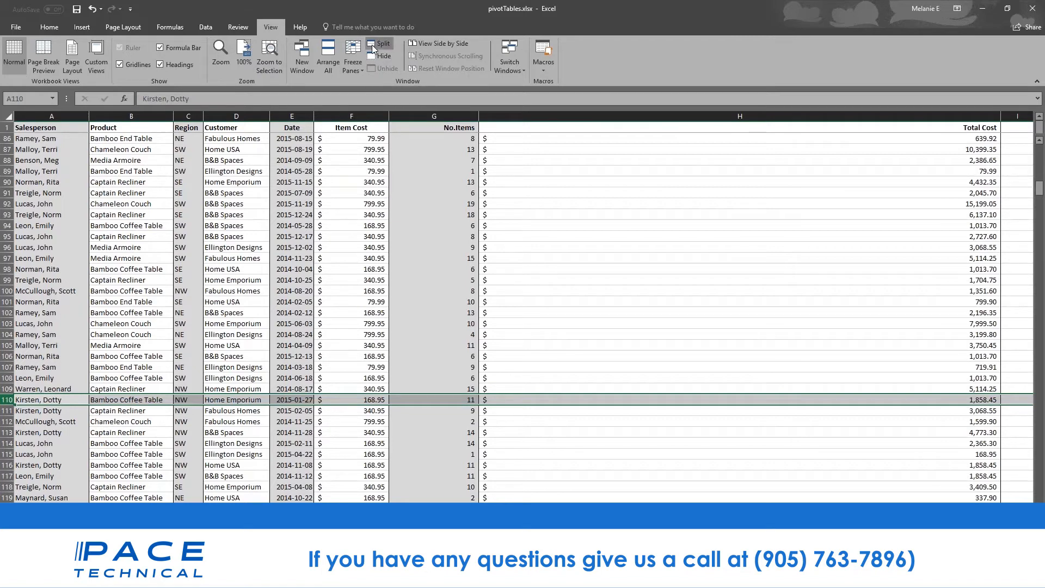
left_click(453, 356)
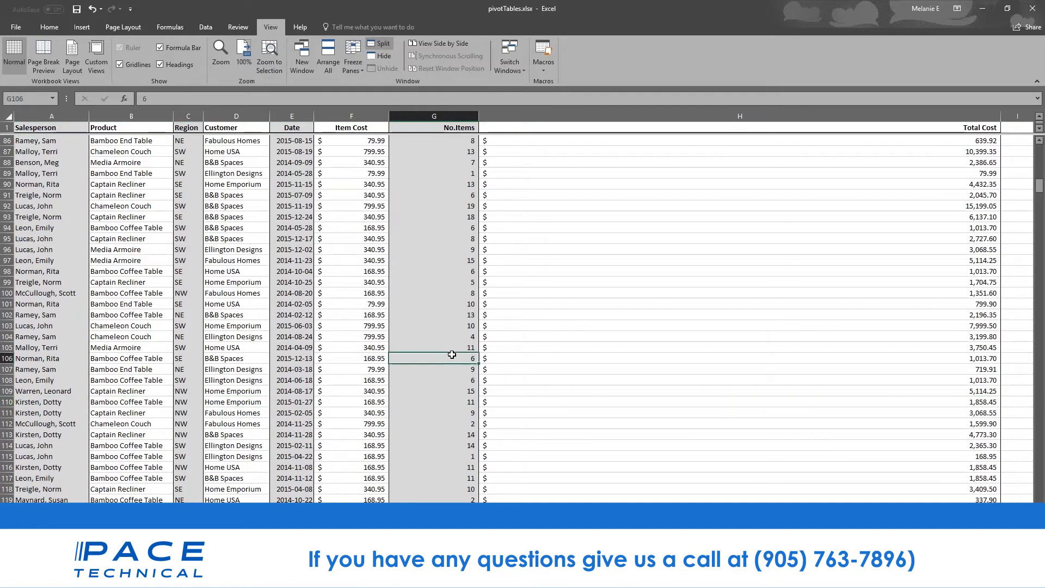
scroll(201, 426, "down", 1)
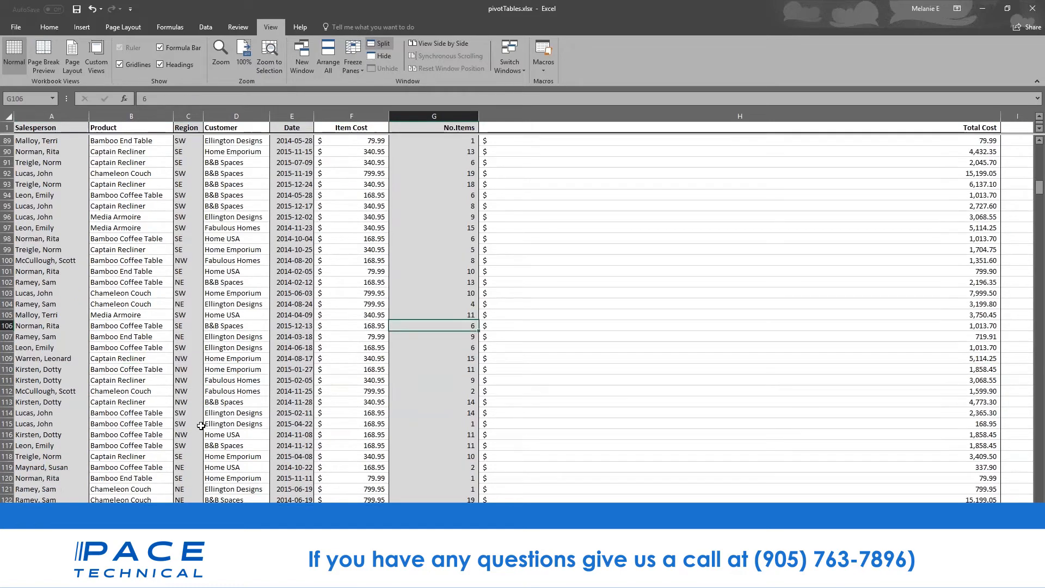
scroll(201, 426, "down", 6)
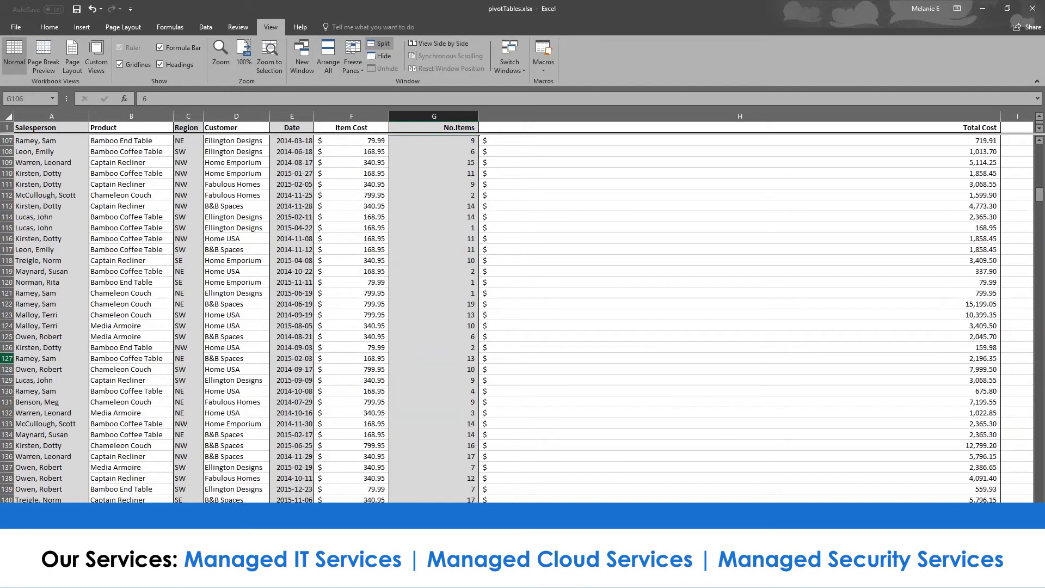
scroll(201, 426, "up", 6)
left_click(6, 326)
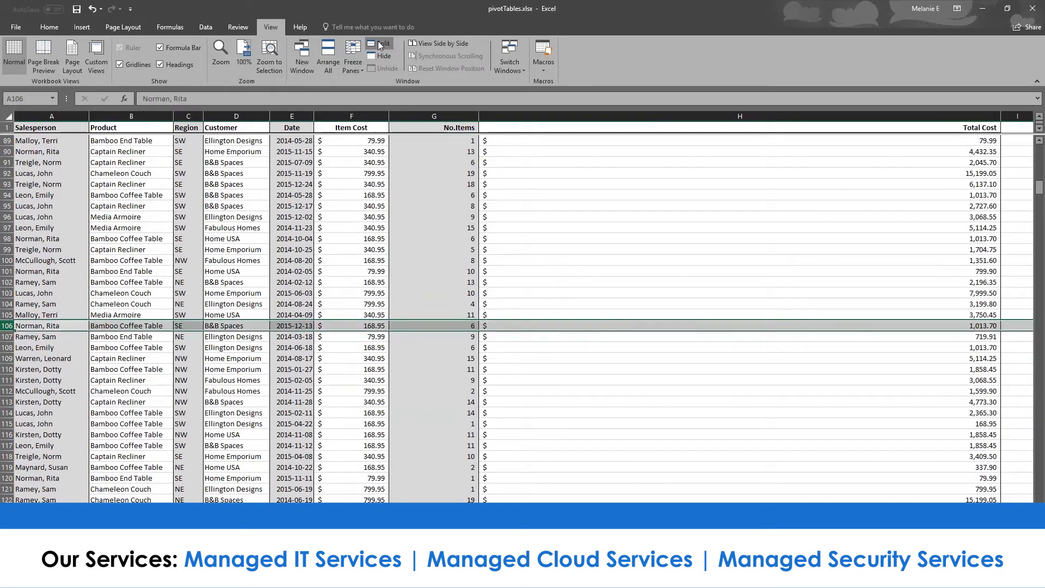
- Redo the pane split so the sheet divides between rows 18 and 19
left_click(380, 45)
left_click(380, 44)
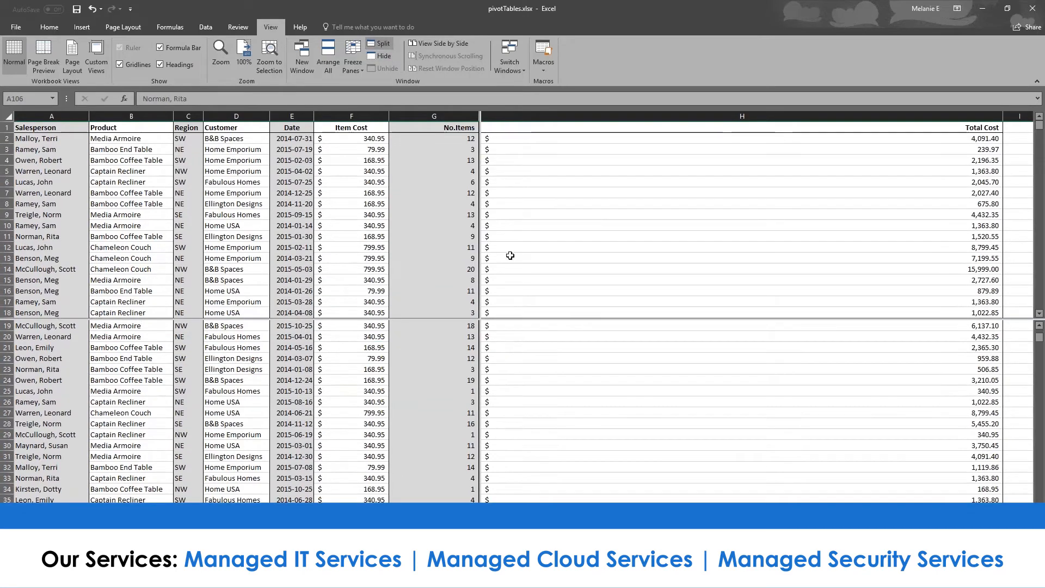
left_click(493, 224)
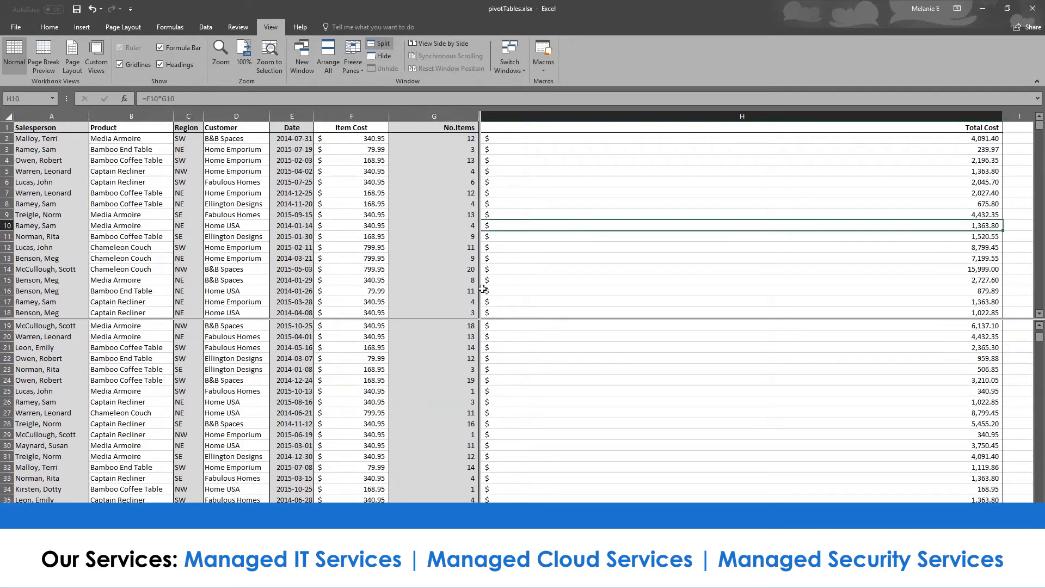
left_click(451, 325)
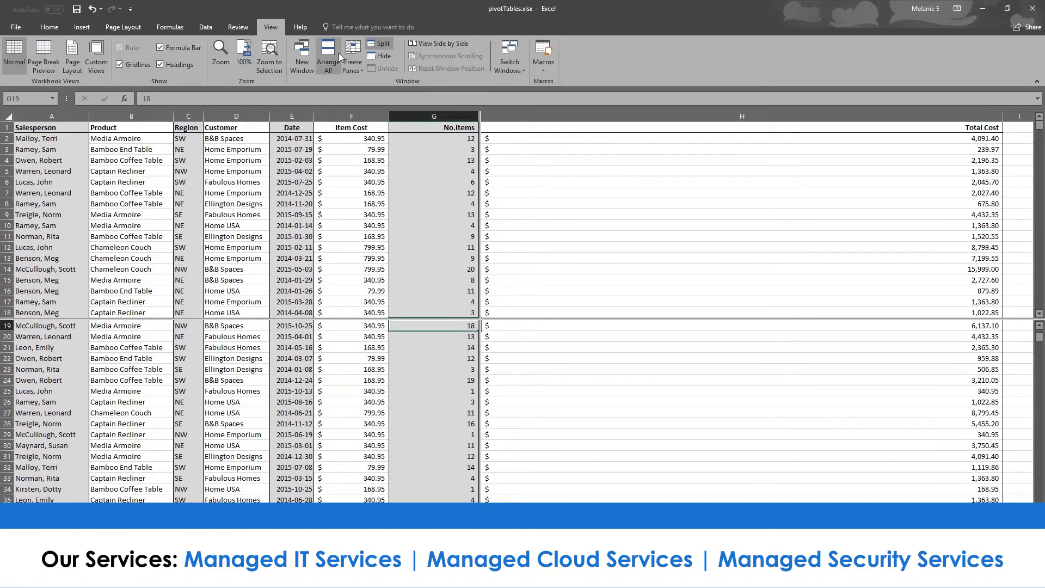
left_click(352, 61)
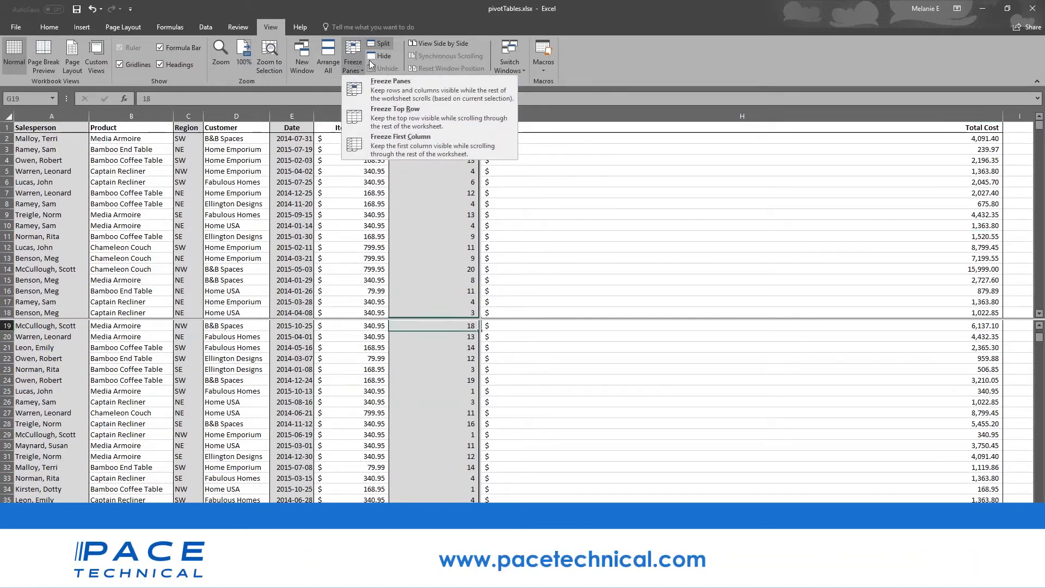
left_click(581, 142)
- Scroll the upper and lower panes independently, selecting cells E12, C54, A55 and A97
scroll(433, 408, "up", 5)
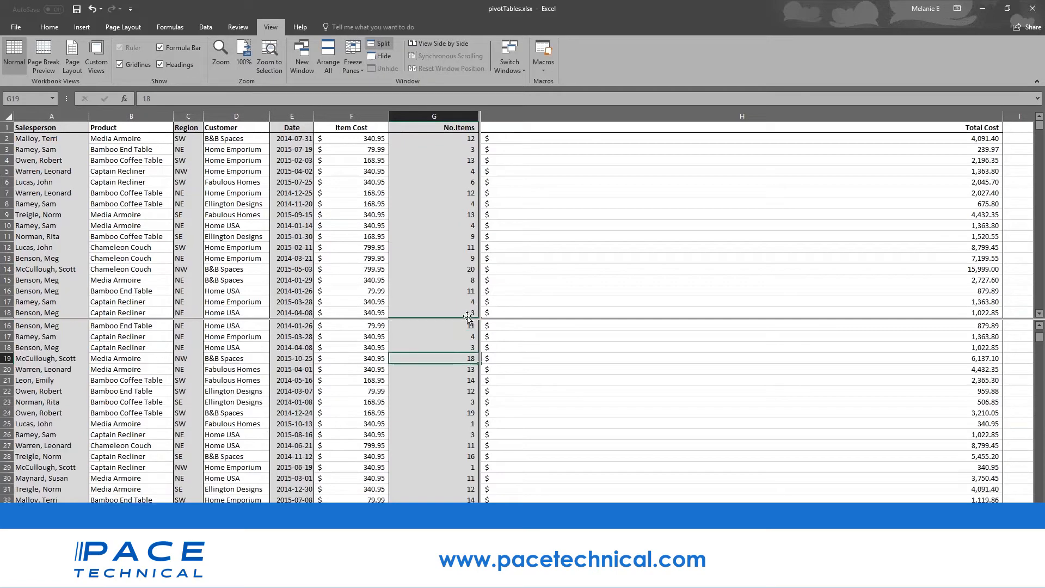
scroll(432, 436, "down", 4)
scroll(433, 436, "up", 5)
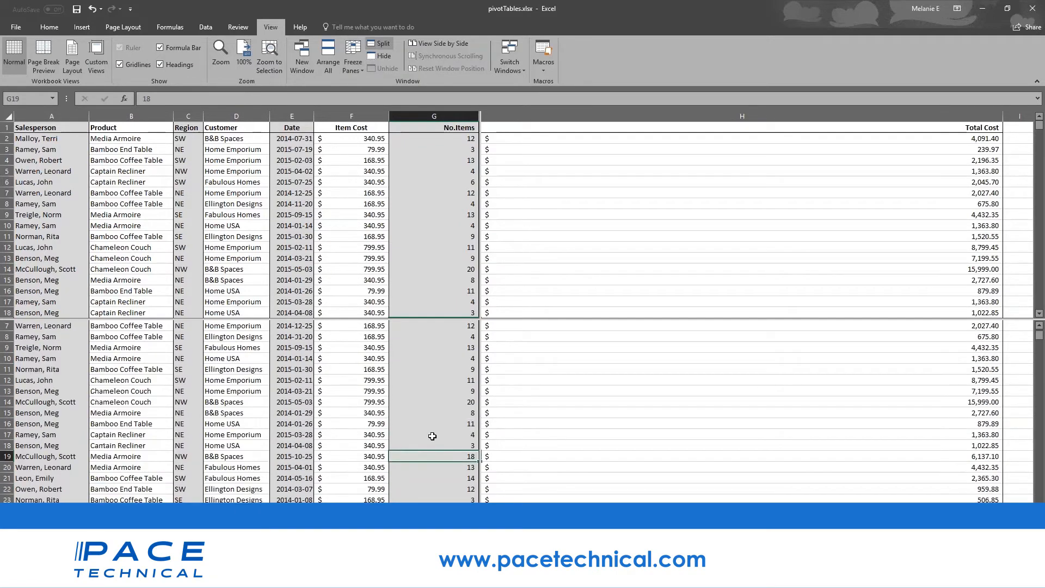
scroll(433, 436, "down", 13)
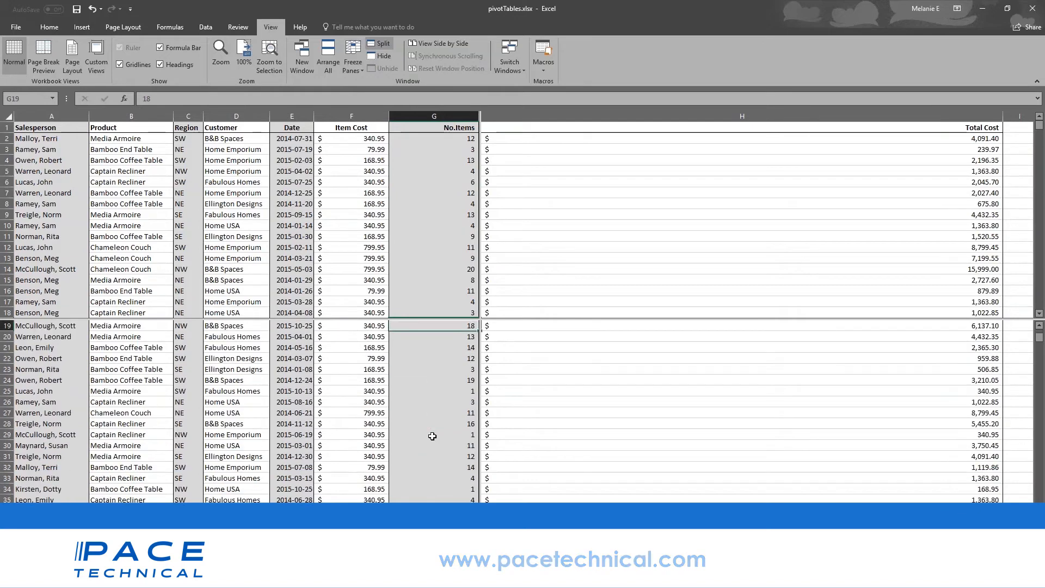
scroll(432, 436, "down", 20)
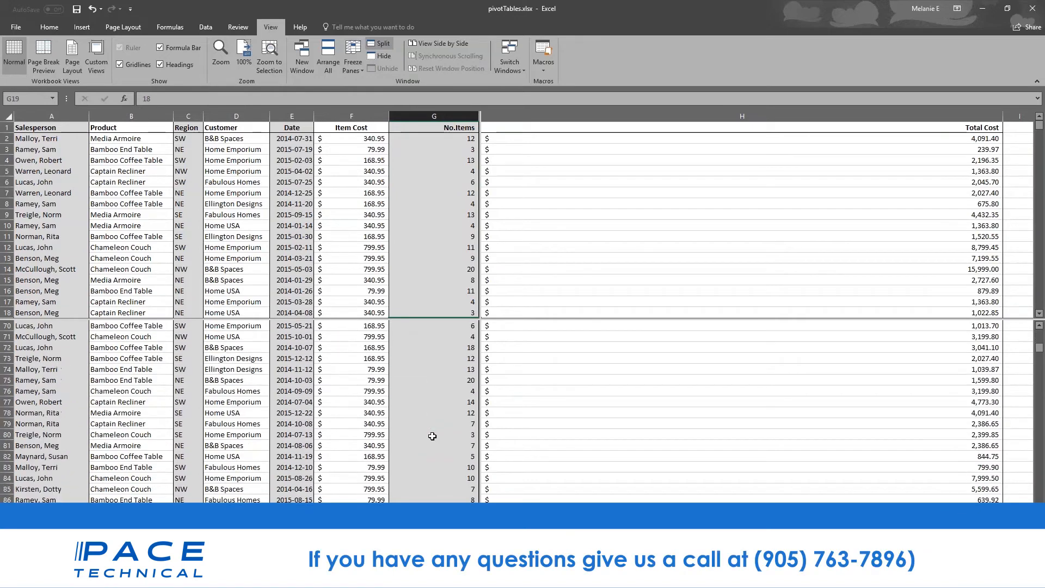
scroll(432, 436, "up", 4)
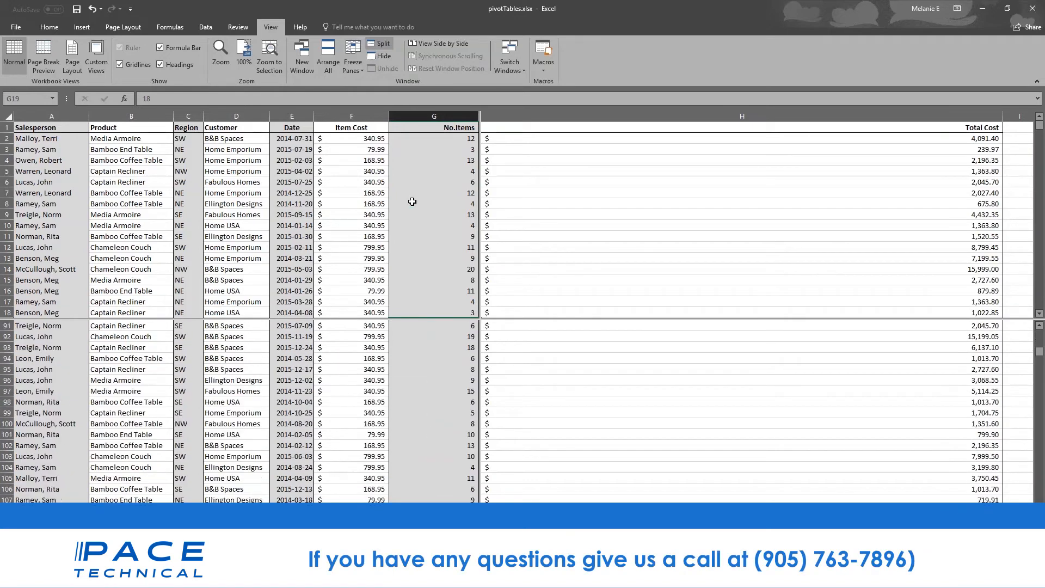
left_click(296, 243)
scroll(297, 243, "down", 15)
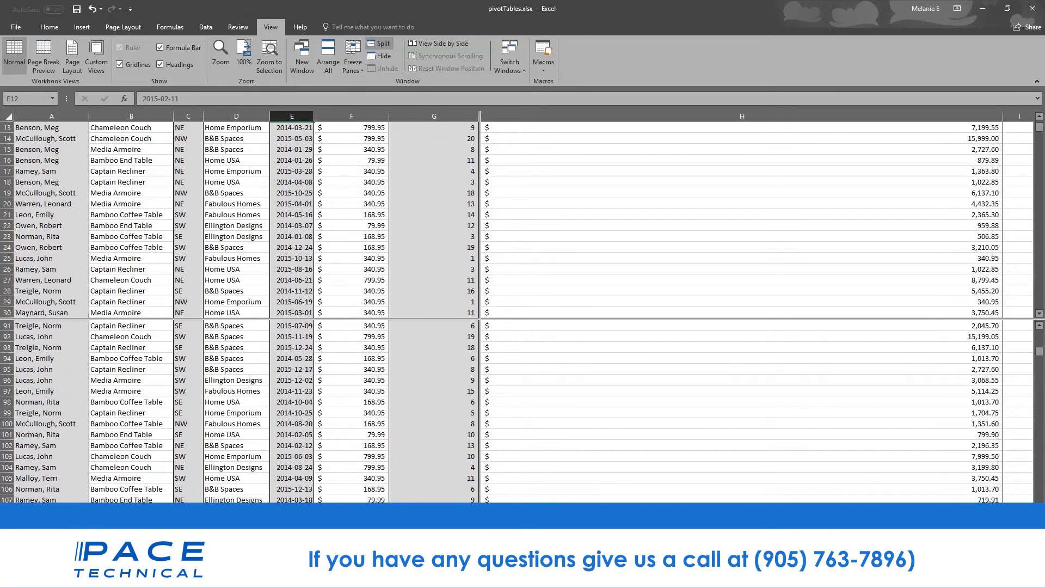
left_click(188, 215)
left_click(20, 223)
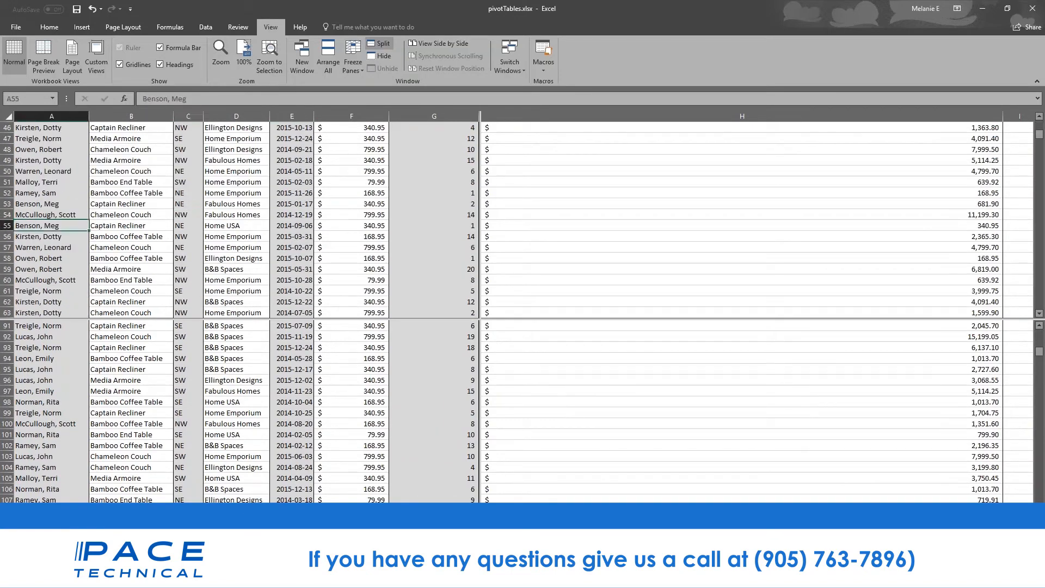
scroll(65, 275, "up", 4)
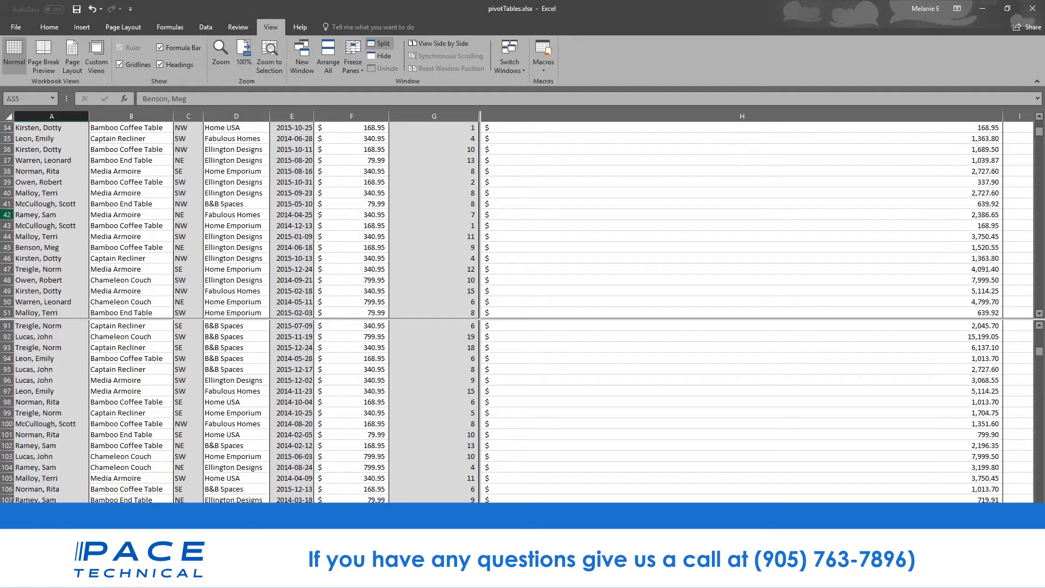
left_click(16, 391)
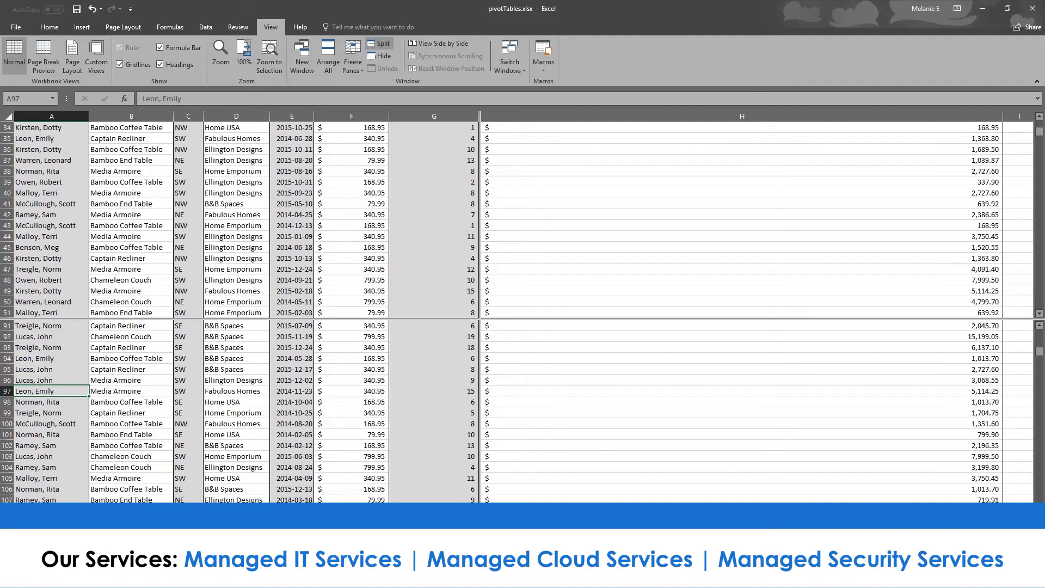
- Switch to the PivotTable sheet with Ctrl+Page Up and scroll through it
key("ctrl+Page_Up")
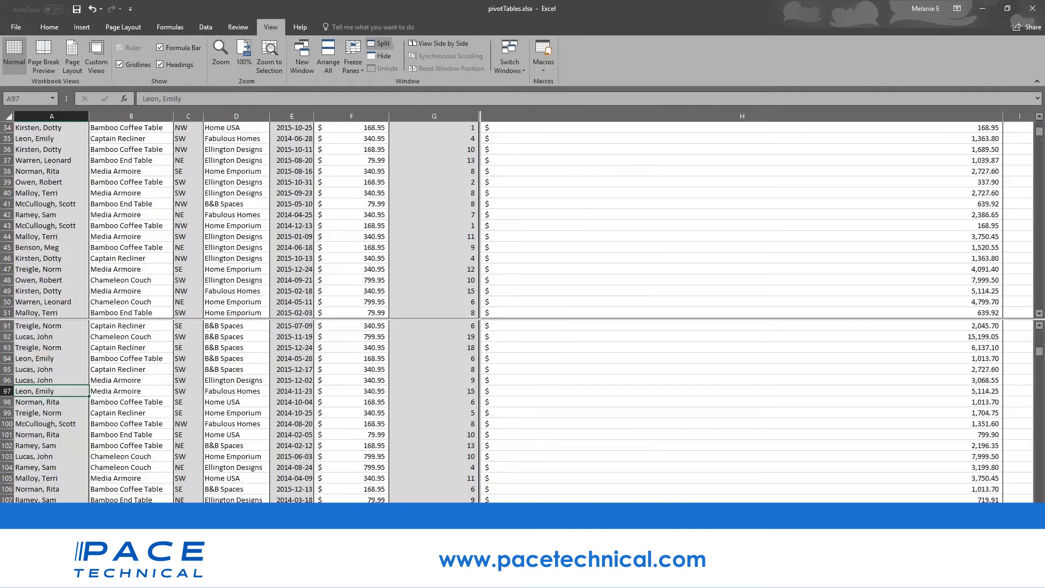
scroll(256, 388, "down", 3)
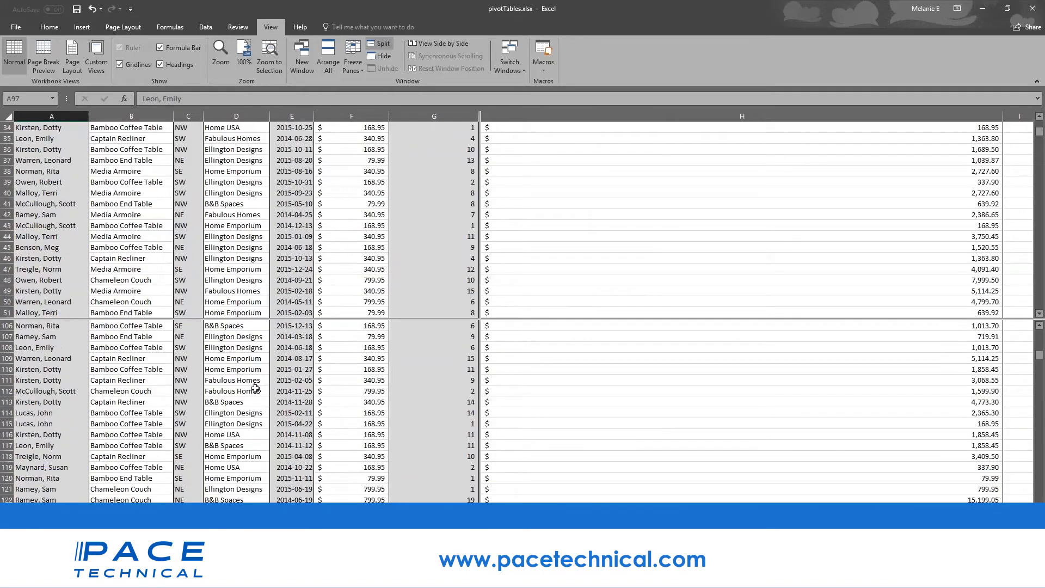
scroll(253, 370, "up", 8)
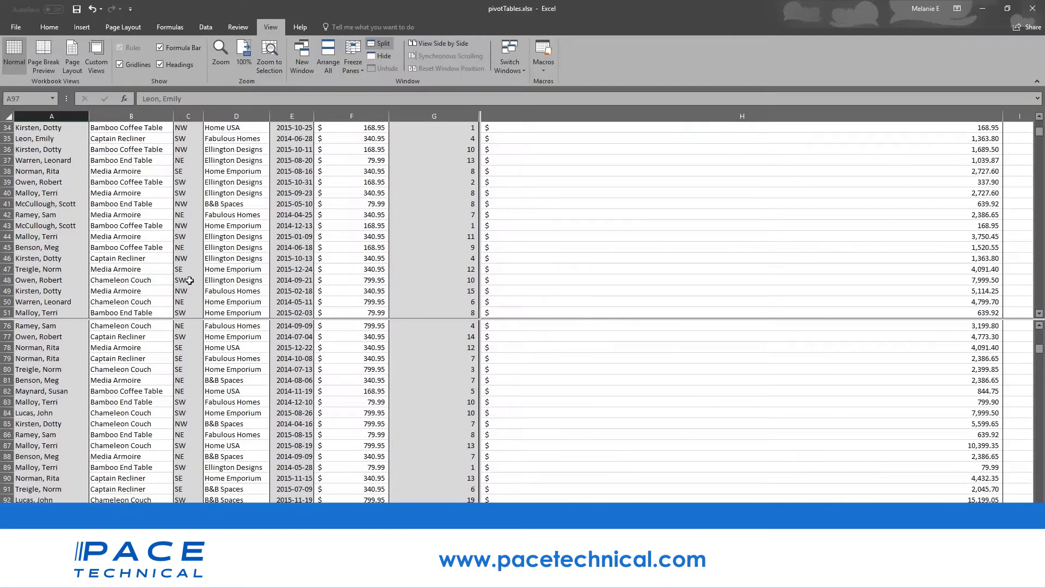
- Switch to the 01 - Examples.xlsx budget workbook and show its File Info page
scroll(500, 412, "down", 2)
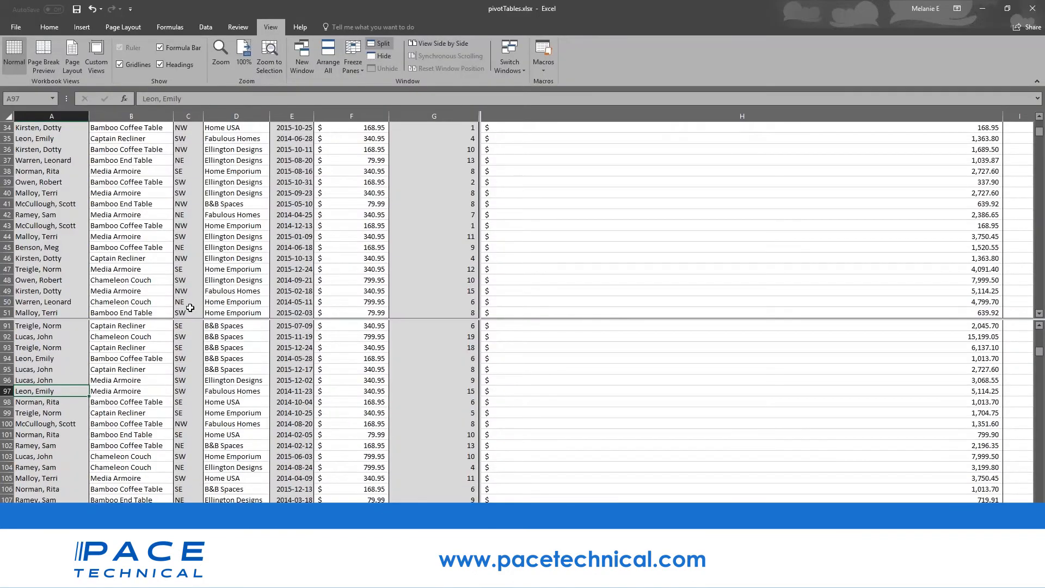
scroll(499, 413, "down", 10)
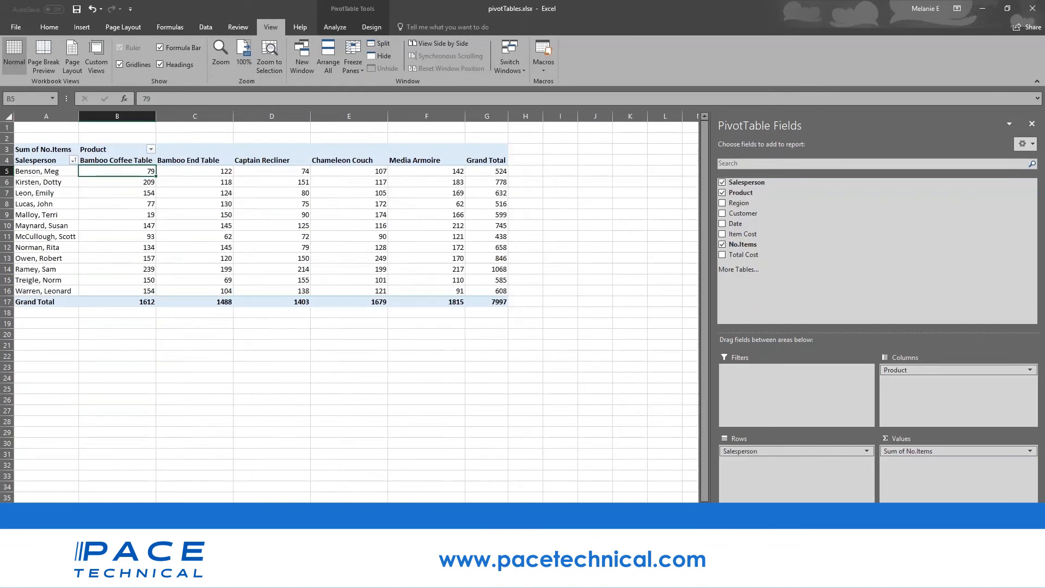
mouse_move(297, 577)
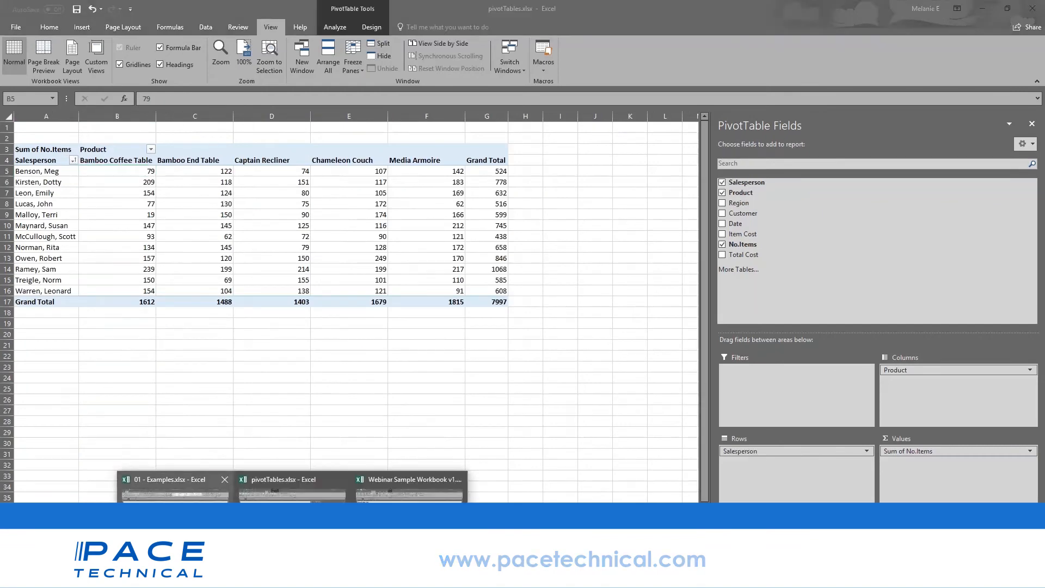
left_click(174, 517)
left_click(174, 549)
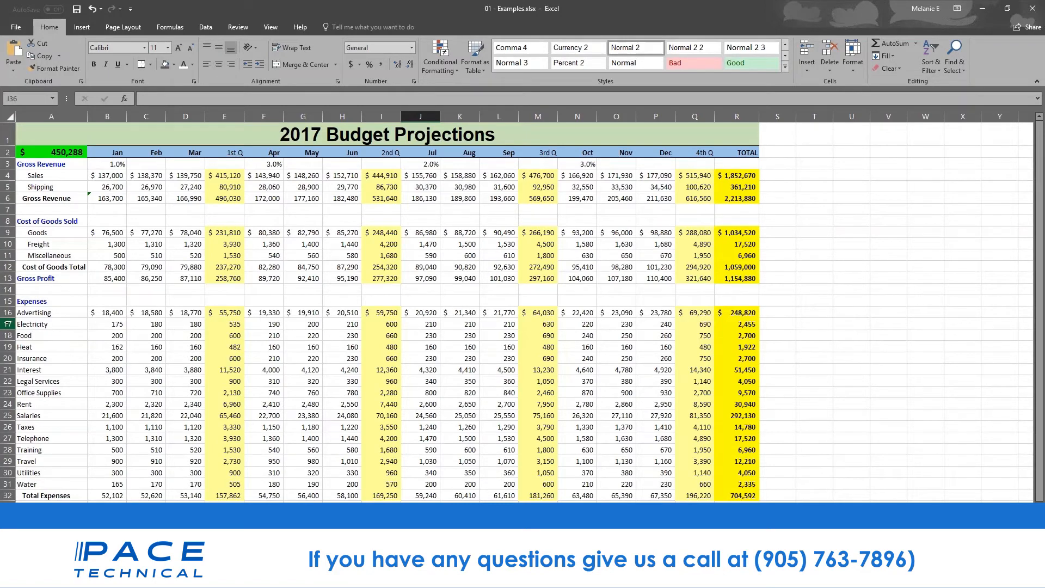
left_click(12, 29)
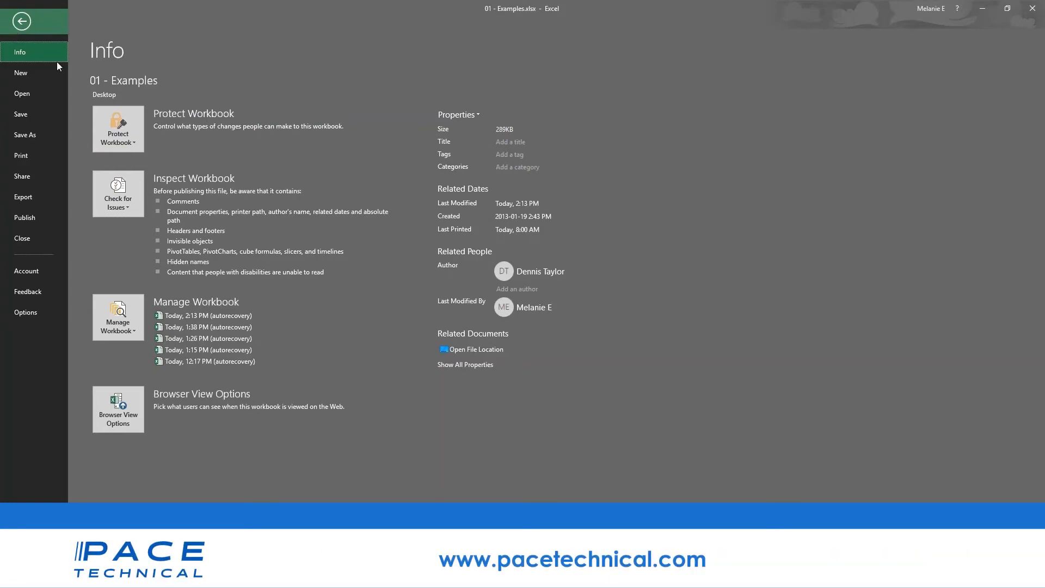
- Save the 01 - Examples workbook, then go to the Save As page
left_click(43, 117)
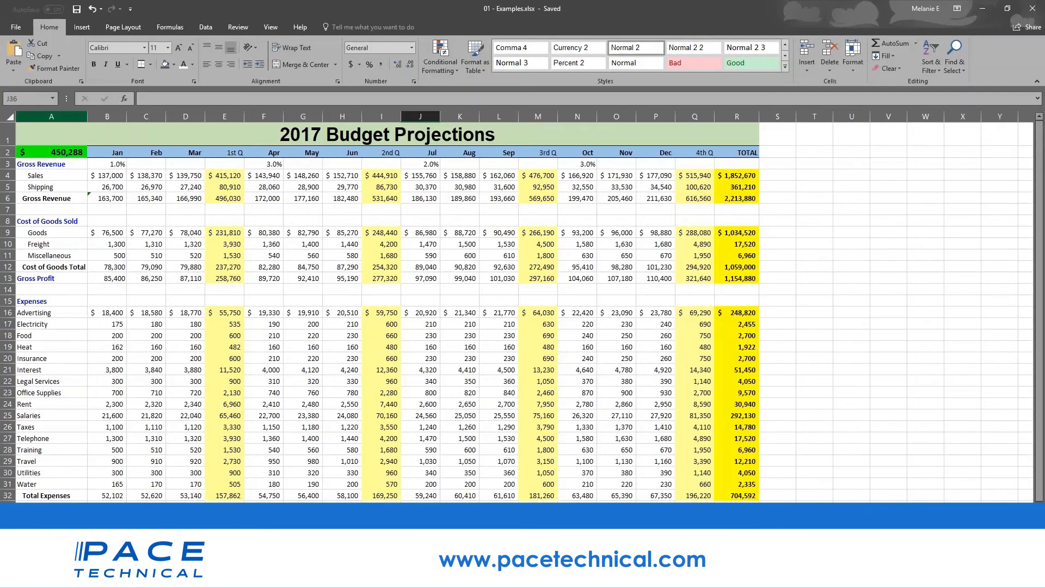
left_click(16, 28)
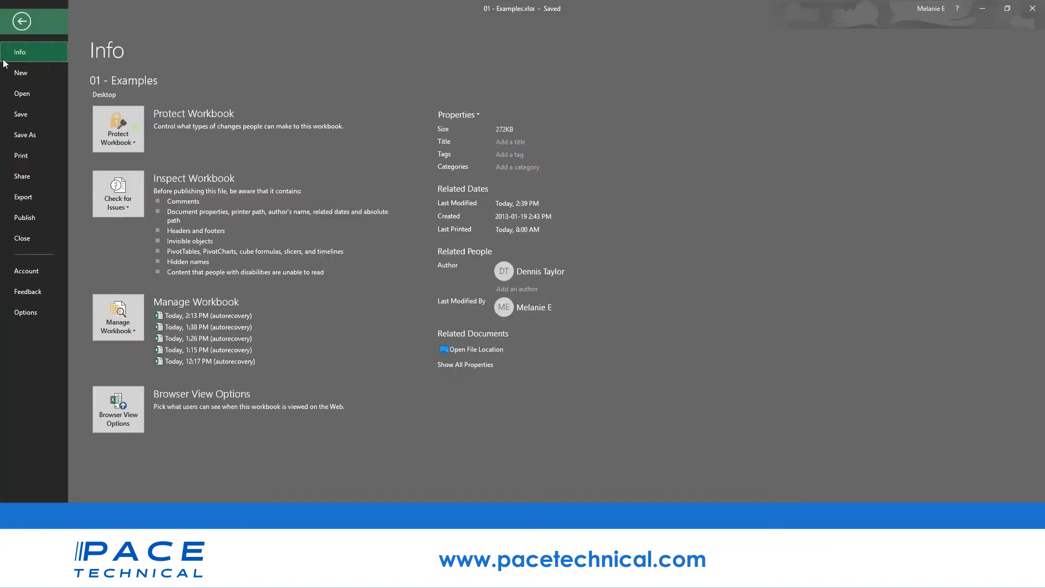
left_click(25, 142)
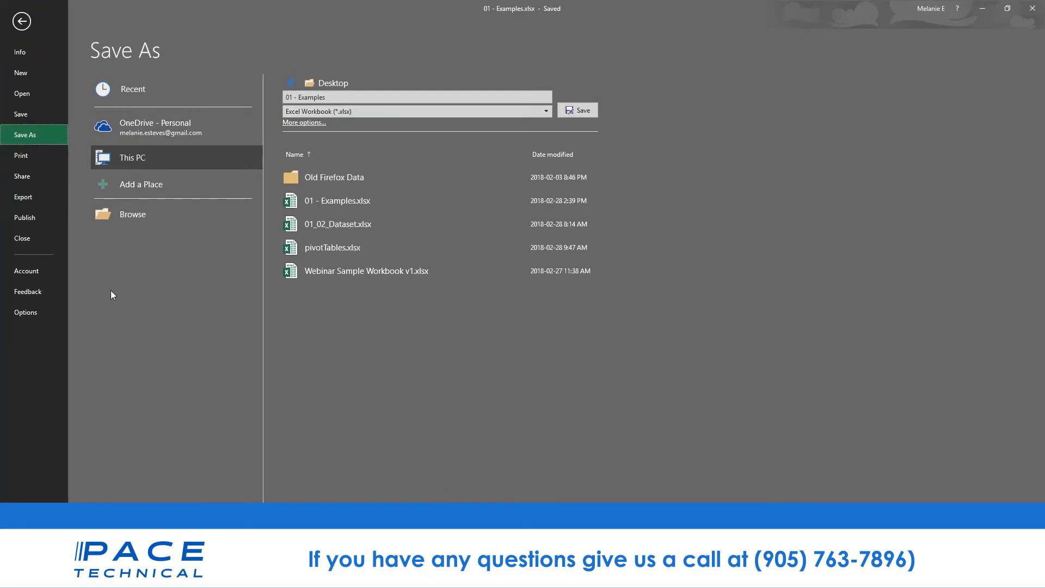
- Preview the budget for printing with Microsoft Print to PDF as printer, scrolling through the pages
left_click(22, 155)
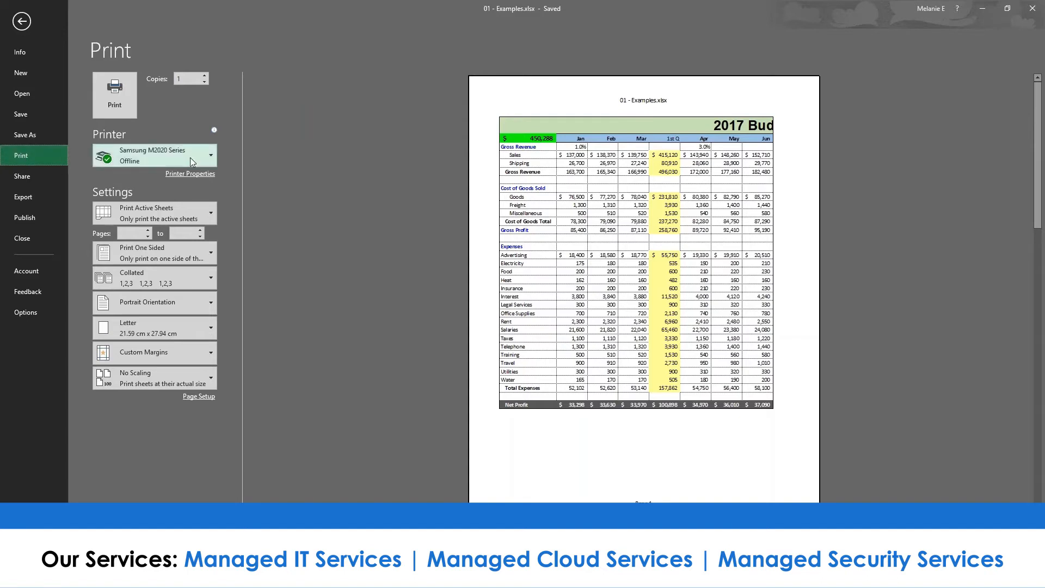
mouse_move(191, 162)
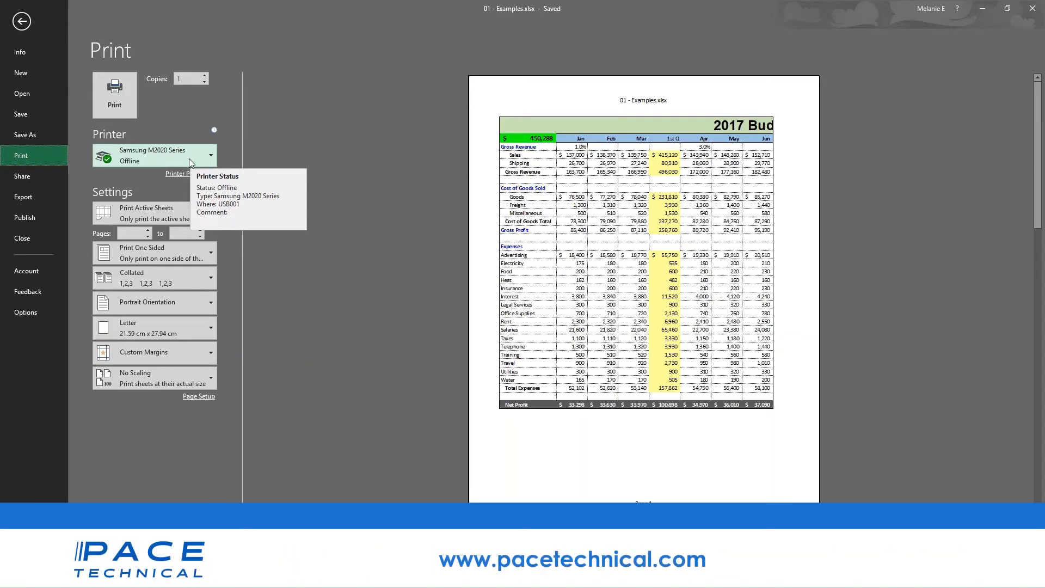
left_click(190, 158)
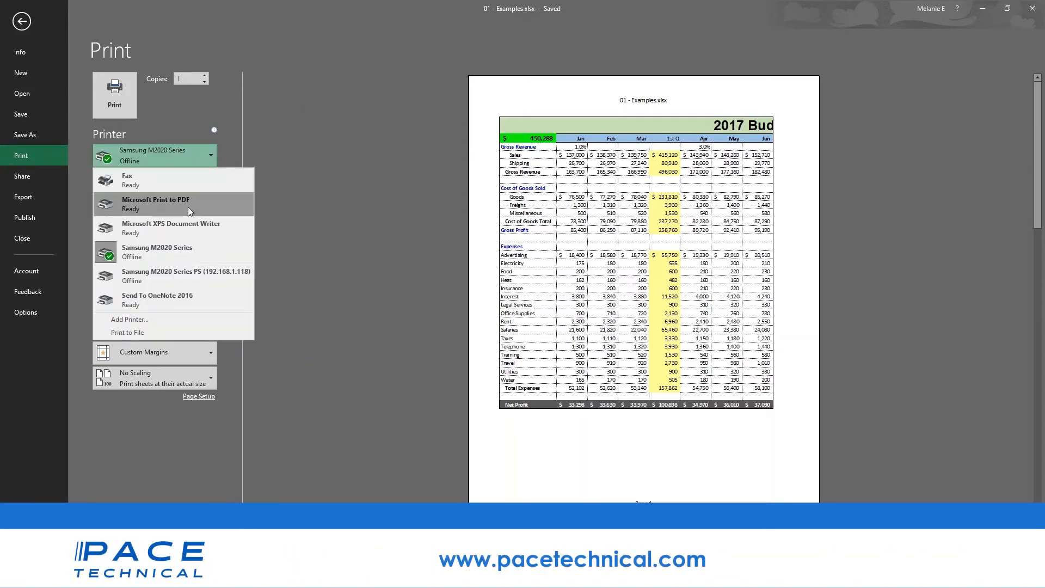
left_click(188, 206)
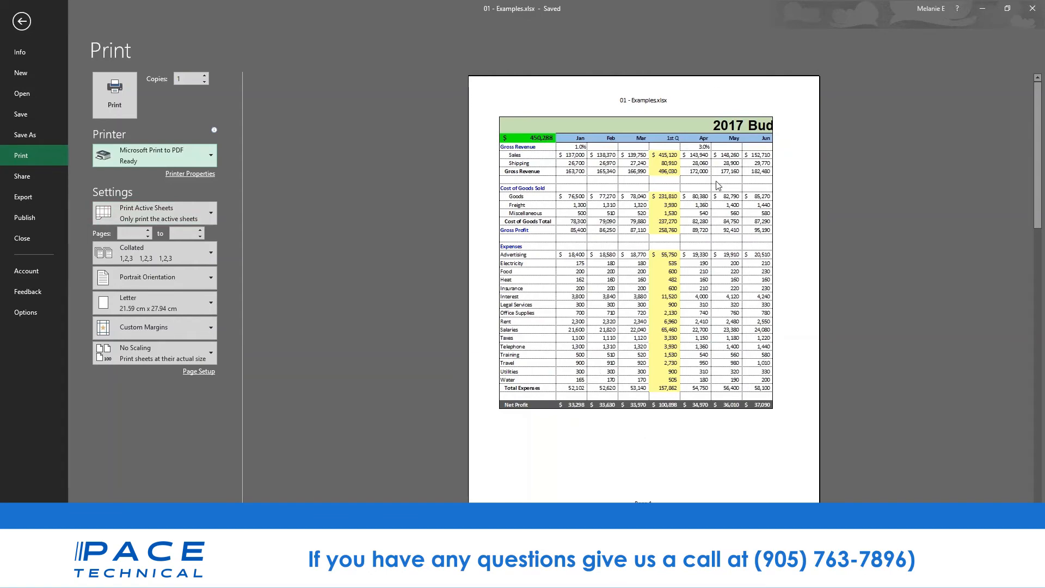
scroll(610, 431, "down", 2)
scroll(642, 289, "down", 1)
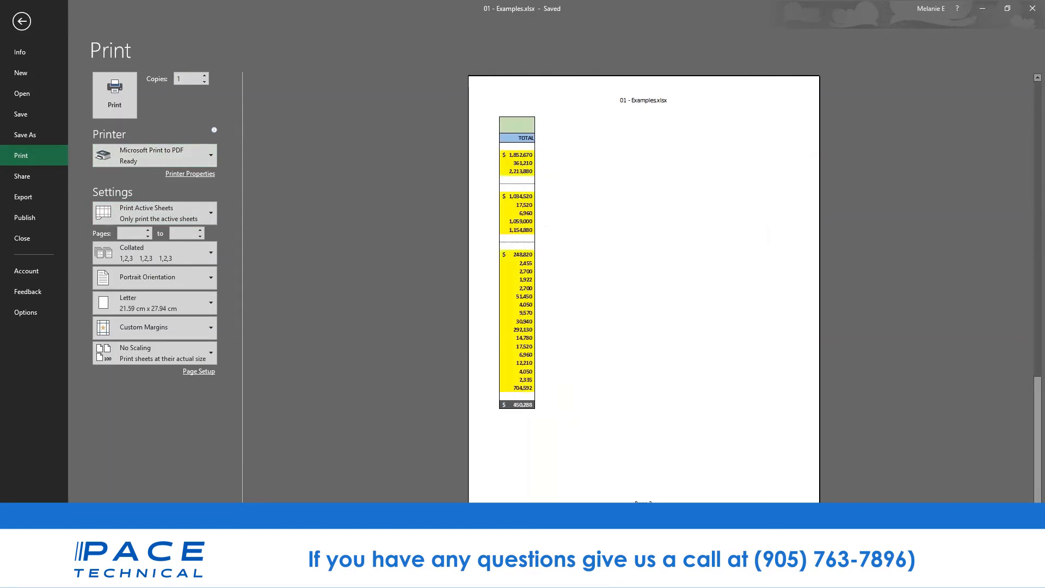
scroll(643, 289, "up", 2)
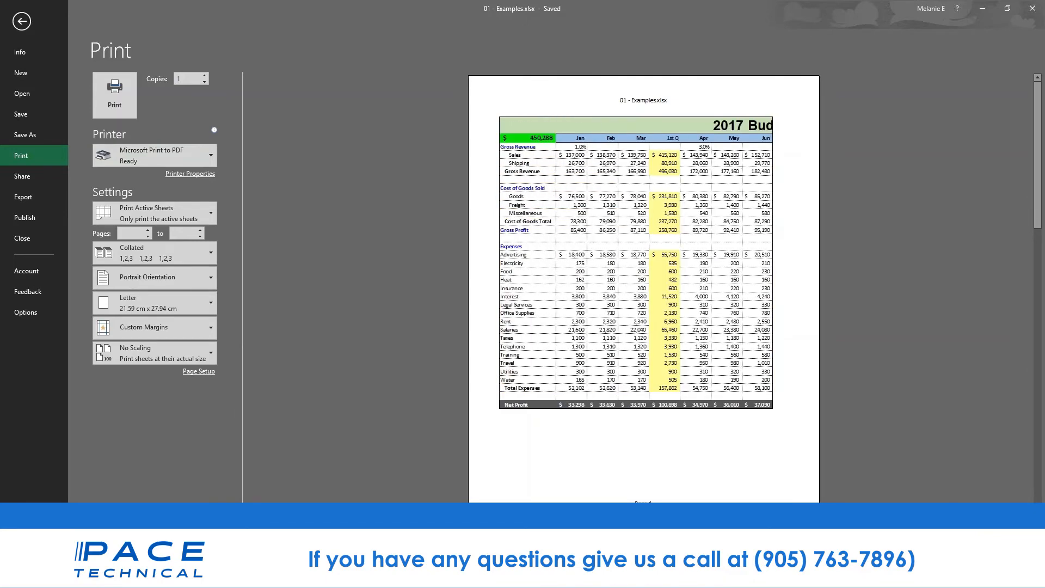
- Print Active Sheets in Landscape orientation with Narrow margins, after briefly trying Print Selection
left_click(198, 280)
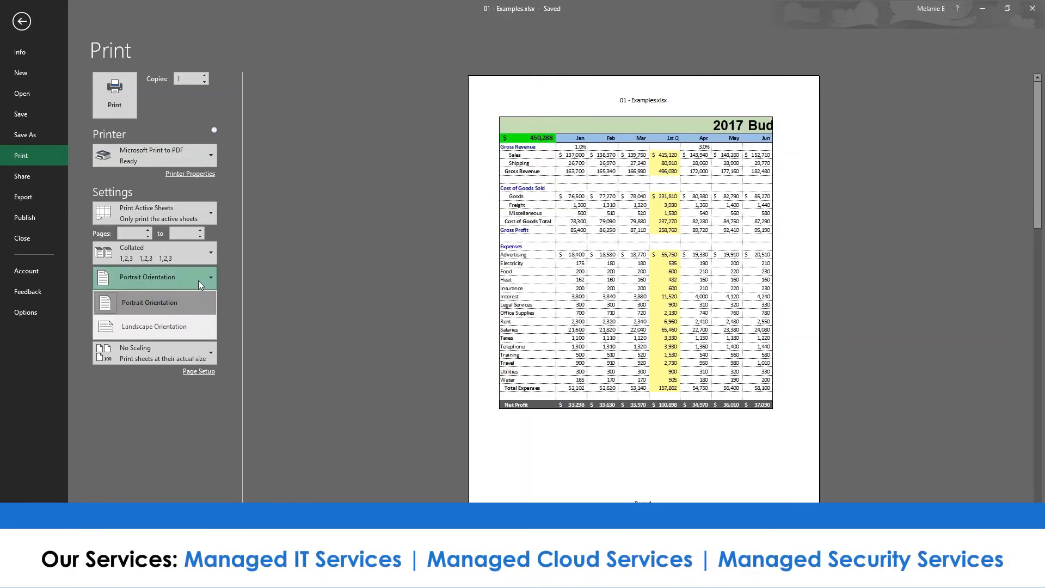
left_click(153, 303)
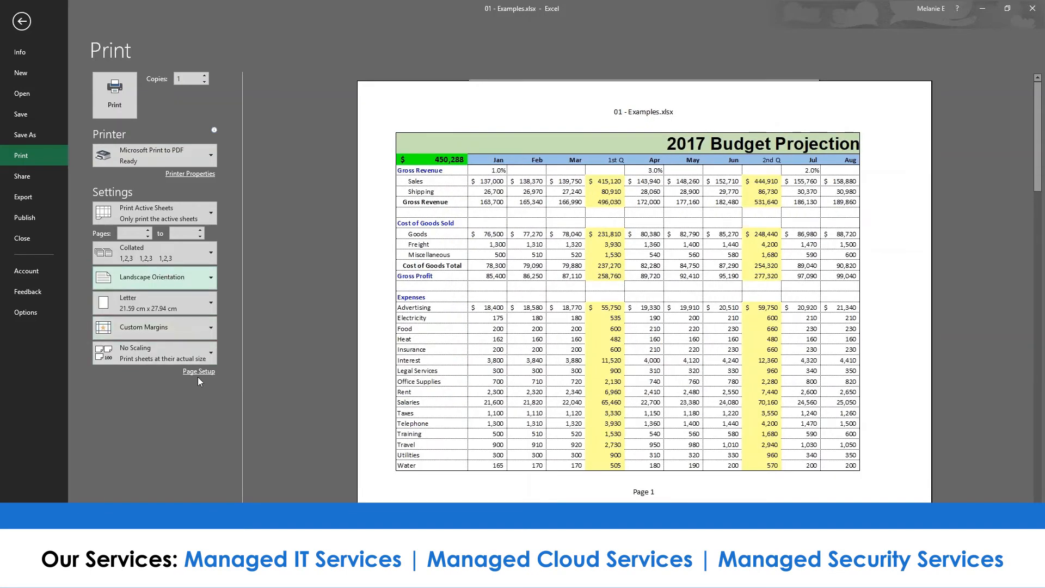
left_click(209, 208)
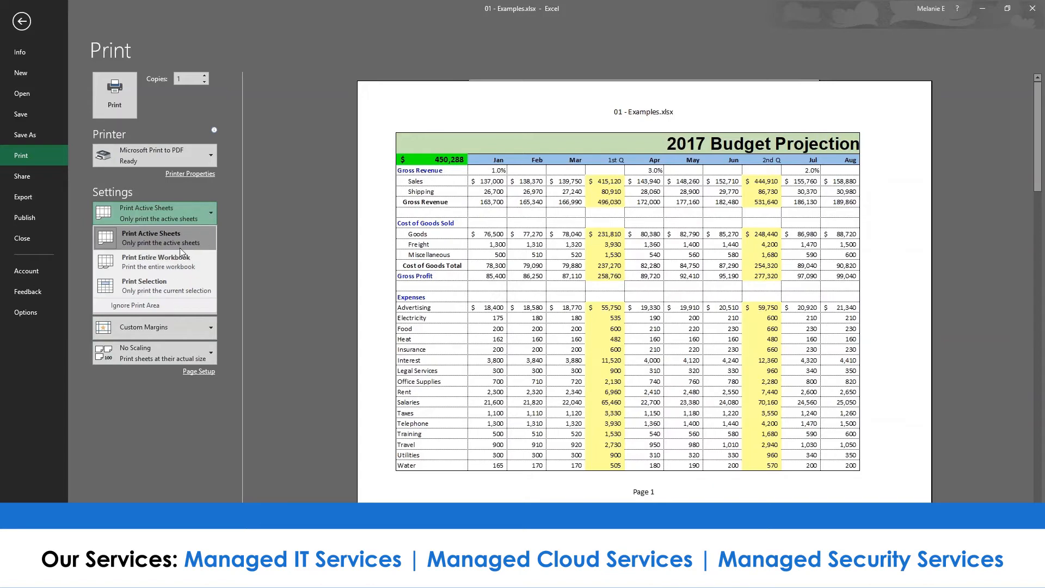
left_click(182, 285)
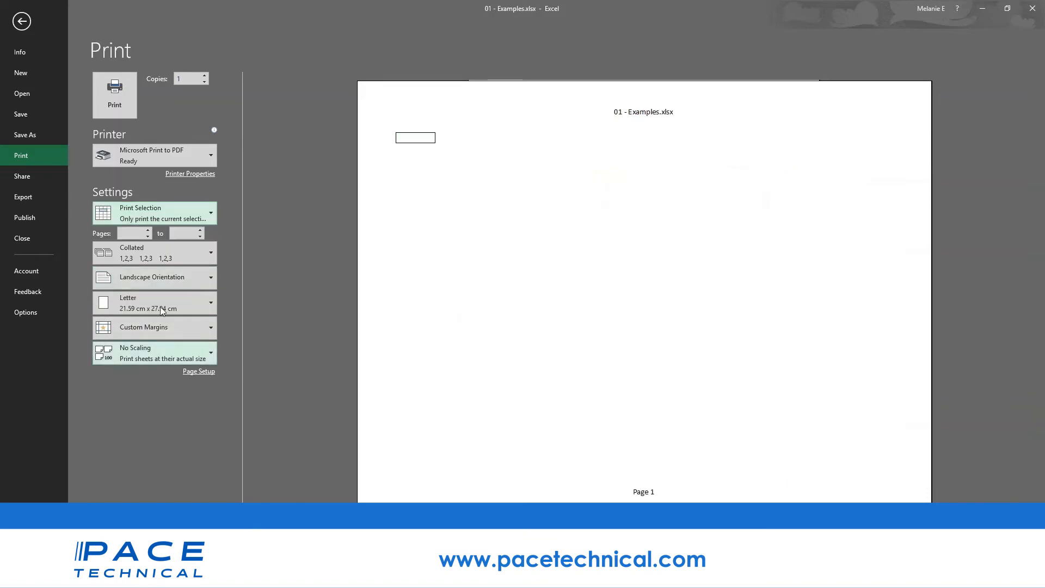
left_click(187, 209)
left_click(175, 244)
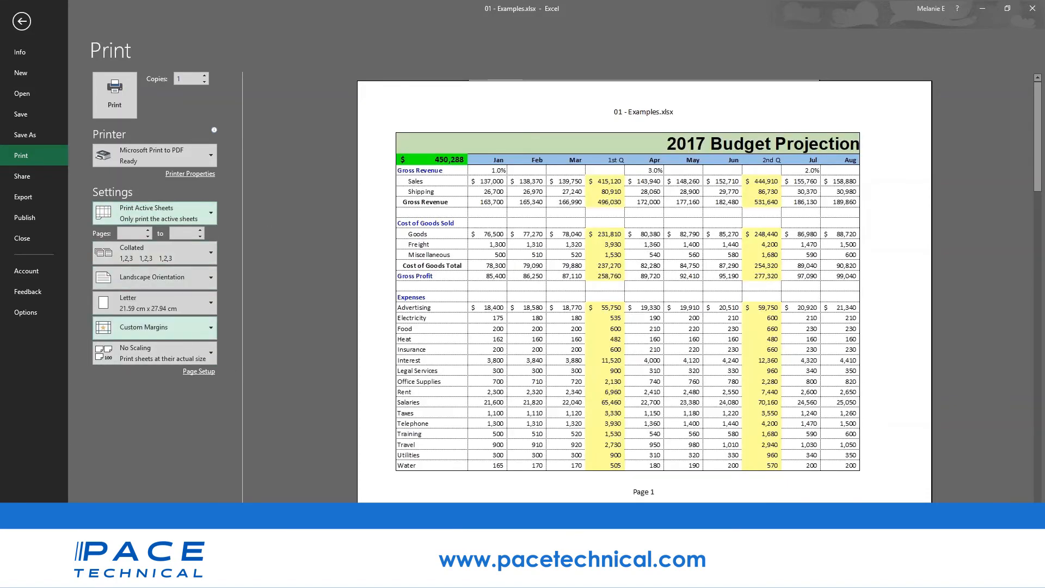
left_click(202, 324)
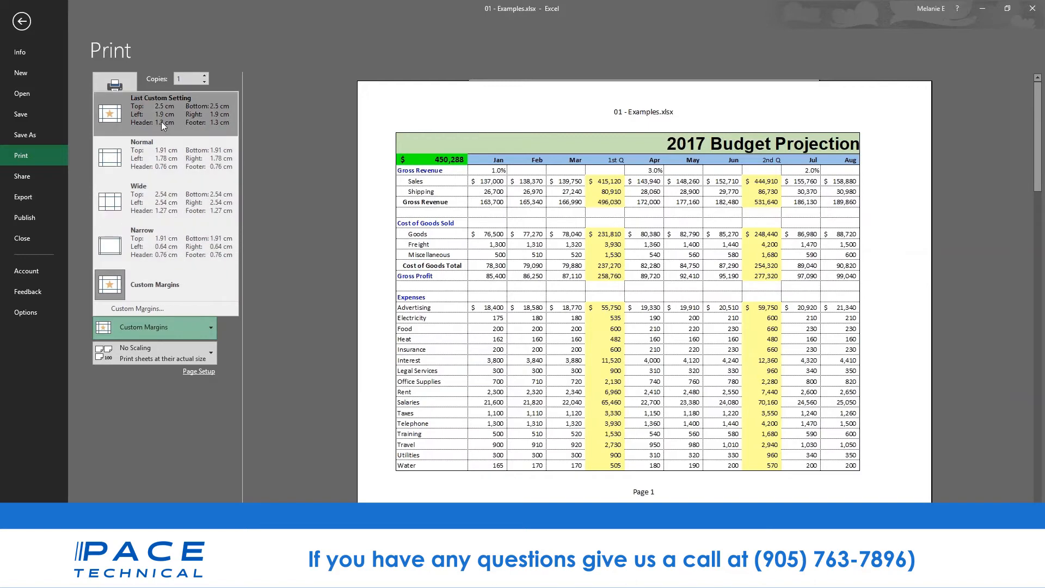
left_click(166, 231)
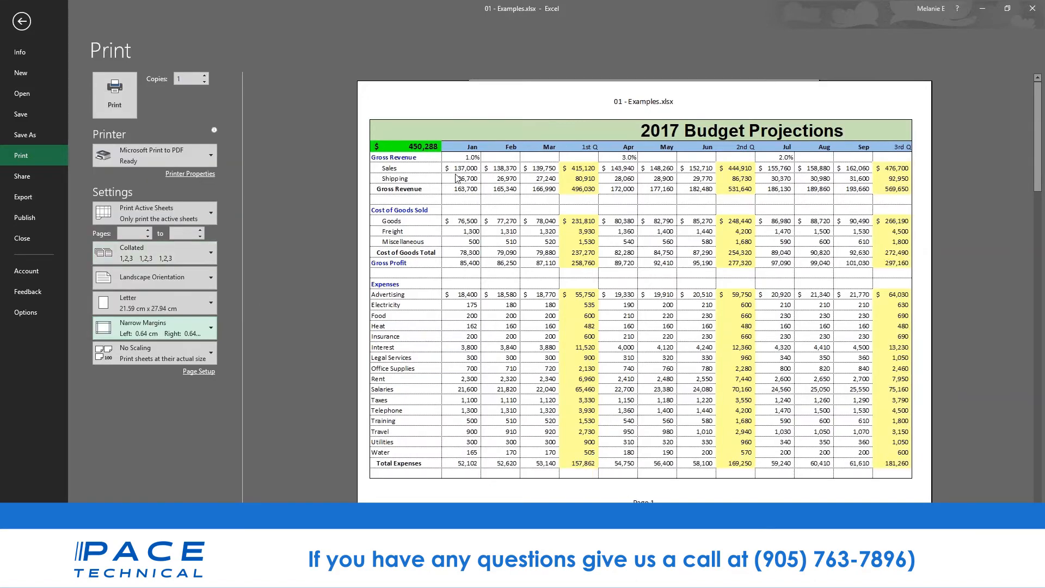
- In Page Setup, nudge the Adjust to scaling, then choose Fit to 1 page wide by 1 tall
left_click(196, 376)
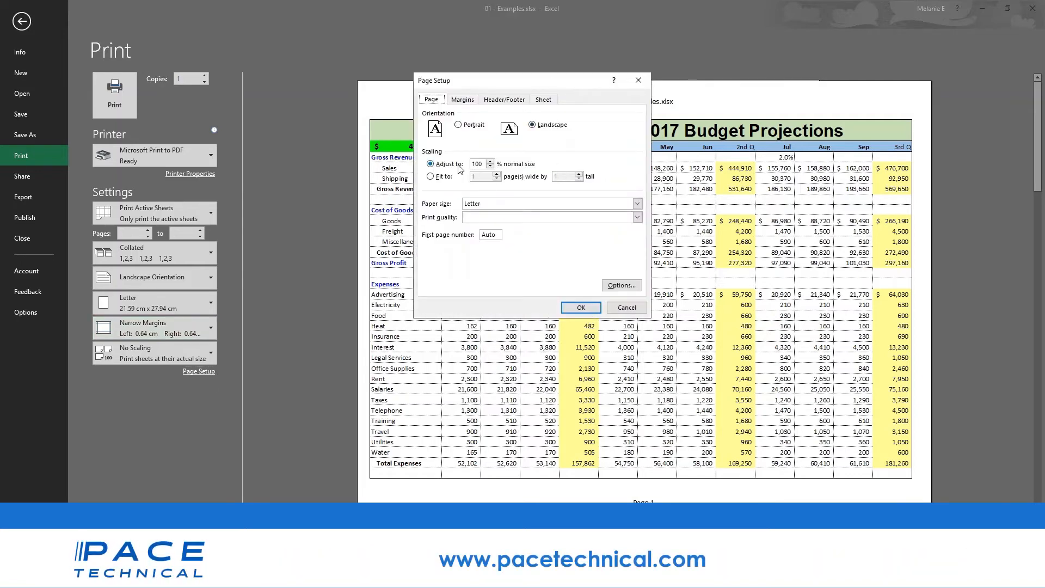
left_click(493, 166)
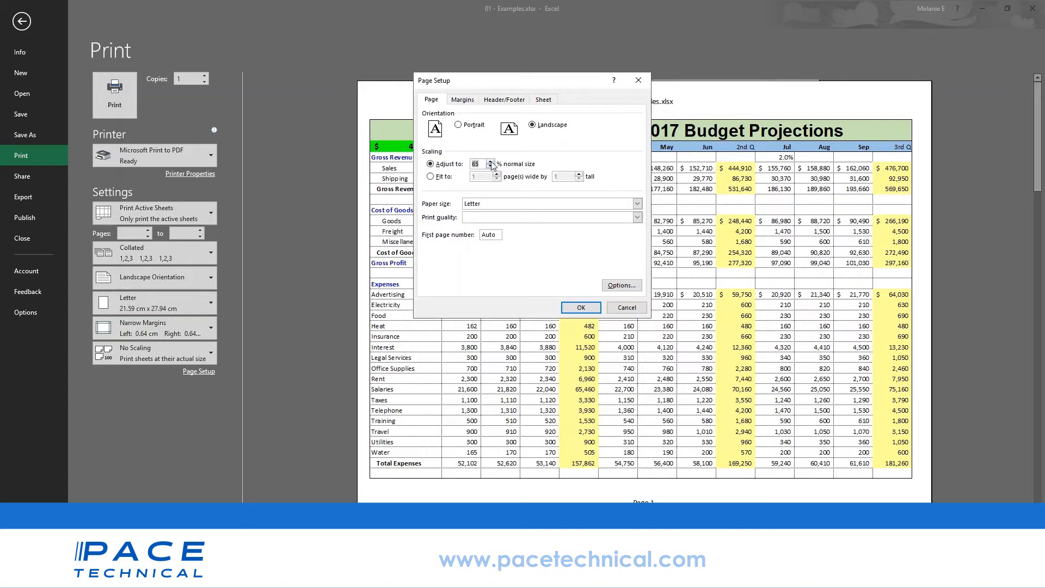
left_click(492, 162)
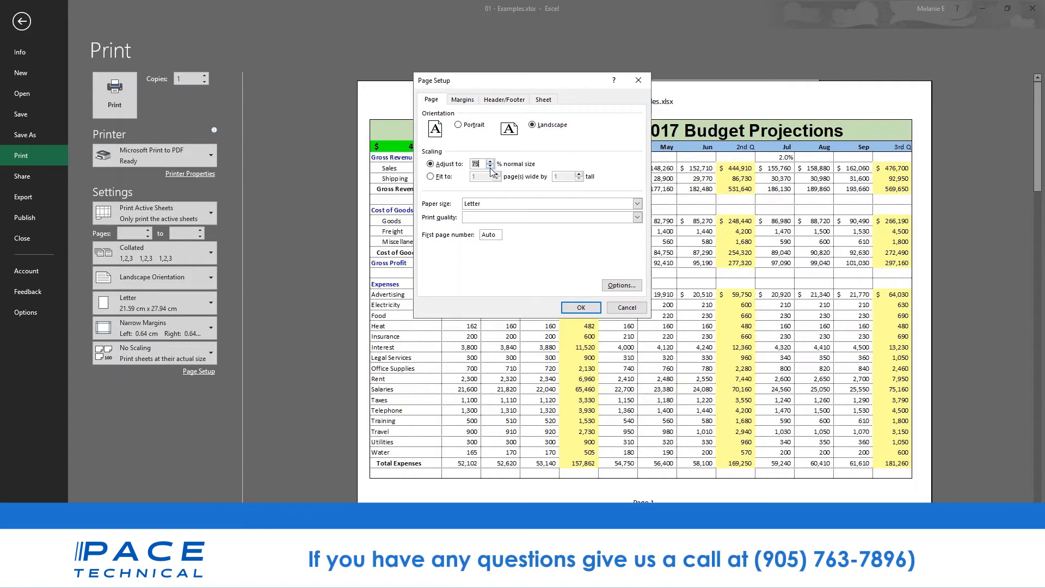
left_click(438, 177)
left_click(503, 100)
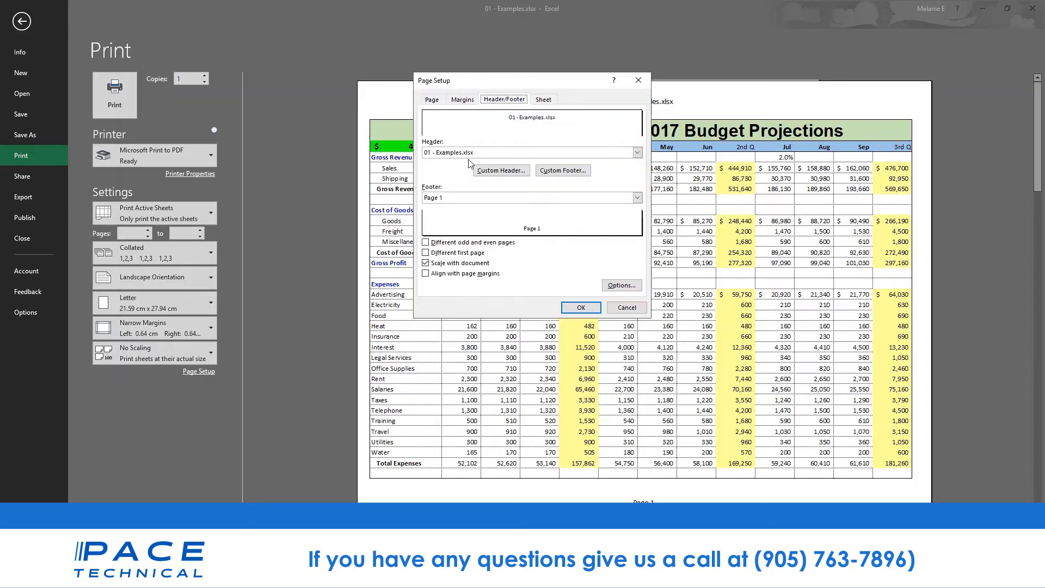
- Make a custom header: BUDGET PROJECTIONS in the left section, CONFIDENTIAL replacing &[File] in the centre
left_click(488, 153)
left_click(489, 154)
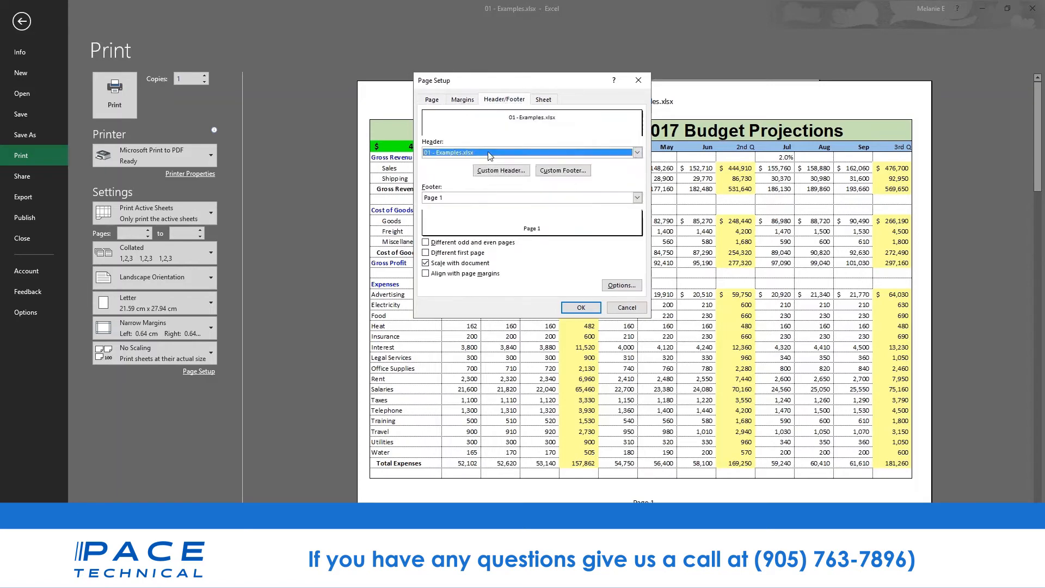
left_click(496, 170)
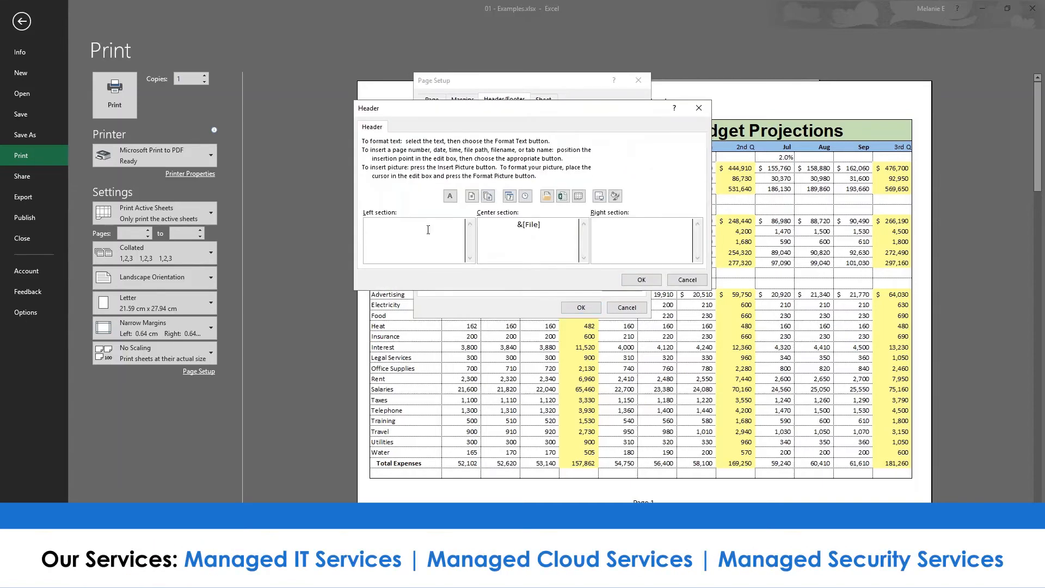
type("BUDGET PROD")
key("BackSpace")
type("JECTIONS")
left_click_drag(540, 224, 478, 223)
type("CONF")
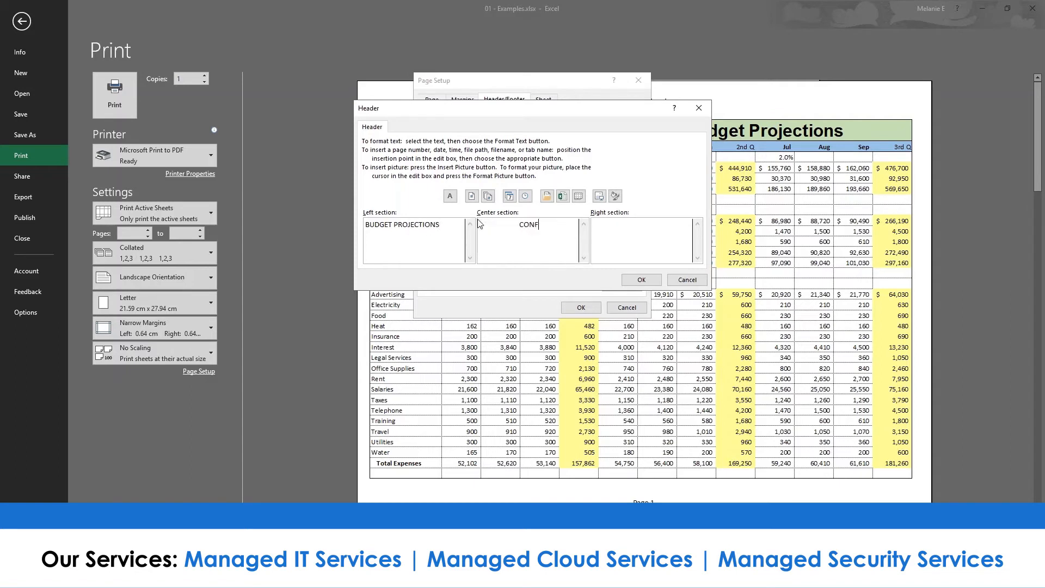
type("IDENTIAL")
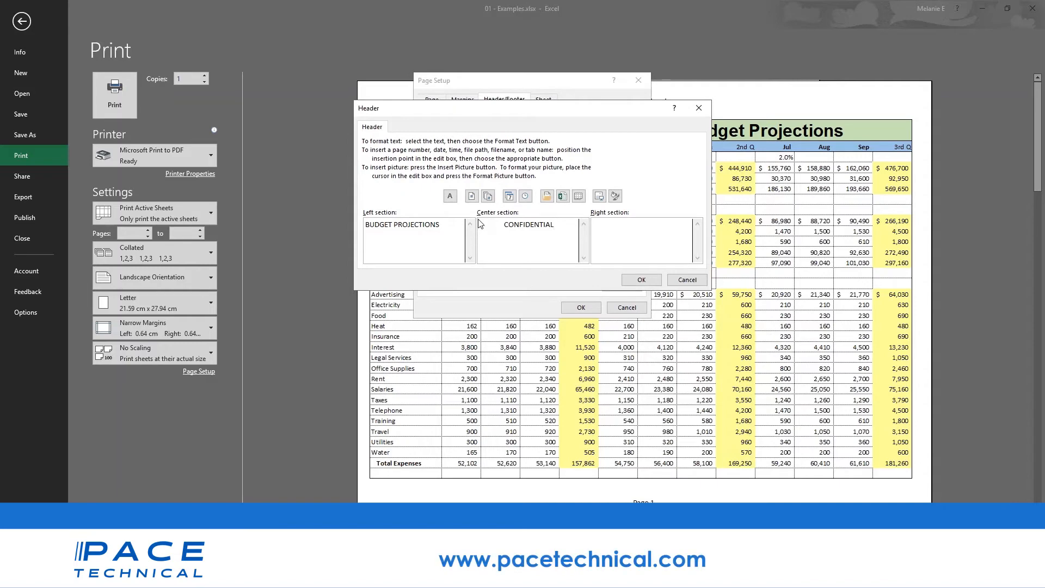
left_click(641, 280)
left_click(581, 307)
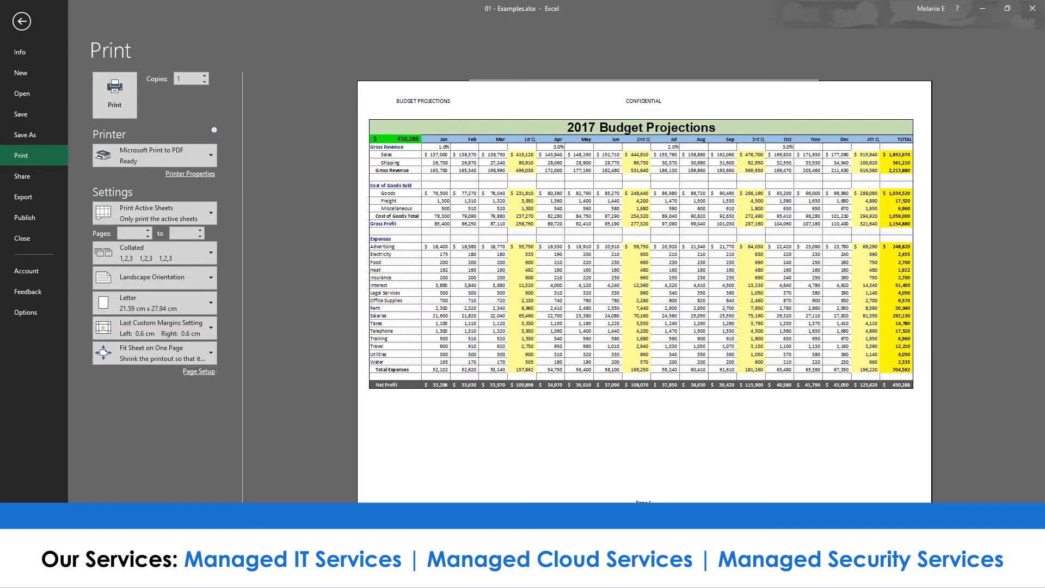
- Leave the PowerPoint slide show and return to Examples.xlsx's print preview of 2017 Budget Projections
mouse_move(319, 577)
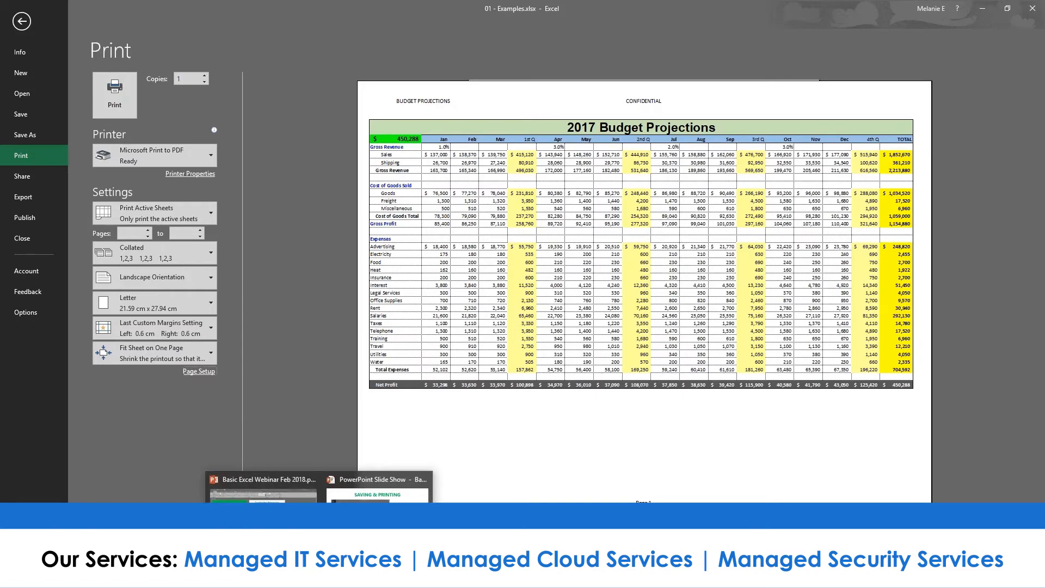
left_click(377, 522)
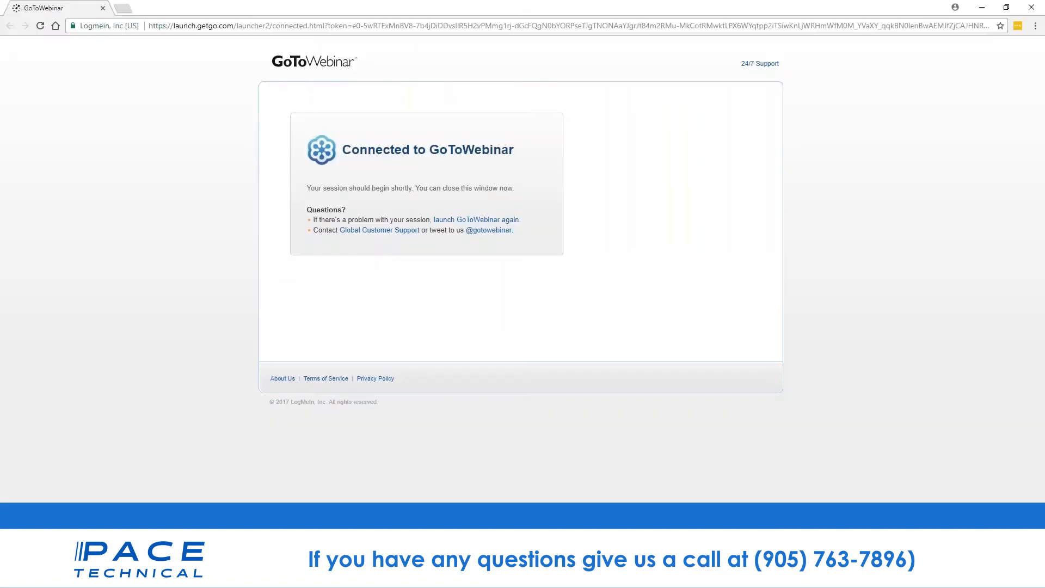
mouse_move(294, 576)
left_click(175, 517)
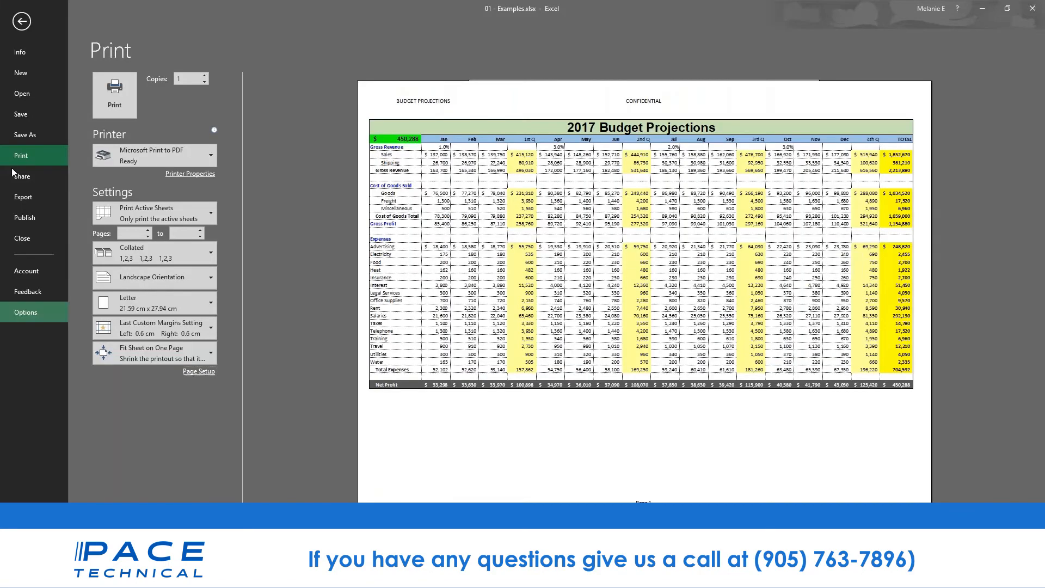
- Go to File > Save As and open the full Save As dialog for This PC
left_click(21, 20)
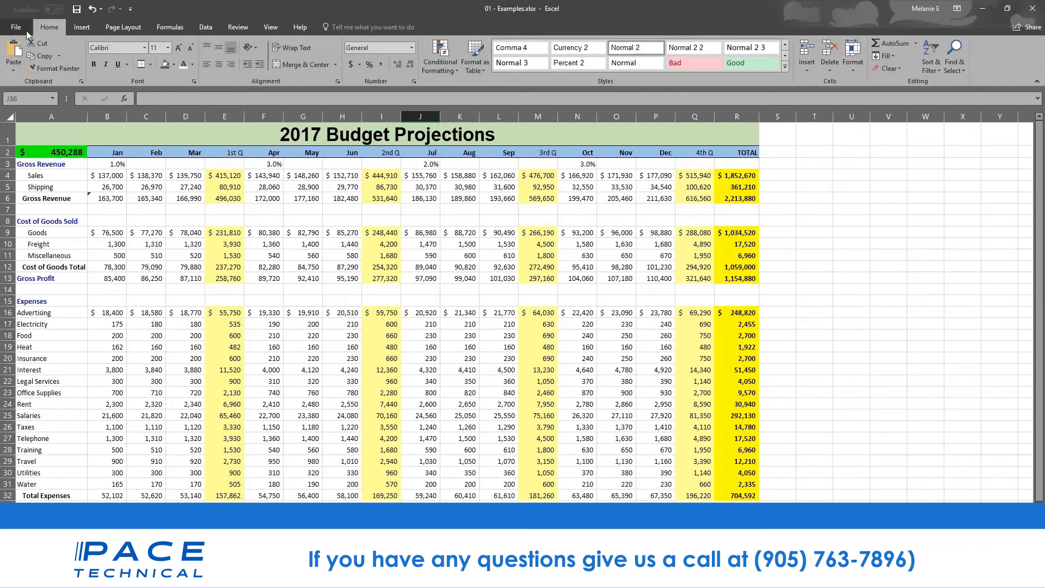
left_click(24, 29)
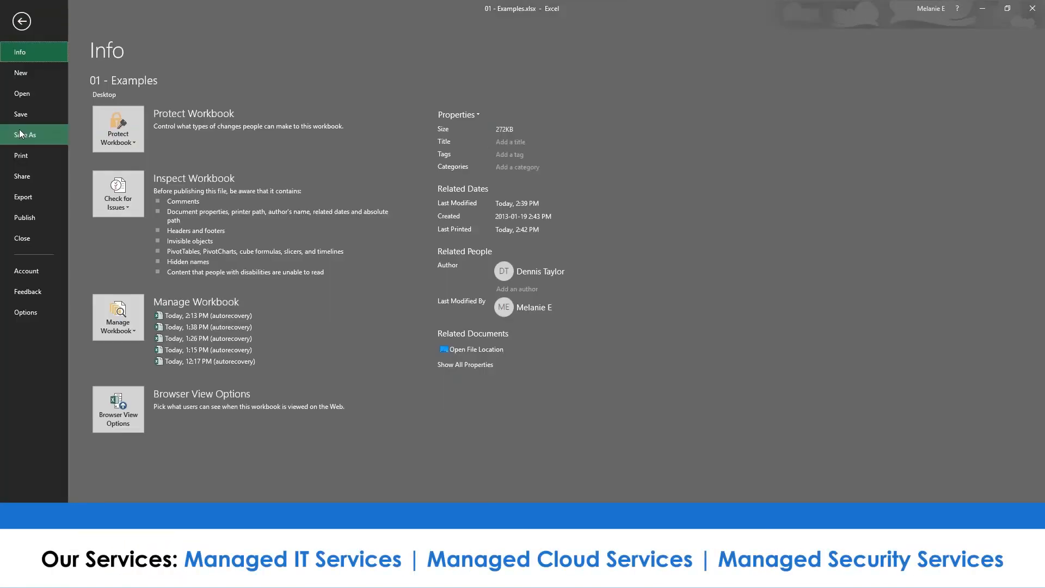
left_click(20, 135)
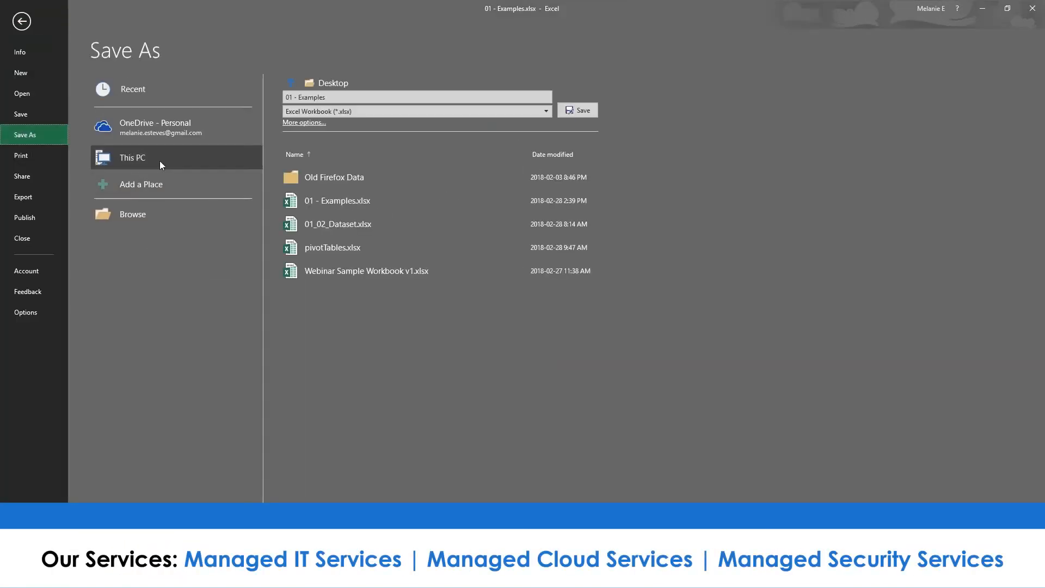
left_click(131, 134)
left_click(174, 153)
left_click(297, 122)
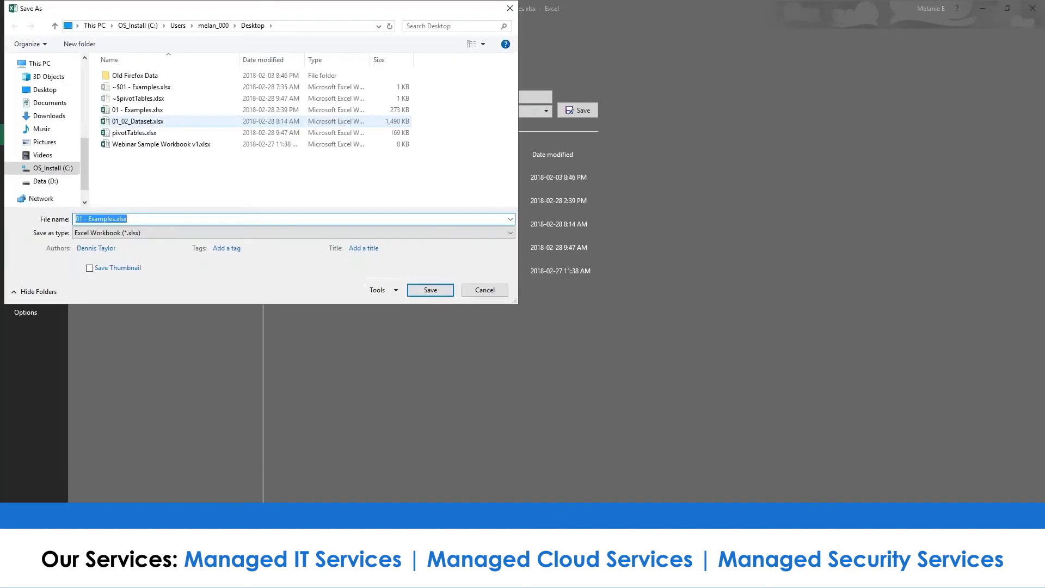
- Open Tools > General Options, cancel it and Save As without passwords, and return to the sheet
left_click(376, 291)
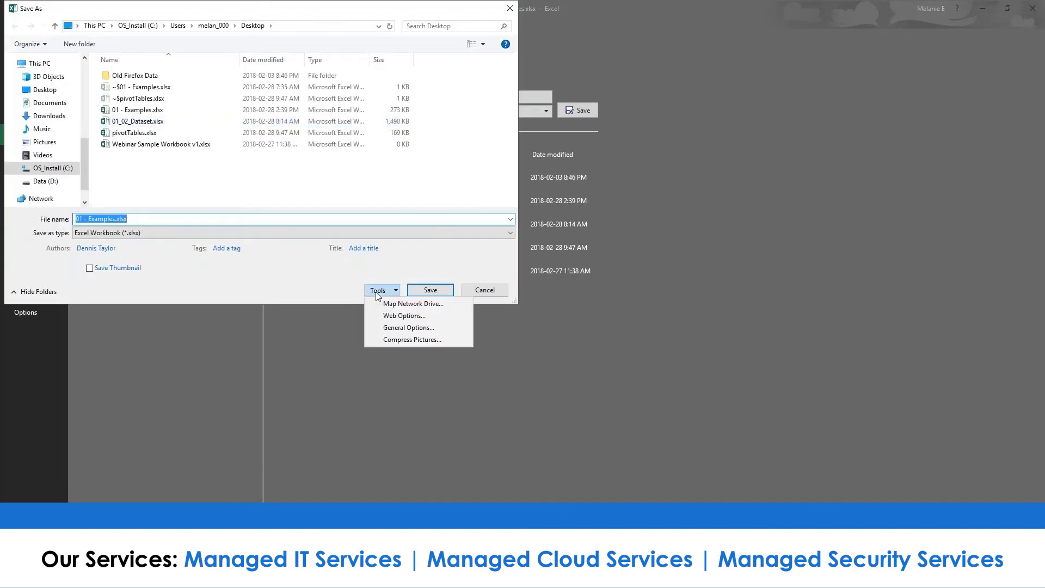
left_click(404, 330)
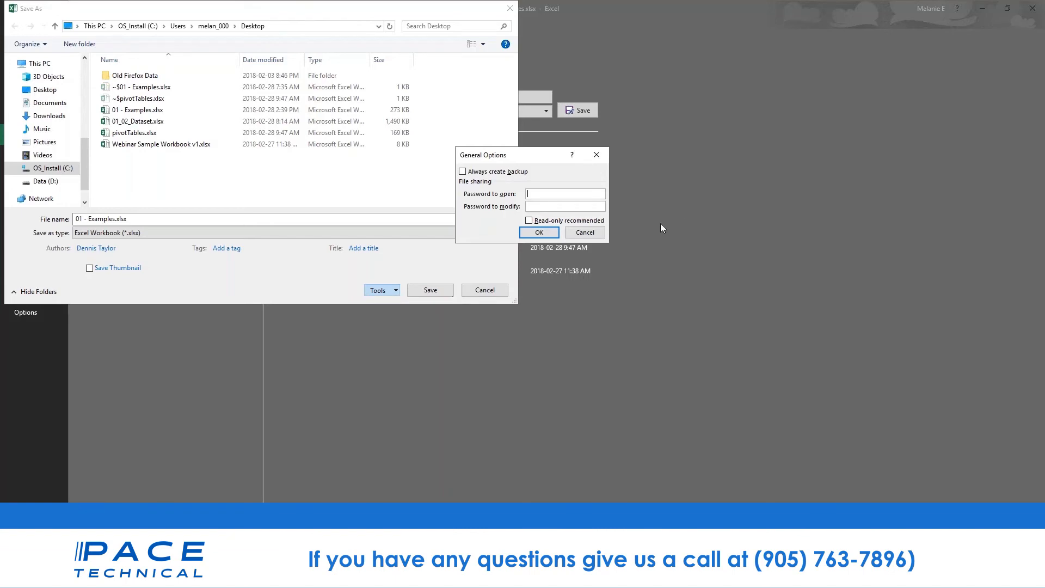
left_click(585, 232)
left_click(485, 290)
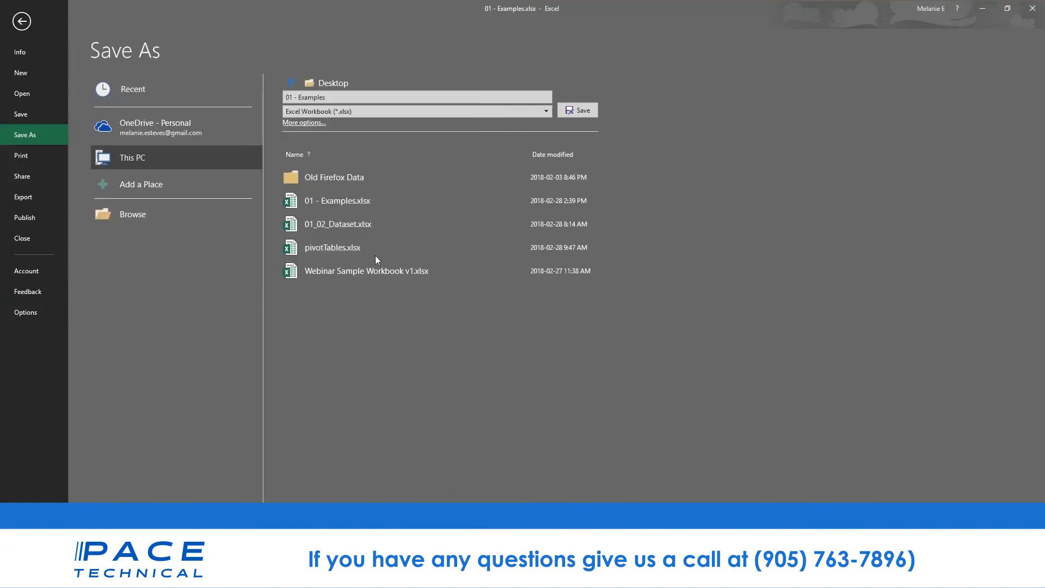
left_click(21, 21)
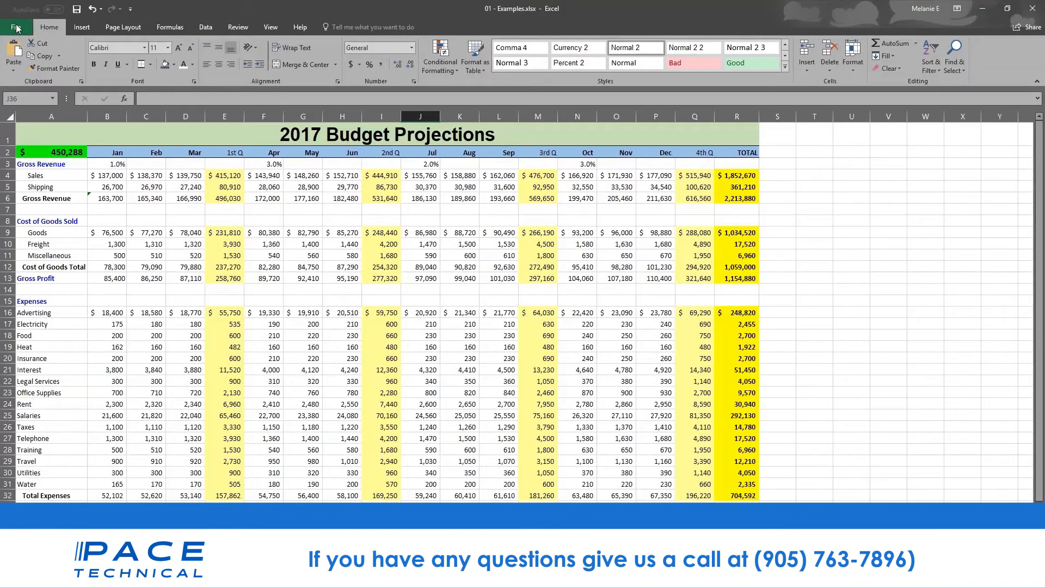
- Inspect budget cells C15, E12, E14 and the Gross Profit formula in E13, then scroll the employee table to row 1
left_click(135, 298)
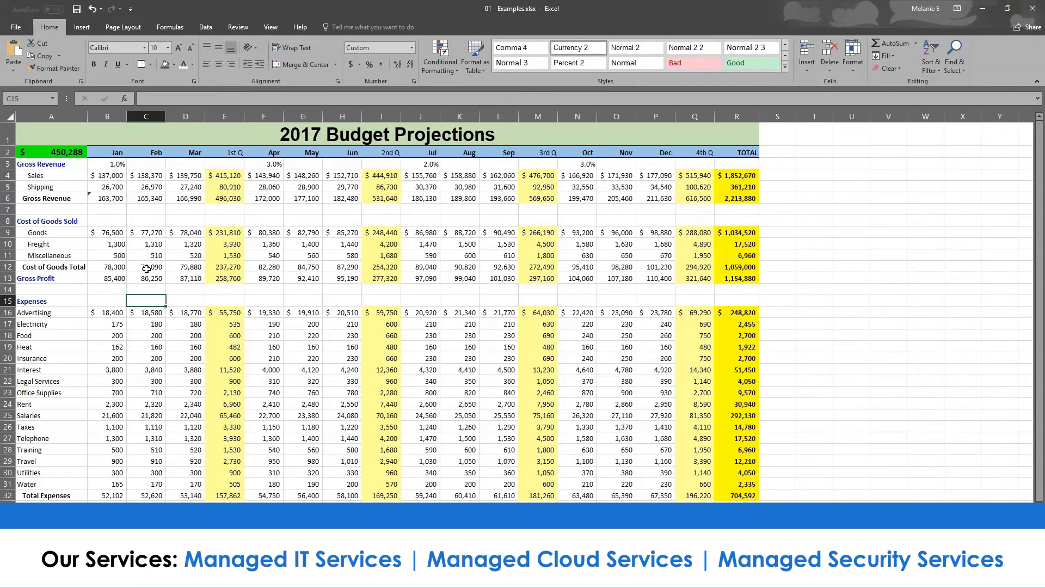
left_click(212, 265)
left_click(225, 285)
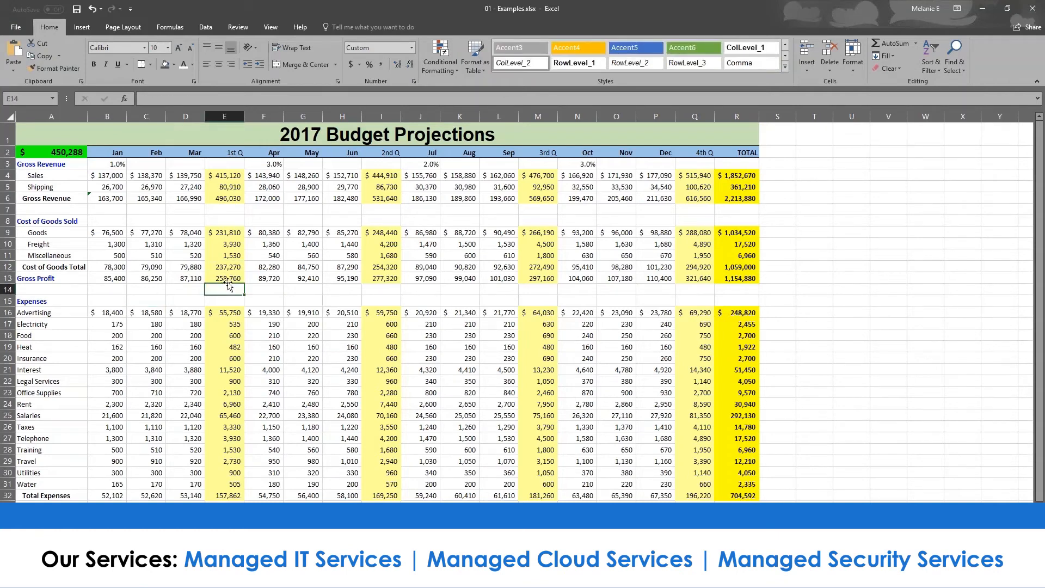
left_click(230, 277)
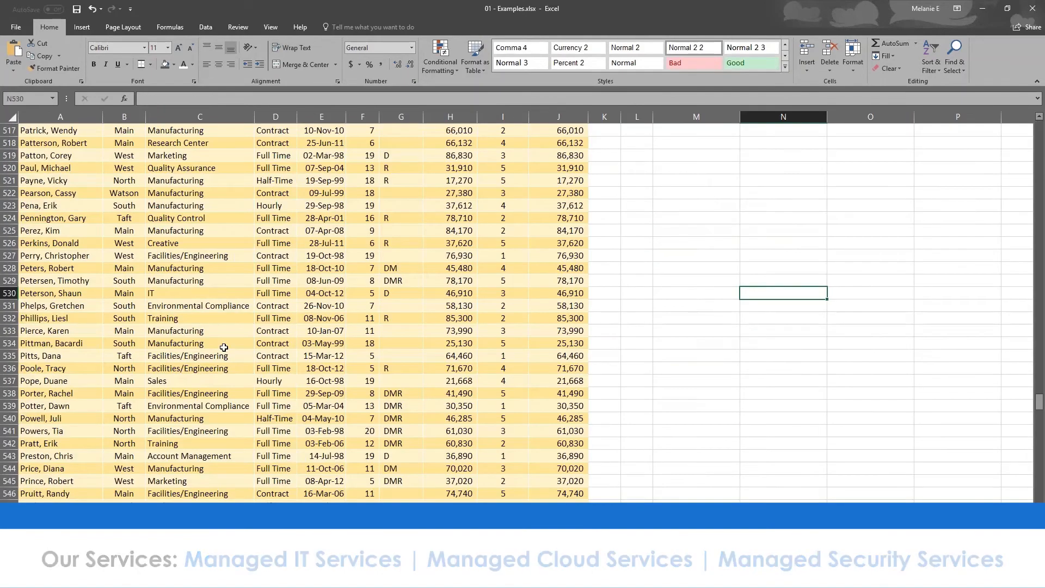
scroll(224, 348, "down", 1)
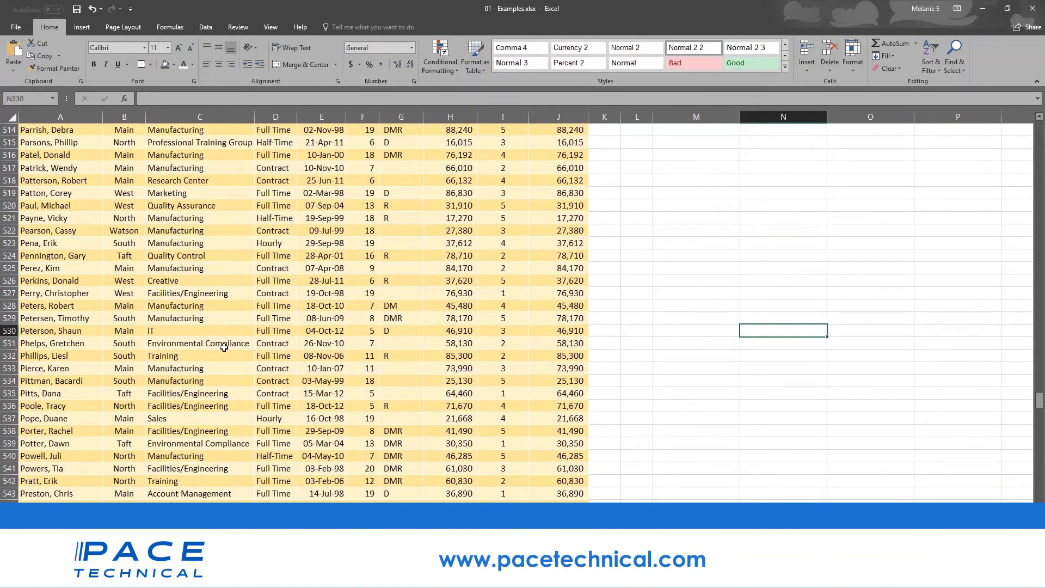
scroll(582, 340, "up", 20)
left_click_drag(1040, 370, 1040, 128)
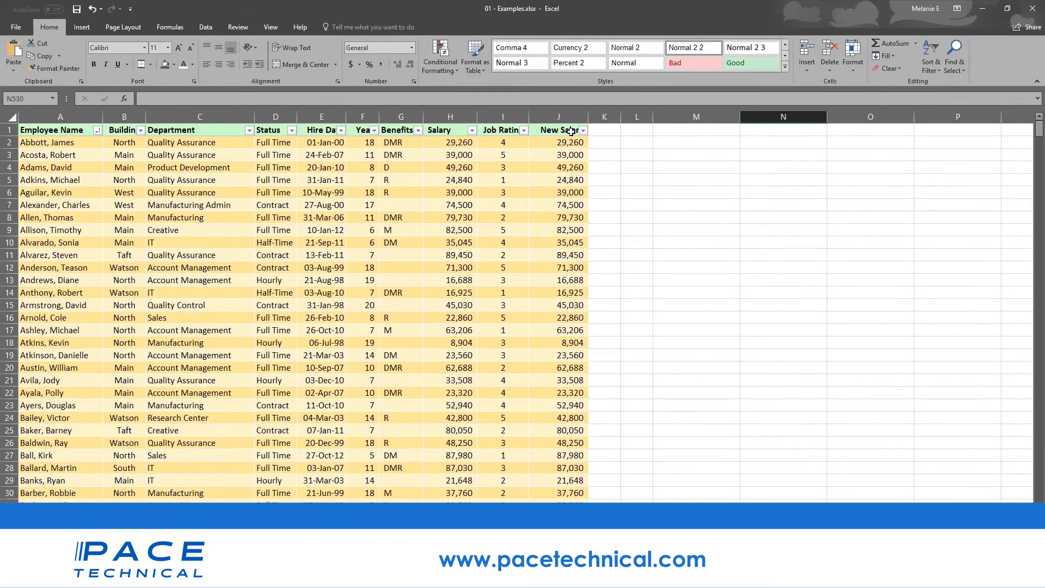
- Check Salary in H2 and the New Salary formulas in J2 and J4, then show the Review tab
left_click(451, 142)
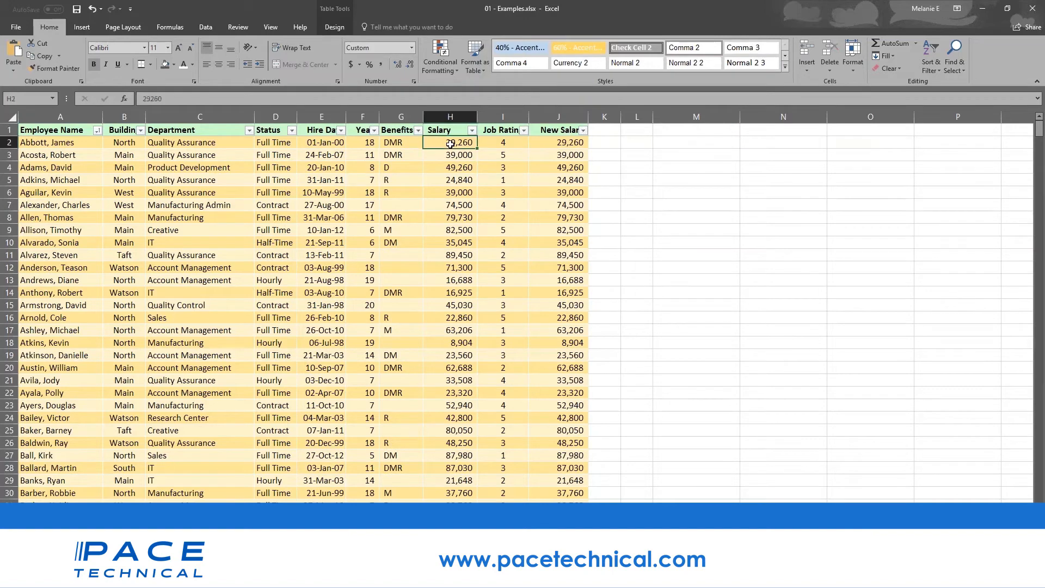
left_click(572, 144)
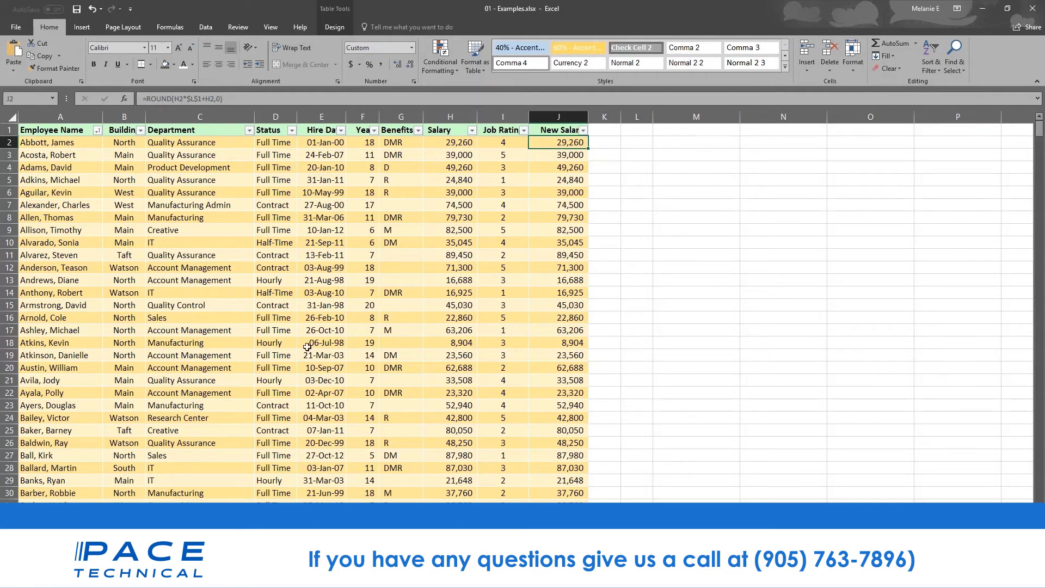
left_click(551, 133)
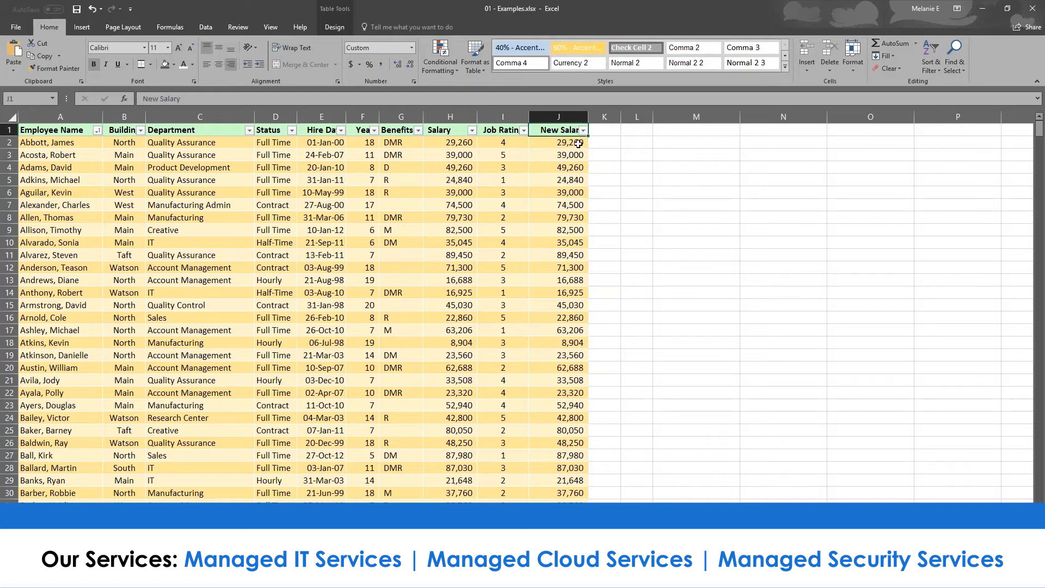
left_click(578, 143)
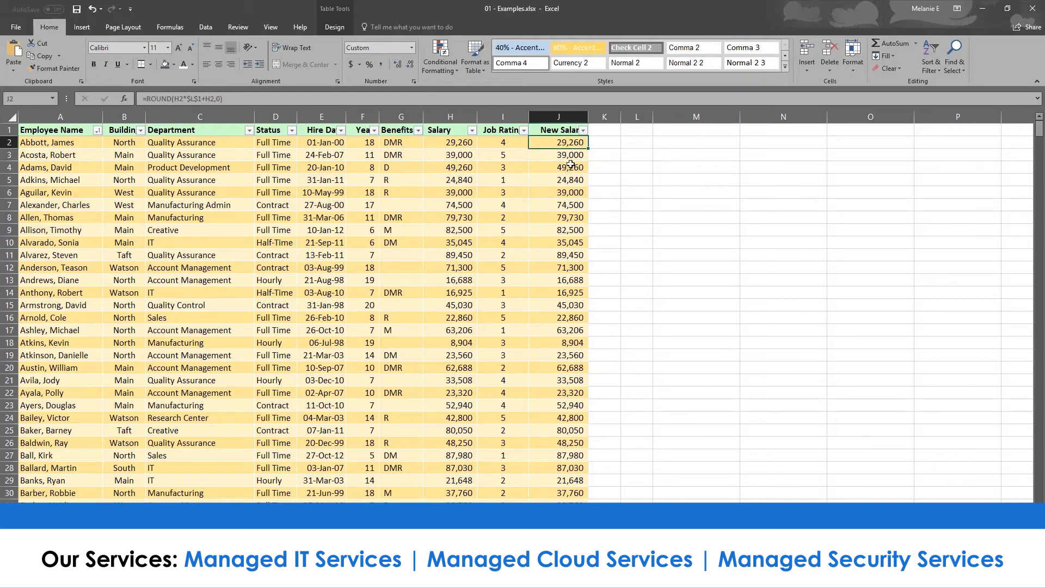
left_click(571, 164)
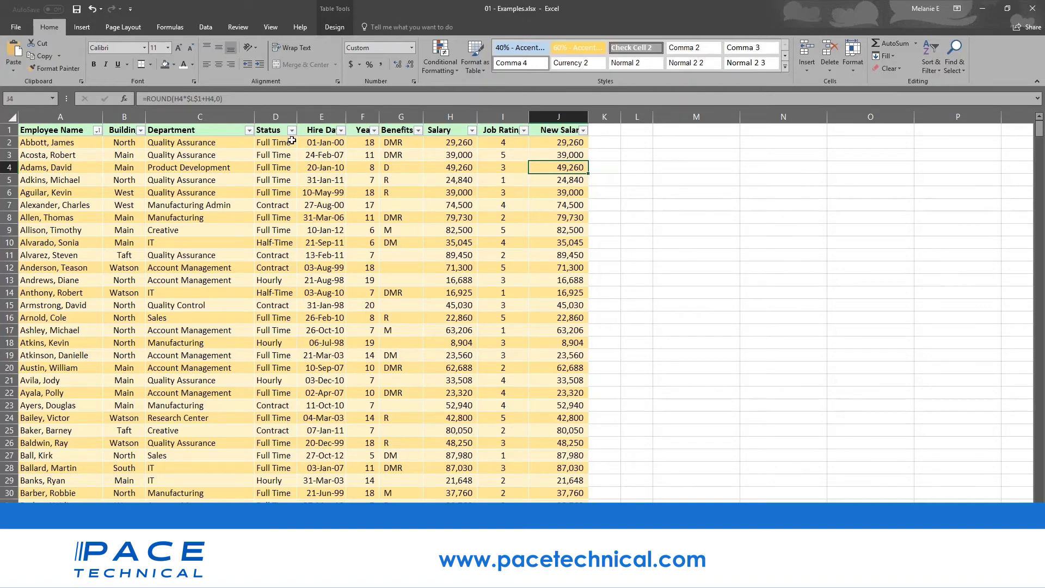
left_click(248, 30)
left_click(450, 144)
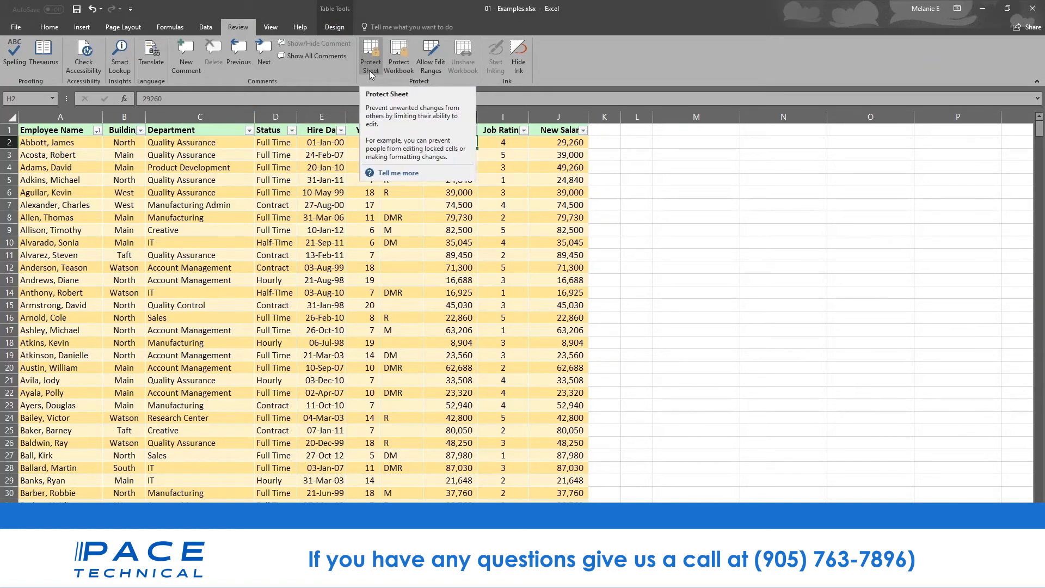
left_click(568, 131)
left_click_drag(568, 130, 597, 267)
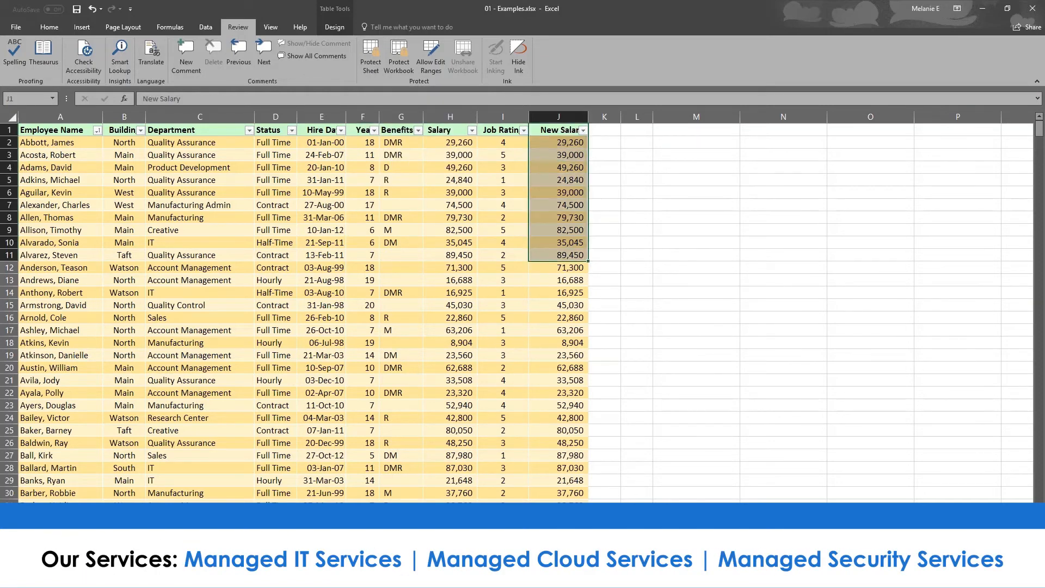
left_click(451, 117)
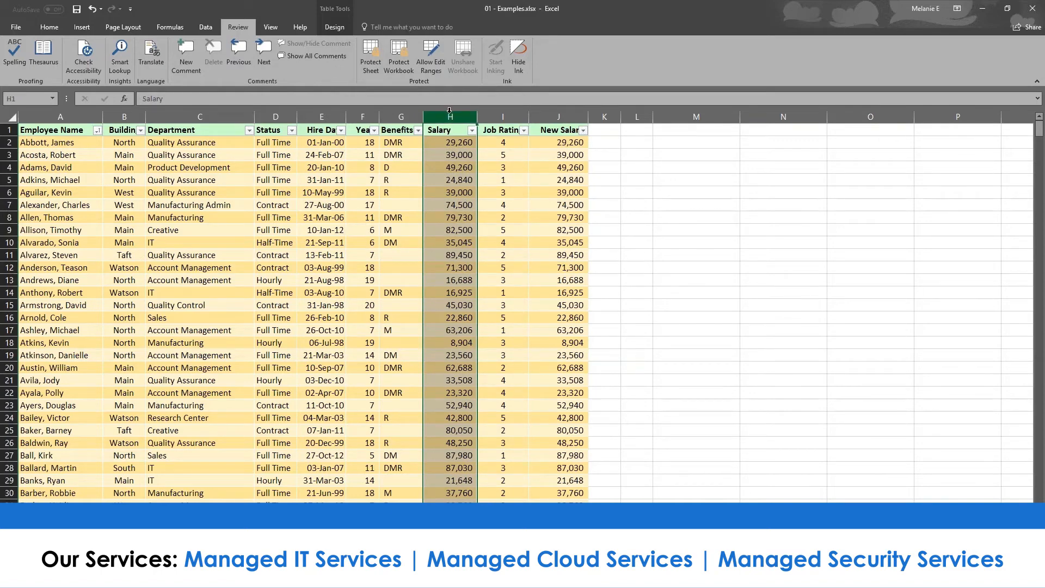
left_click(368, 65)
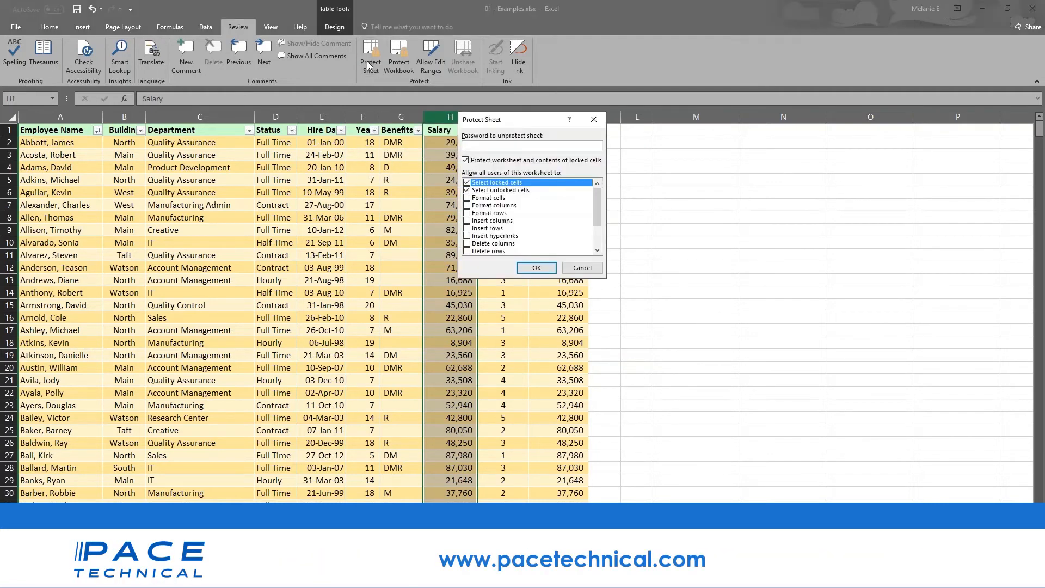
type("••")
left_click(579, 266)
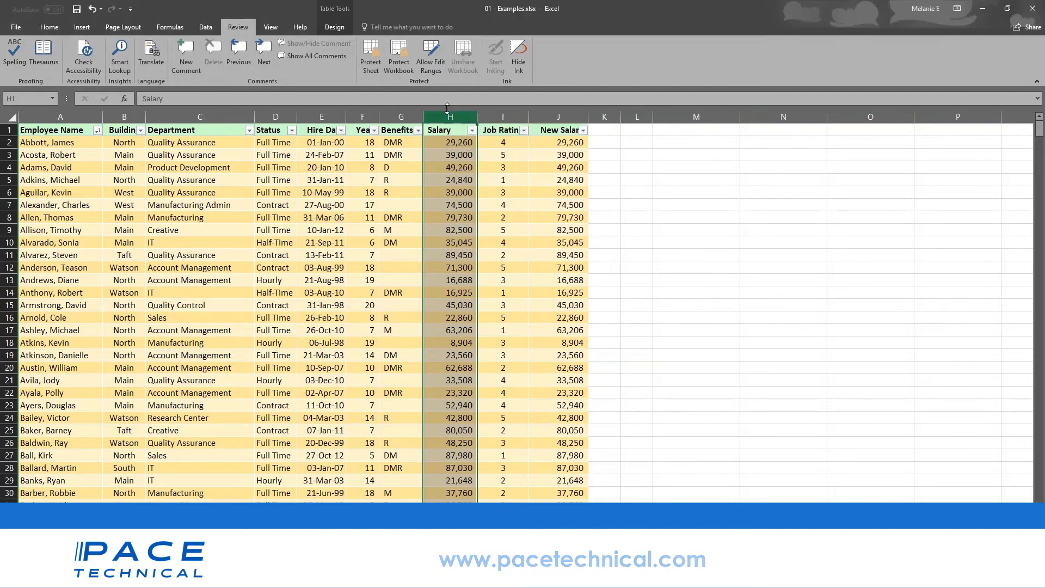
left_click(306, 442)
left_click(372, 70)
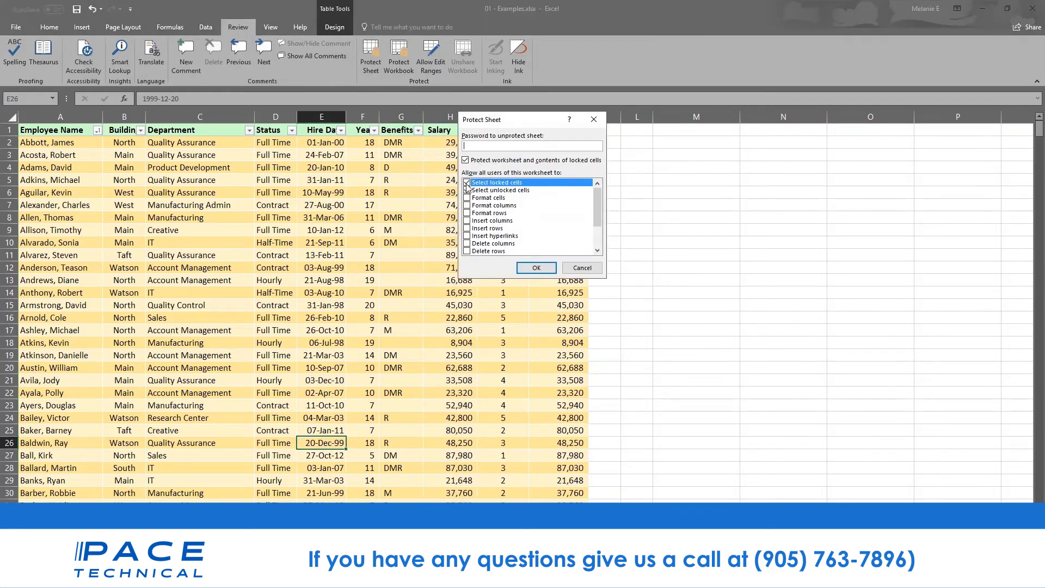
type("pa")
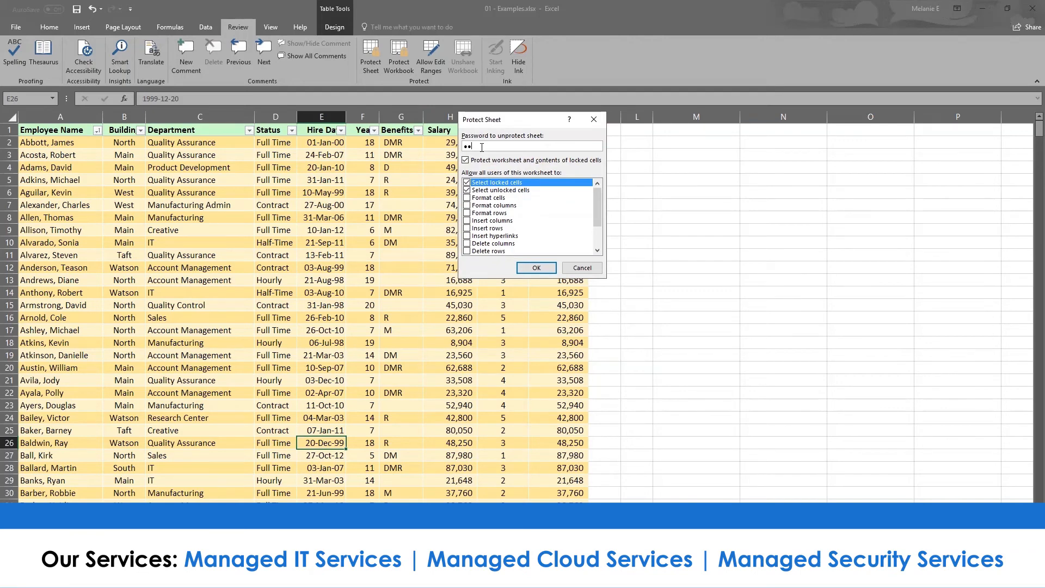
left_click(466, 183)
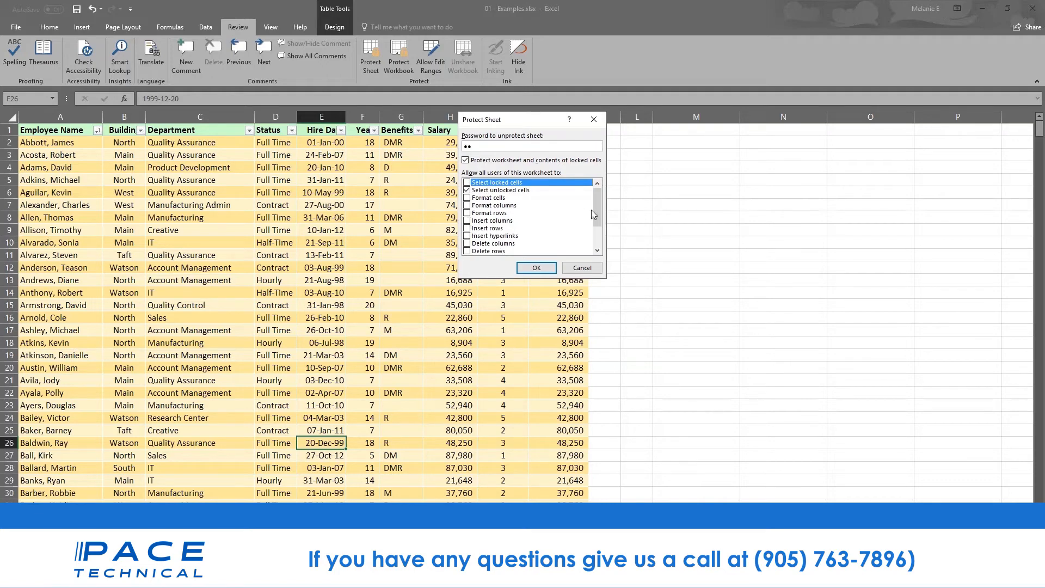
left_click_drag(595, 210, 596, 237)
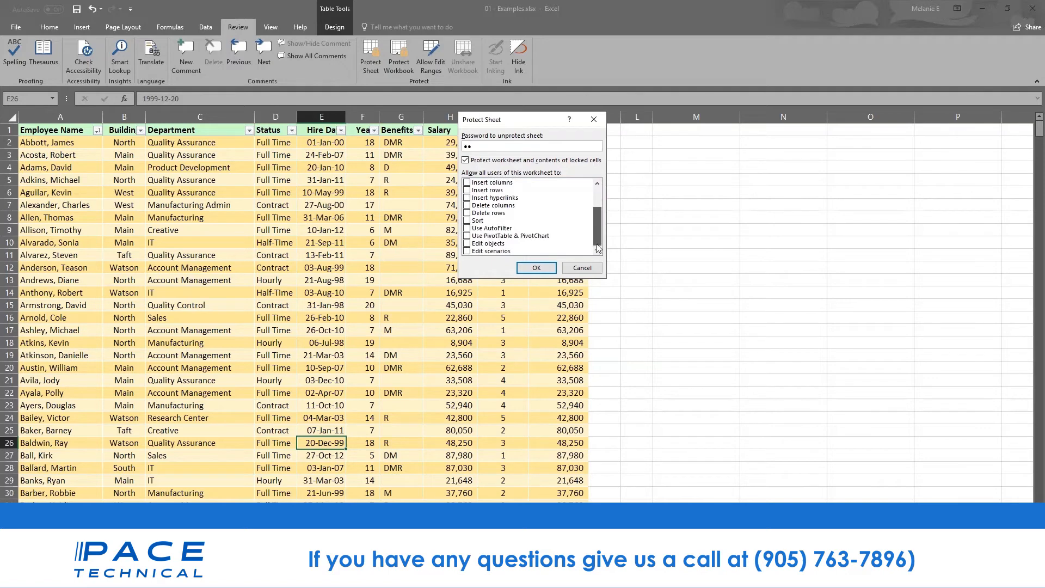
left_click(467, 243)
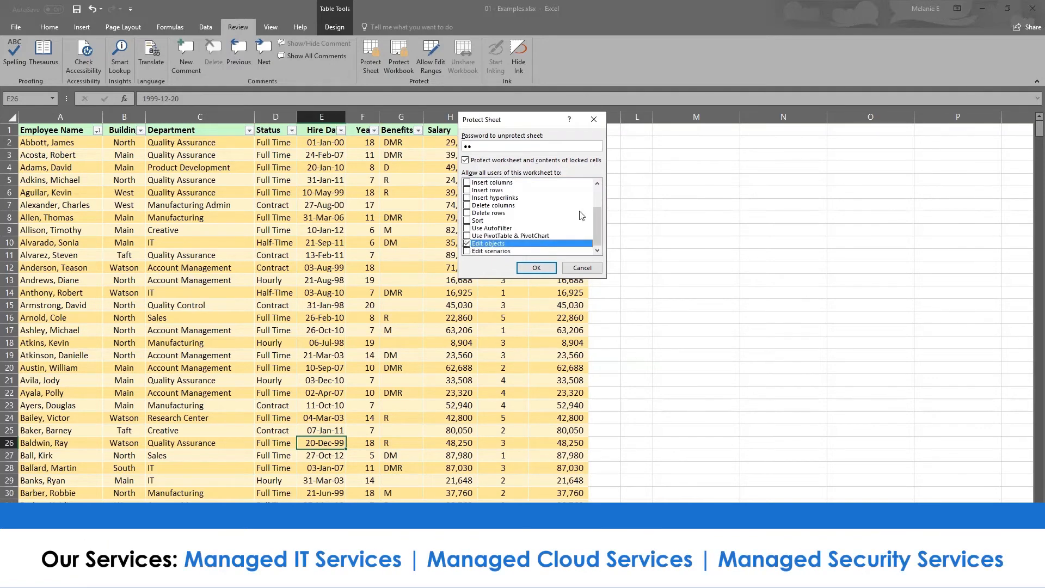
left_click_drag(596, 218, 592, 199)
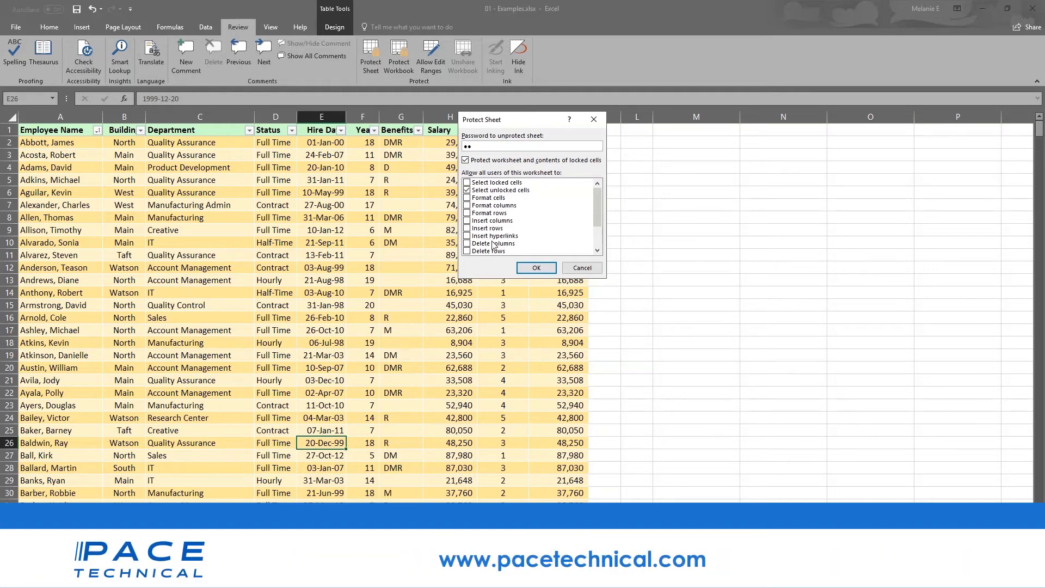
left_click(572, 267)
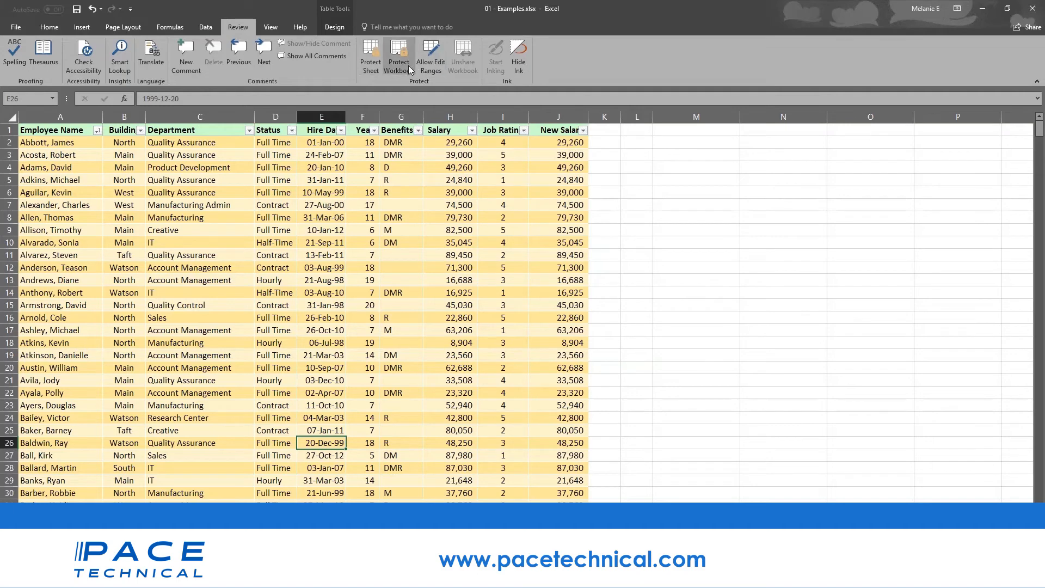
left_click(453, 238)
left_click(444, 197)
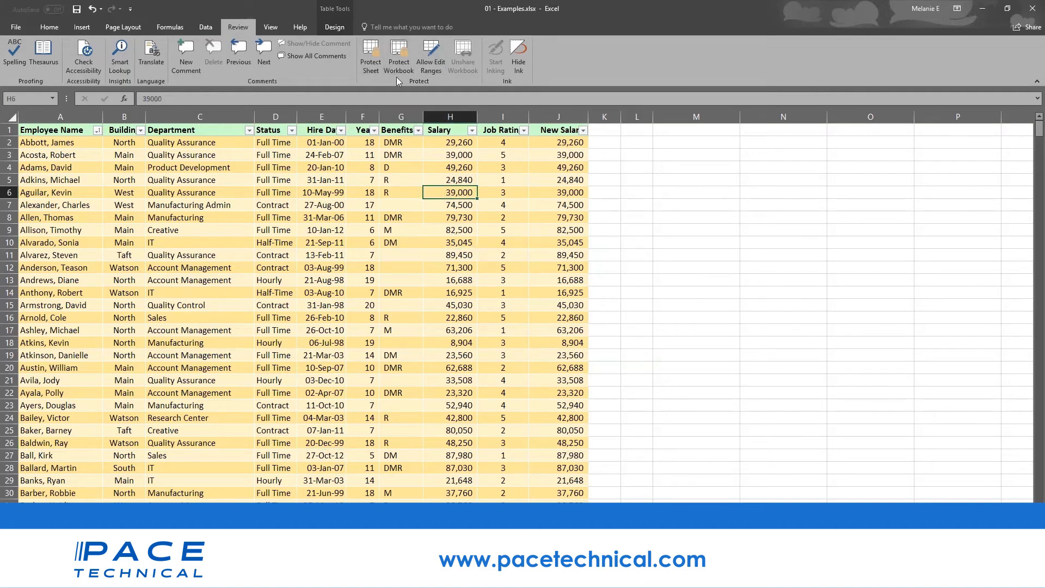
left_click(398, 70)
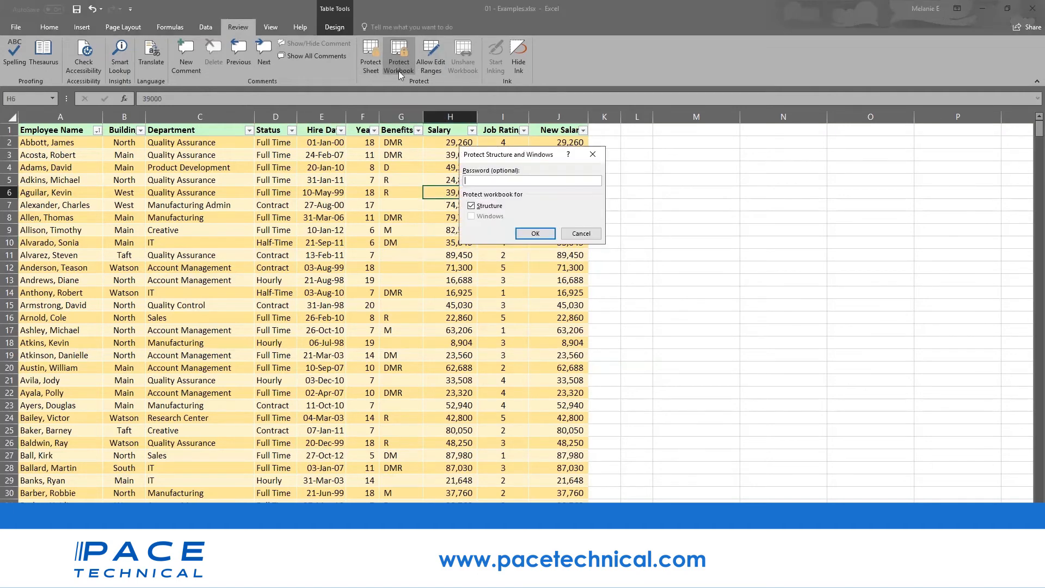
left_click(581, 235)
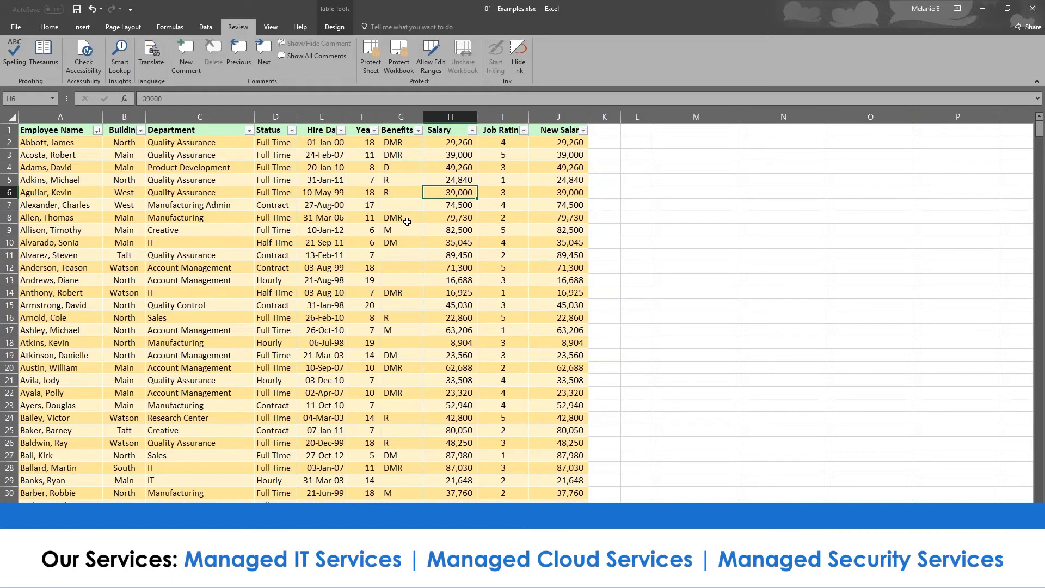
left_click(322, 116)
left_click(363, 117)
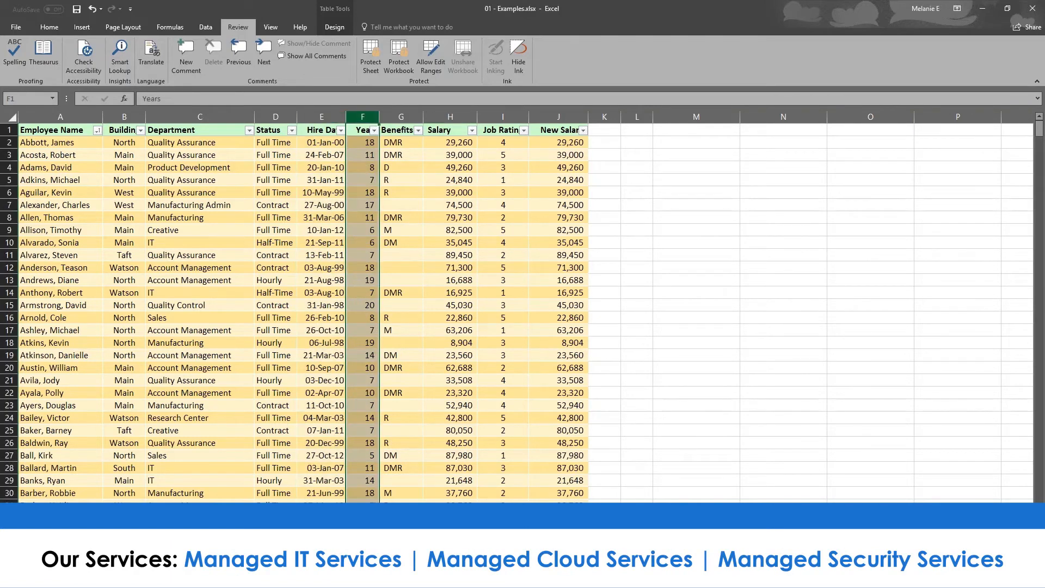
left_click(453, 117)
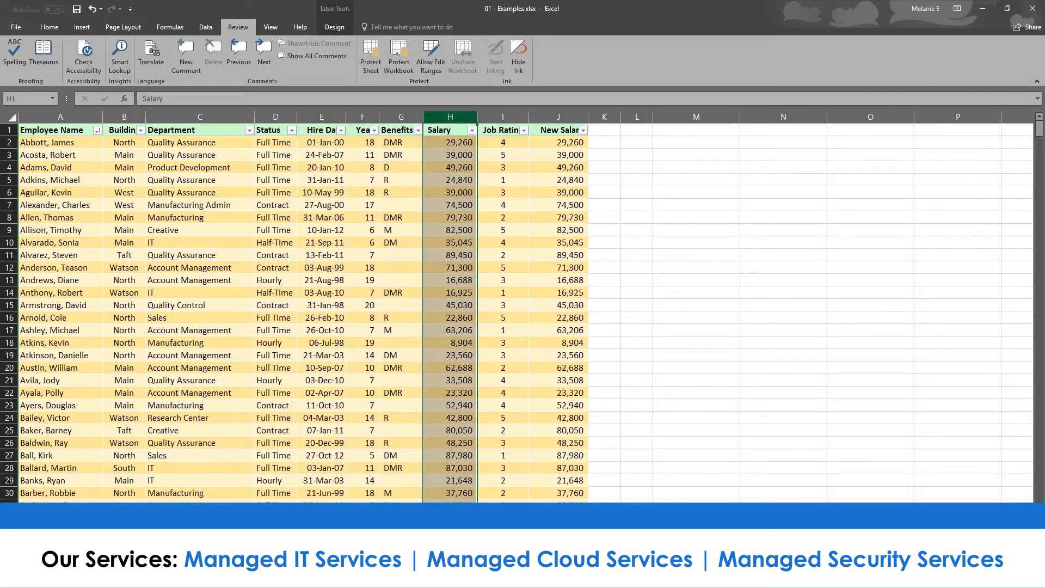
- Hide column H (Salary) and column J (New Salary) of the employee table
right_click(457, 118)
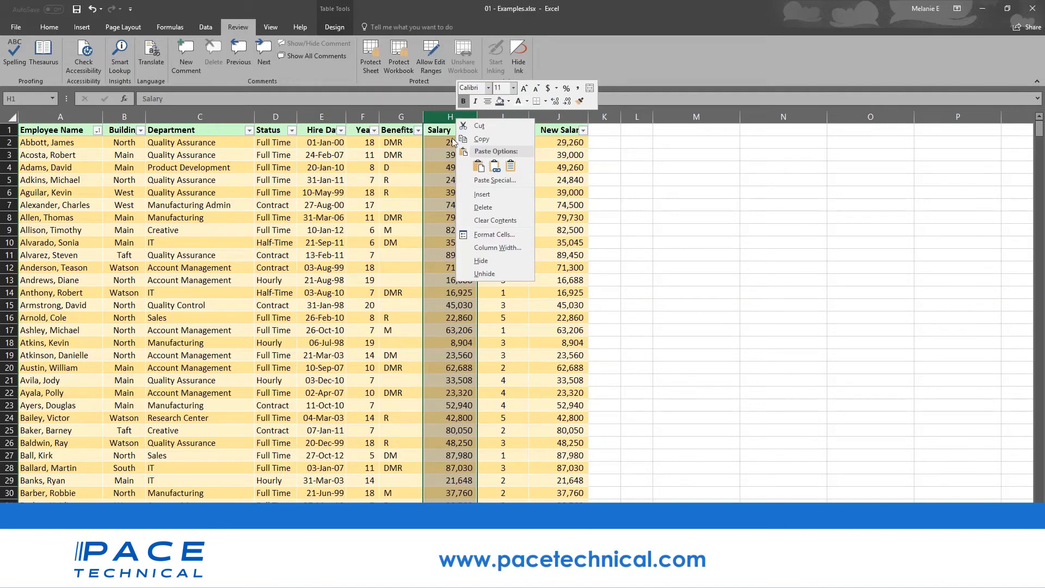
left_click(489, 260)
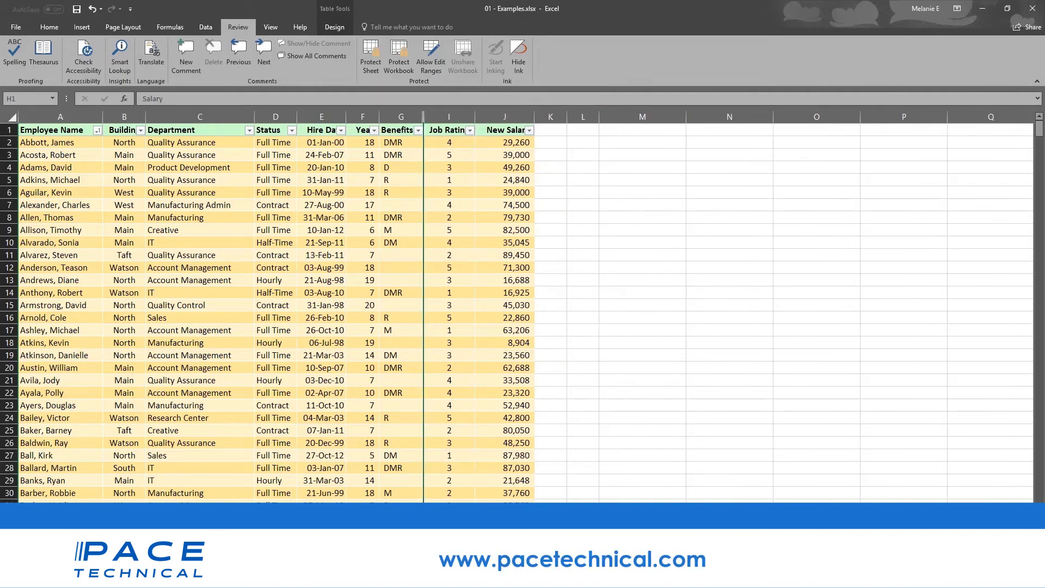
left_click(490, 116)
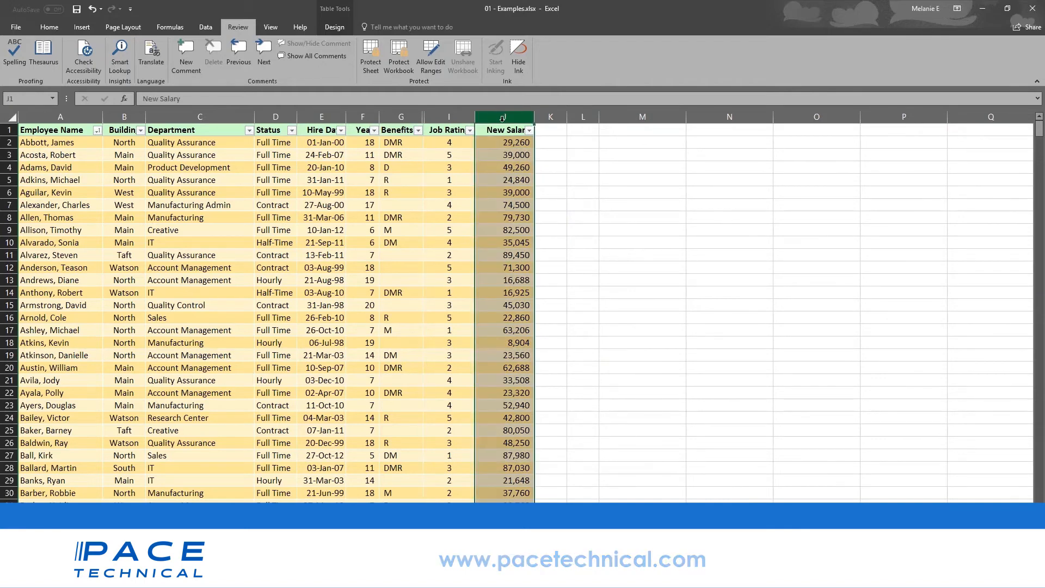
right_click(500, 119)
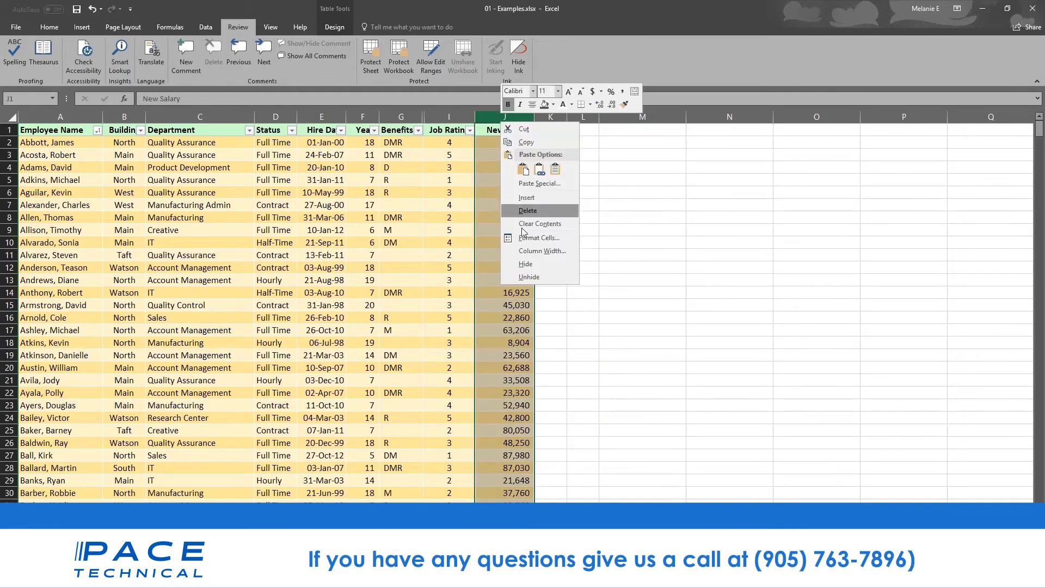
left_click(526, 265)
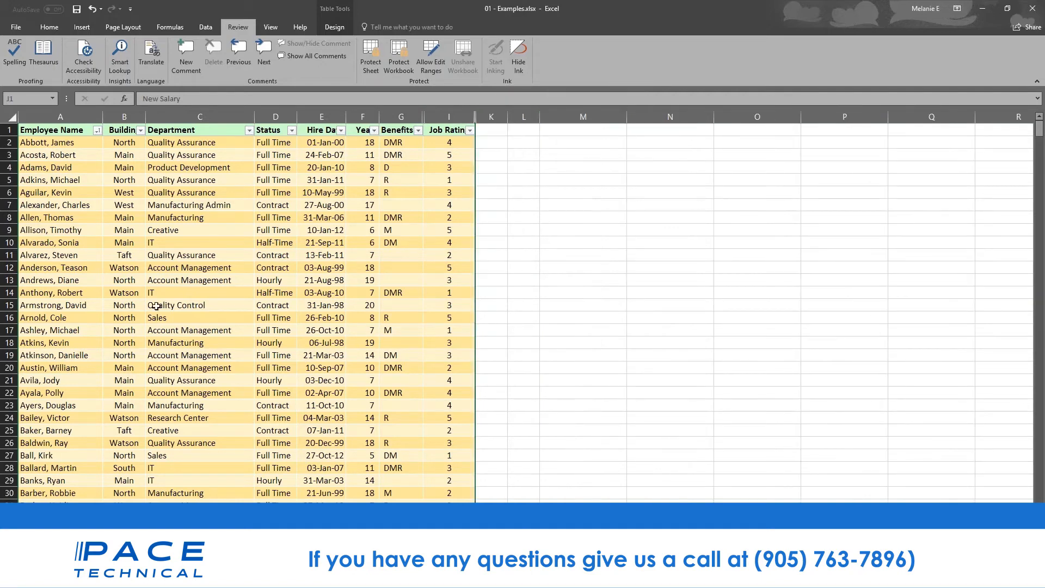
- Protect the workbook structure with a password, entered and confirmed
left_click(404, 54)
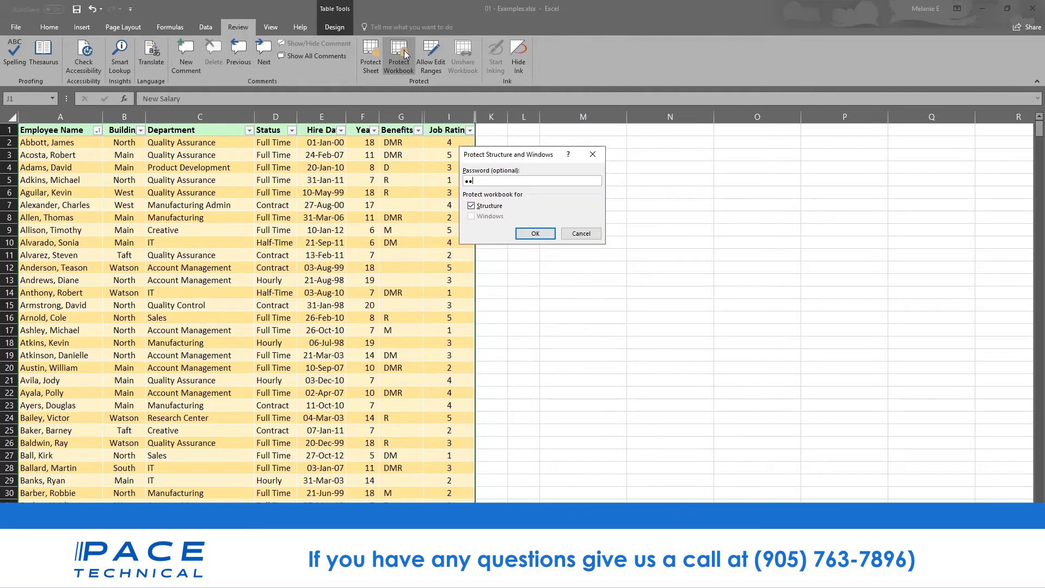
key("Return")
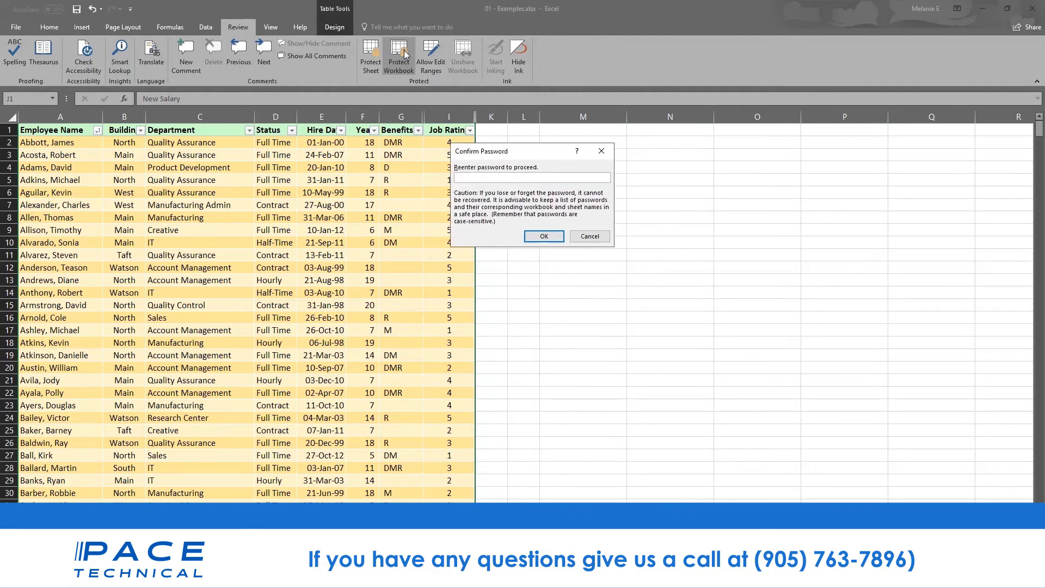
key("Return")
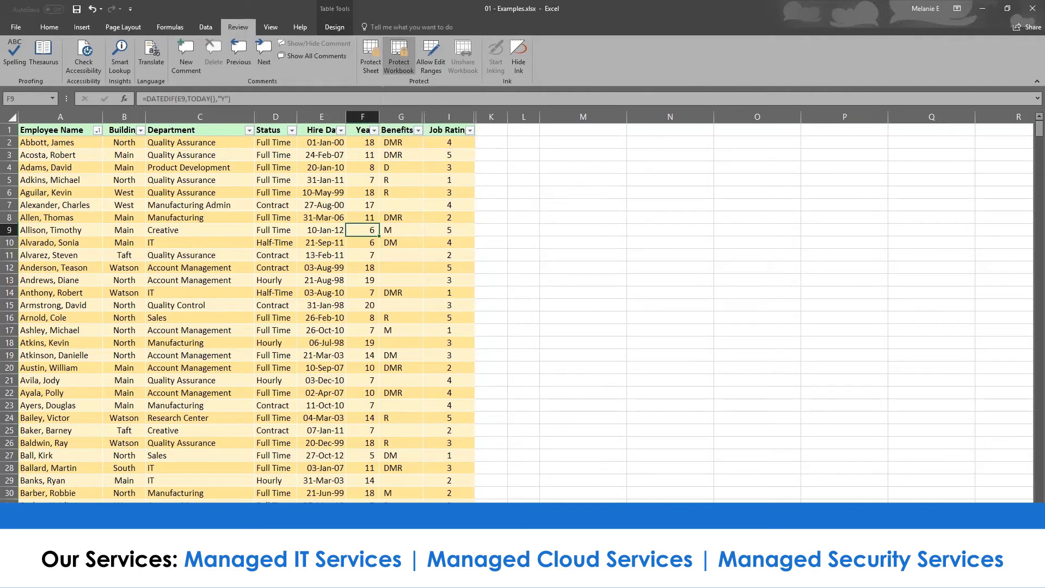
- Select various Building, Department, Status and Hire Date cells to check the protected table still works
left_click(406, 217)
left_click(136, 140)
left_click(129, 193)
left_click(20, 381)
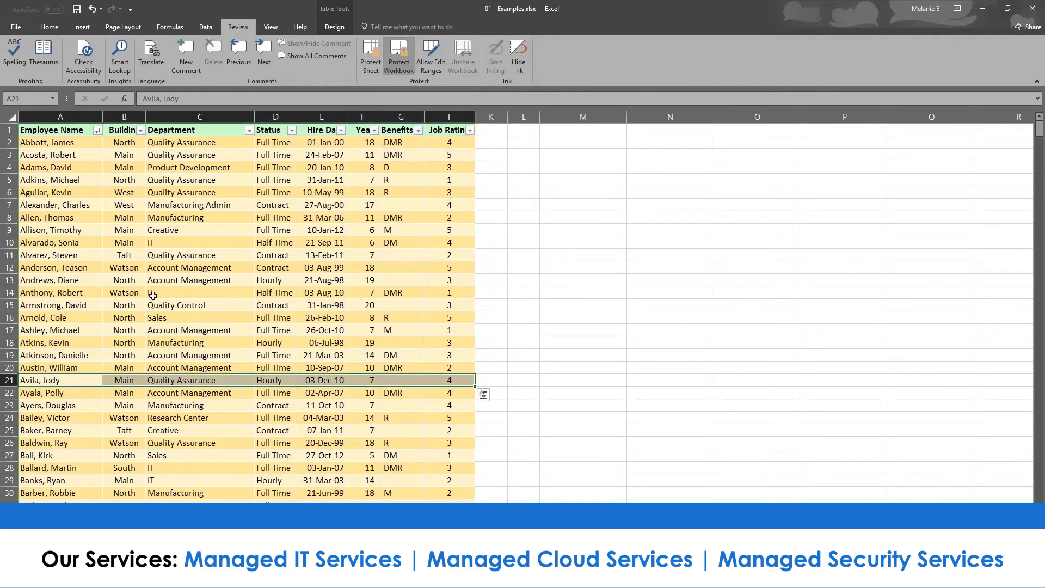
left_click(155, 293)
left_click(108, 243)
left_click(310, 304)
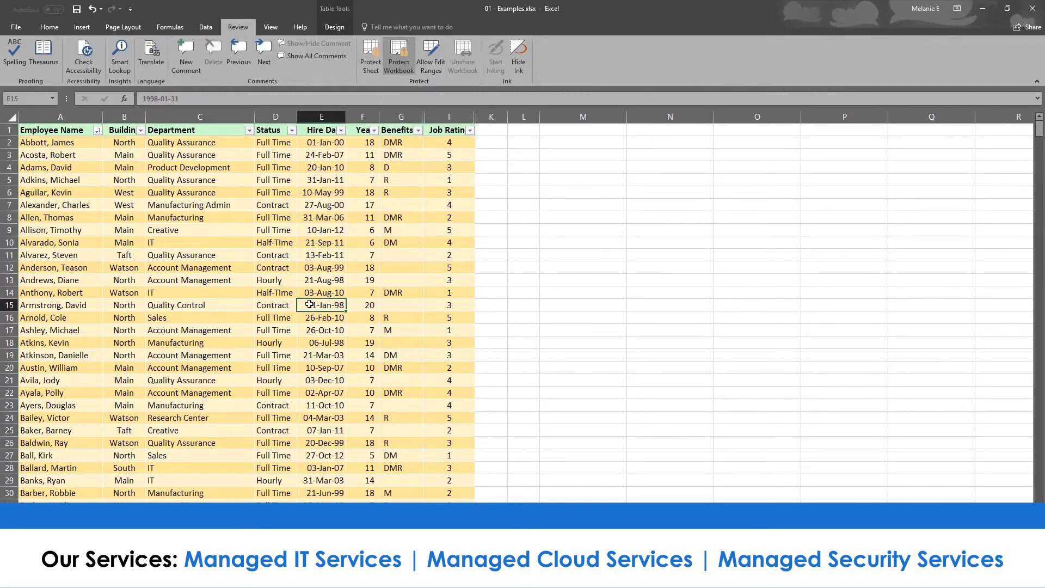
left_click(401, 116)
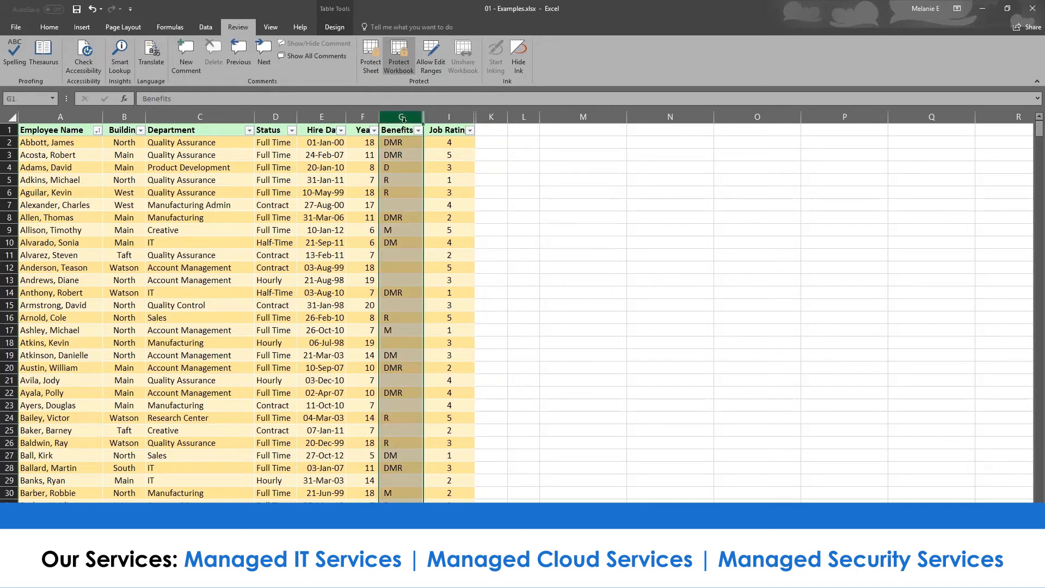
left_click(329, 180)
left_click(273, 230)
left_click(180, 270)
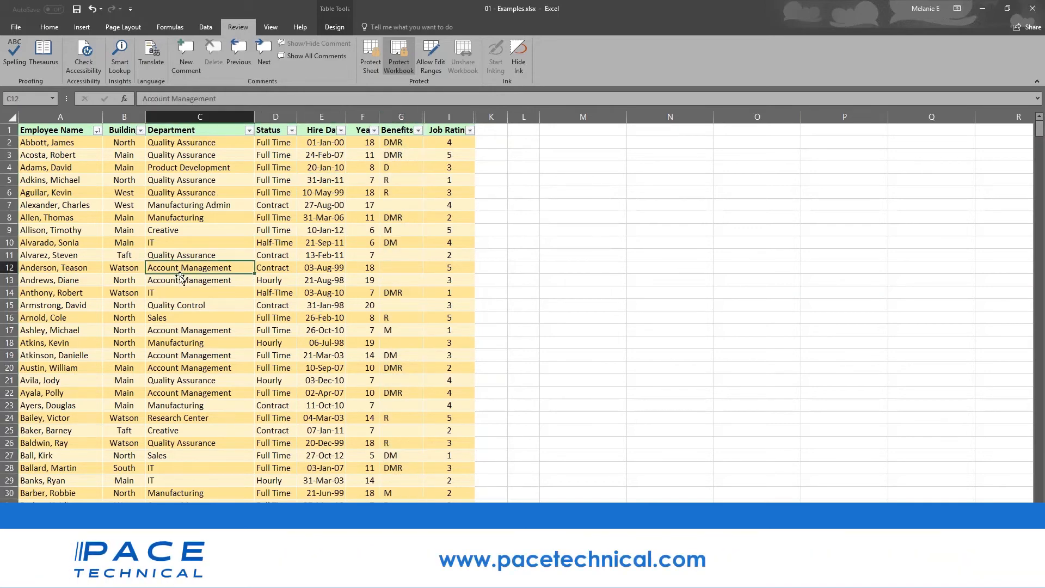
- Try Unhide beside the Years and Benefits columns, confirming the salary columns stay hidden
scroll(181, 278, "down", 11)
scroll(181, 278, "up", 11)
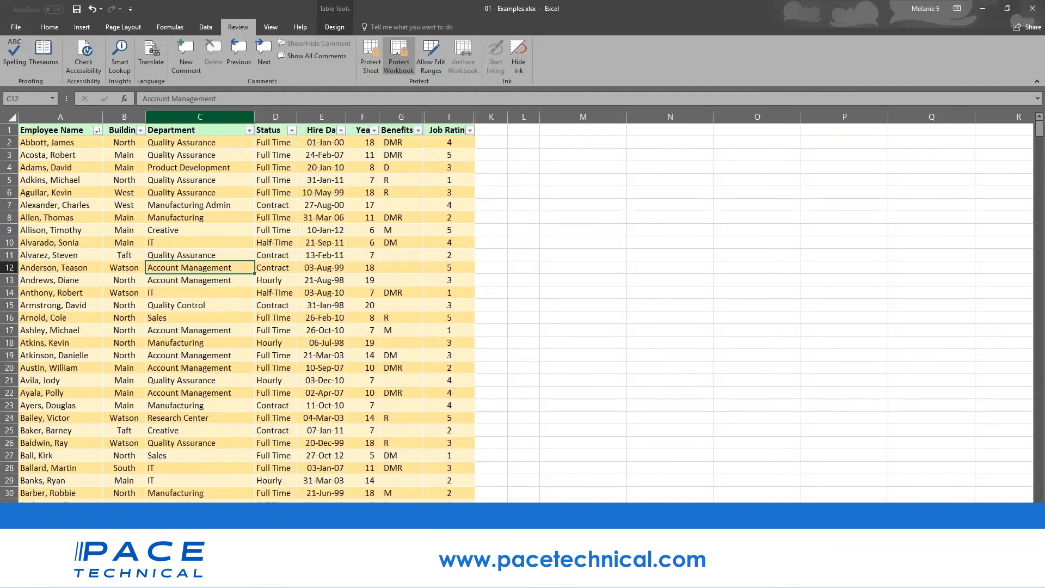
right_click(199, 113)
key("Escape")
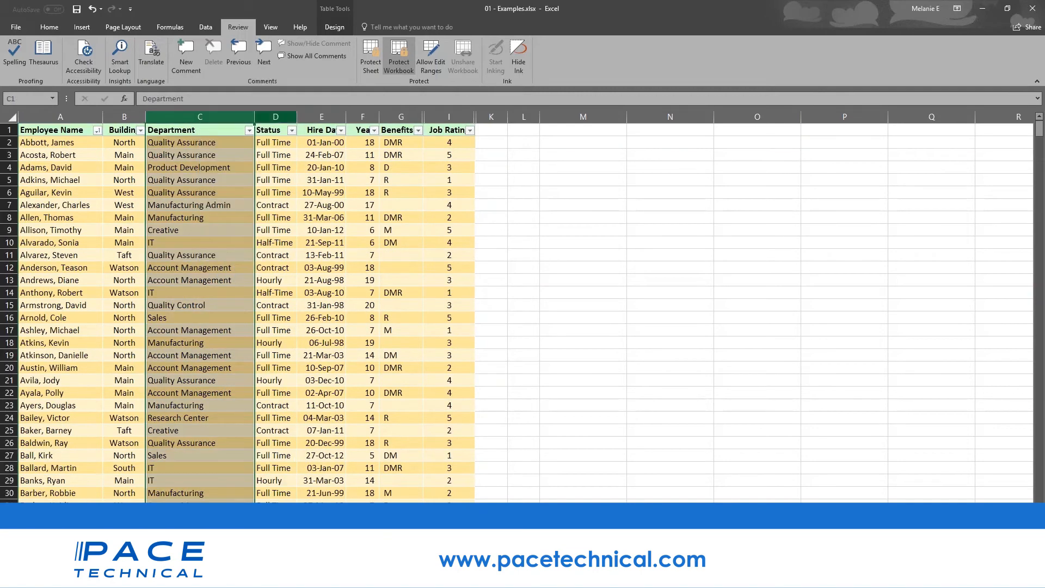
right_click(272, 116)
key("Escape")
right_click(370, 119)
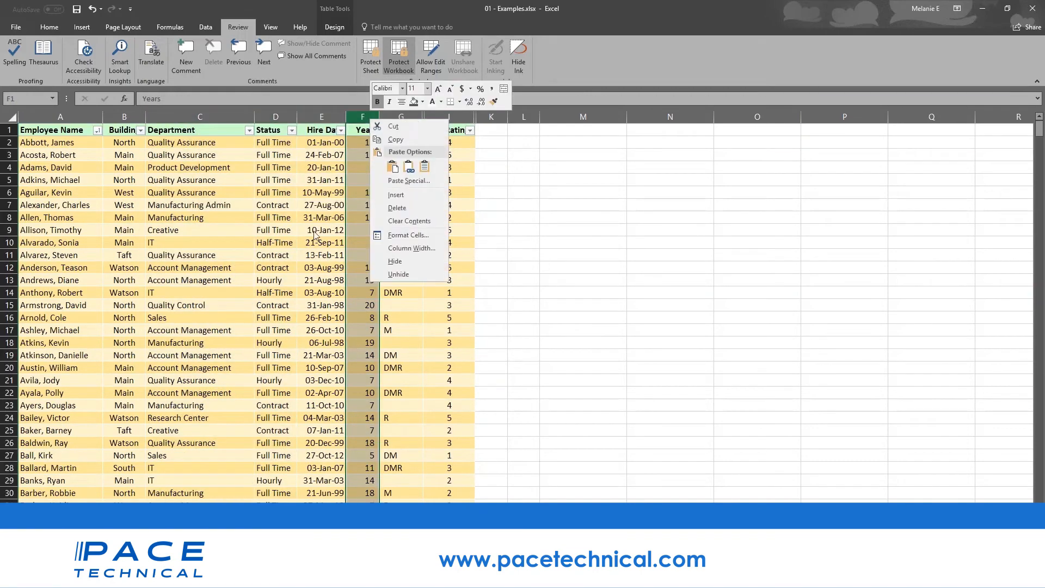
left_click(417, 275)
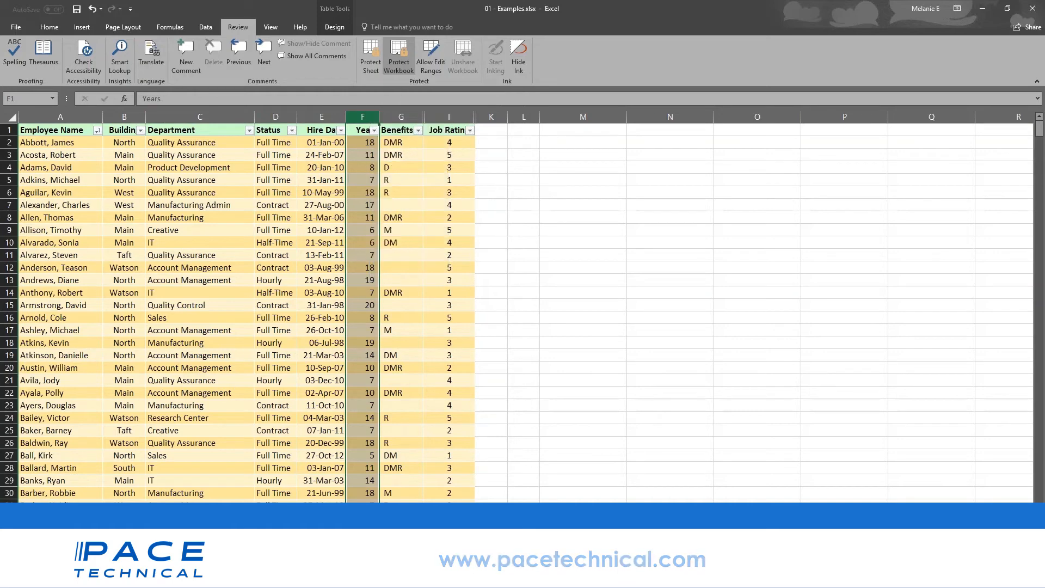
right_click(411, 117)
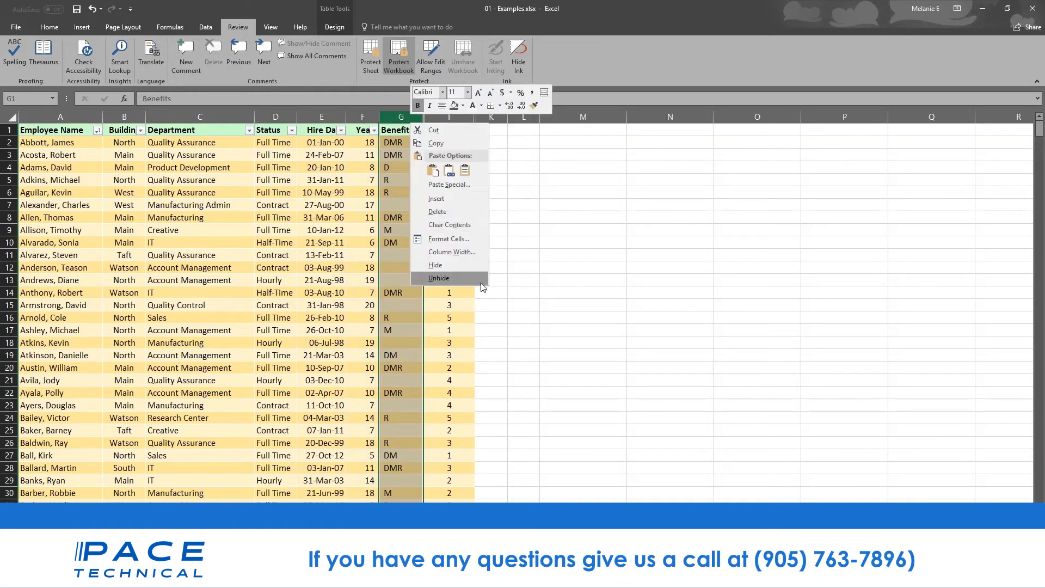
left_click(482, 280)
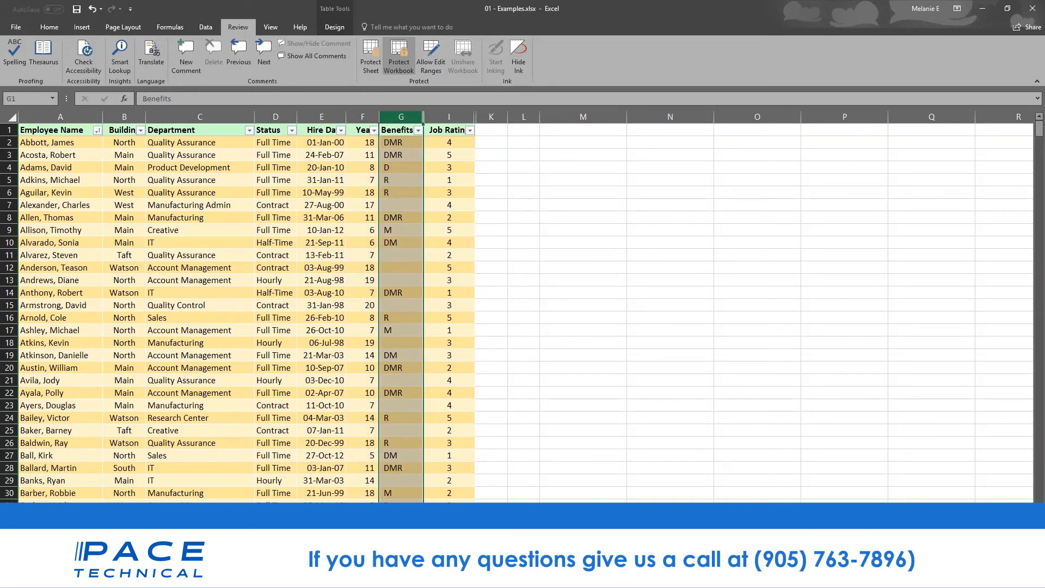
right_click(391, 116)
left_click(264, 106)
left_click(200, 118)
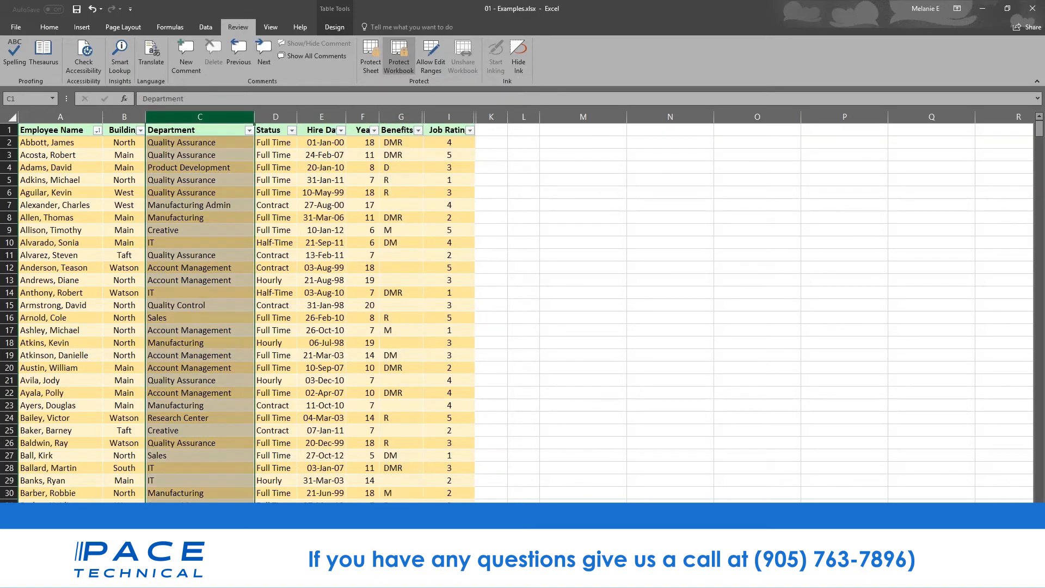
left_click(281, 117)
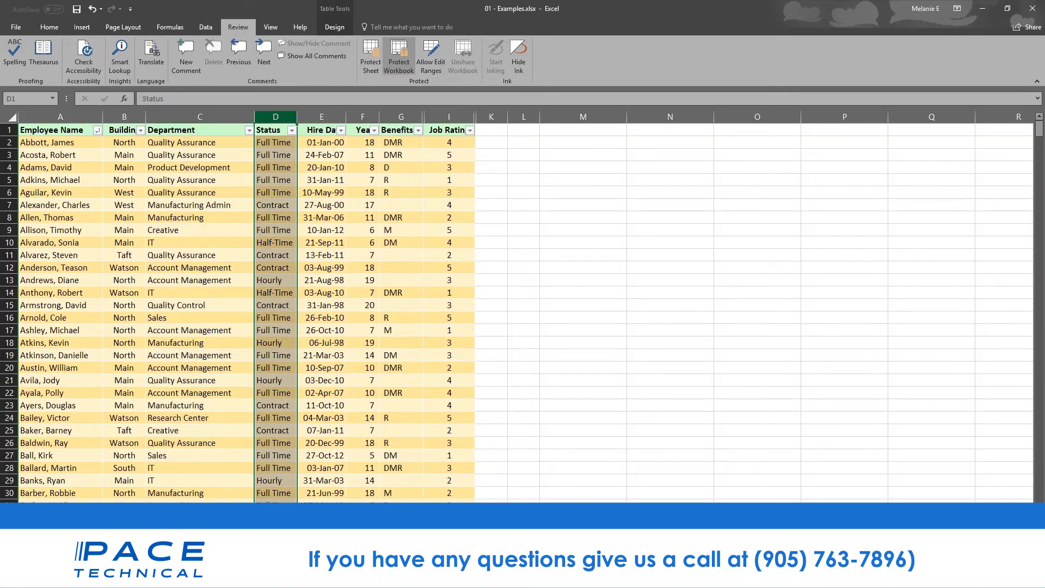
left_click(332, 116)
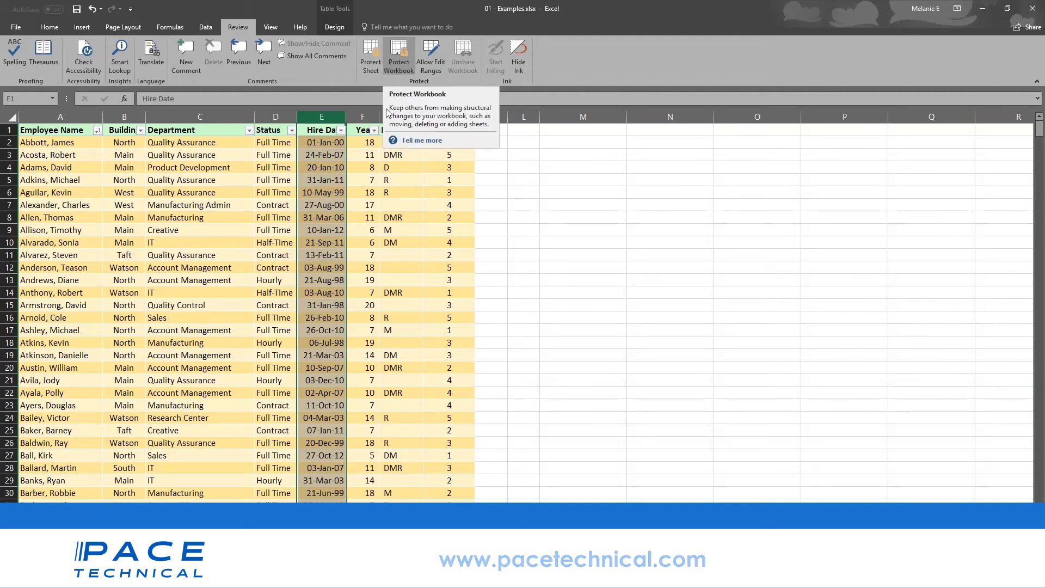
- Unprotect the workbook by entering its password, then hide the employee sheet from its tab menu
left_click(403, 60)
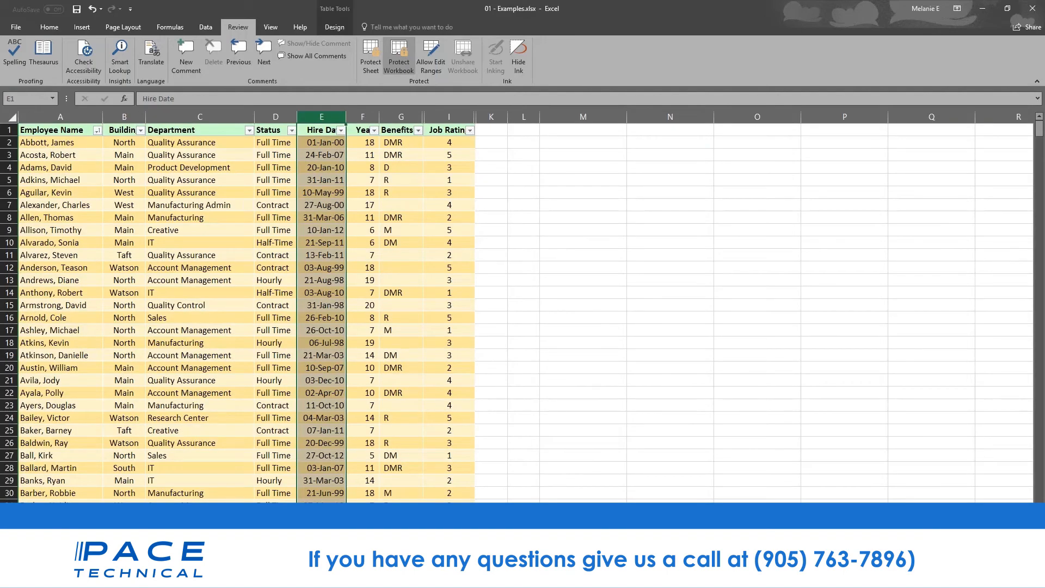
right_click(224, 547)
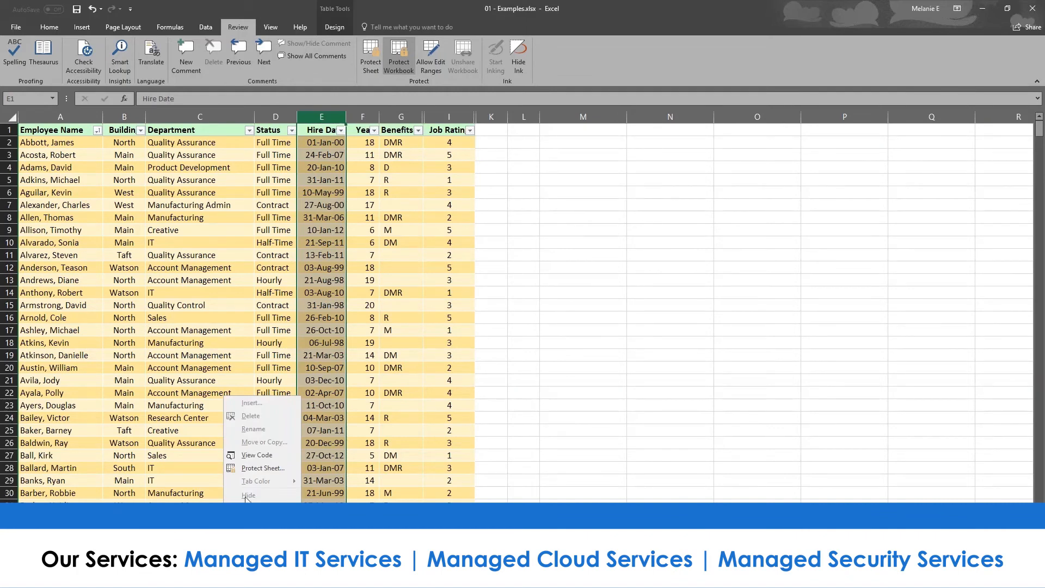
left_click(405, 64)
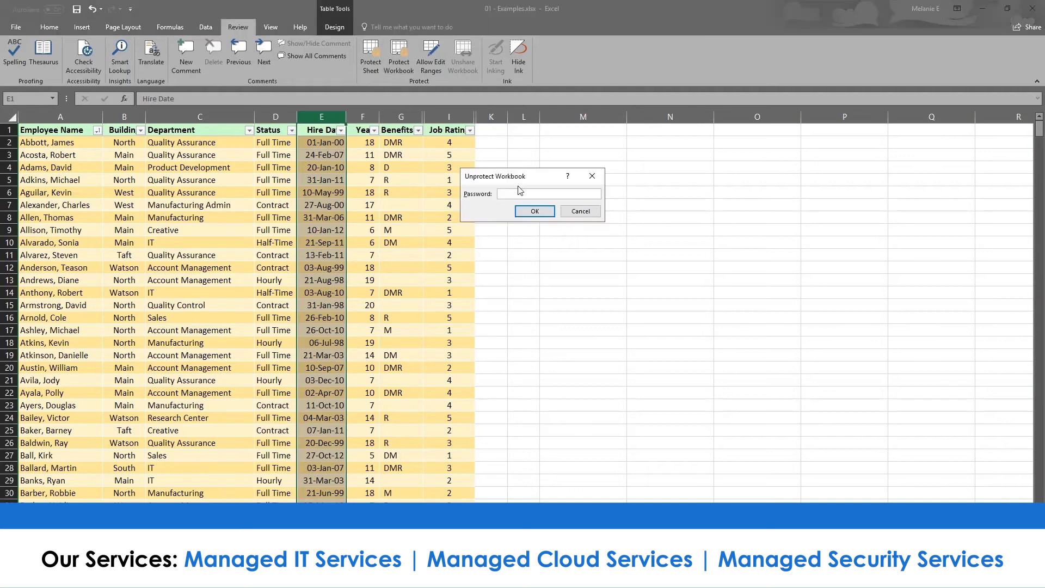
type("p")
key("Return")
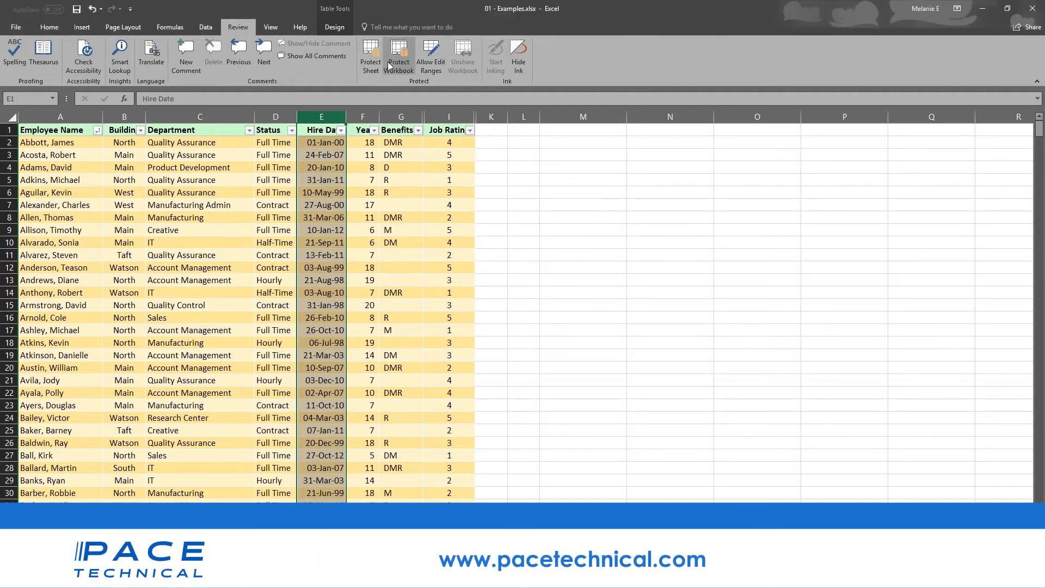
right_click(229, 529)
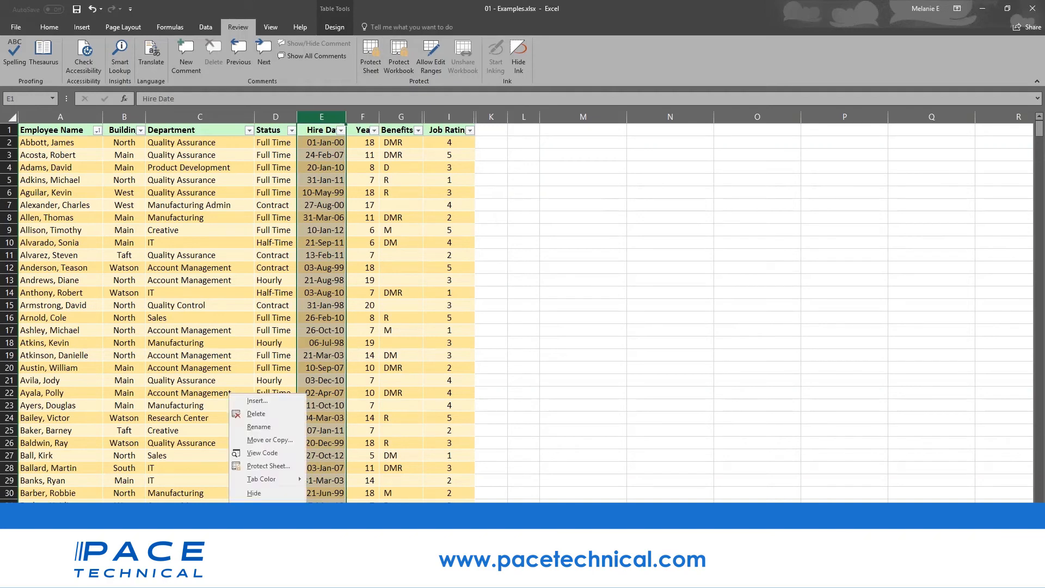
left_click(254, 493)
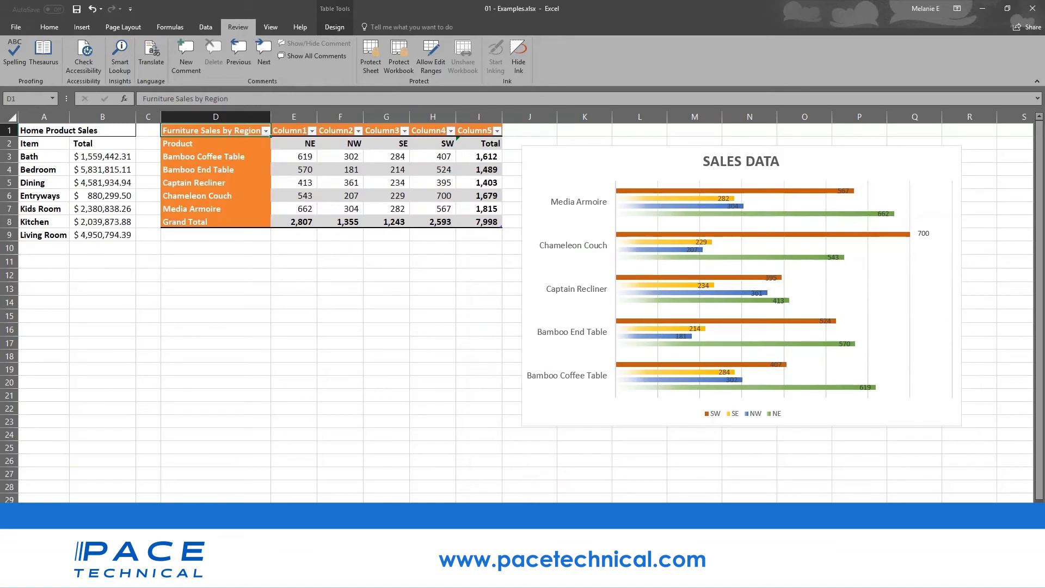
- Protect the workbook structure with a password and check that the sheet-tab menu is locked
left_click(403, 64)
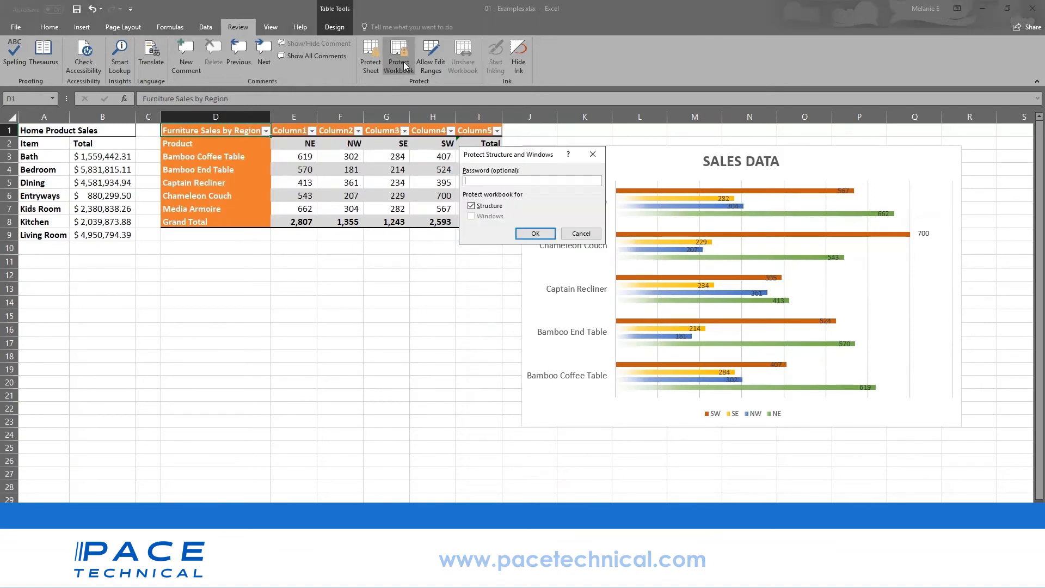
key("Return")
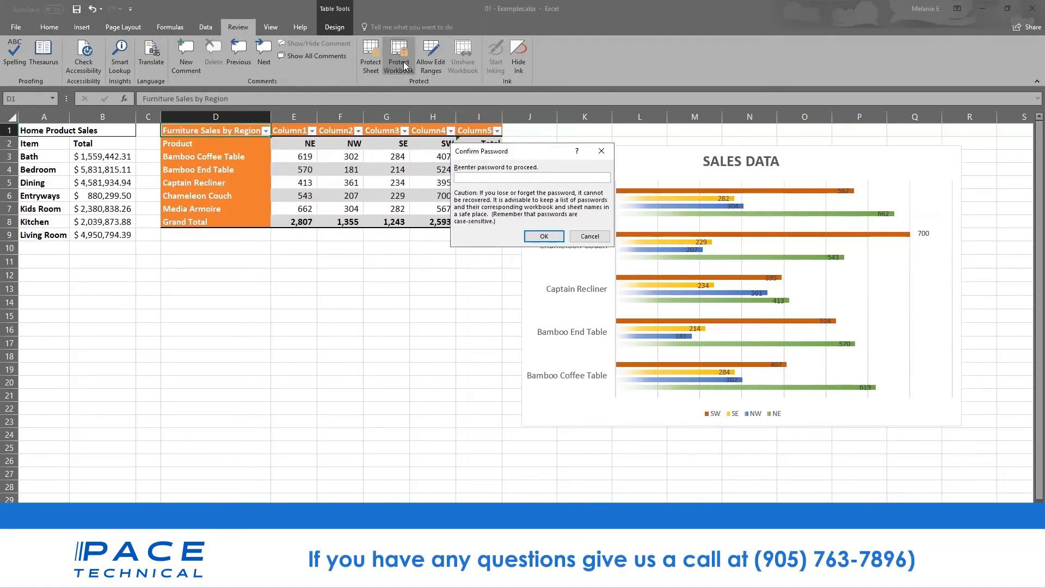
type("a")
key("Return")
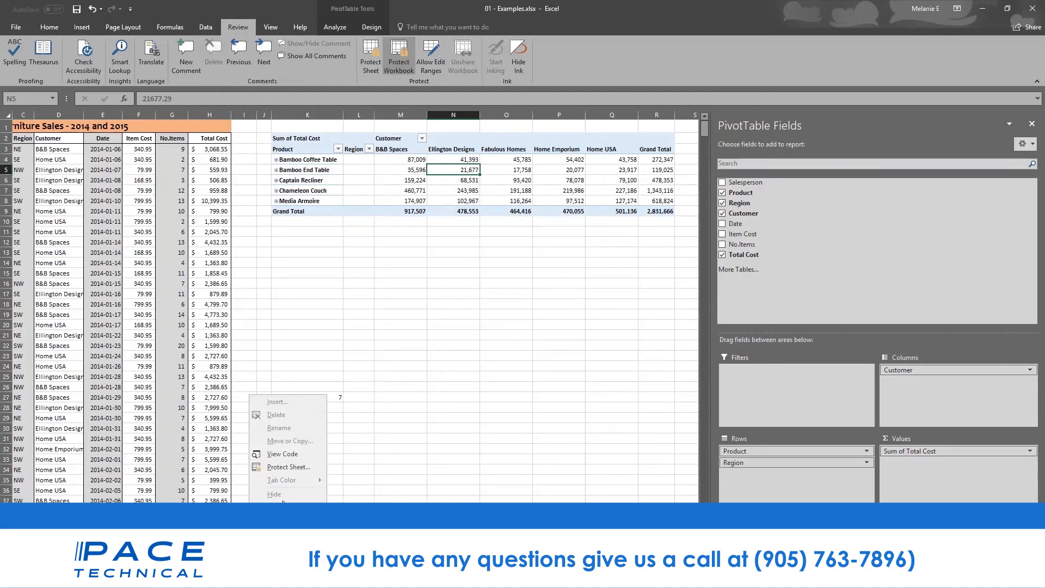
key("Escape")
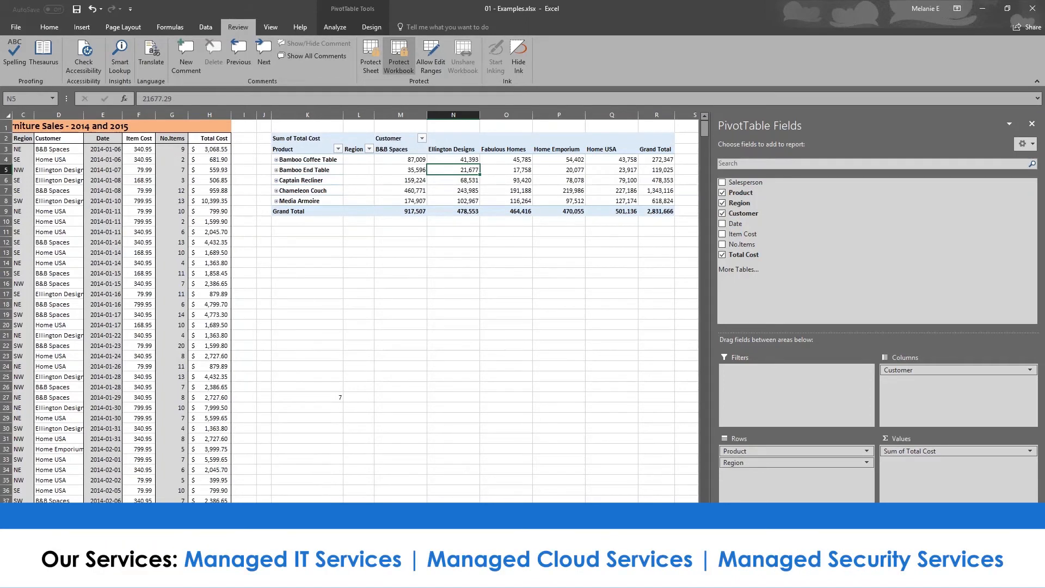
key("ctrl+Page_Down")
key("ctrl+Page_Down")
key("ctrl+Page_Down")
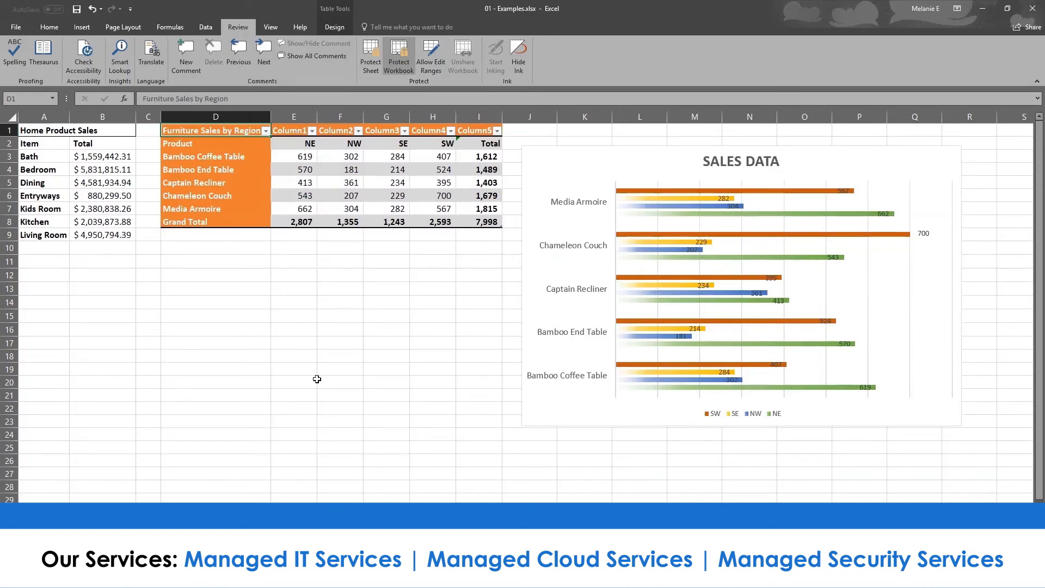
- Remove the workbook protection again and glance at the open PowerPoint windows
left_click(398, 57)
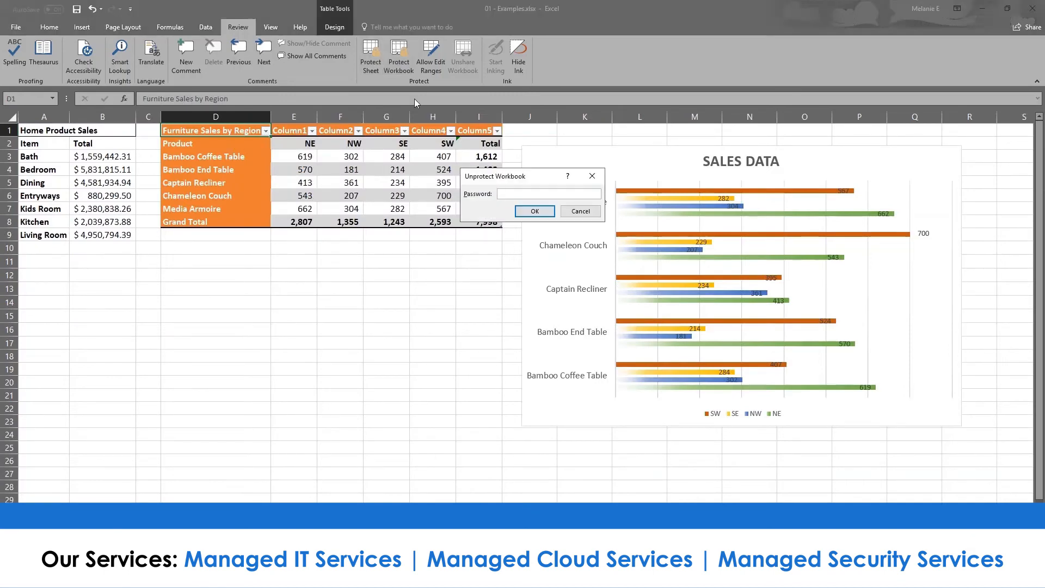
key("Return")
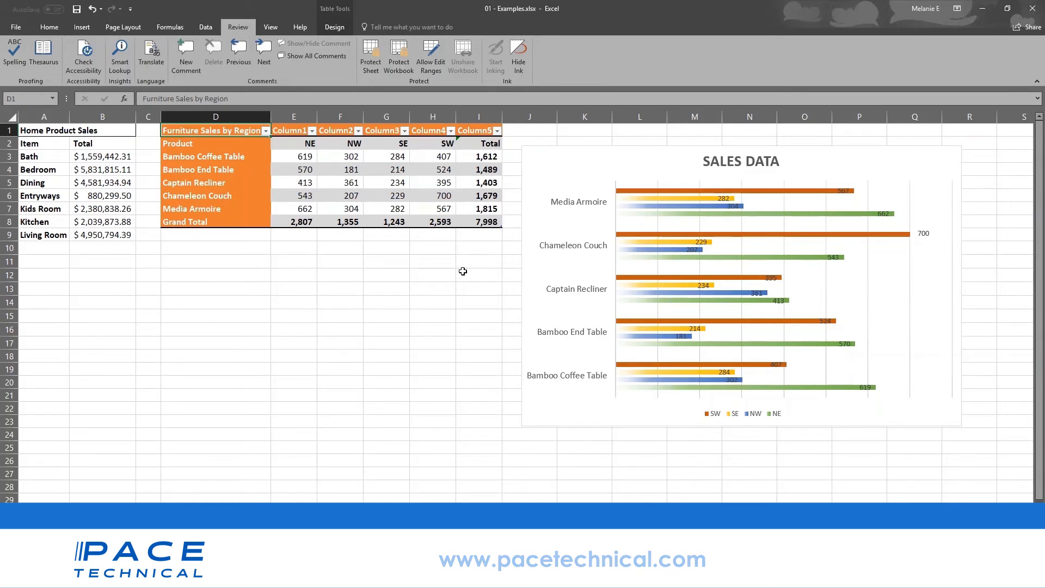
left_click(319, 576)
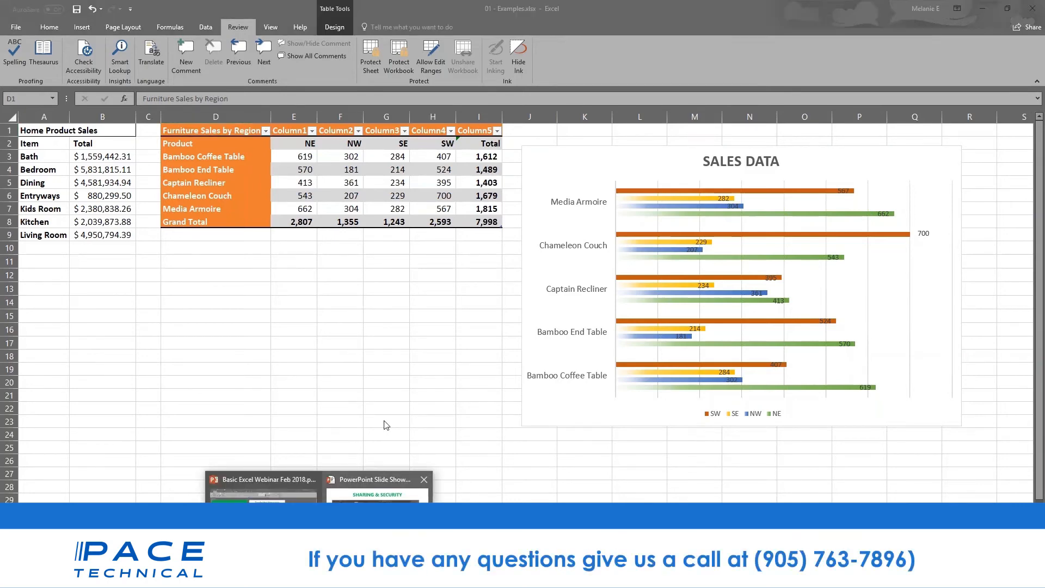
- Upload the workbook to OneDrive - Personal from the Share menu
left_click(1033, 7)
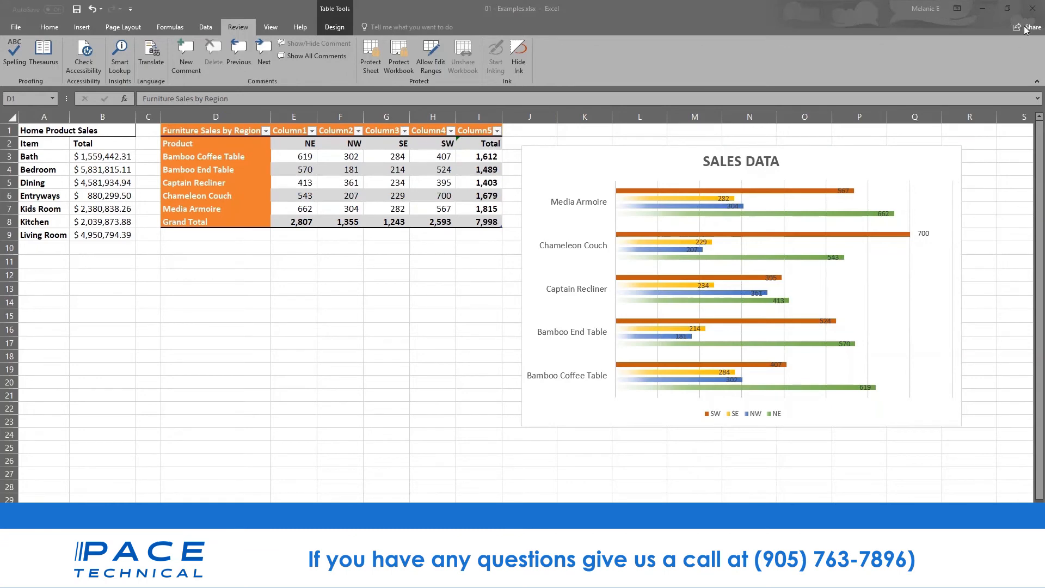
left_click(1025, 30)
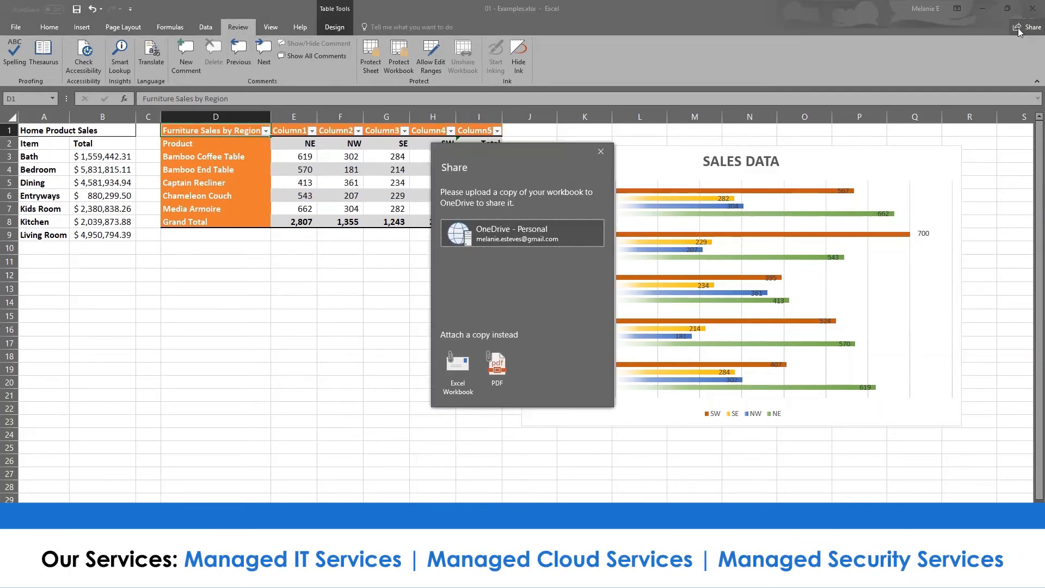
left_click(458, 239)
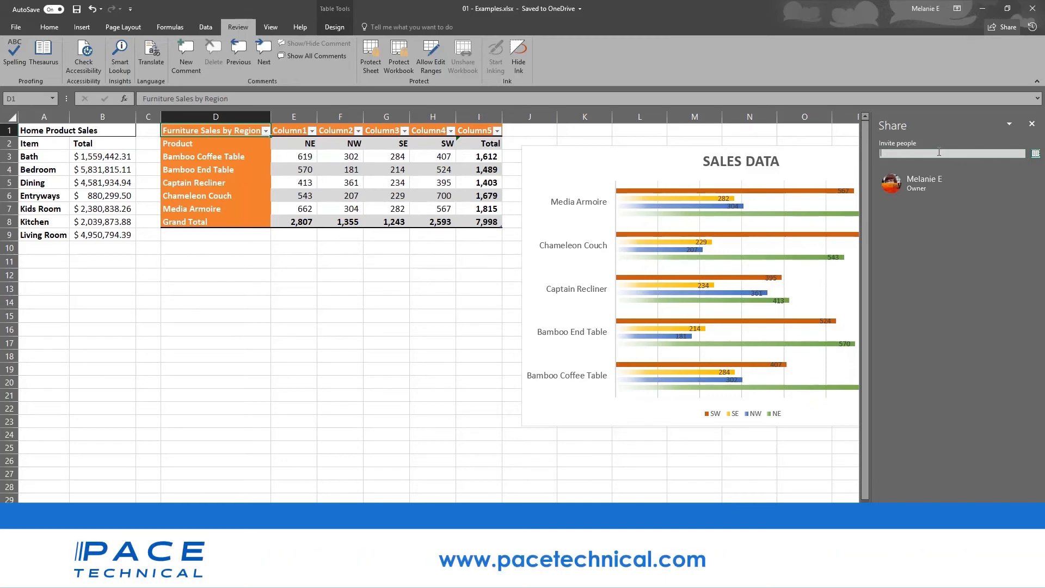
- Invite the suggested contact with Can view permission and send the share invitation
left_click(939, 153)
type("chery")
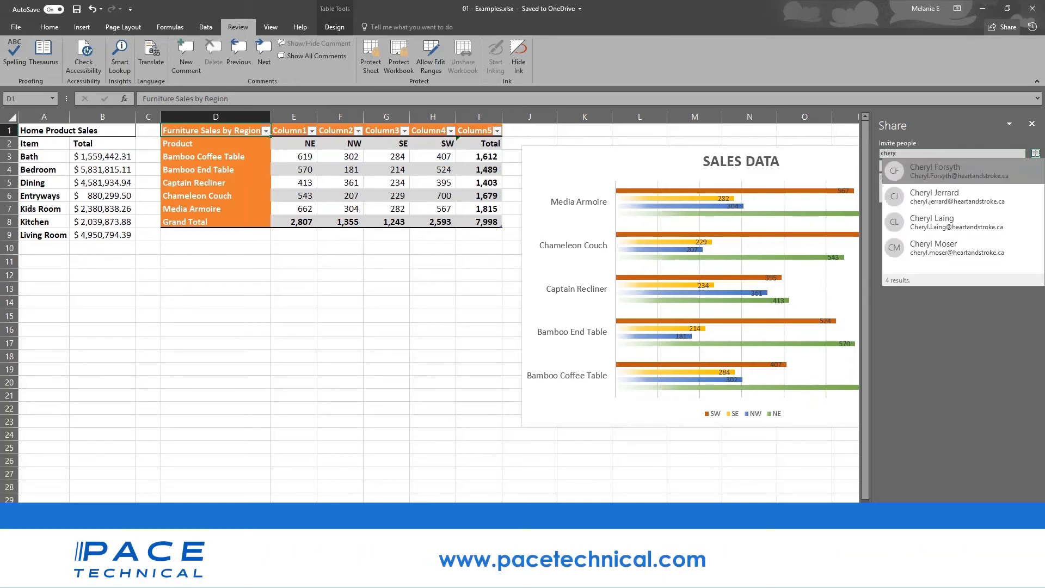
left_click(986, 227)
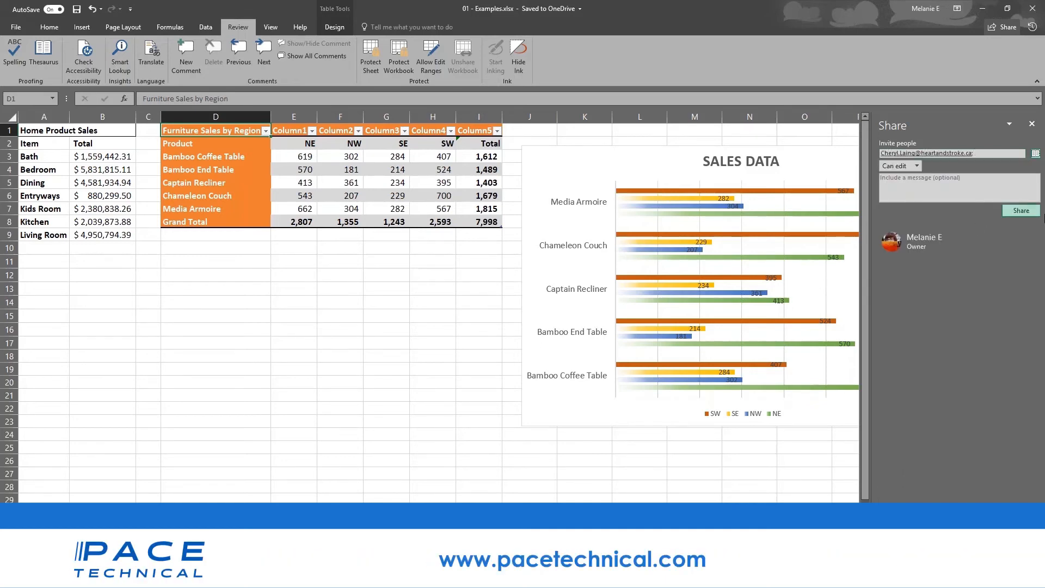
left_click(917, 166)
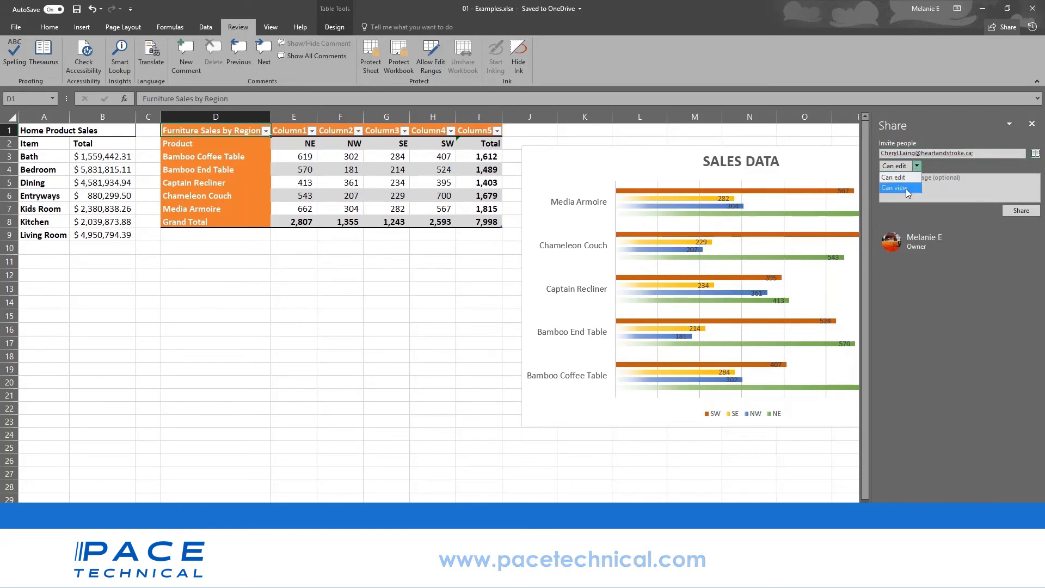
left_click(904, 188)
left_click(1032, 124)
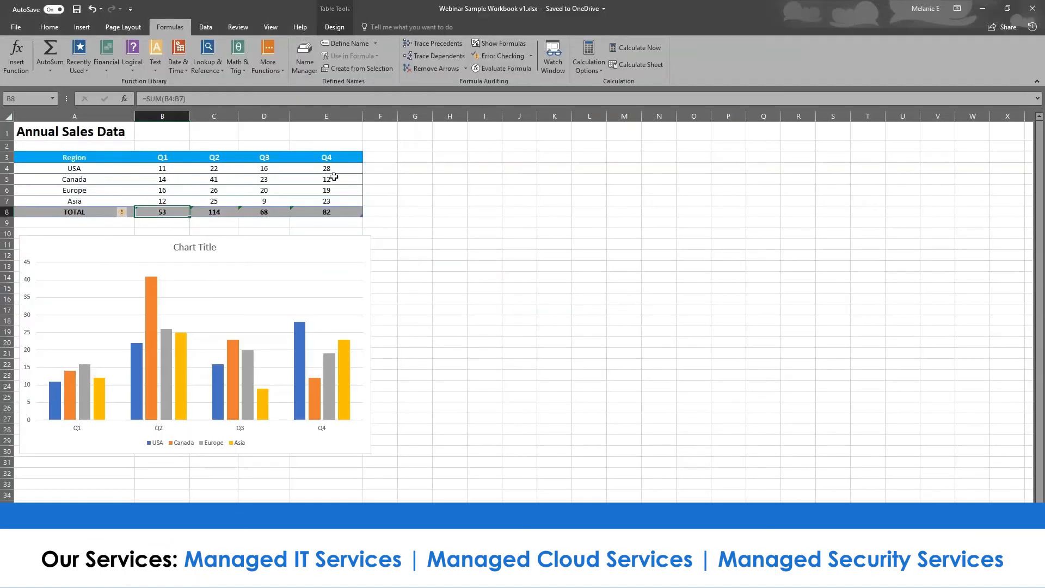
- Switch to the Webinar Sample Workbook and select the Annual Sales Data table A3:E8
left_click(384, 244)
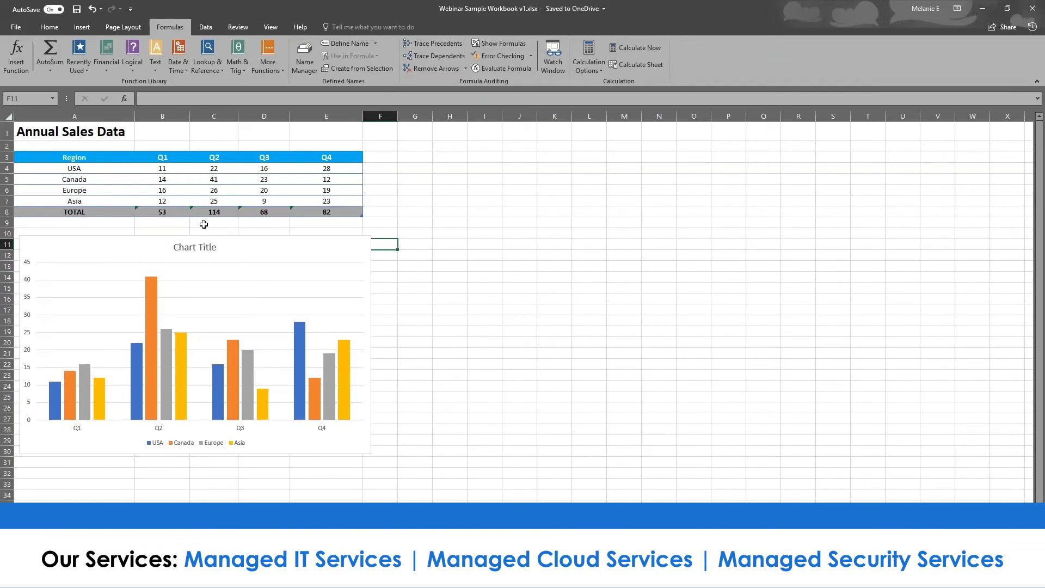
left_click_drag(79, 158, 348, 209)
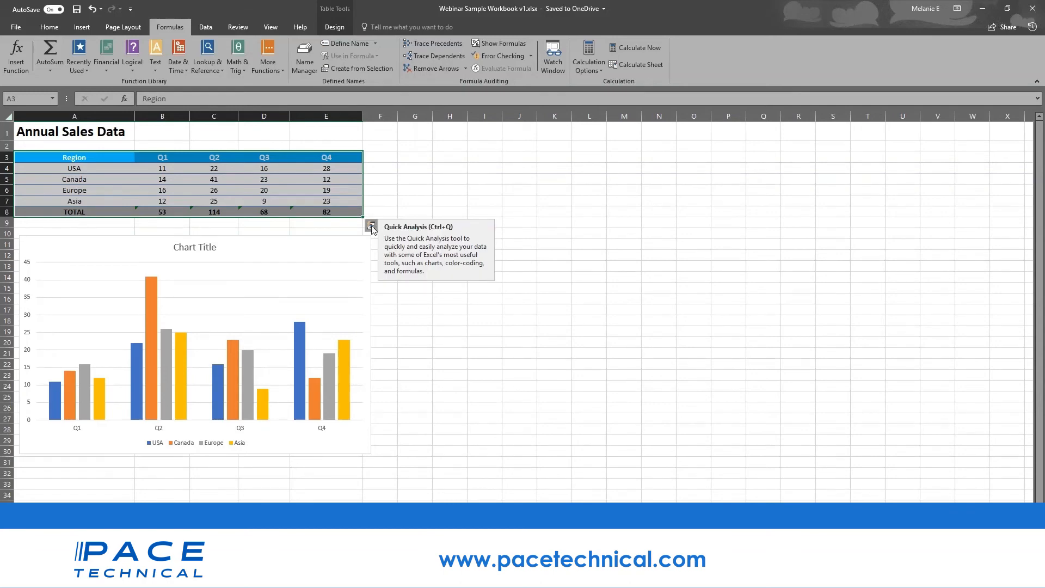
- Apply a Color Scale and then Data Bars to the sales figures through Quick Analysis
left_click(371, 226)
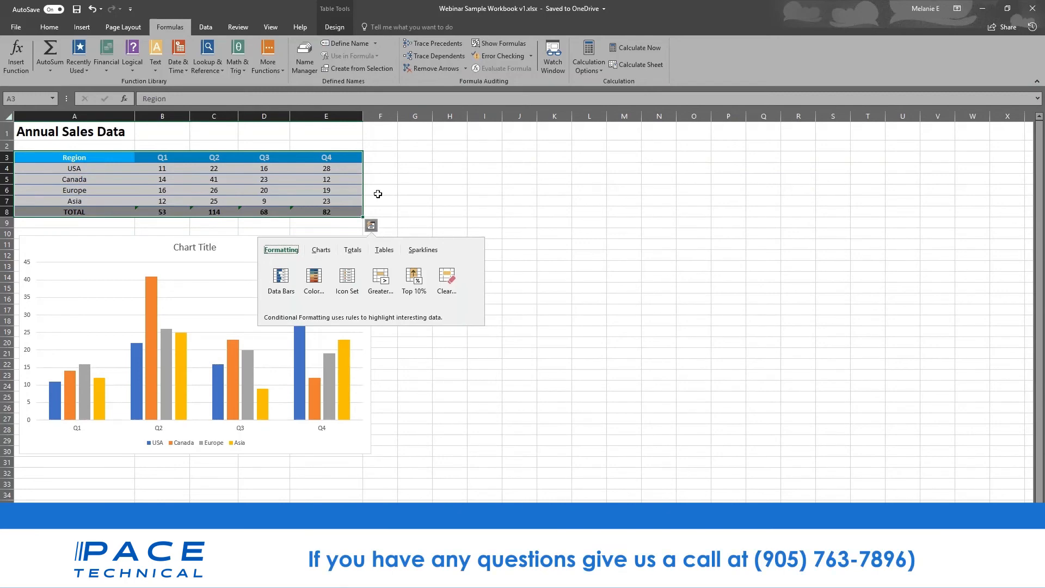
left_click(352, 251)
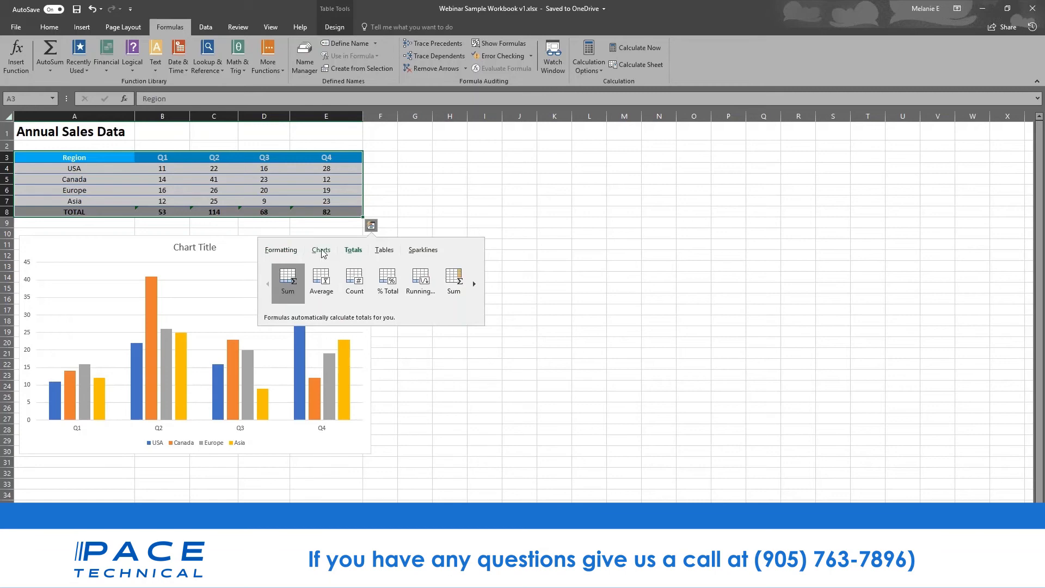
left_click(280, 251)
left_click(314, 282)
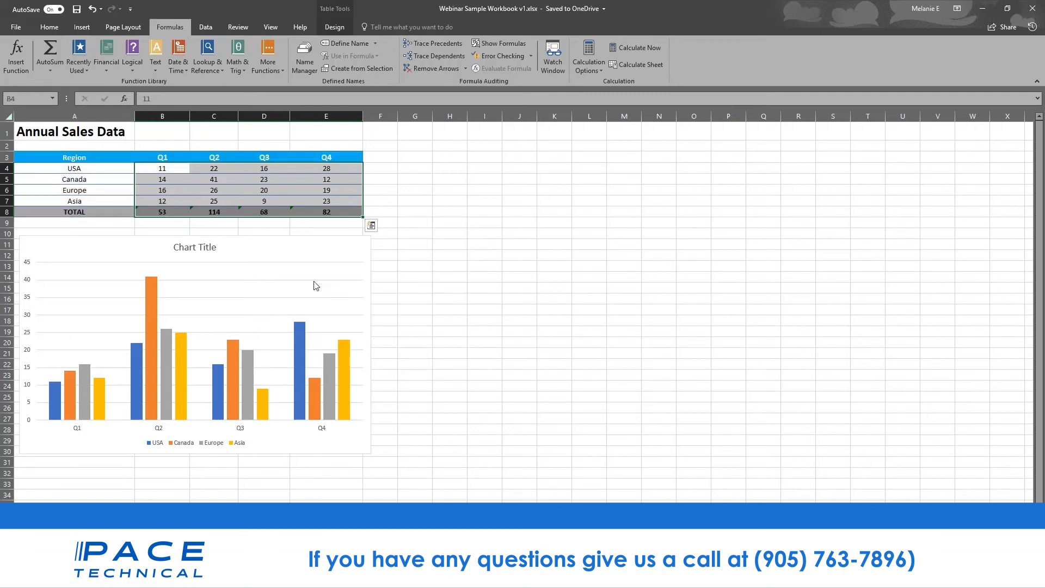
left_click(371, 225)
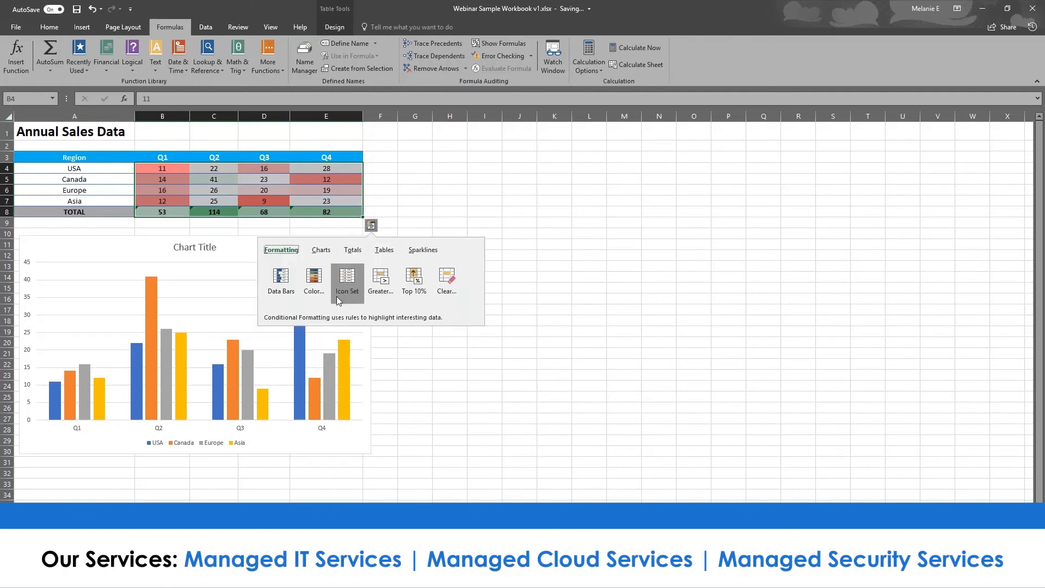
left_click(279, 282)
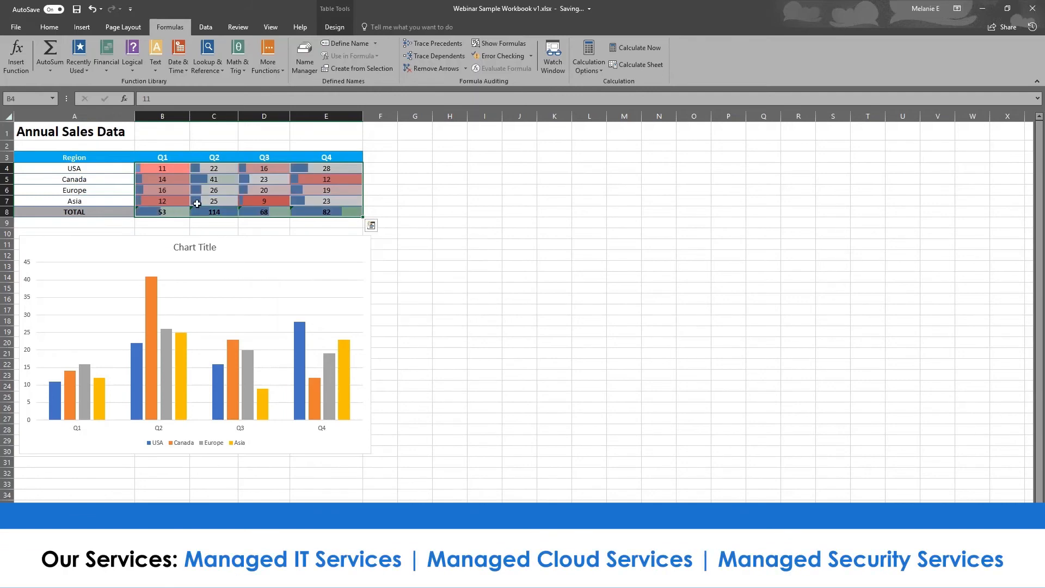
- Add a Greater Than 61.5 light red highlight rule to the sales figures
left_click(372, 226)
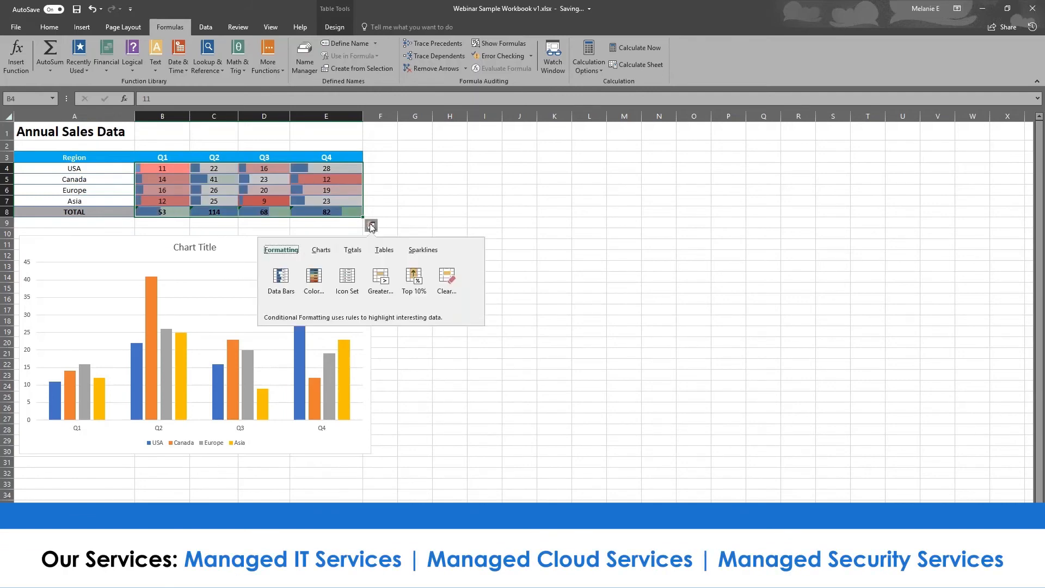
left_click(381, 280)
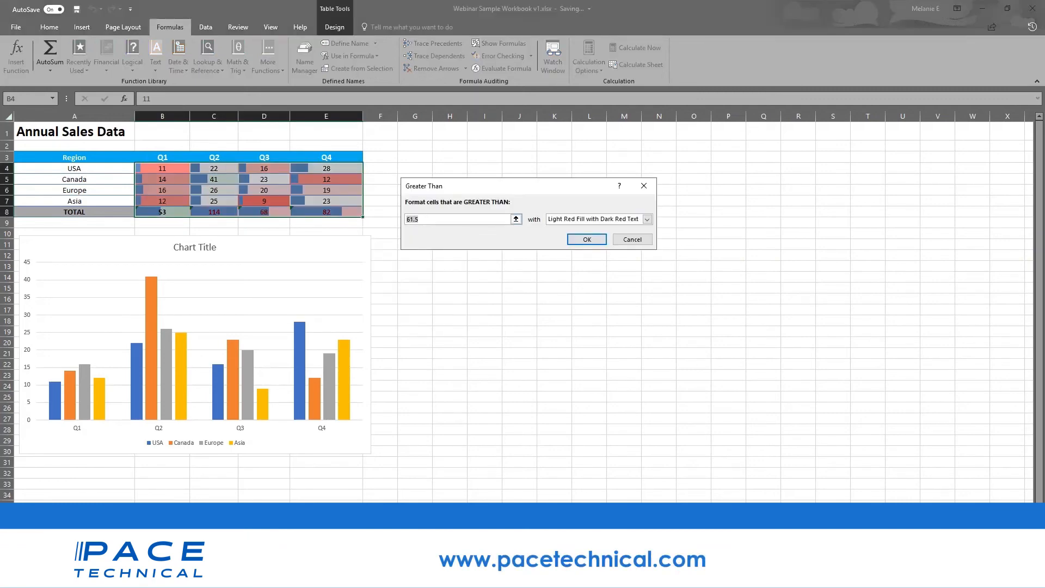
key("Return")
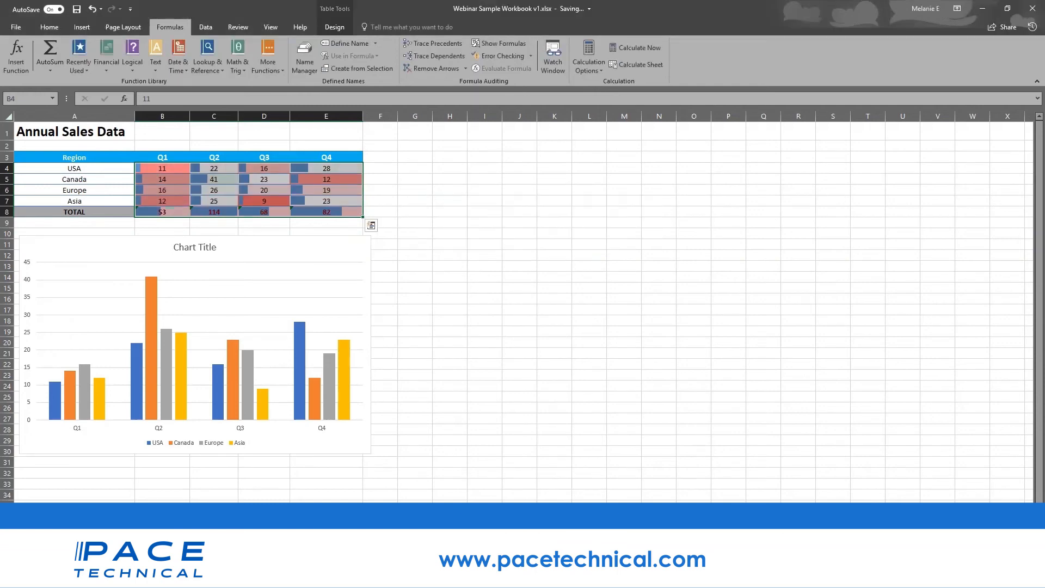
left_click(331, 248)
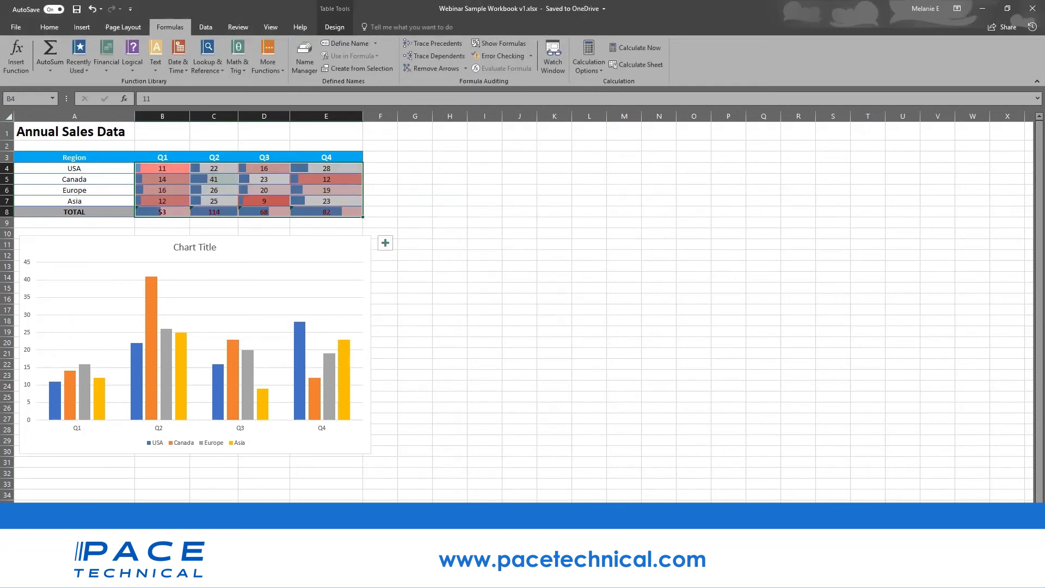
left_click(301, 213)
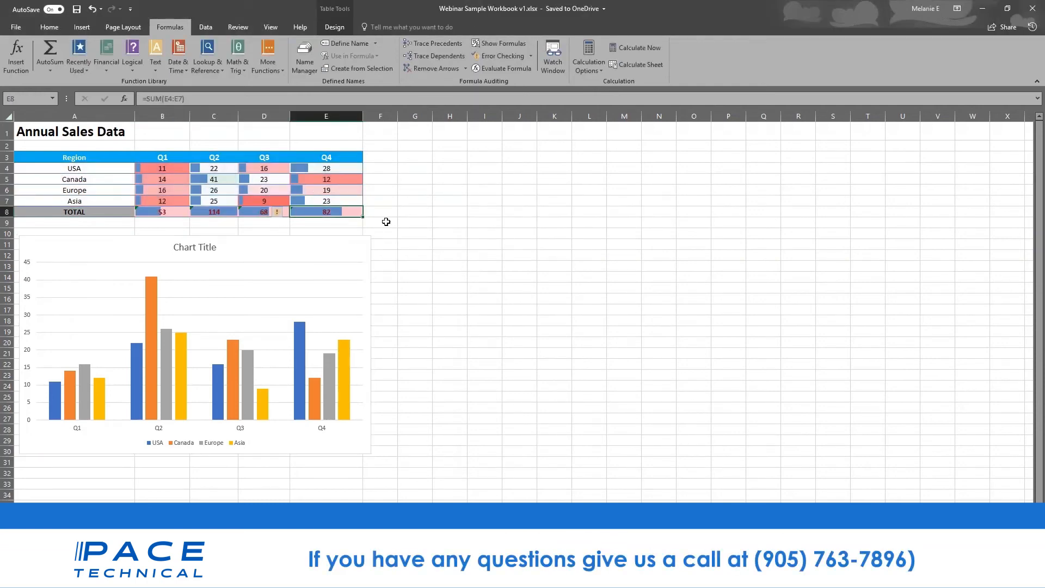
left_click(370, 212)
left_click_drag(55, 157, 329, 211)
left_click(371, 225)
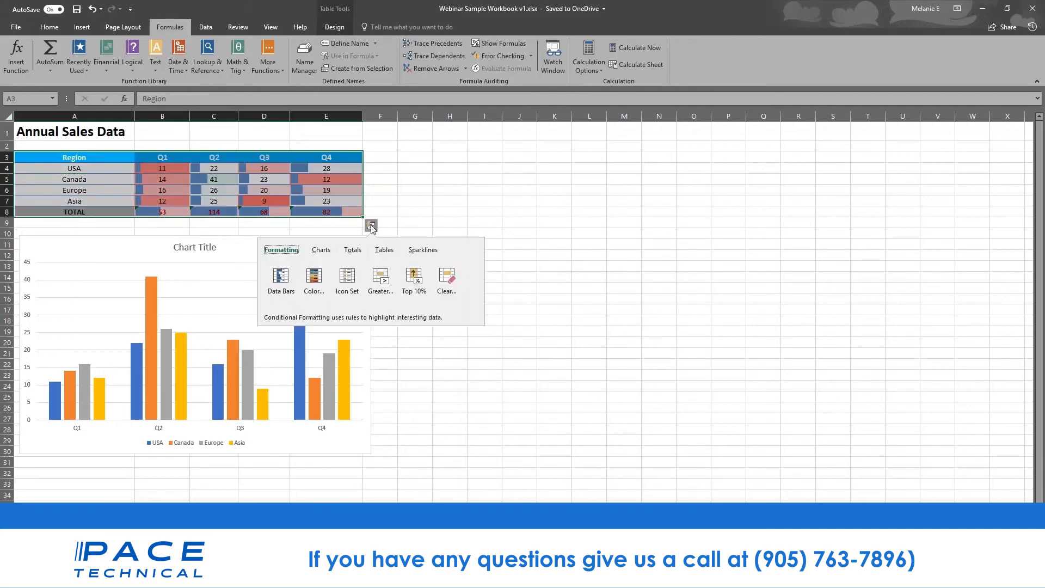
left_click(322, 249)
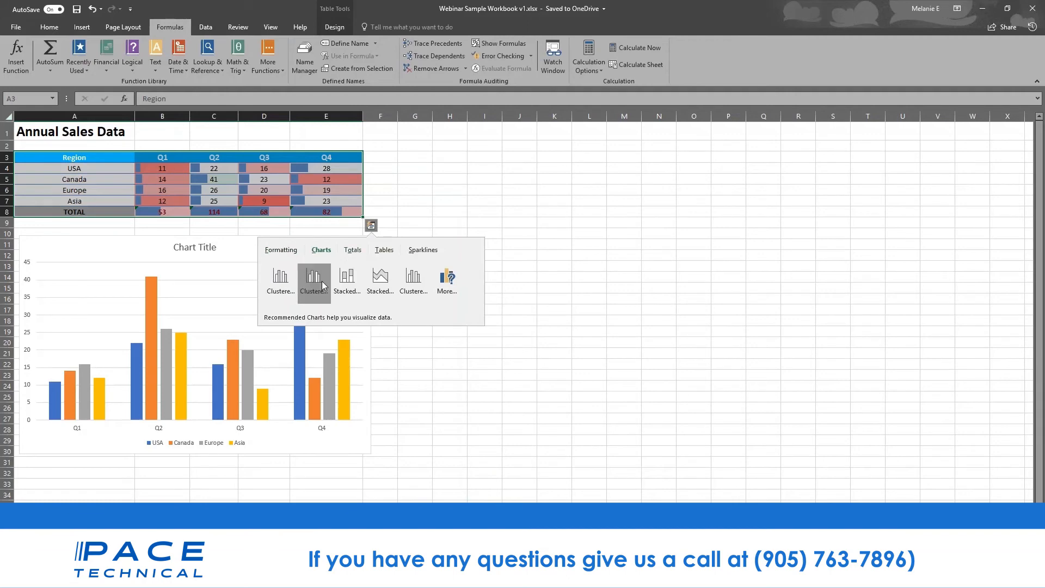
mouse_move(319, 279)
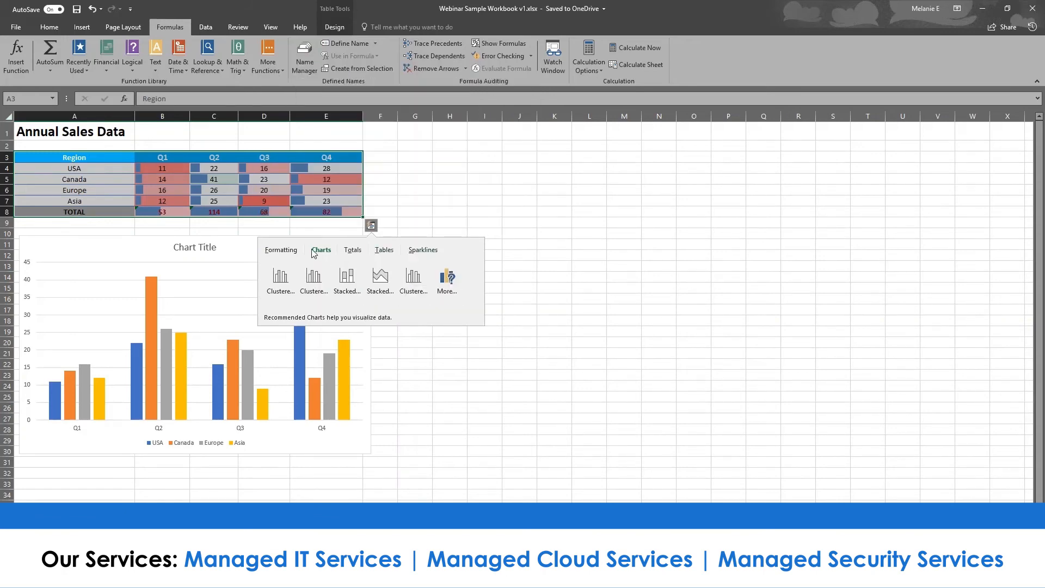
left_click(246, 157)
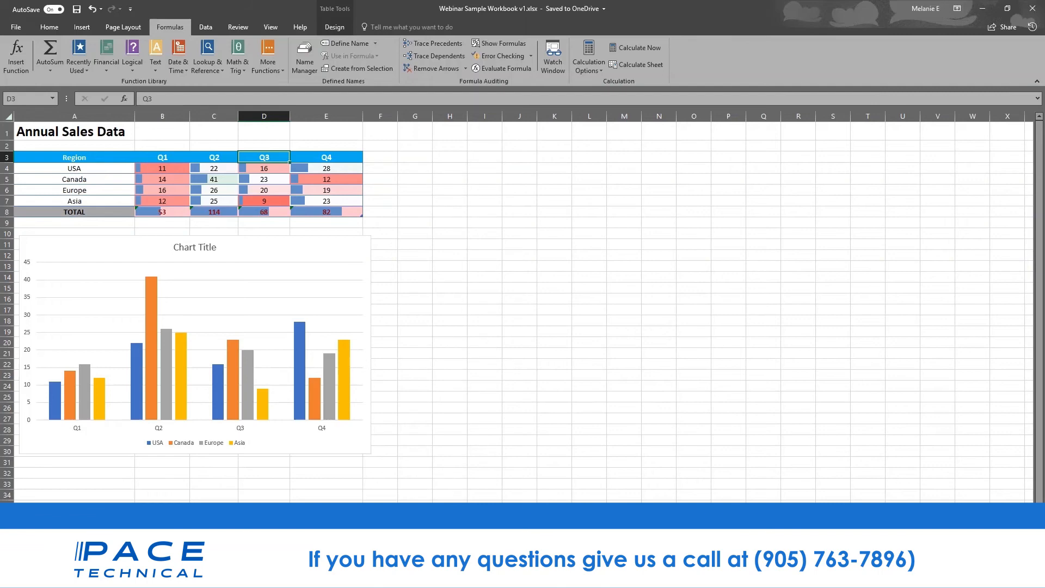
left_click_drag(105, 158, 359, 212)
- Select the regional sales figures E3:I8 and insert a Treemap hierarchy chart
left_click(381, 212)
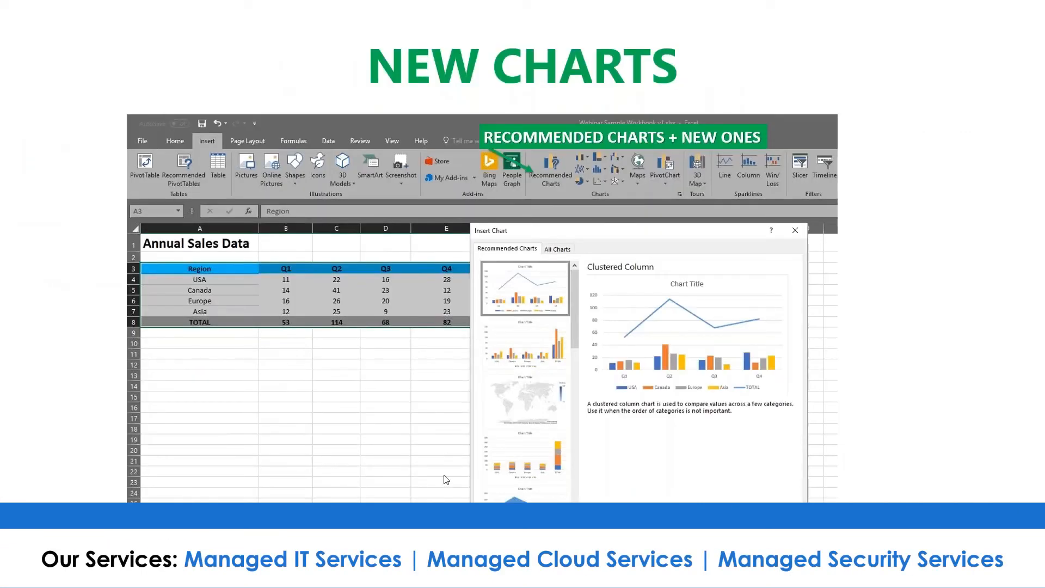
mouse_move(293, 577)
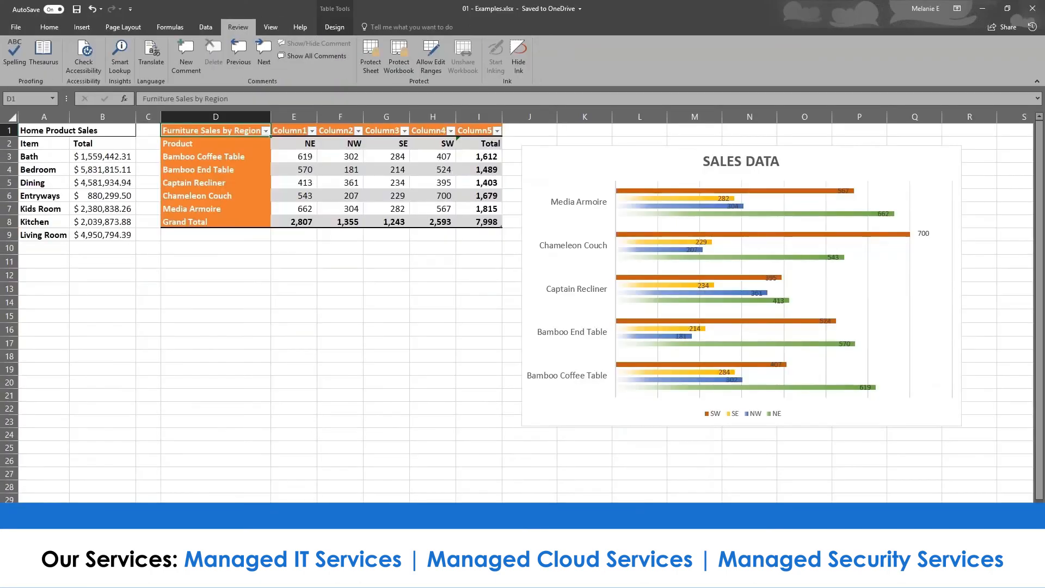
left_click_drag(414, 289, 417, 278)
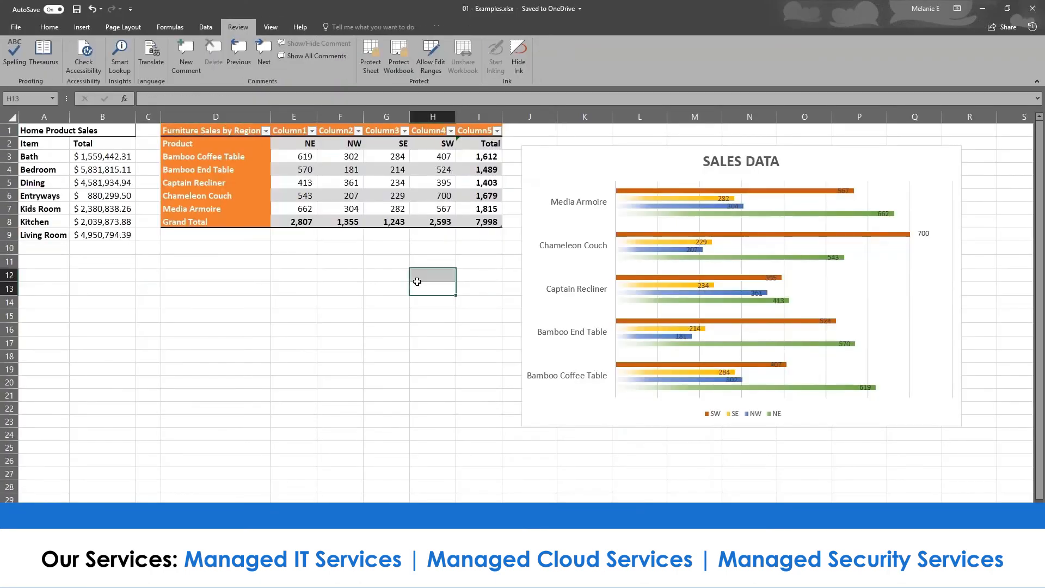
left_click(81, 26)
left_click(102, 169)
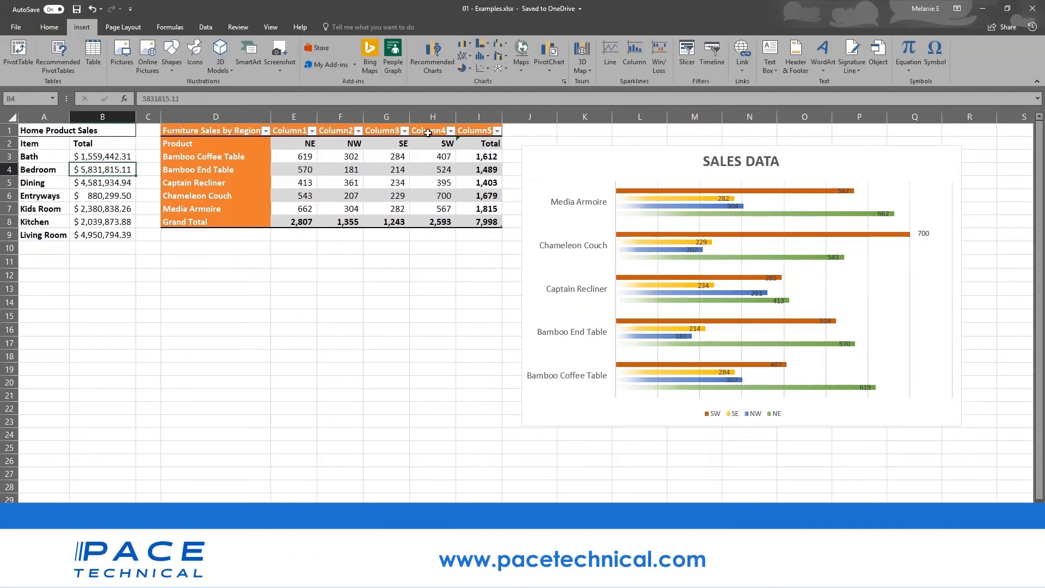
left_click(487, 42)
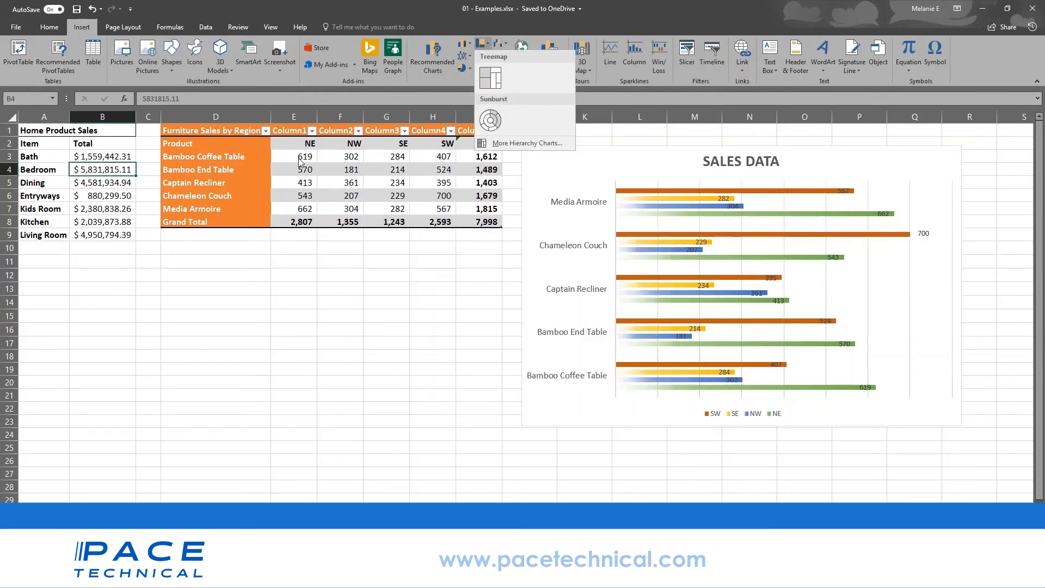
left_click(243, 132)
left_click_drag(243, 132, 343, 171)
left_click(297, 220)
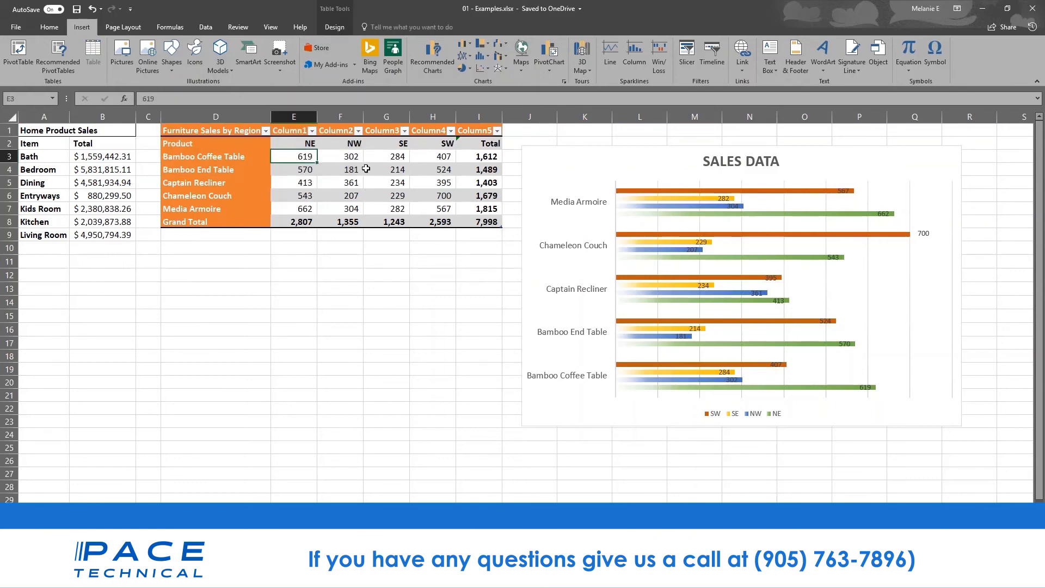
left_click_drag(285, 155, 488, 224)
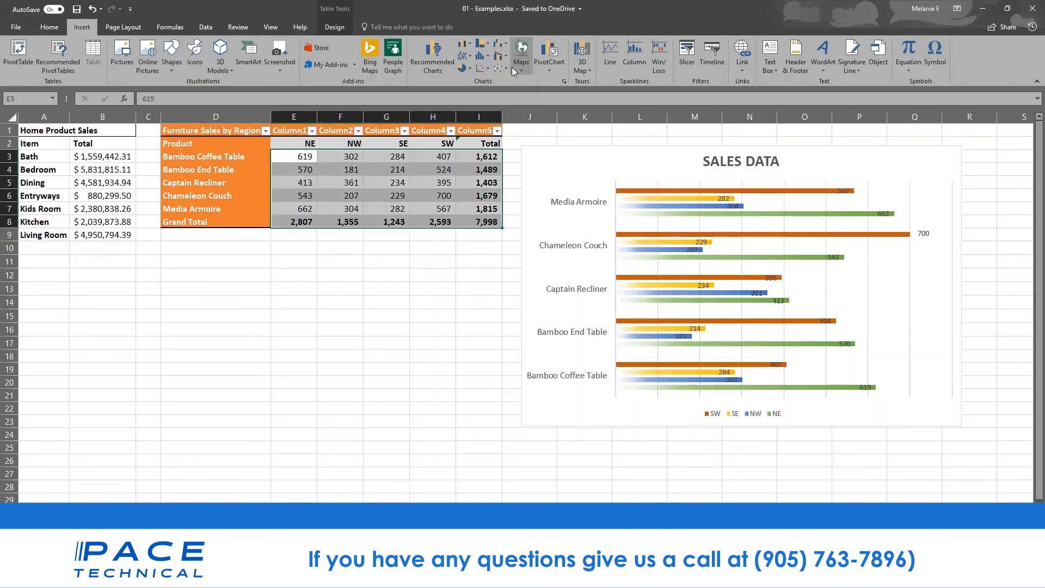
left_click(485, 43)
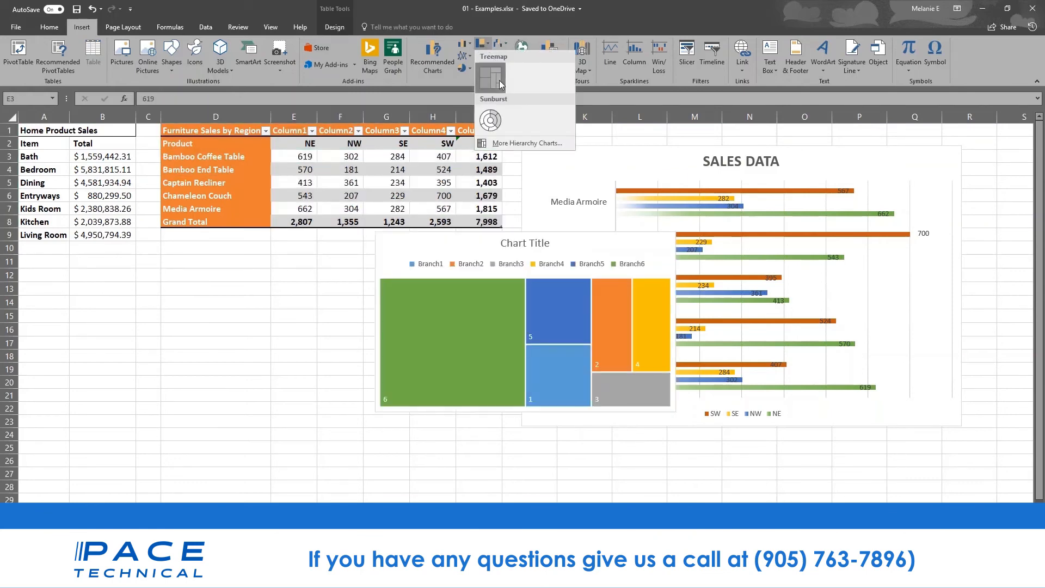
left_click(500, 81)
- Move the treemap below the tables, to the left of the Sales Data chart
left_click(518, 416)
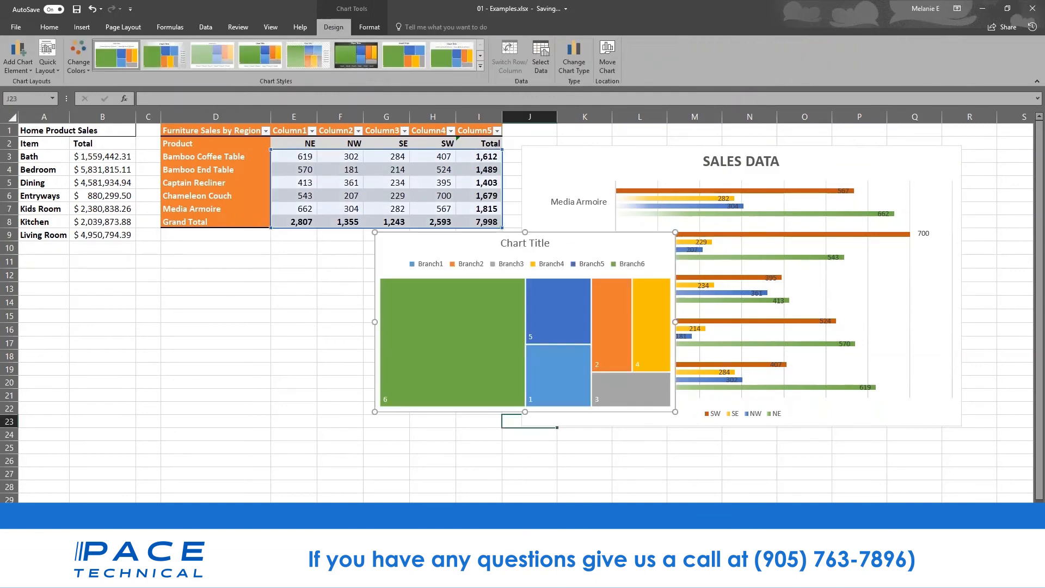
left_click(512, 432)
left_click(497, 288)
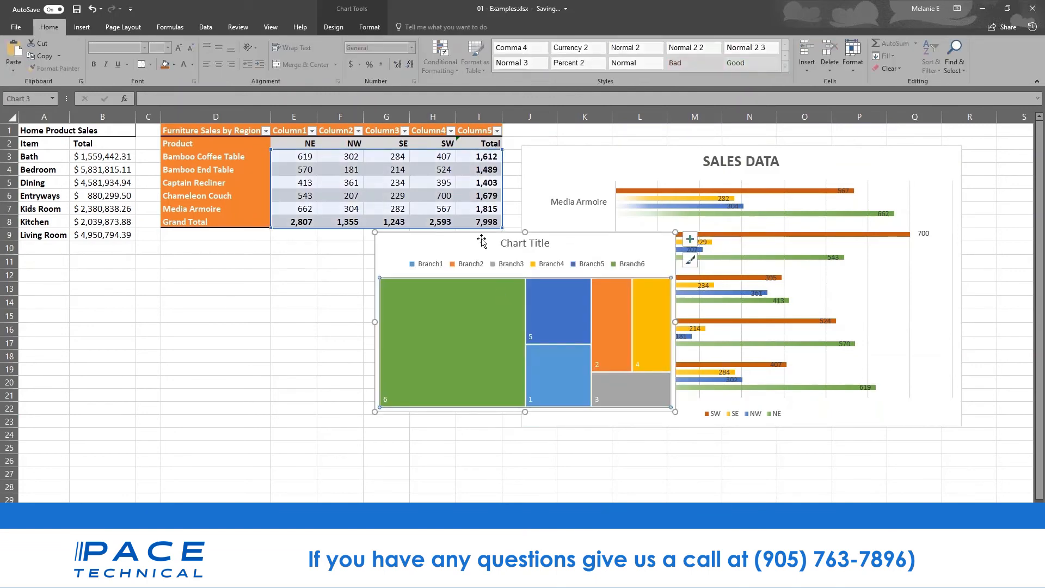
left_click_drag(482, 242, 276, 271)
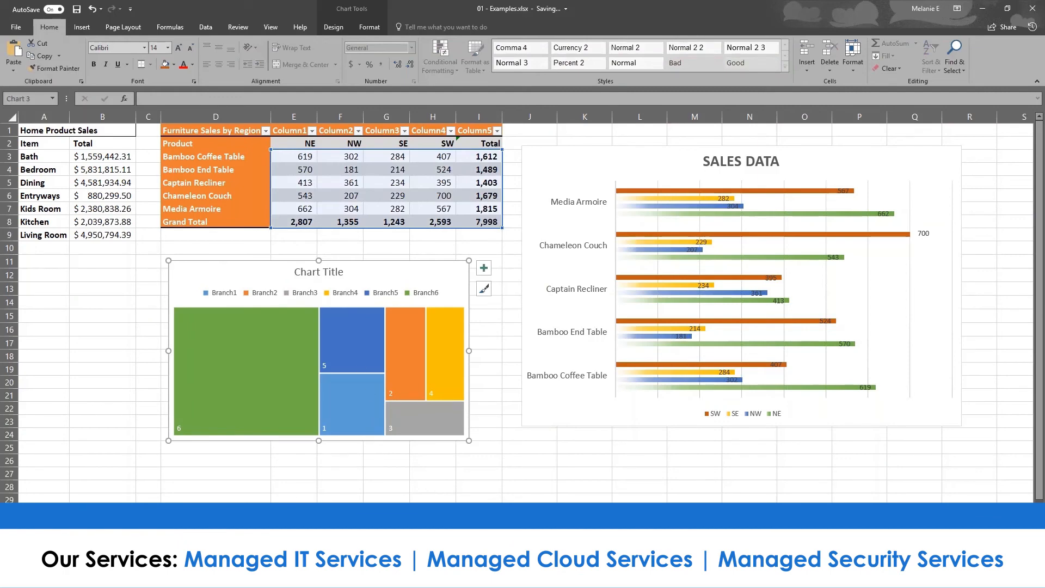
left_click(103, 369)
- Dismiss the Recommended Charts select-your-data warning and reselect E3:I8
left_click(81, 27)
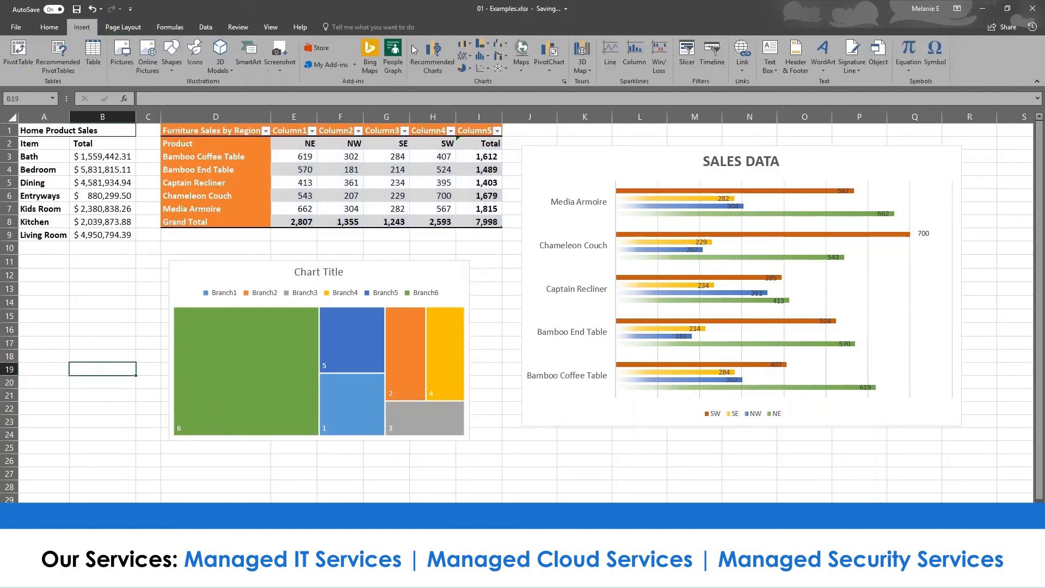
left_click(513, 68)
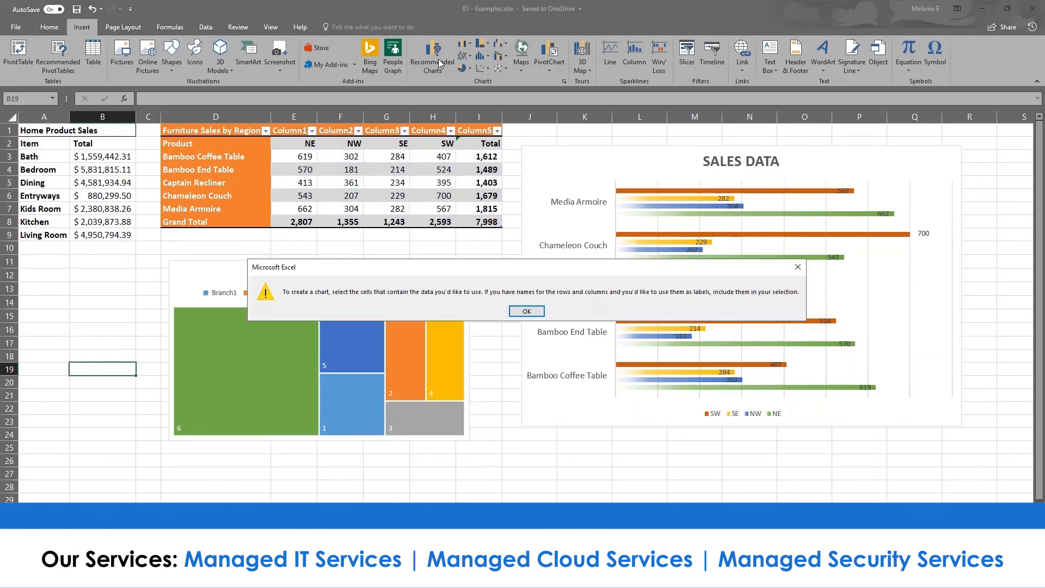
left_click(527, 311)
left_click(341, 206)
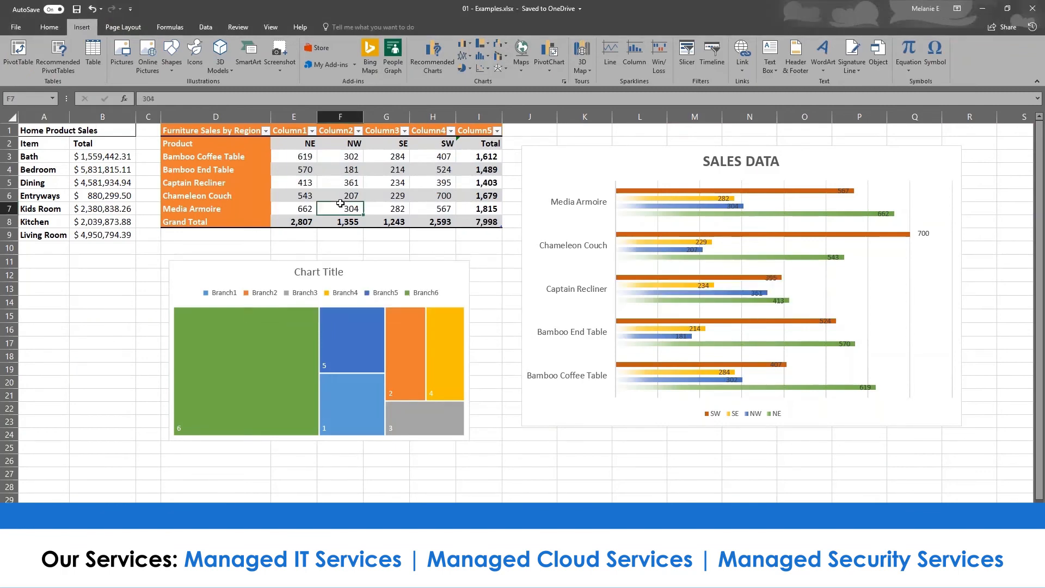
left_click_drag(281, 150, 490, 220)
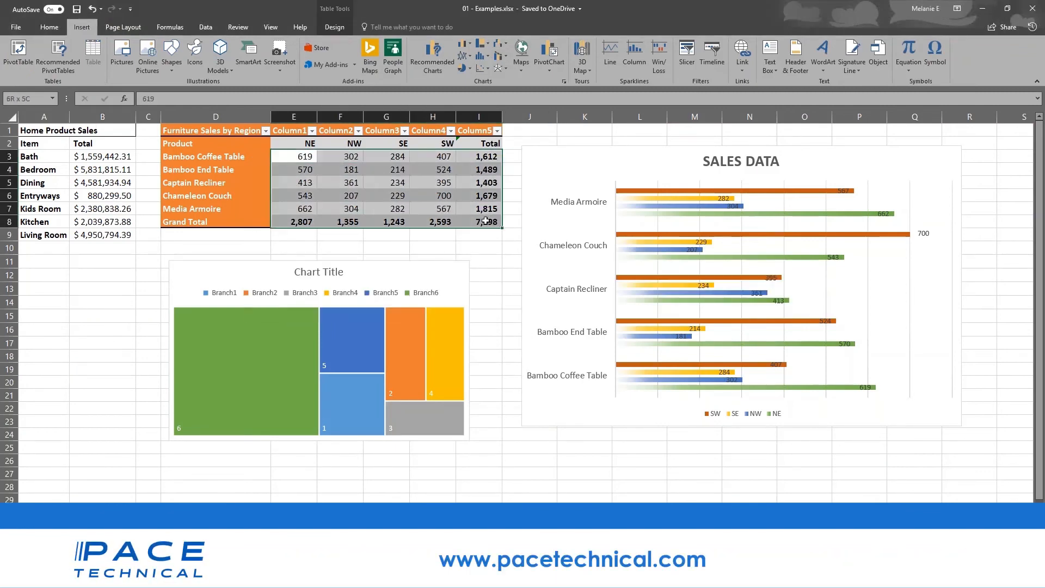
left_click(430, 52)
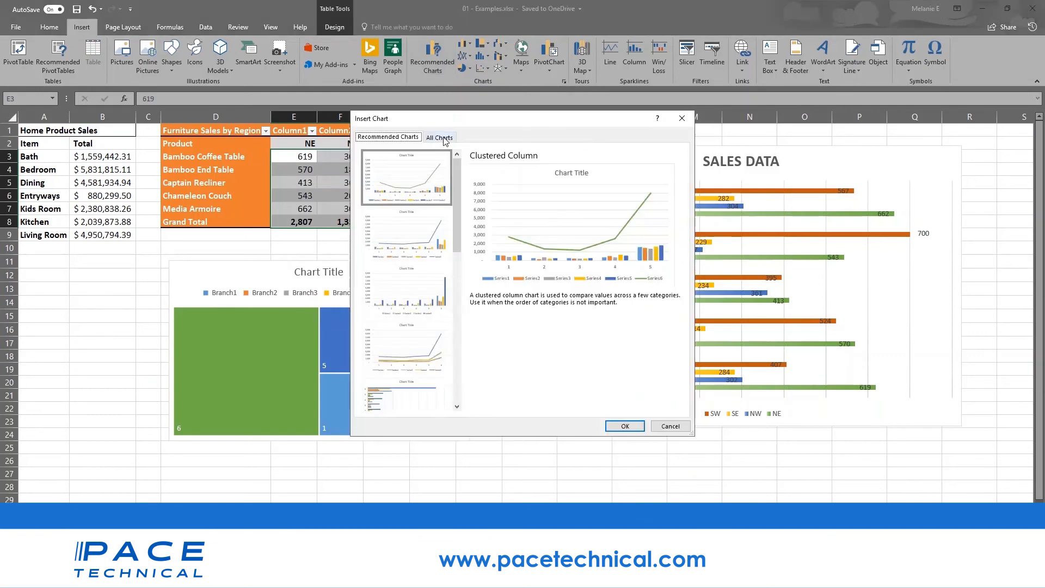
left_click(442, 138)
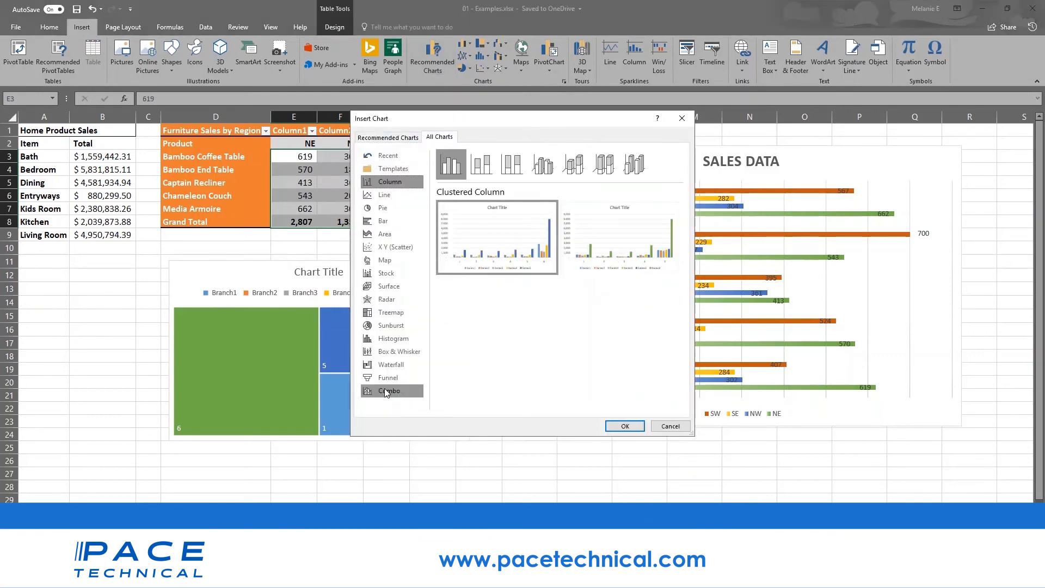
left_click(391, 365)
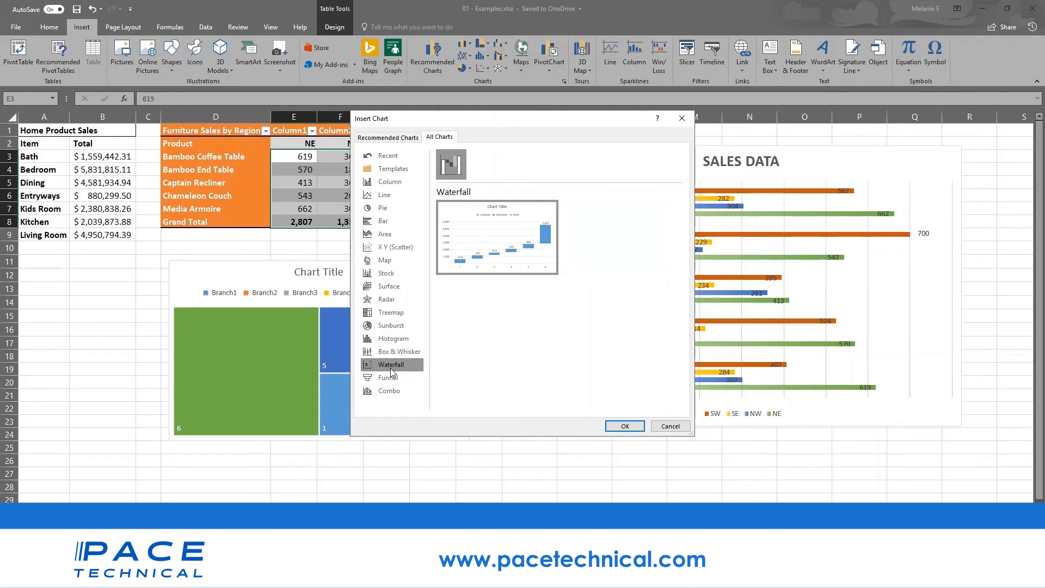
left_click(384, 314)
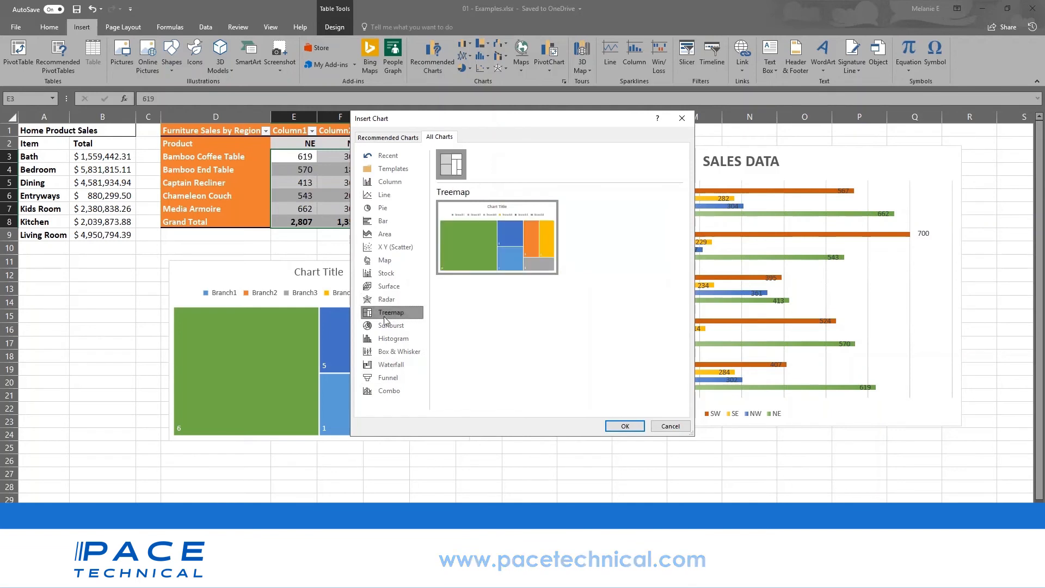
left_click(405, 353)
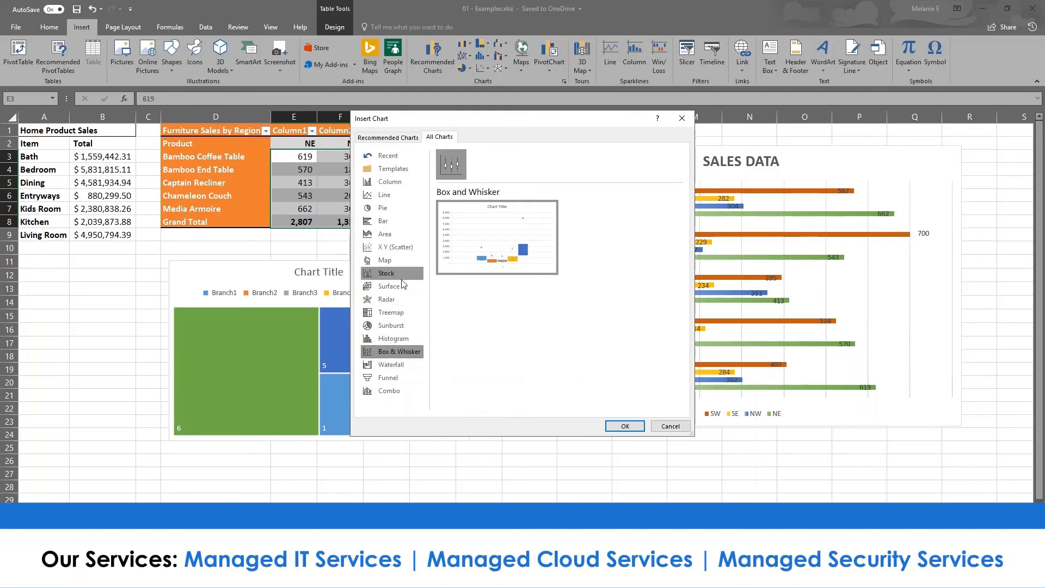
left_click(405, 325)
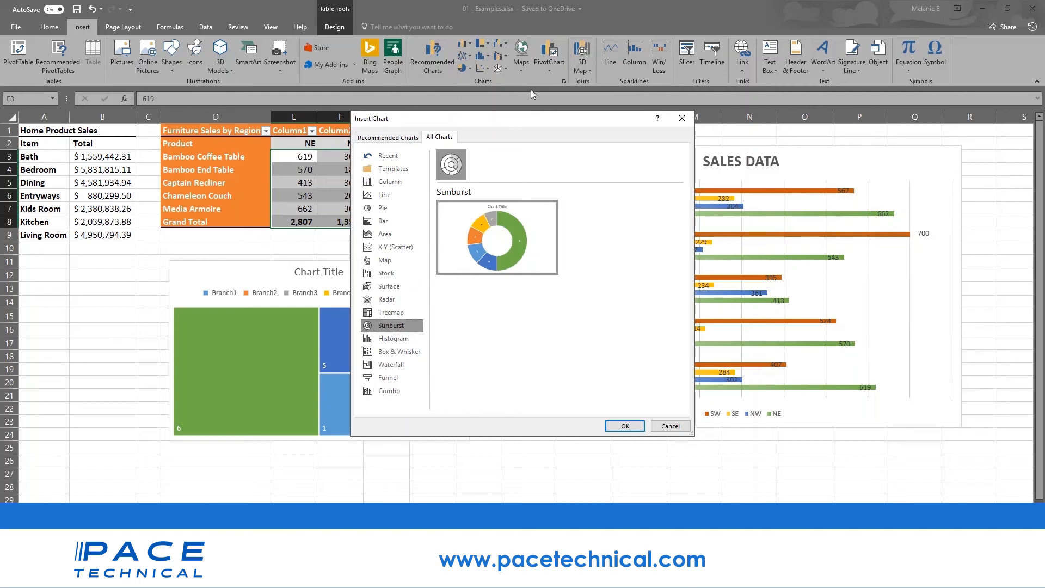
left_click(382, 137)
left_click(405, 245)
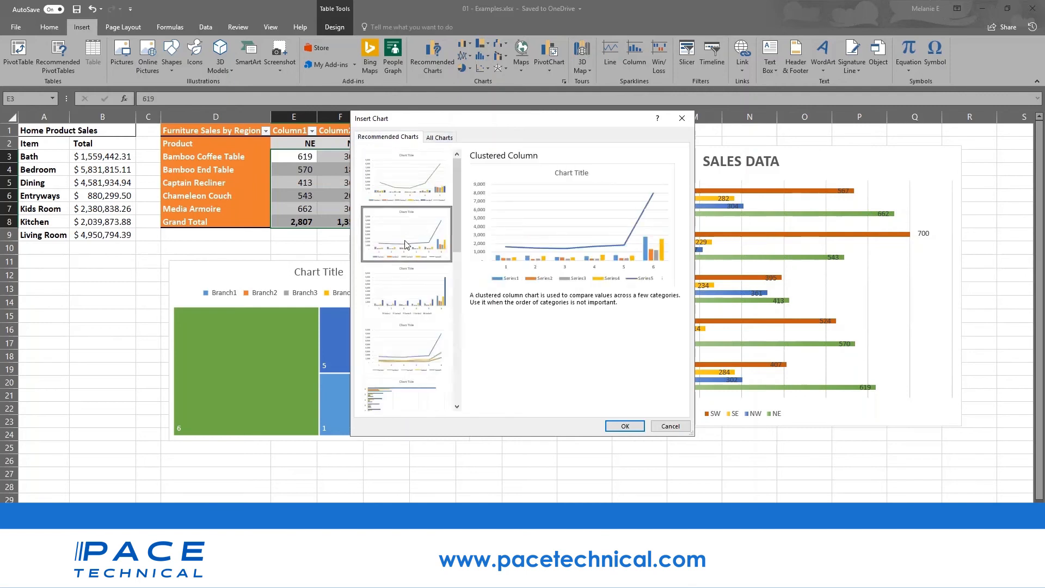
left_click(405, 308)
left_click(410, 346)
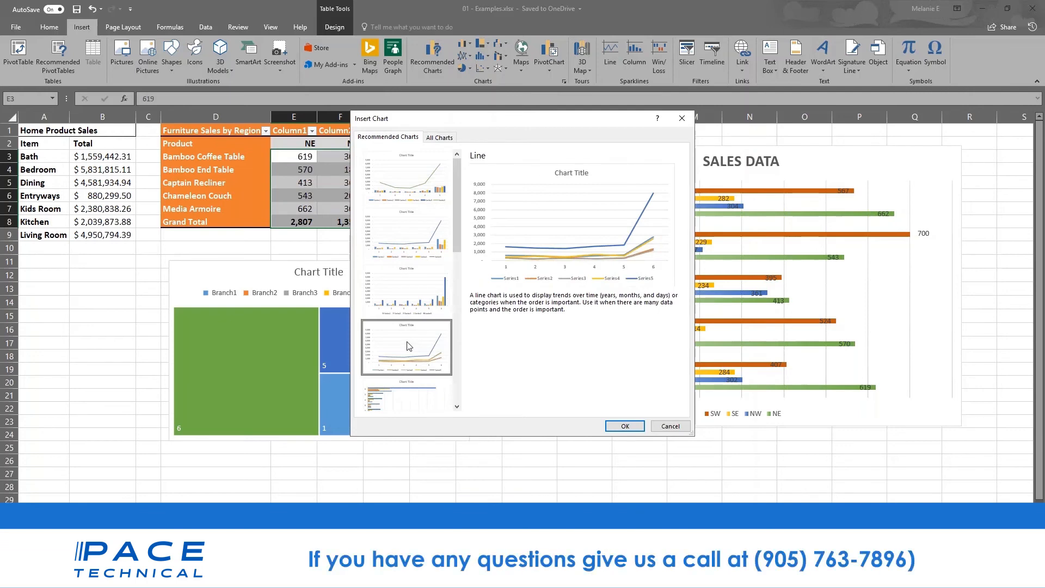
left_click(667, 426)
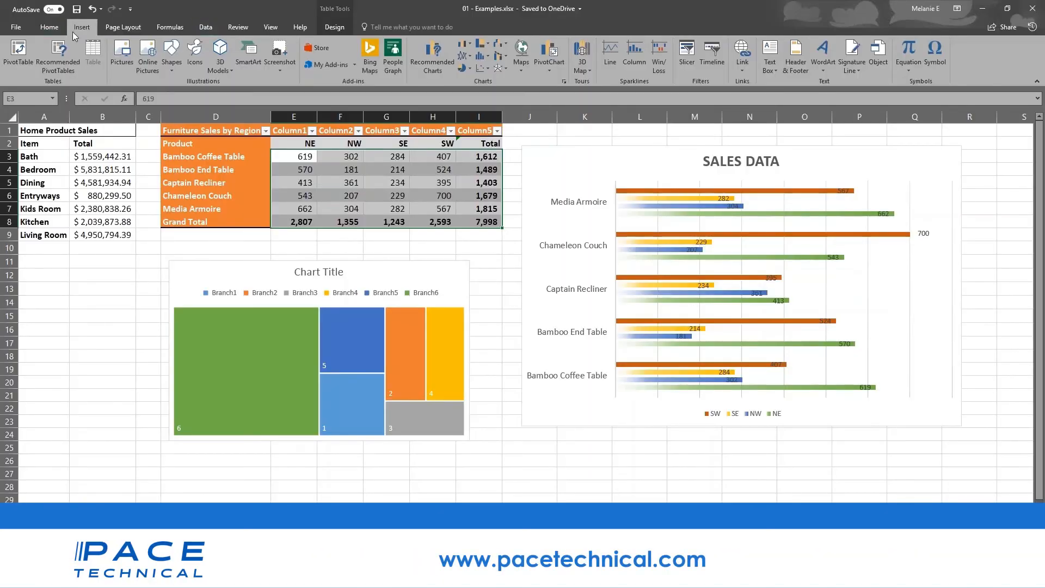
- Open the 3D Map dropdown on the Insert tab
left_click(590, 70)
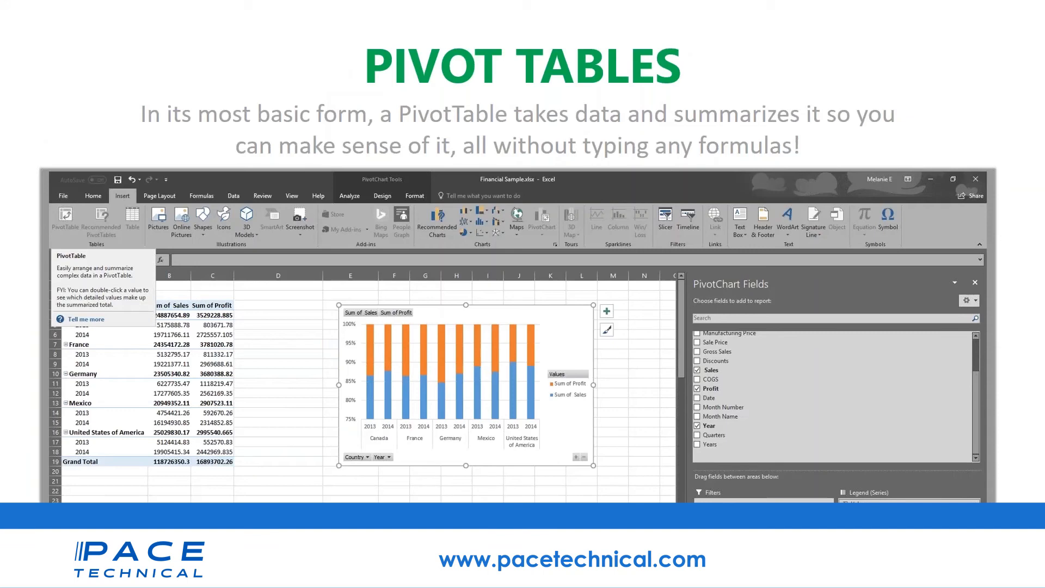
- Switch to pivotTables.xlsx, close the PivotTable Fields pane, and select the whole PivotTable
mouse_move(292, 561)
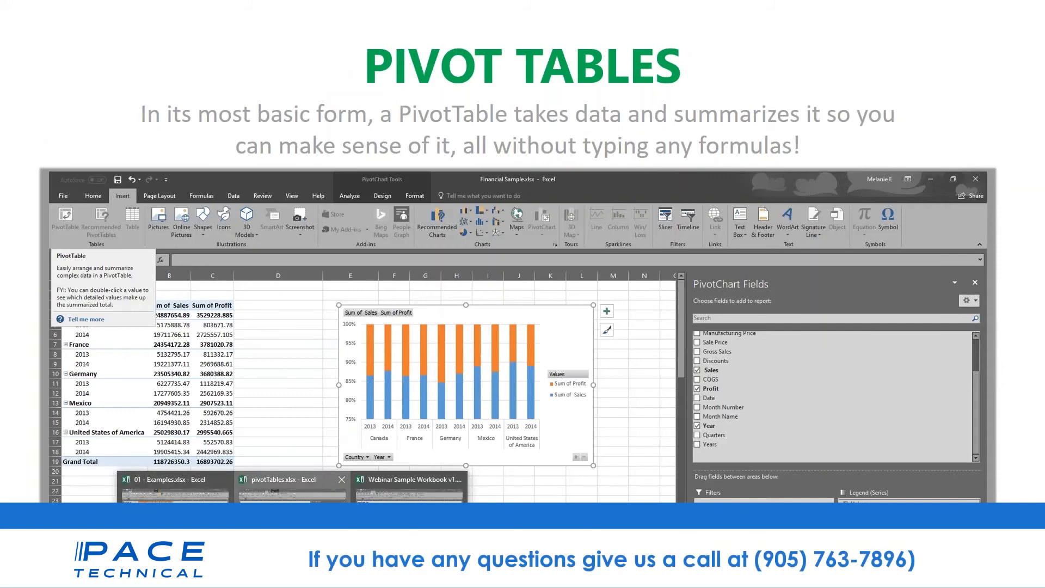
left_click(292, 493)
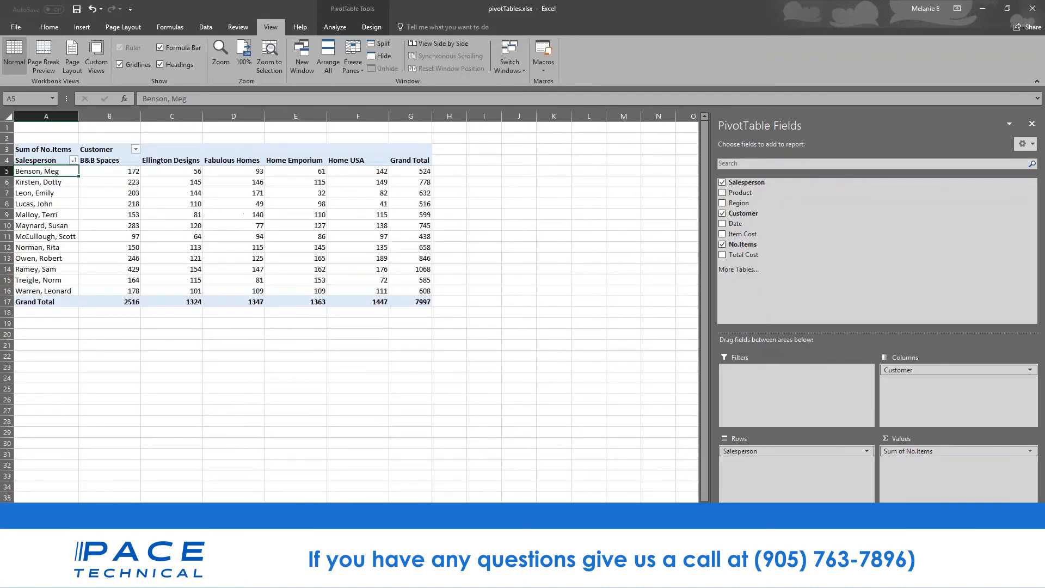
left_click(1030, 9)
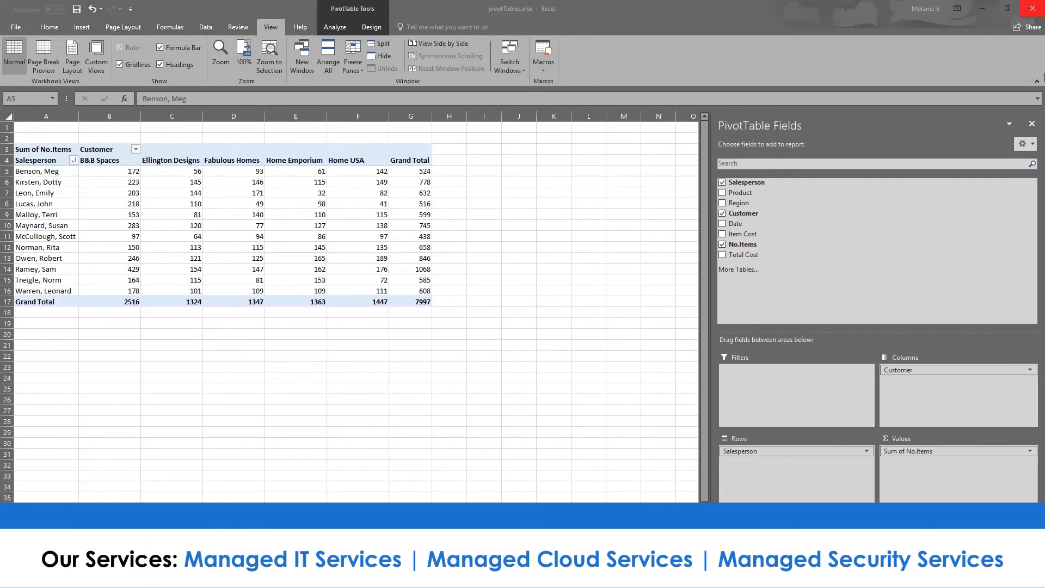
left_click(1033, 126)
left_click(322, 275)
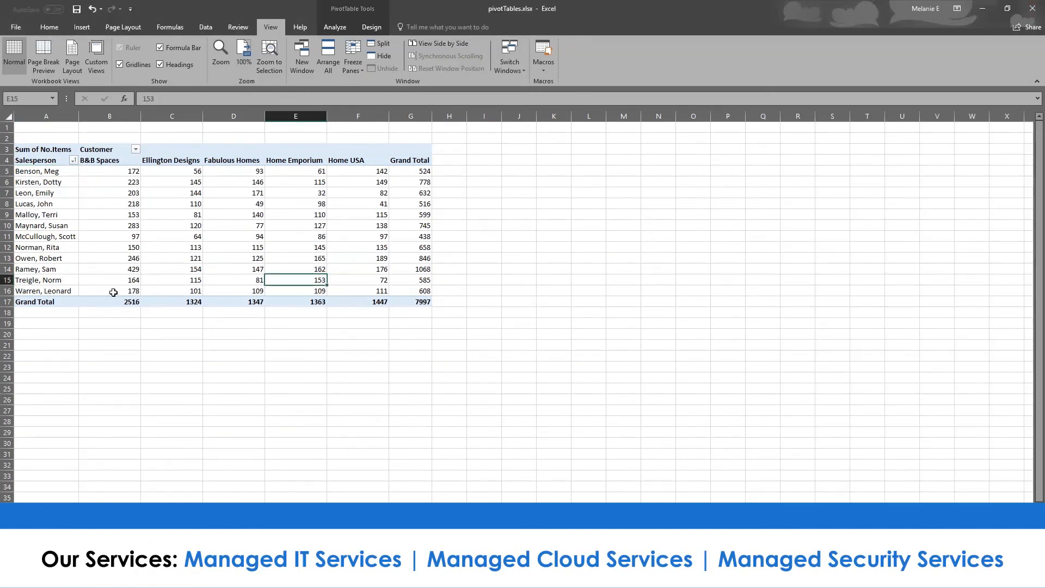
left_click(113, 292)
left_click(39, 142)
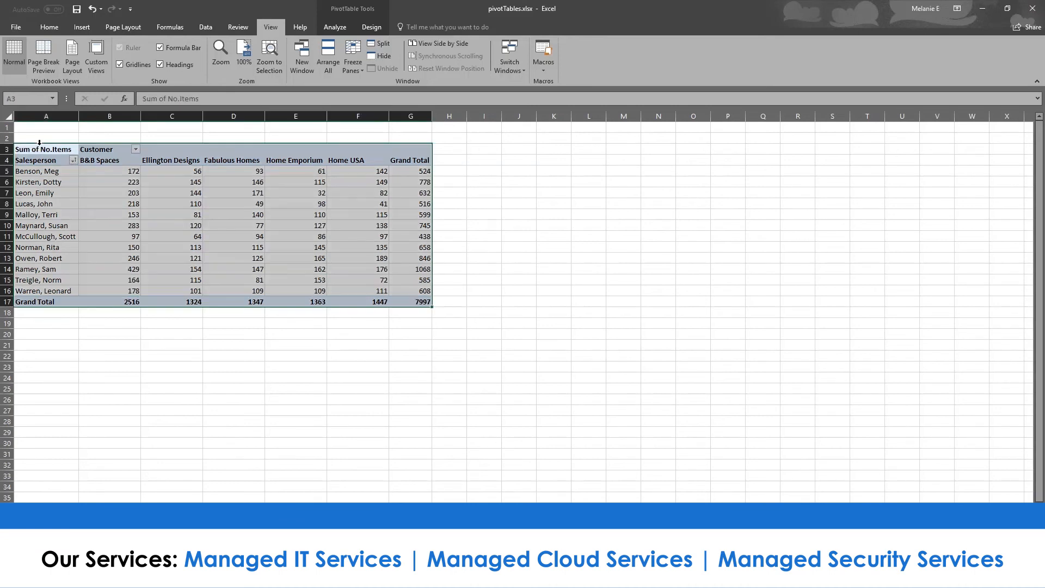